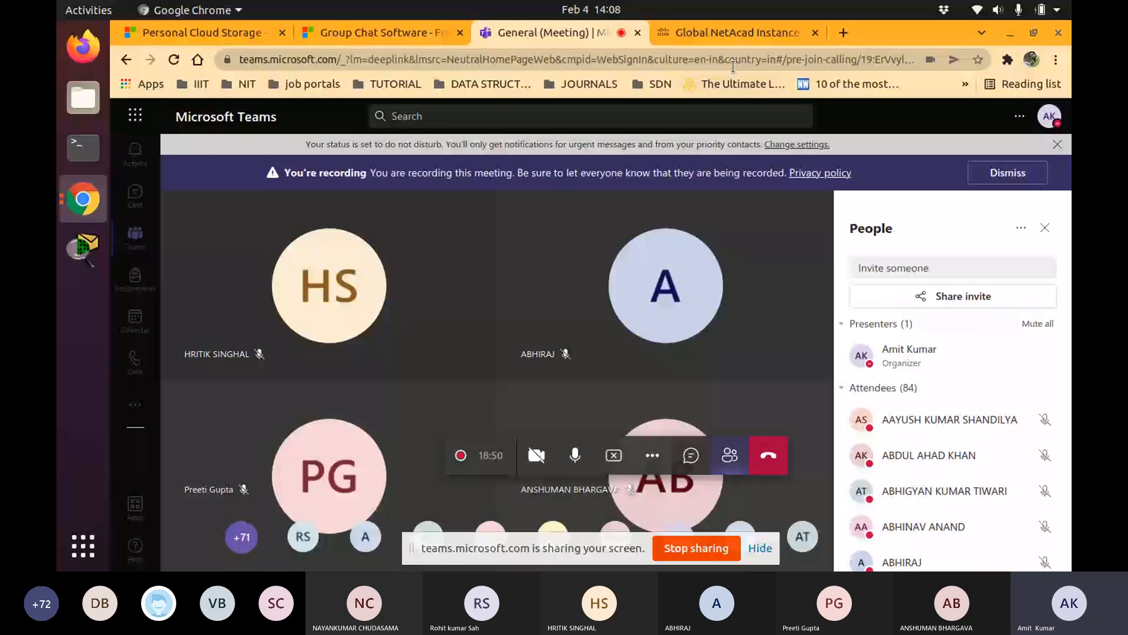
Open the Packet Tracer download page from the NetAcad Resources menu and review the available download versions
left_click(733, 32)
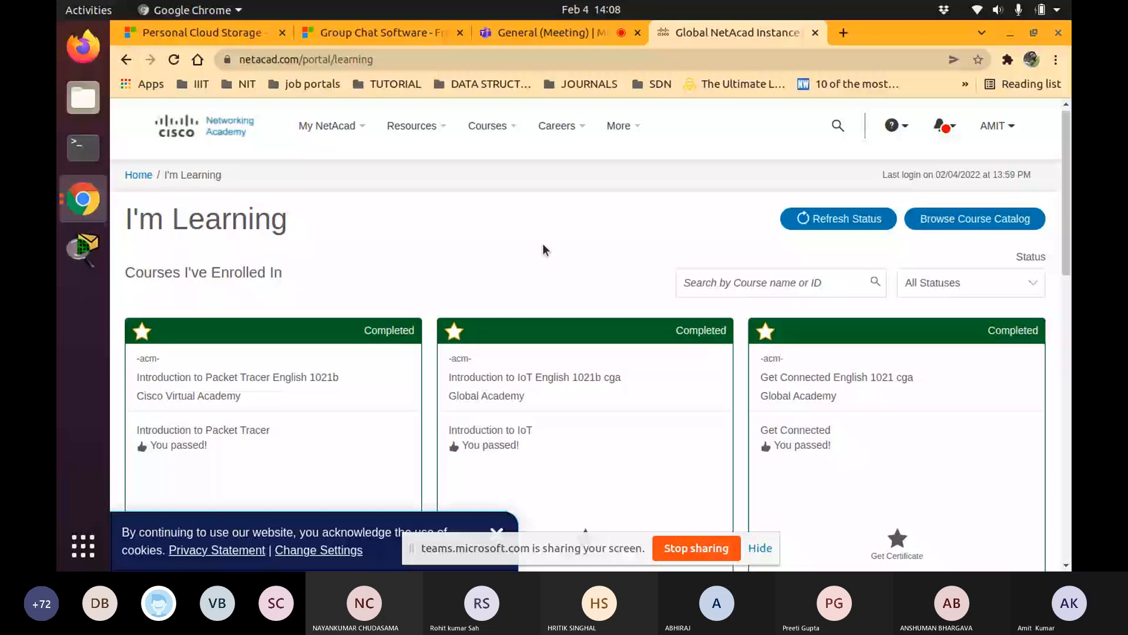
left_click(421, 132)
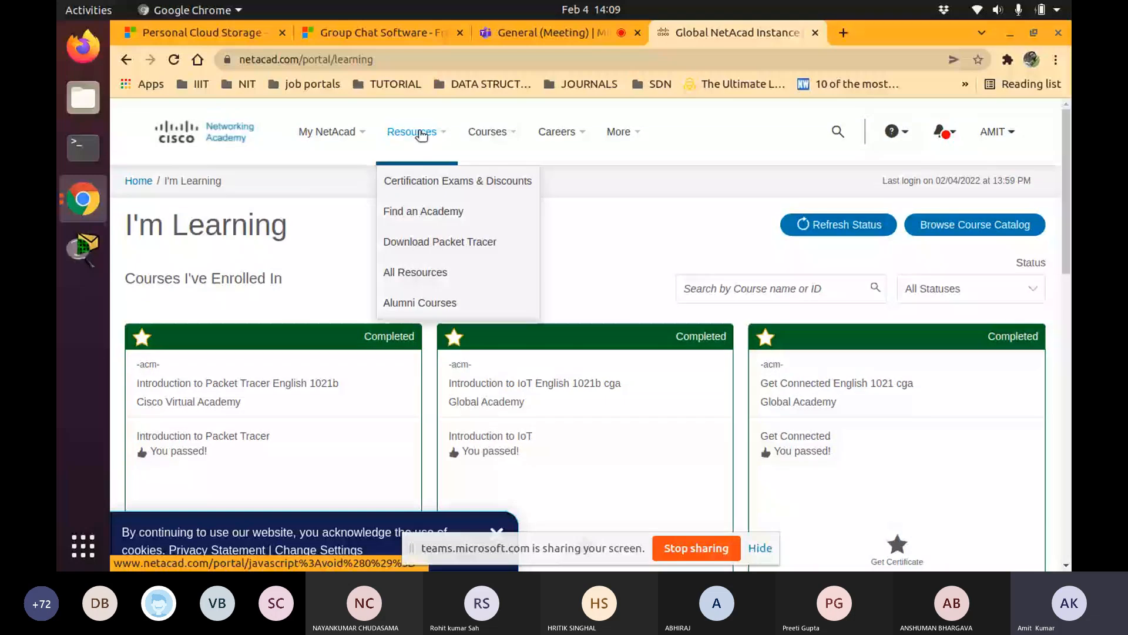
left_click(440, 241)
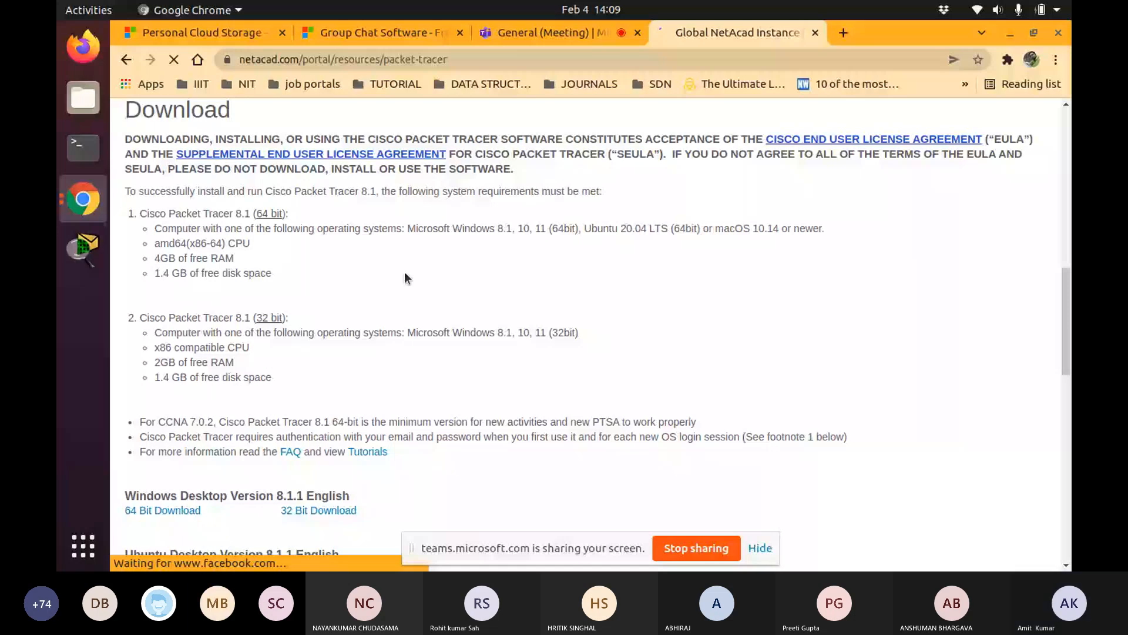
scroll(405, 276, "down", 4)
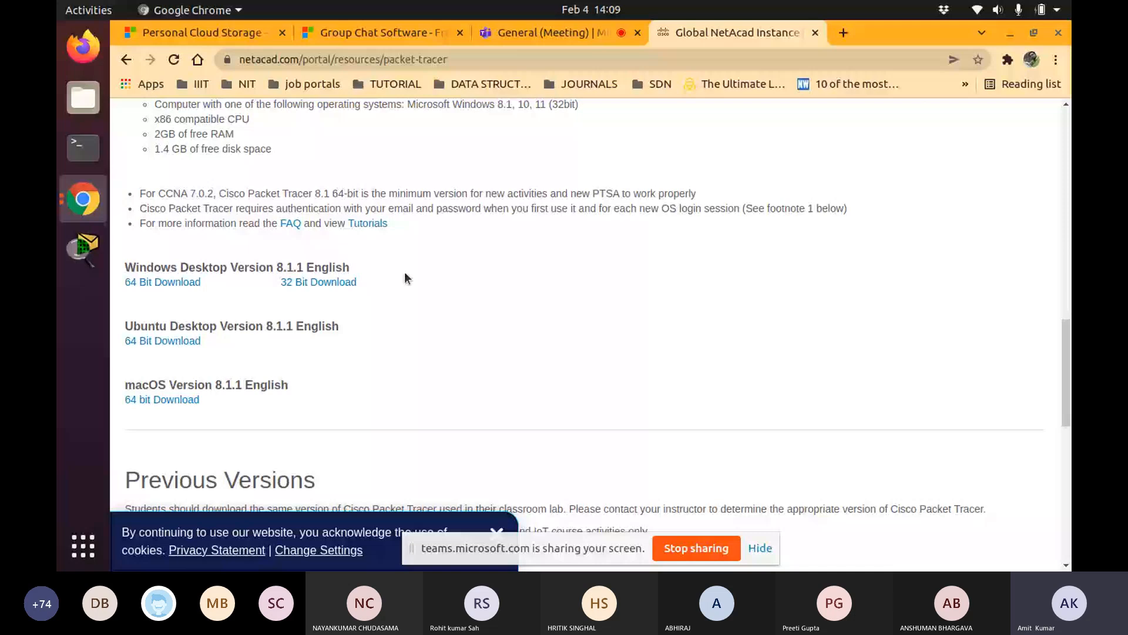
Launch Packet Tracer from a terminal with the command packettracer
left_click(72, 153)
type("pac")
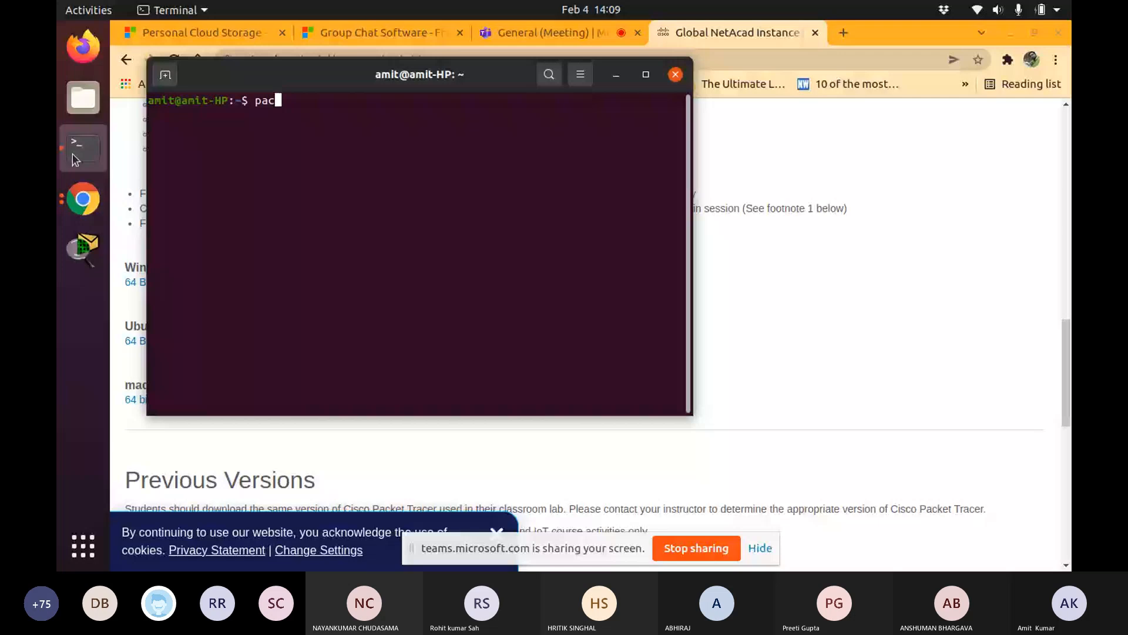
type("kettracer")
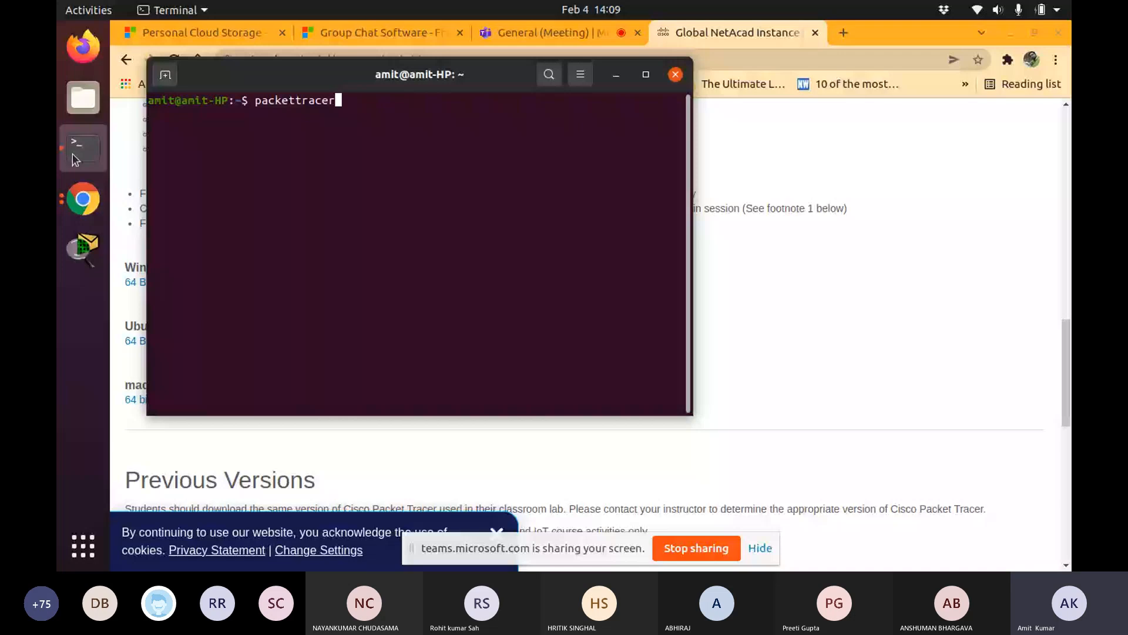
key("Return")
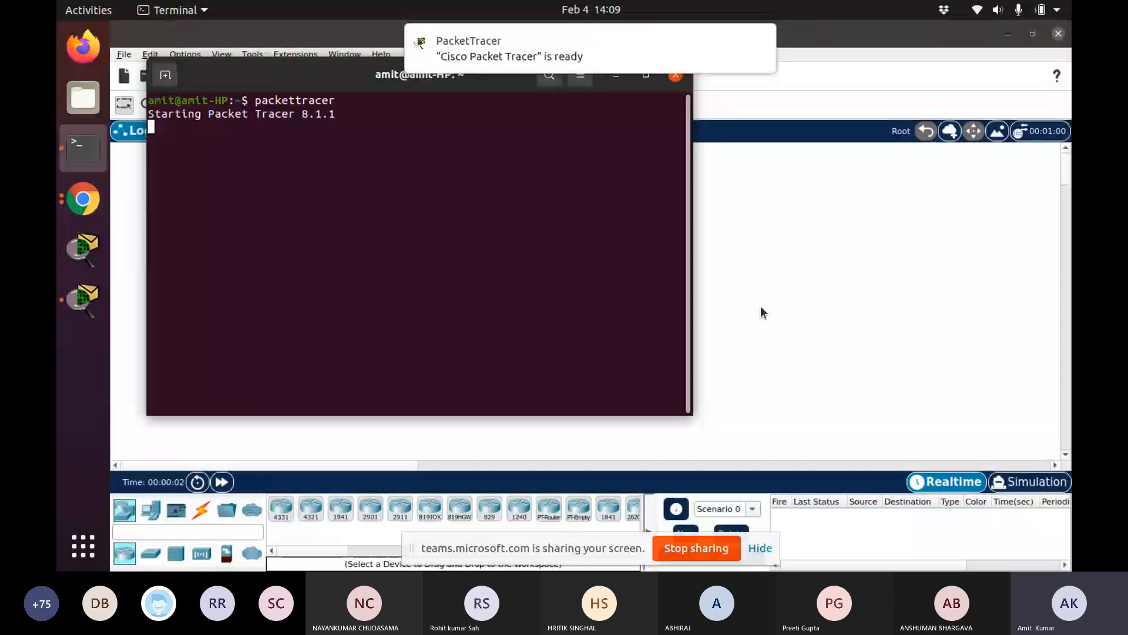
Browse the device palette categories, including end devices, components and connection cable types
left_click(837, 274)
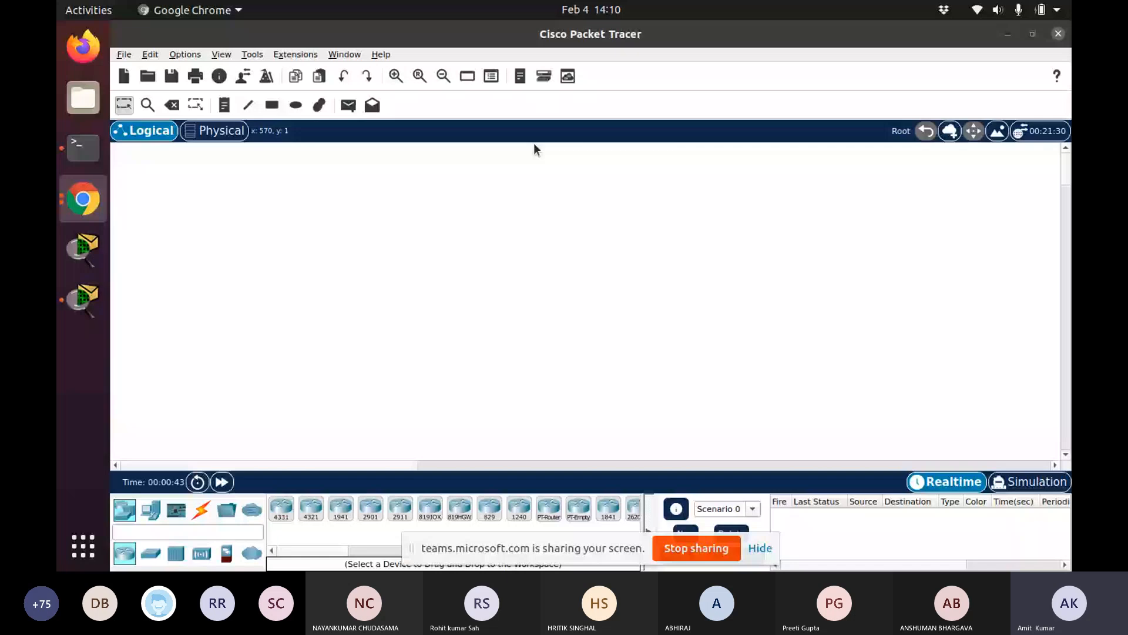
left_click(413, 306)
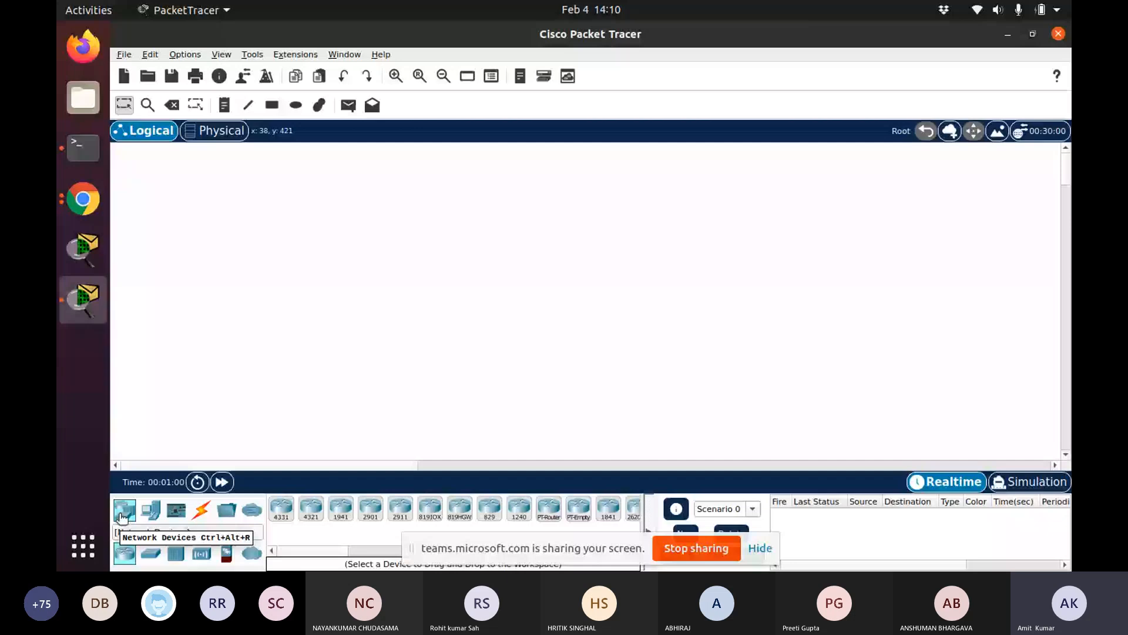
left_click(151, 508)
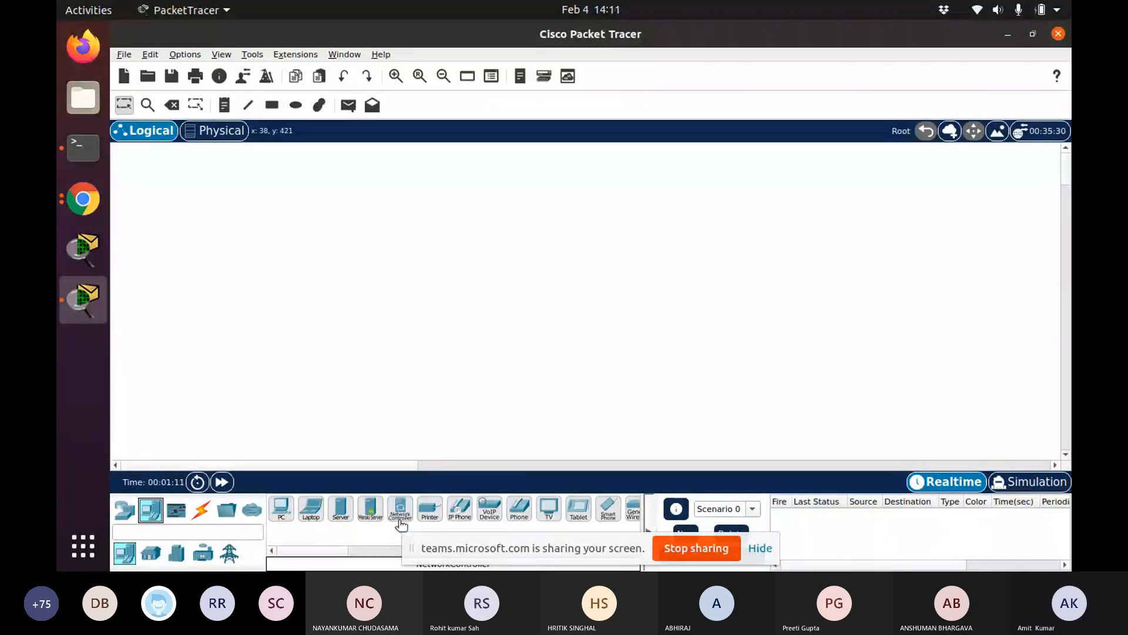
left_click(176, 510)
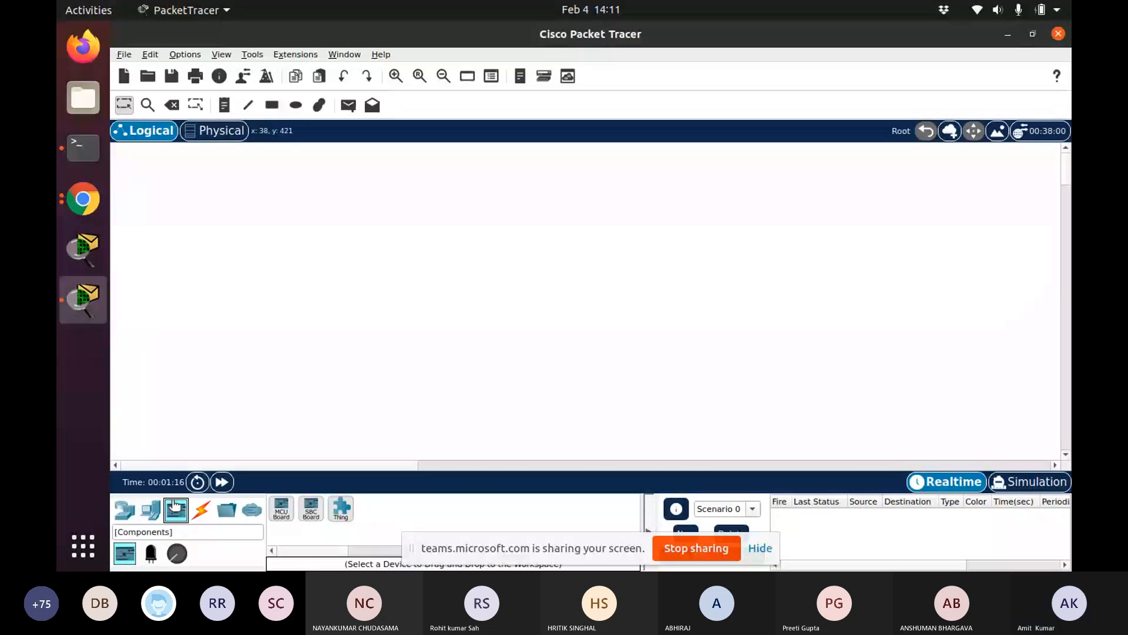
left_click(204, 510)
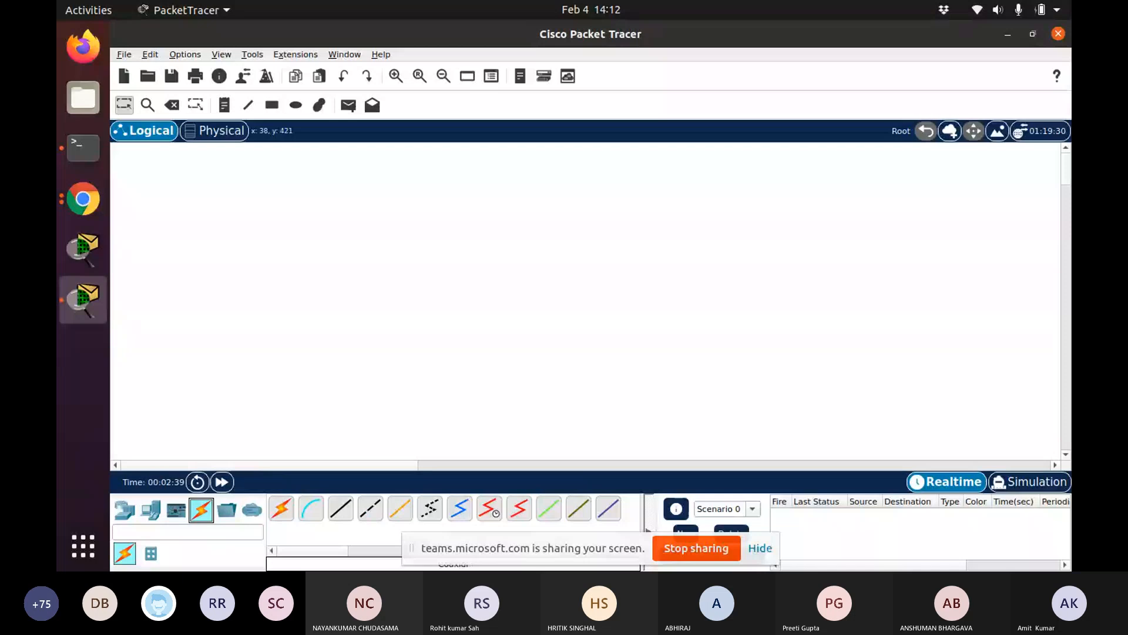
left_click_drag(536, 549, 933, 581)
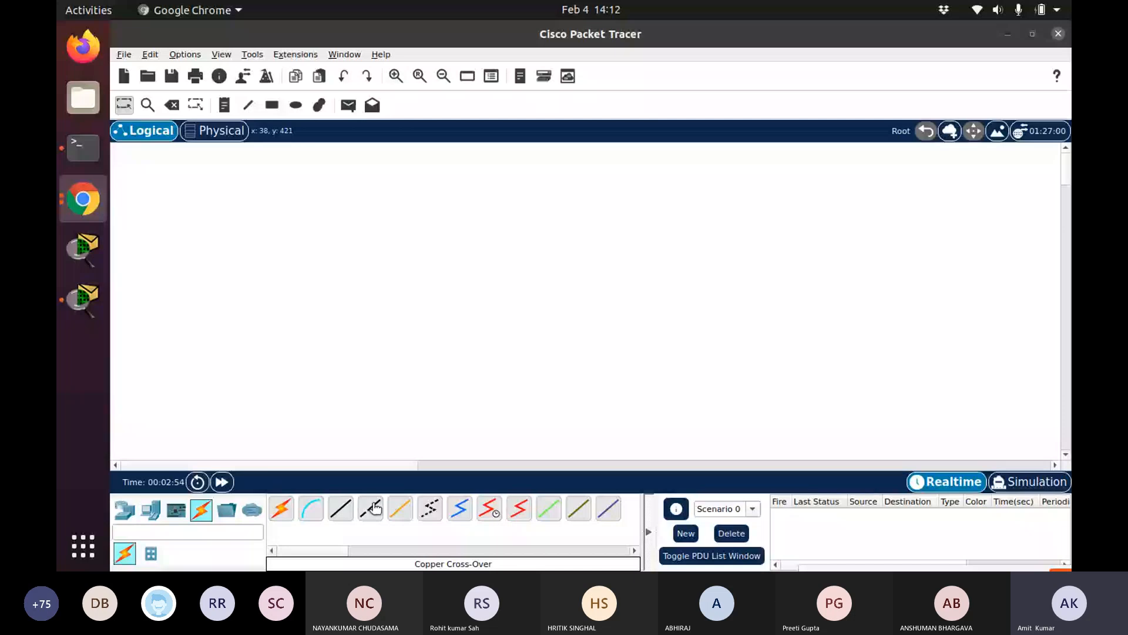
left_click(339, 509)
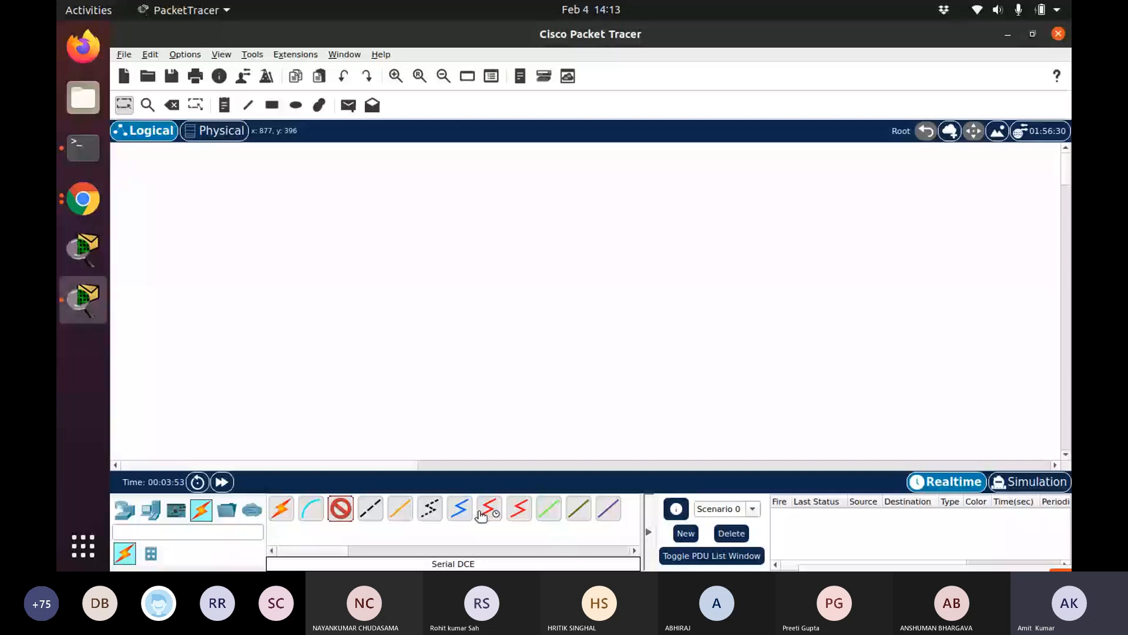
Place a Hub-PT from the hubs category into the logical workspace
left_click(125, 509)
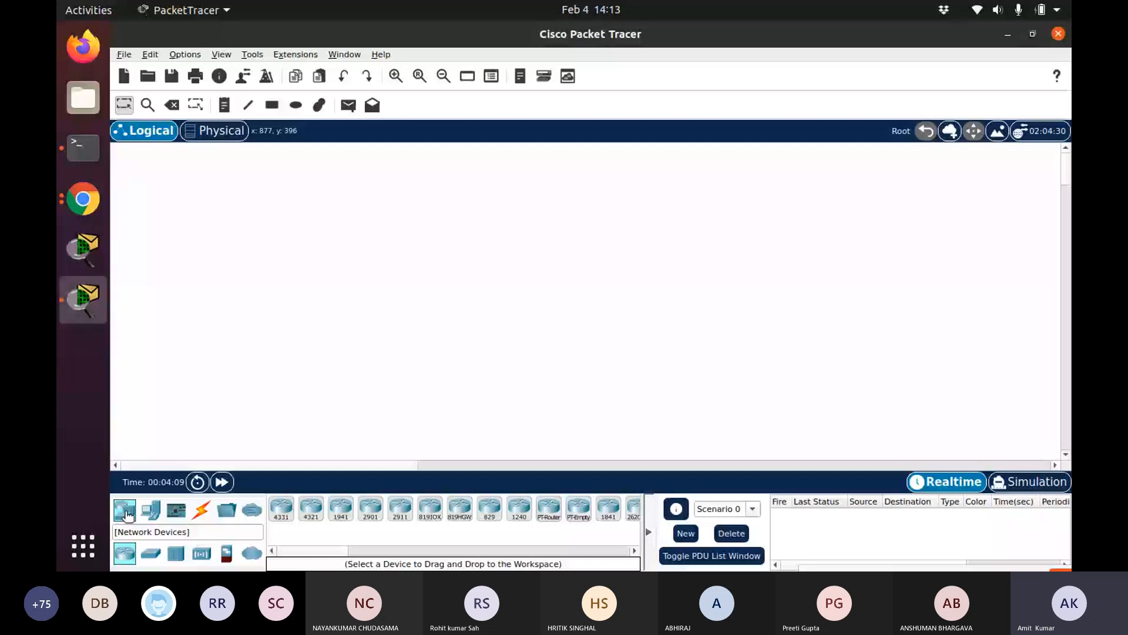
left_click(175, 554)
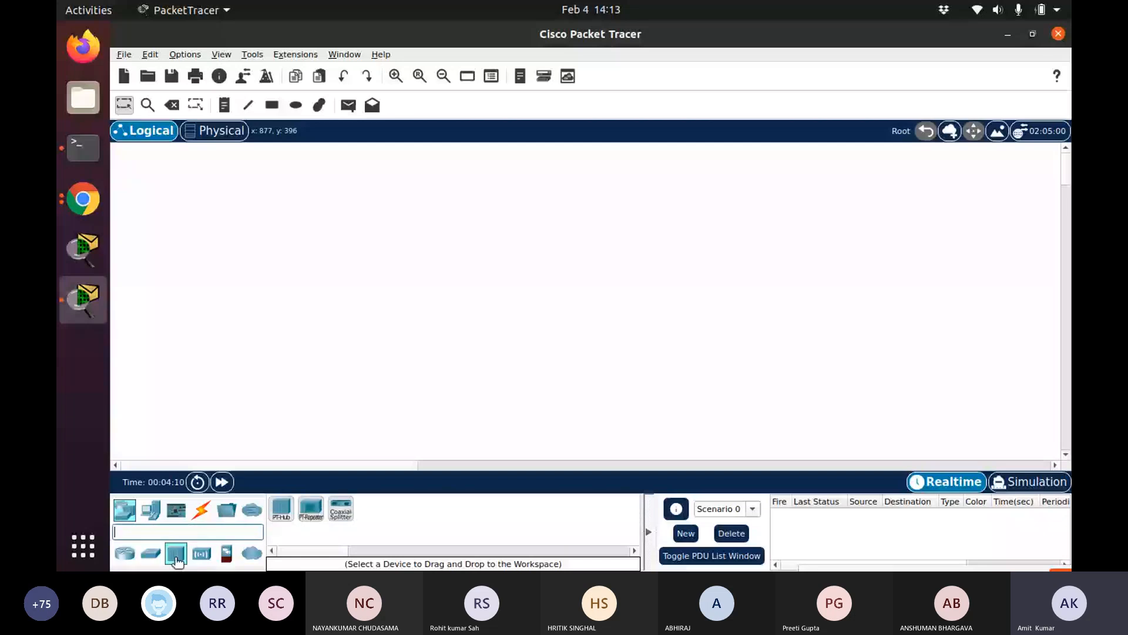
left_click(293, 510)
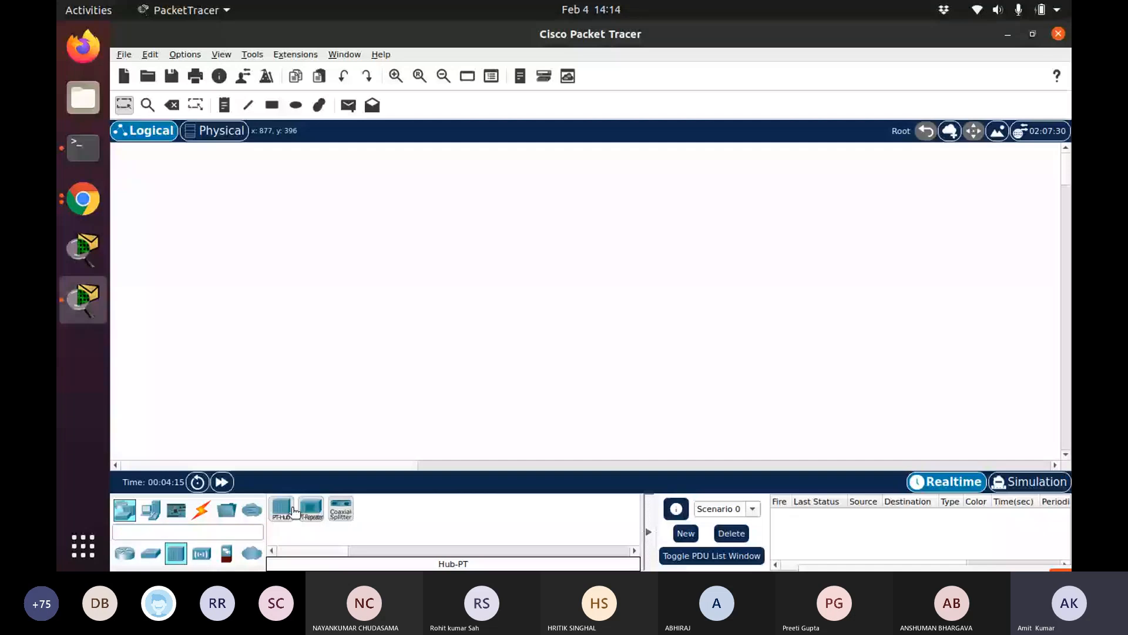
left_click(284, 511)
left_click(284, 511)
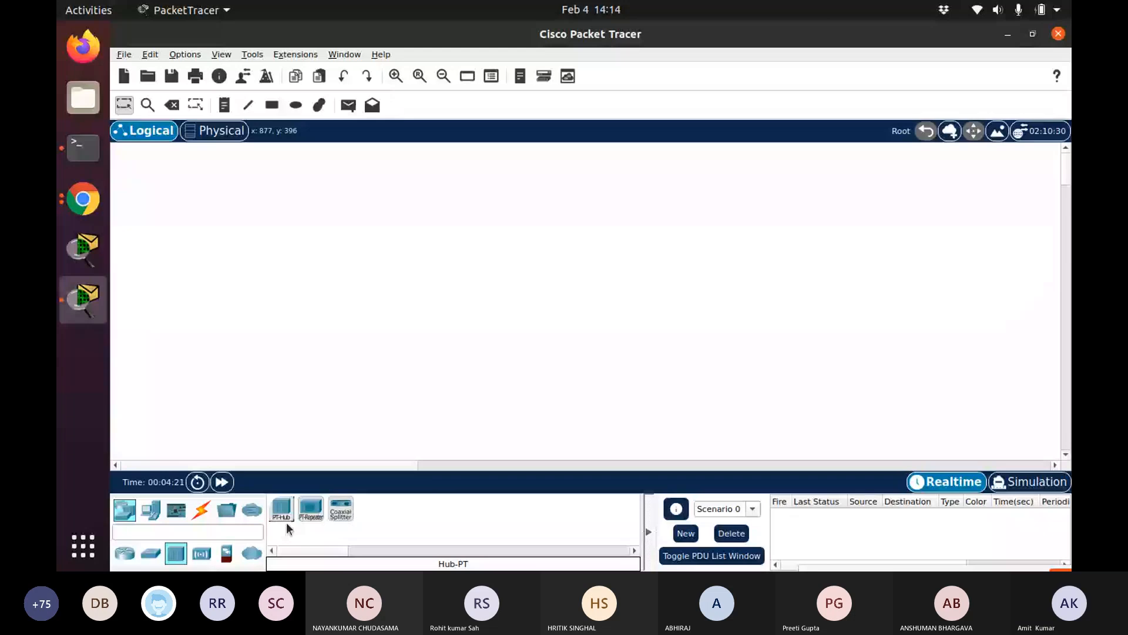
left_click_drag(286, 516, 527, 227)
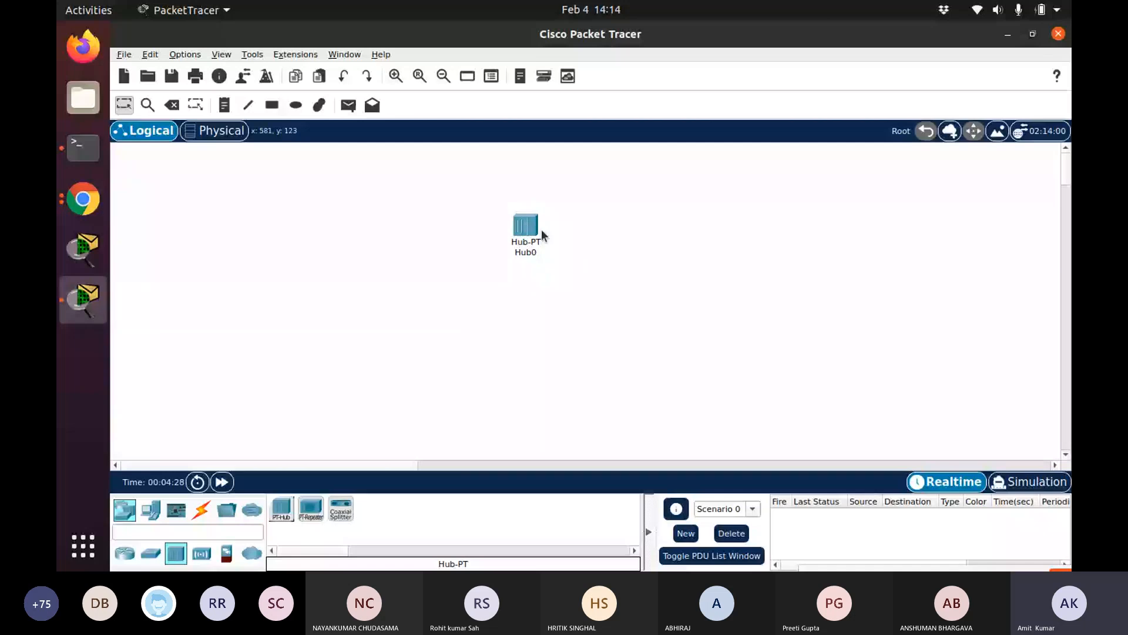
Open the hub's configuration window, enlarge its physical device view and examine each of its available modules
mouse_move(528, 221)
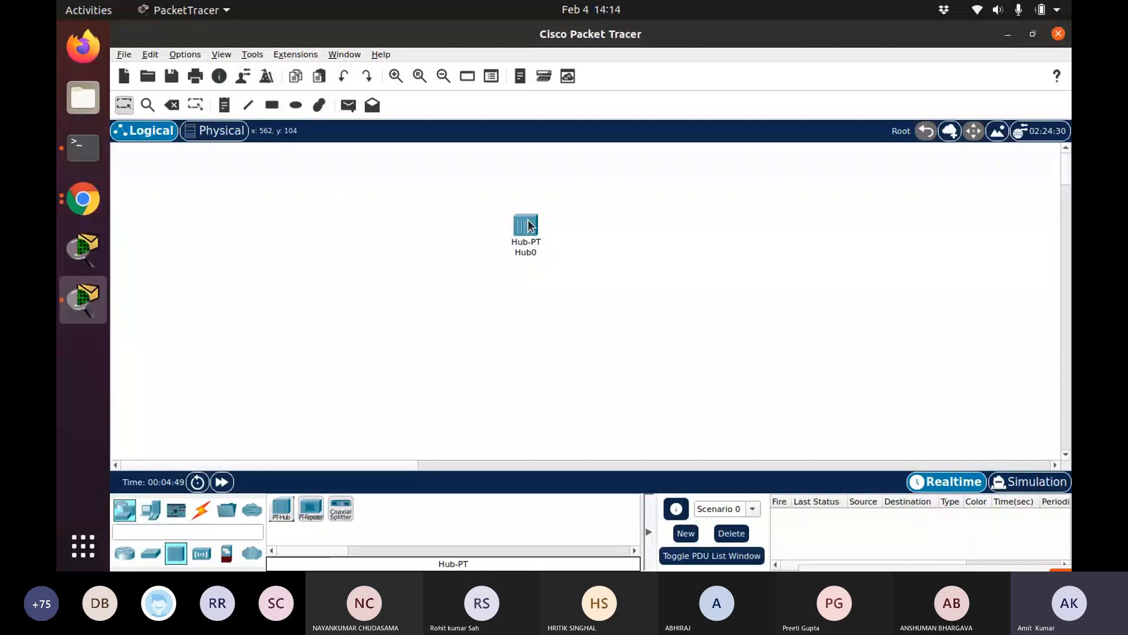
left_click(529, 225)
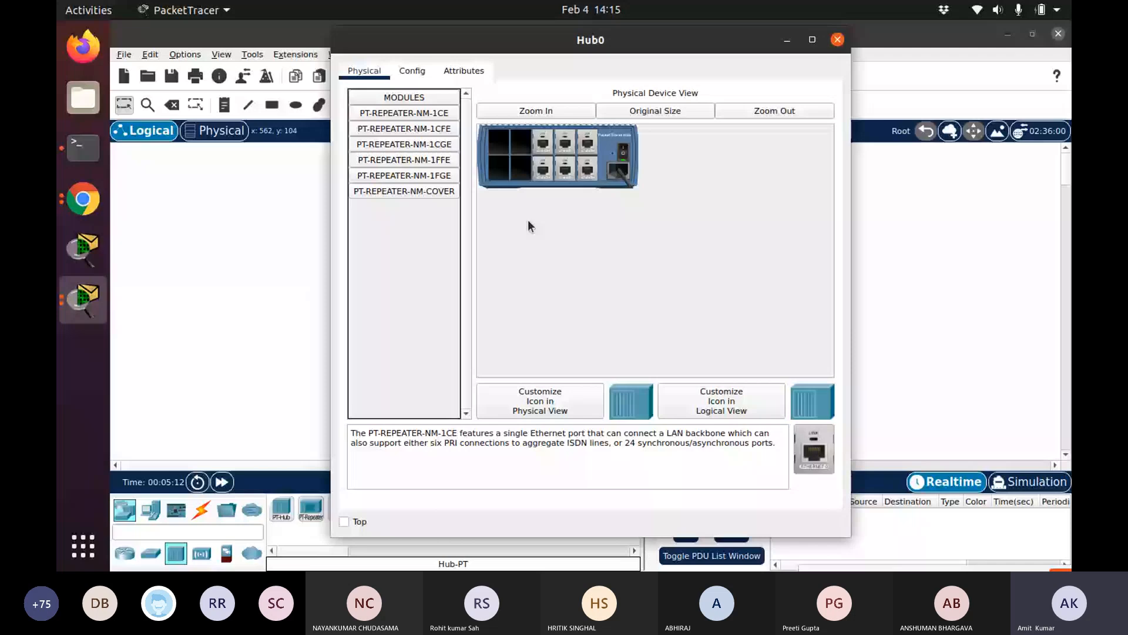
left_click(536, 111)
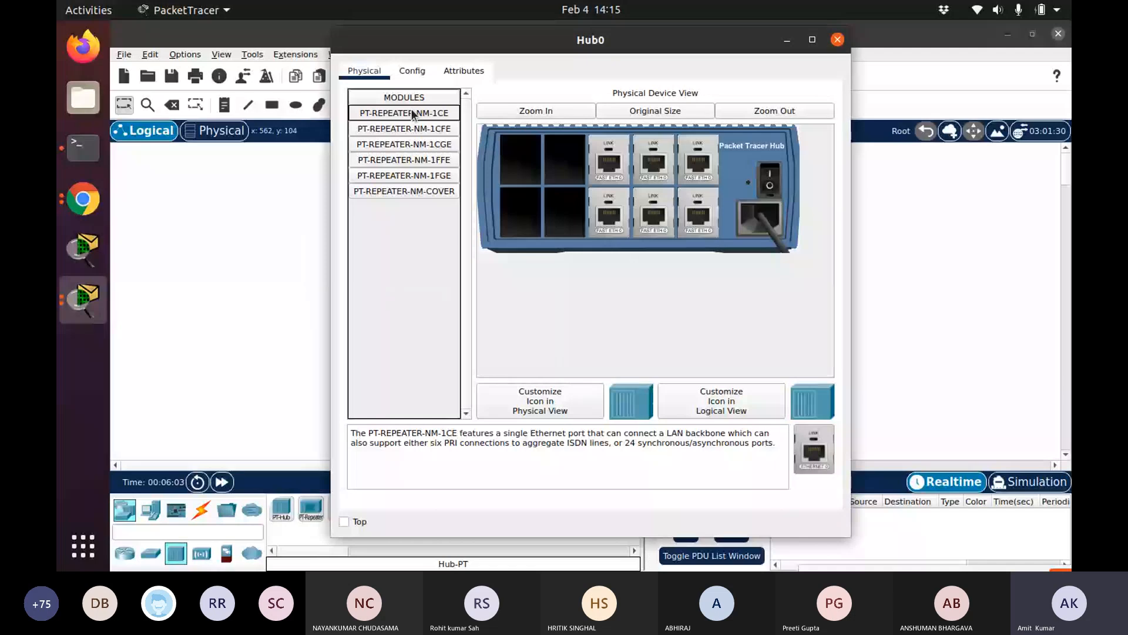
left_click(415, 130)
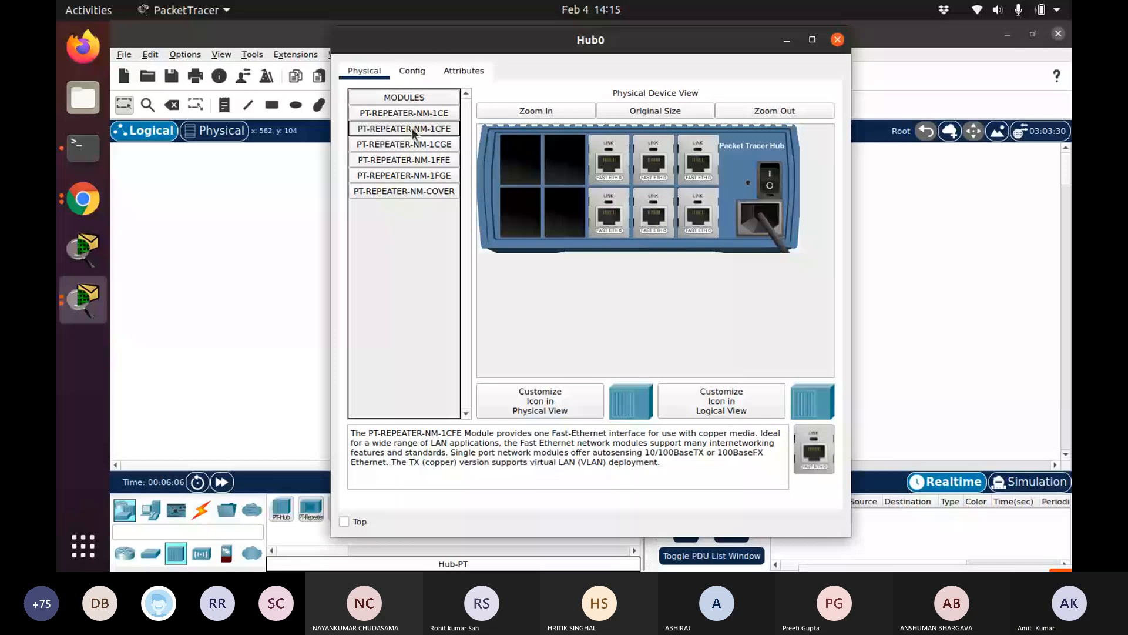
left_click(410, 113)
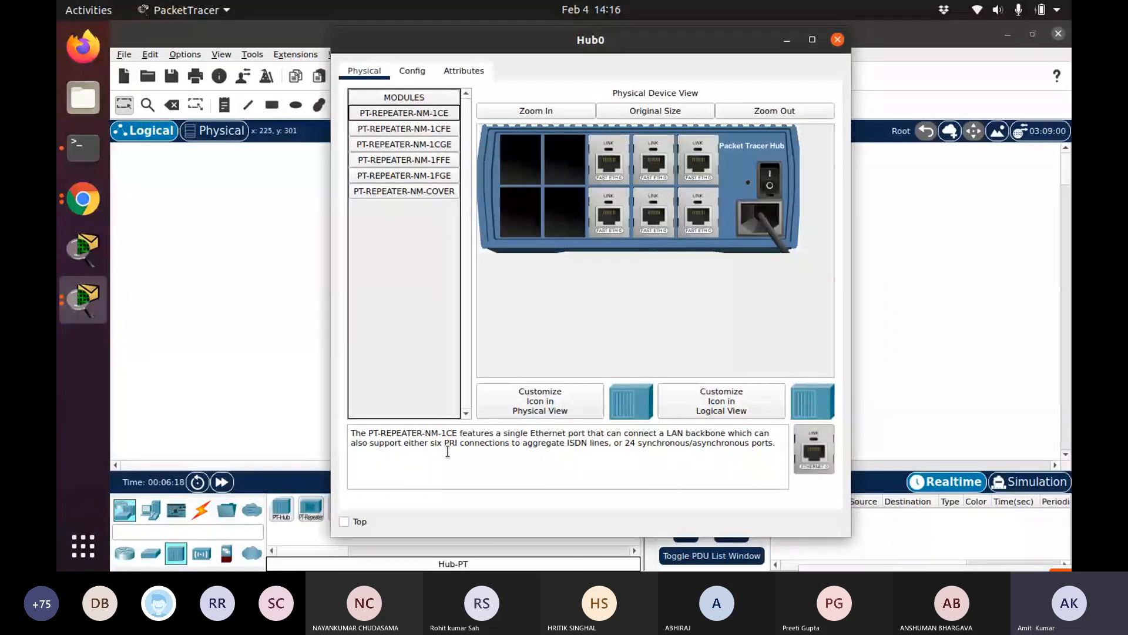
left_click(428, 145)
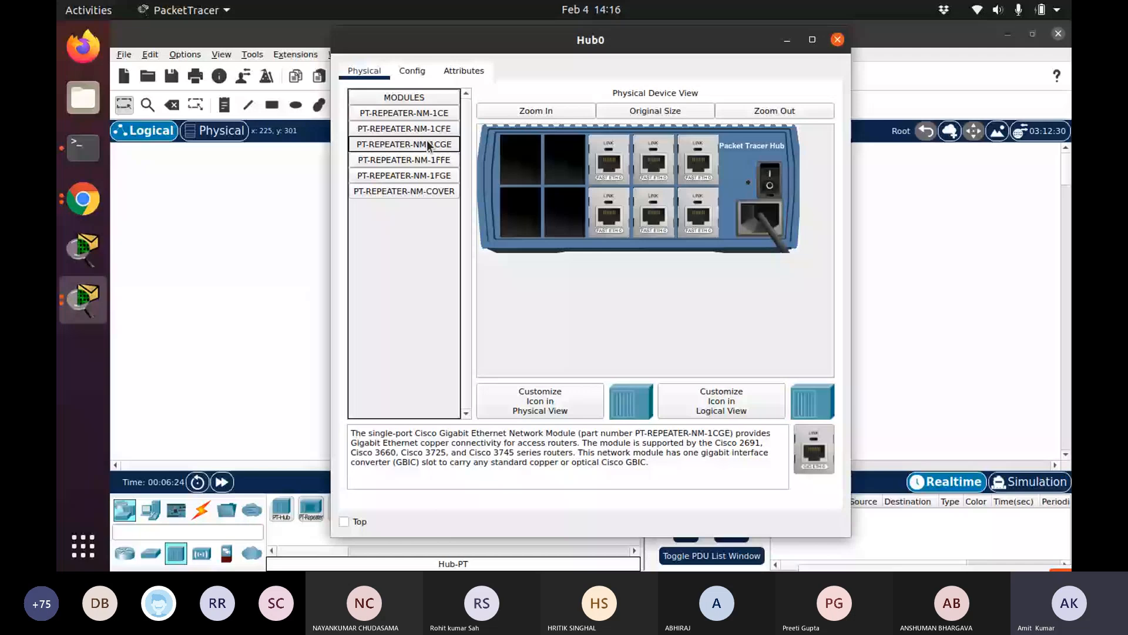
left_click(423, 162)
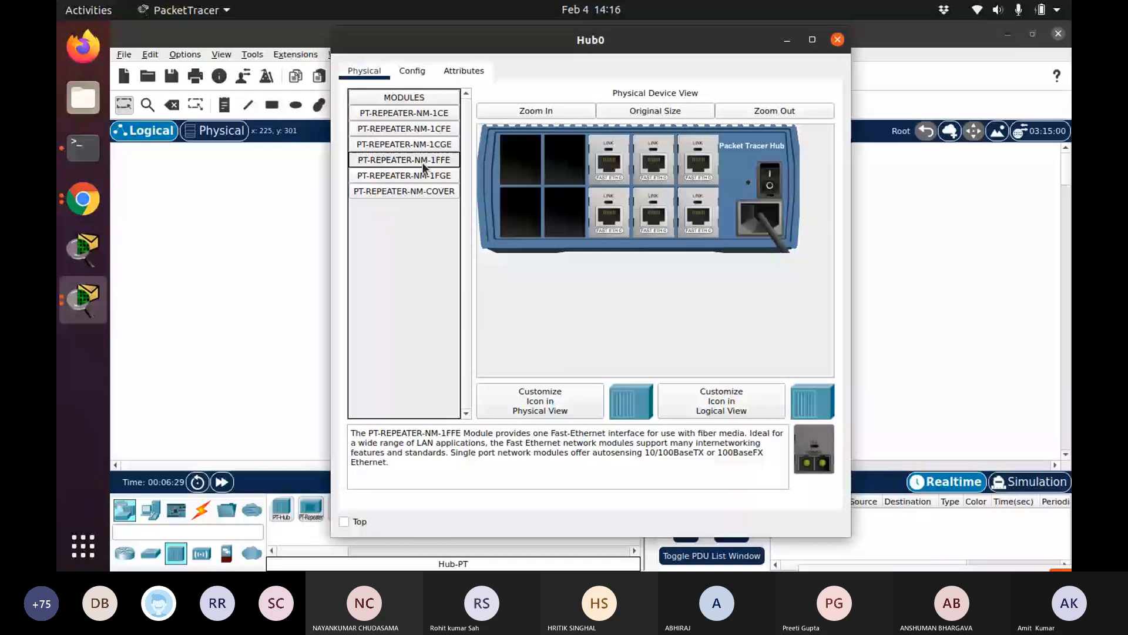
left_click(421, 176)
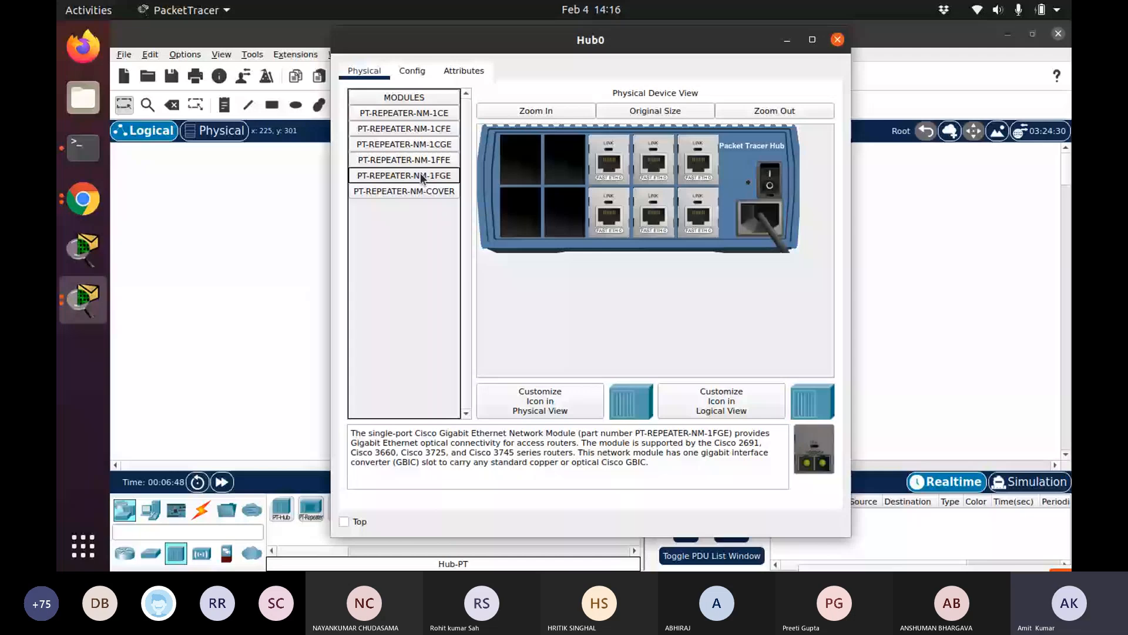
left_click(835, 39)
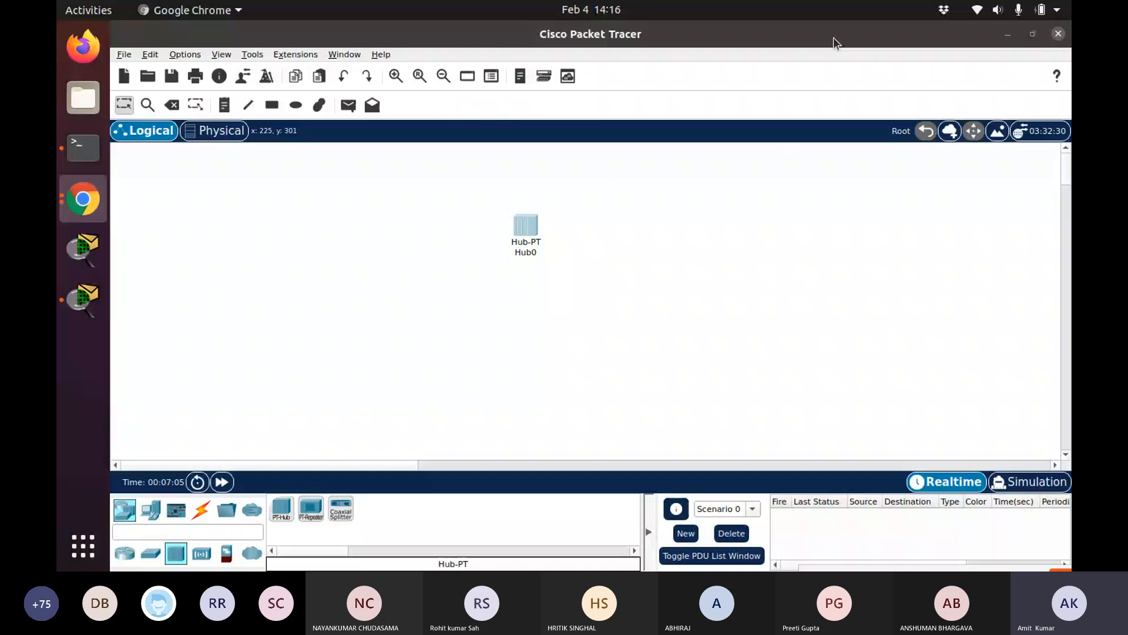
Place four PC-PT end devices around the hub in the workspace
left_click(157, 513)
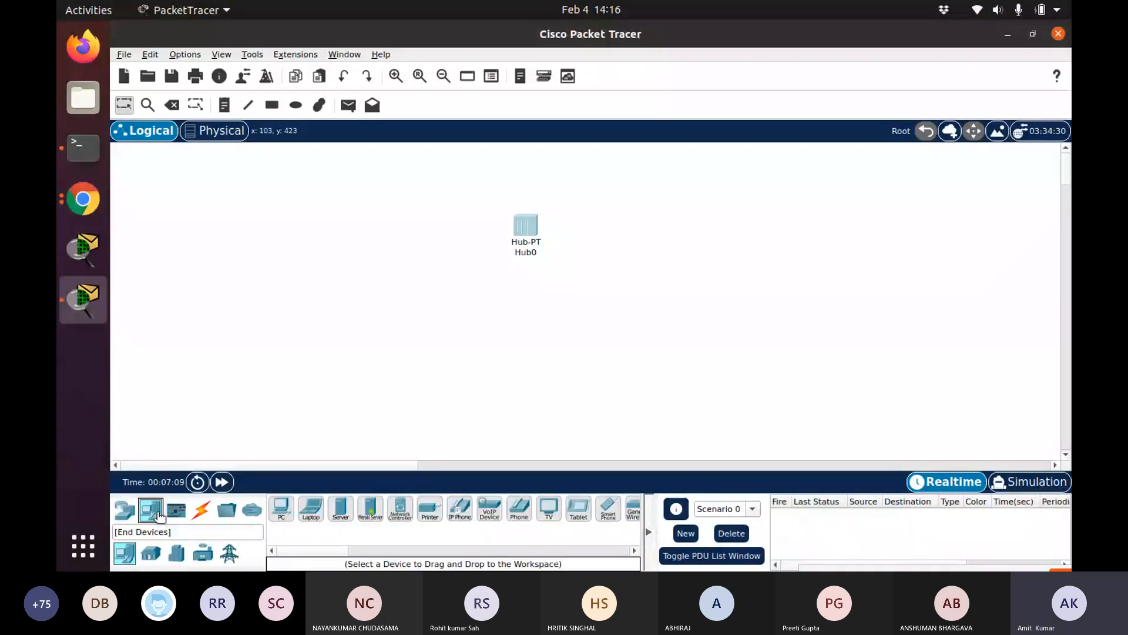
left_click(281, 509)
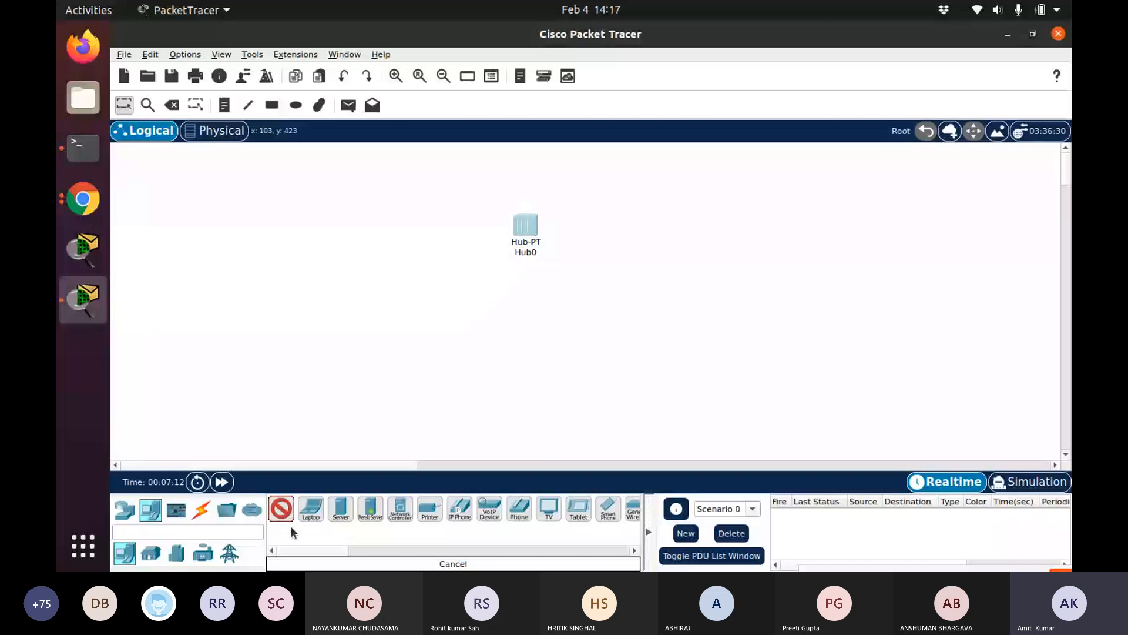
left_click(324, 203)
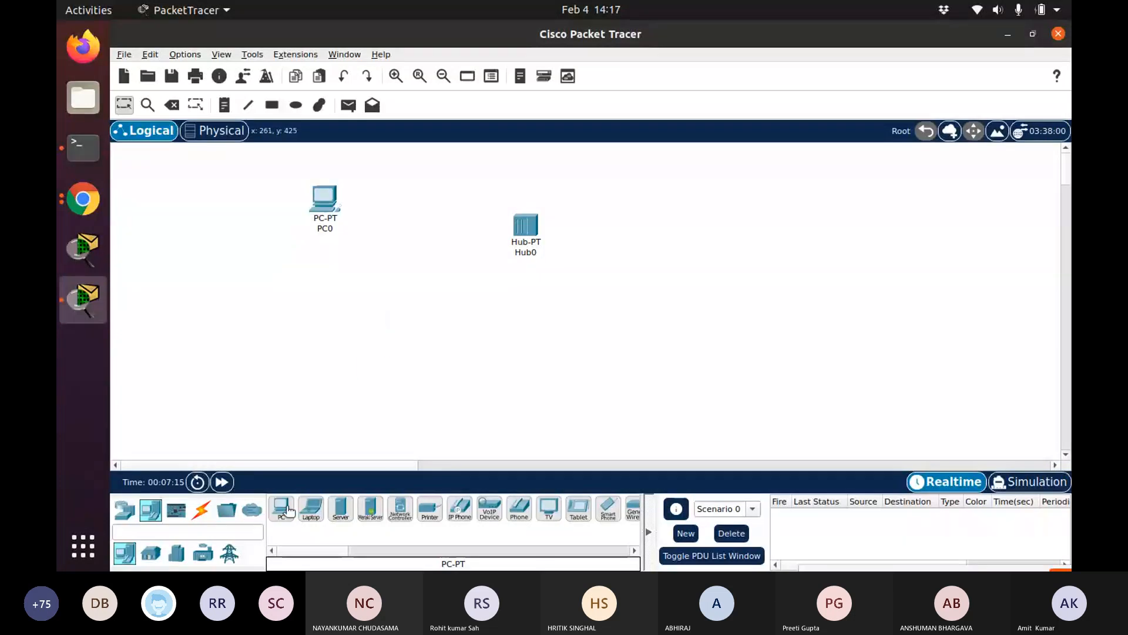
left_click_drag(288, 510, 373, 367)
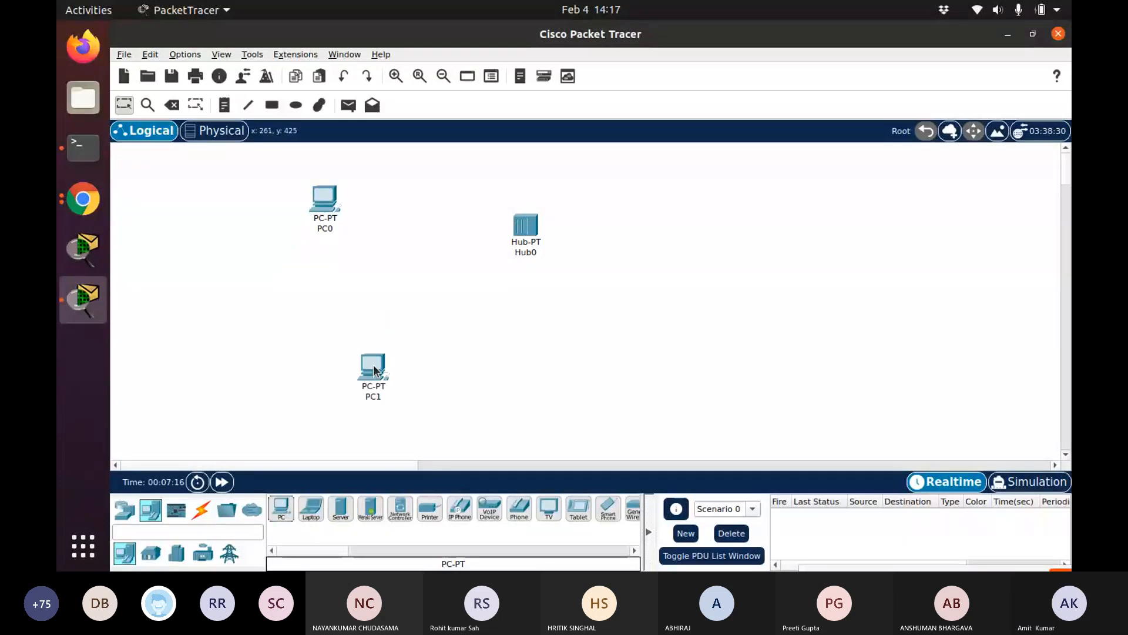
left_click_drag(282, 508, 651, 418)
left_click_drag(294, 512, 794, 201)
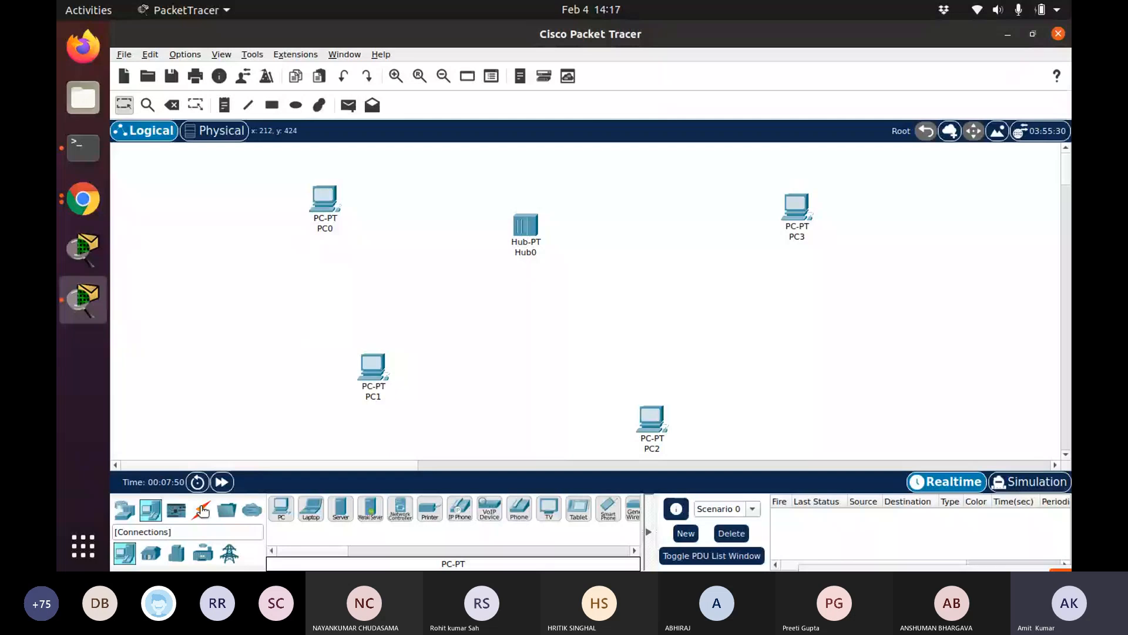
Rearrange the layout by moving PC2 and the hub closer to the centre of the workspace
left_click_drag(653, 431, 700, 333)
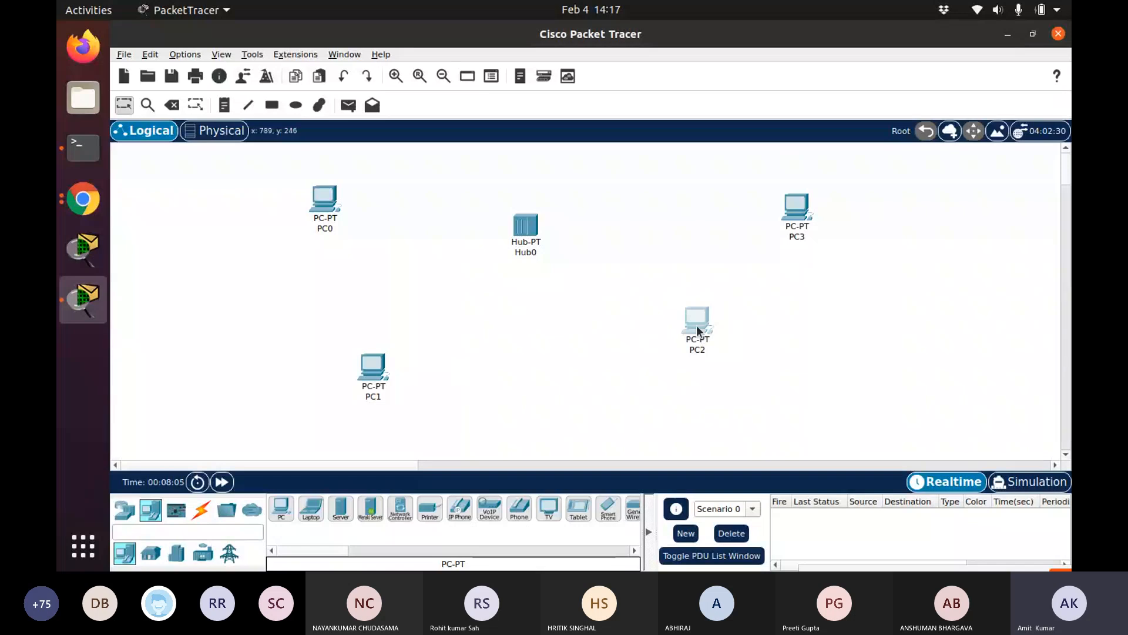
left_click_drag(696, 326, 707, 337)
left_click_drag(525, 232, 556, 297)
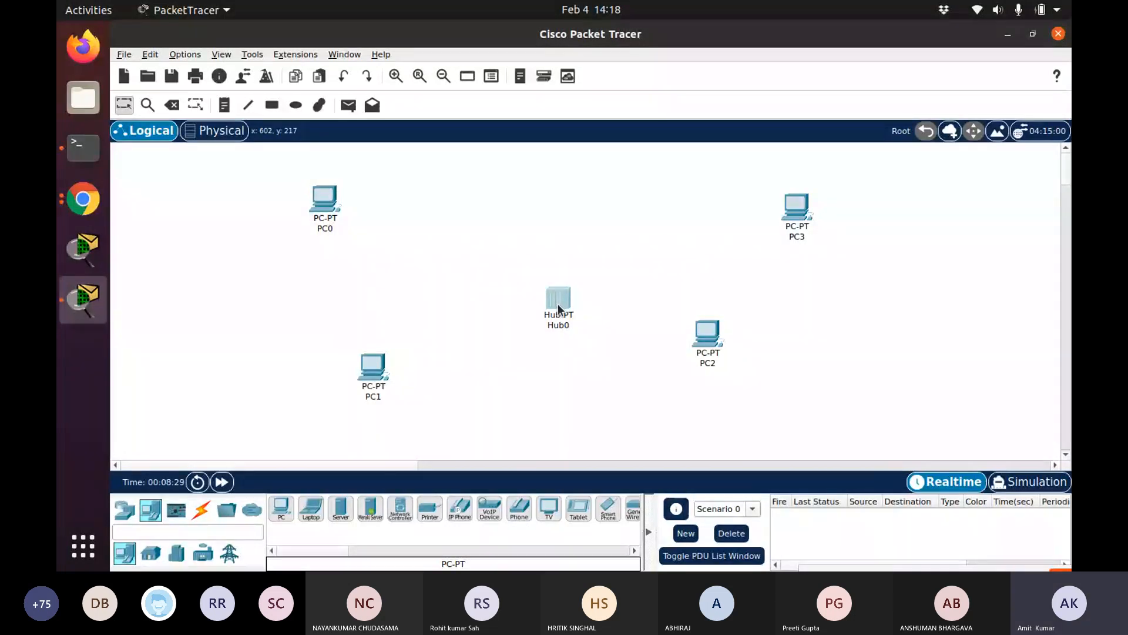
Connect PC0's FastEthernet0 to the hub's FastEthernet0 port with a copper straight-through cable
left_click(210, 513)
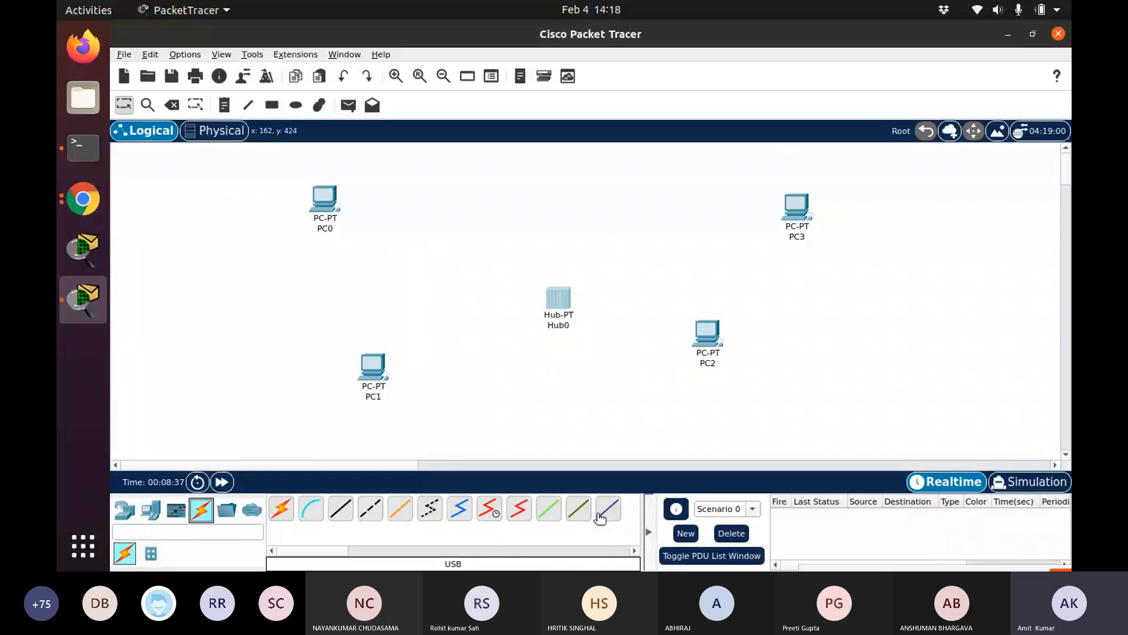
left_click(282, 509)
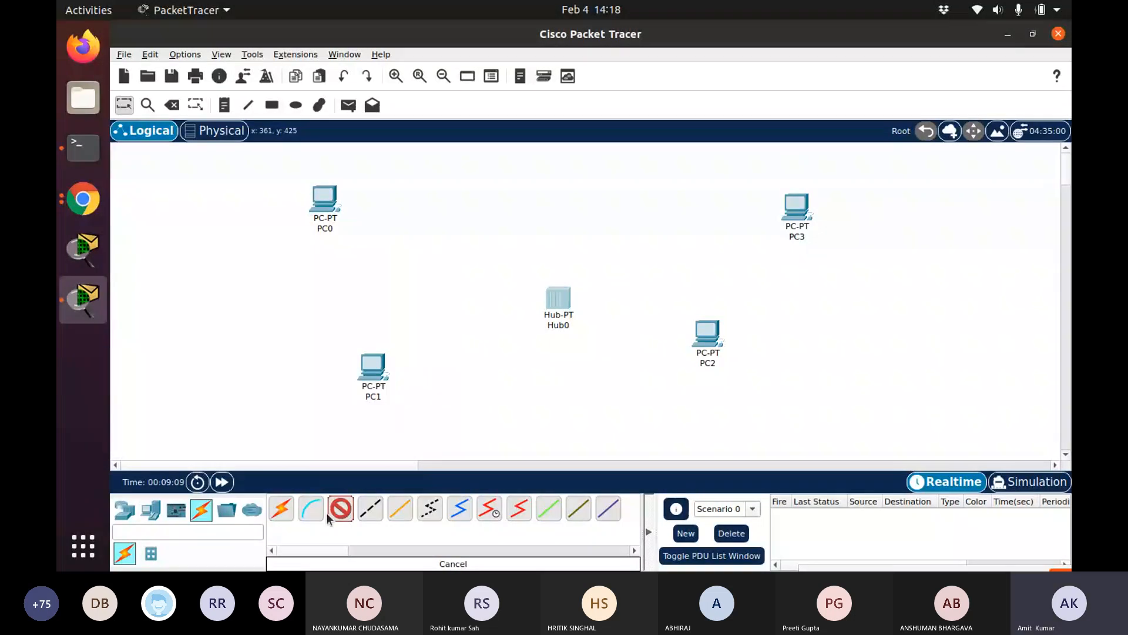
left_click(331, 210)
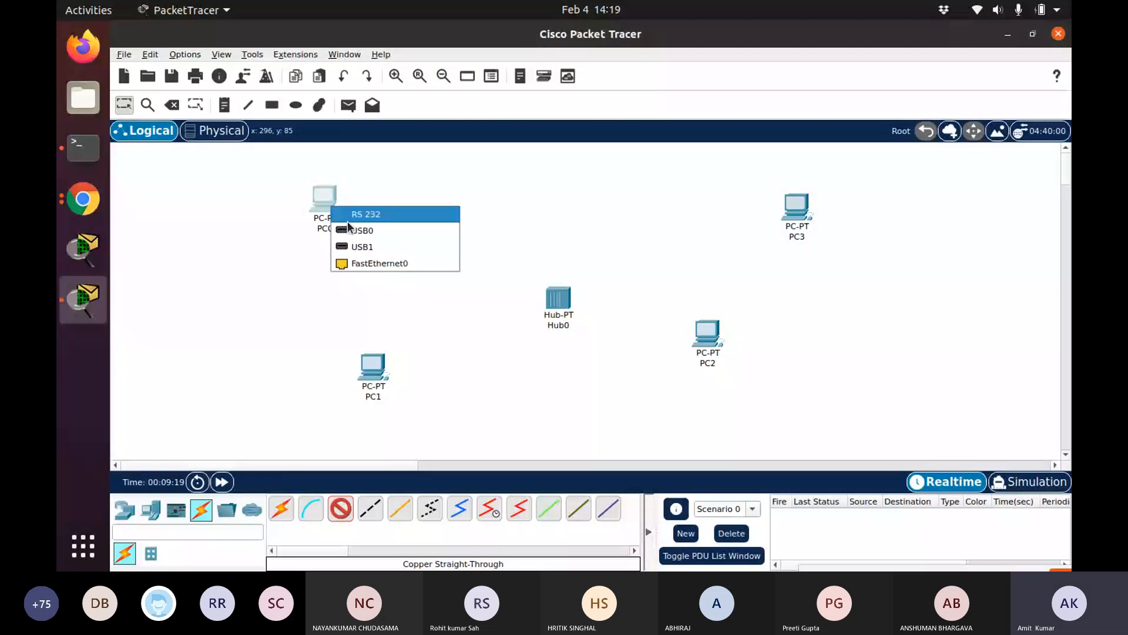
left_click(362, 269)
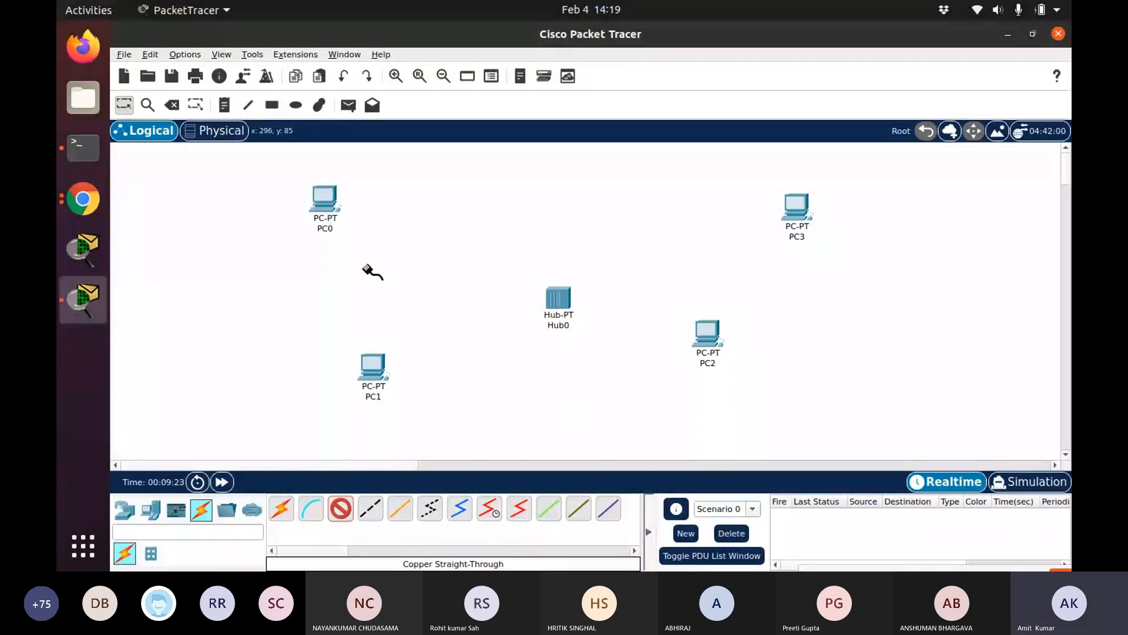
left_click(558, 301)
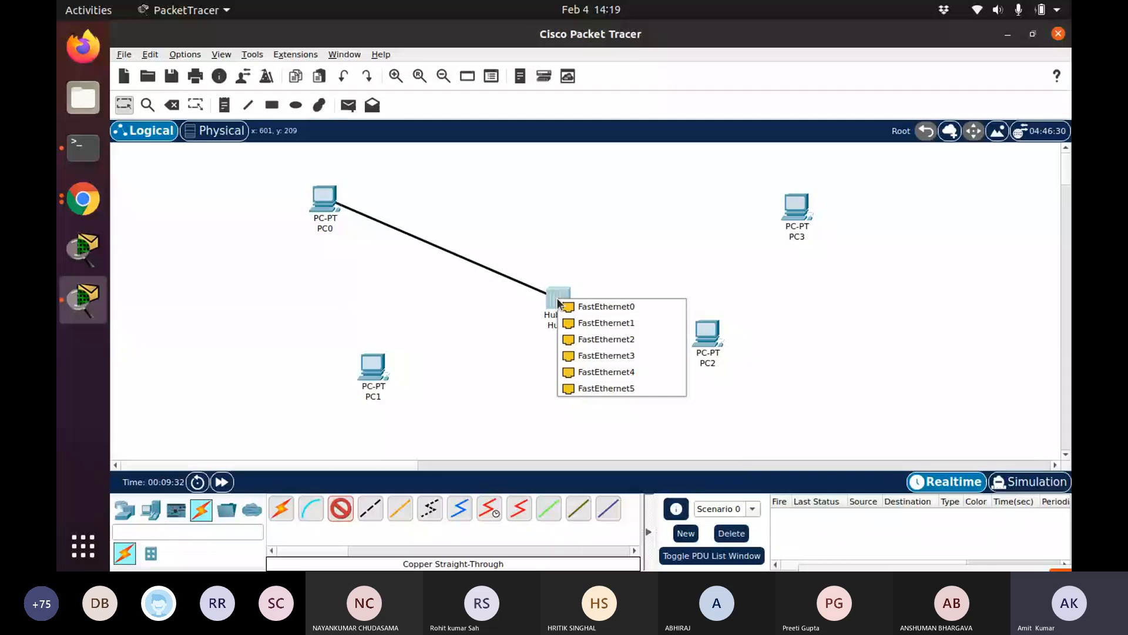
left_click(566, 305)
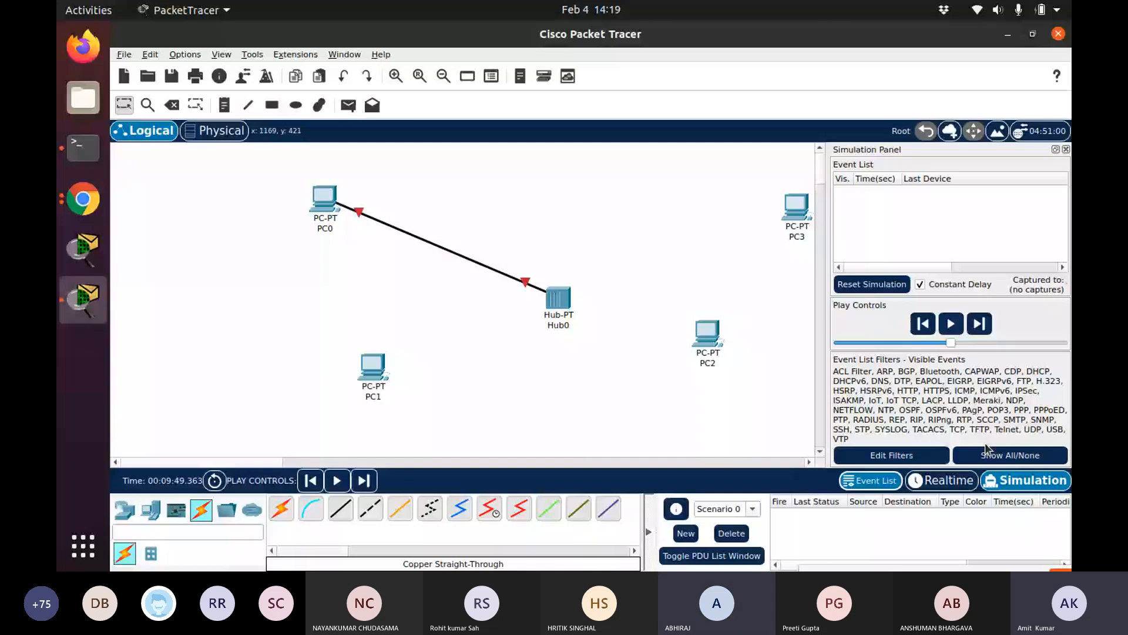
Toggle the simulation event list filters between all and none, then close the simulation panel
left_click(985, 445)
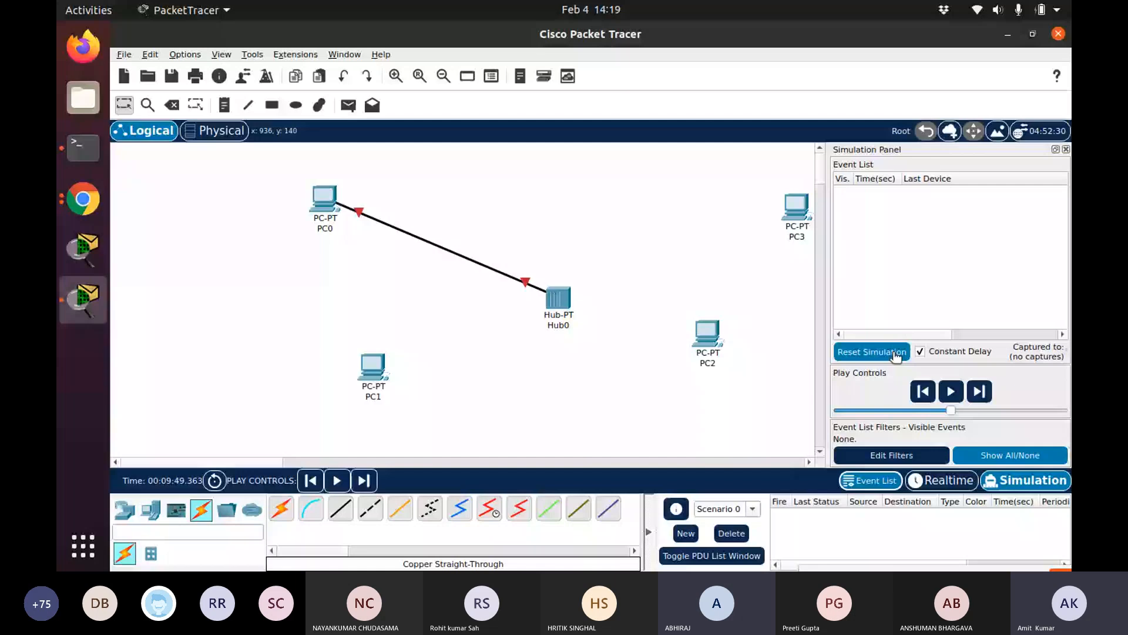
left_click(988, 459)
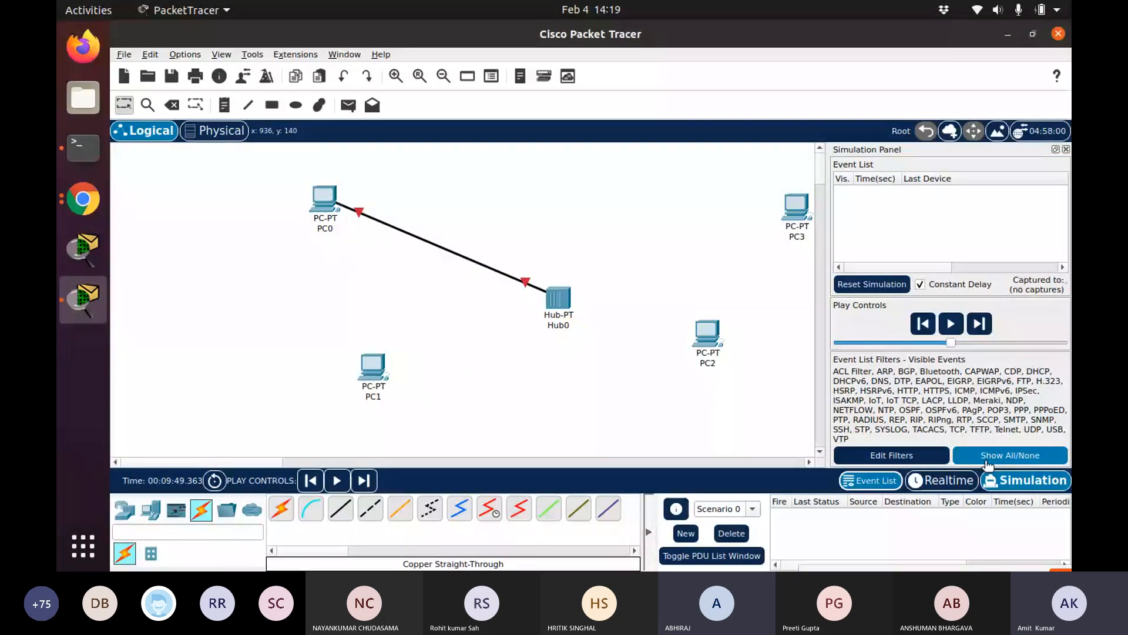
left_click(988, 465)
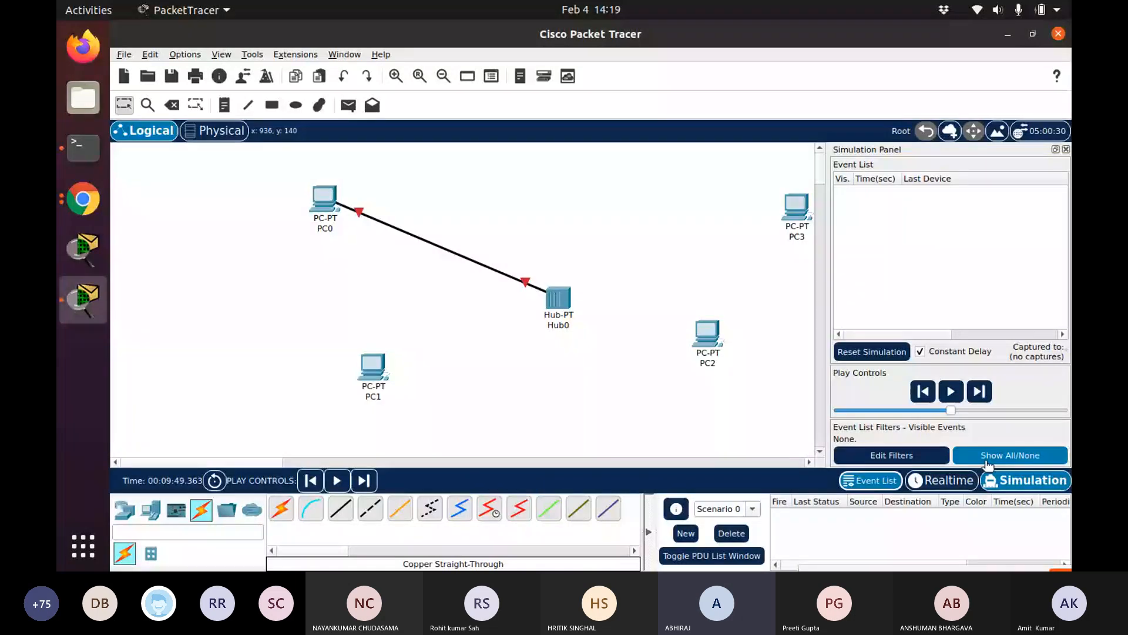
left_click(1066, 149)
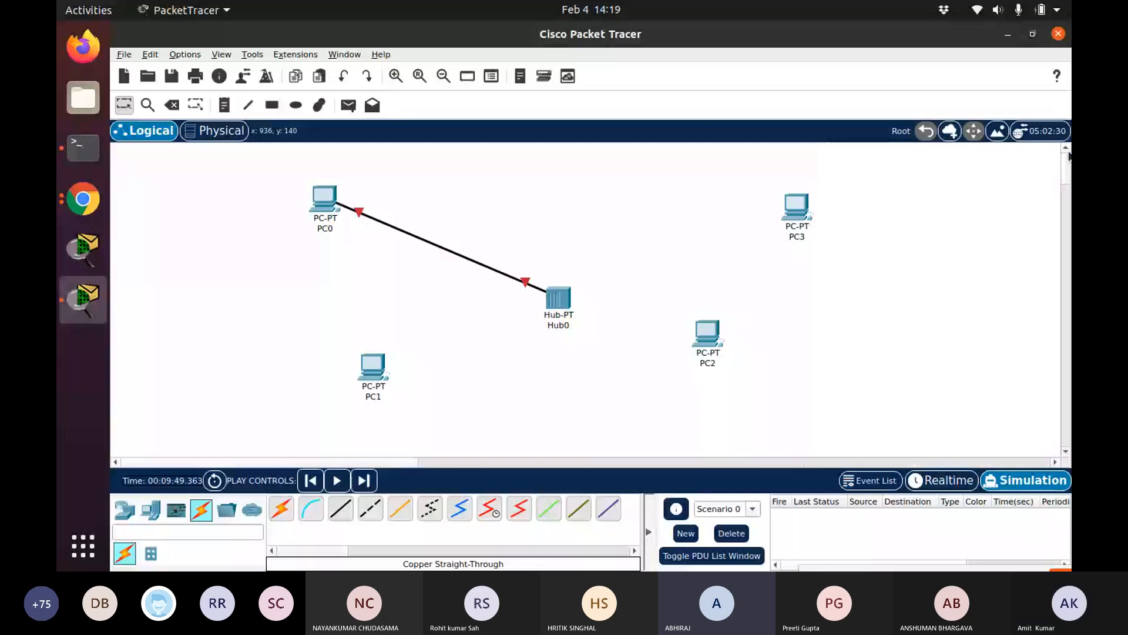
Connect PC1 to the hub's FastEthernet1 port with a copper straight-through cable
left_click(341, 510)
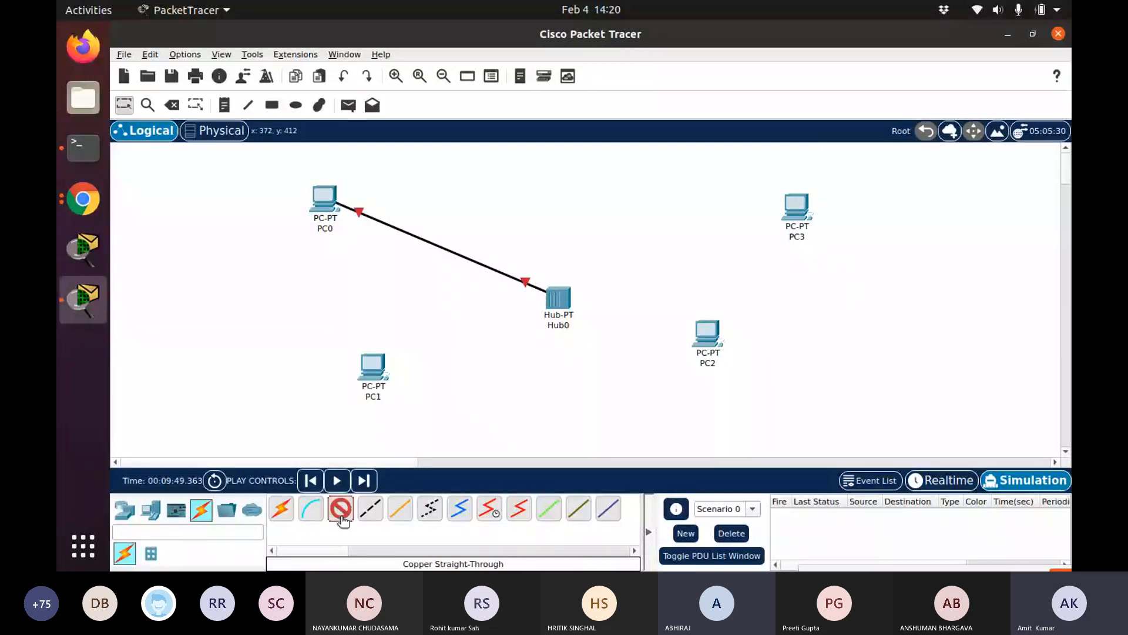
left_click(372, 365)
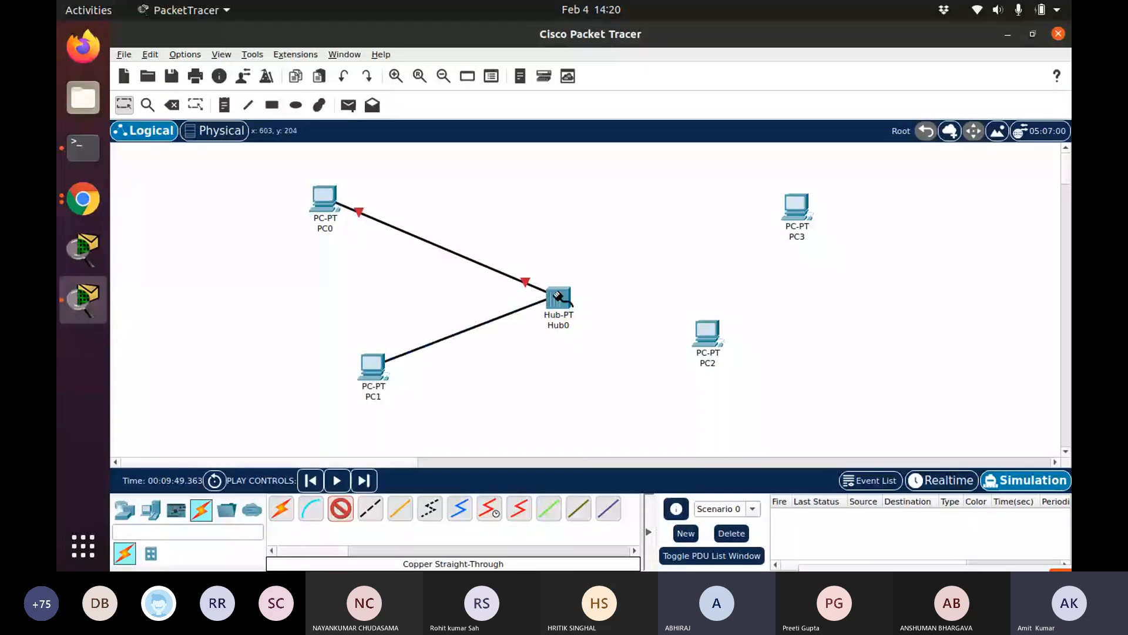
left_click(560, 299)
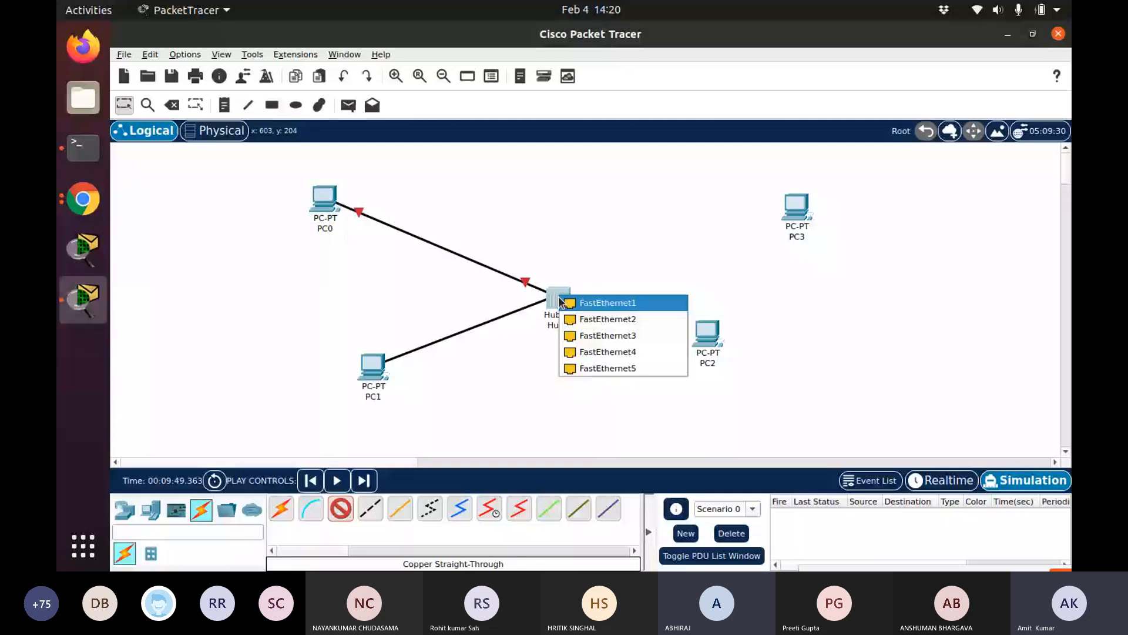
left_click(563, 302)
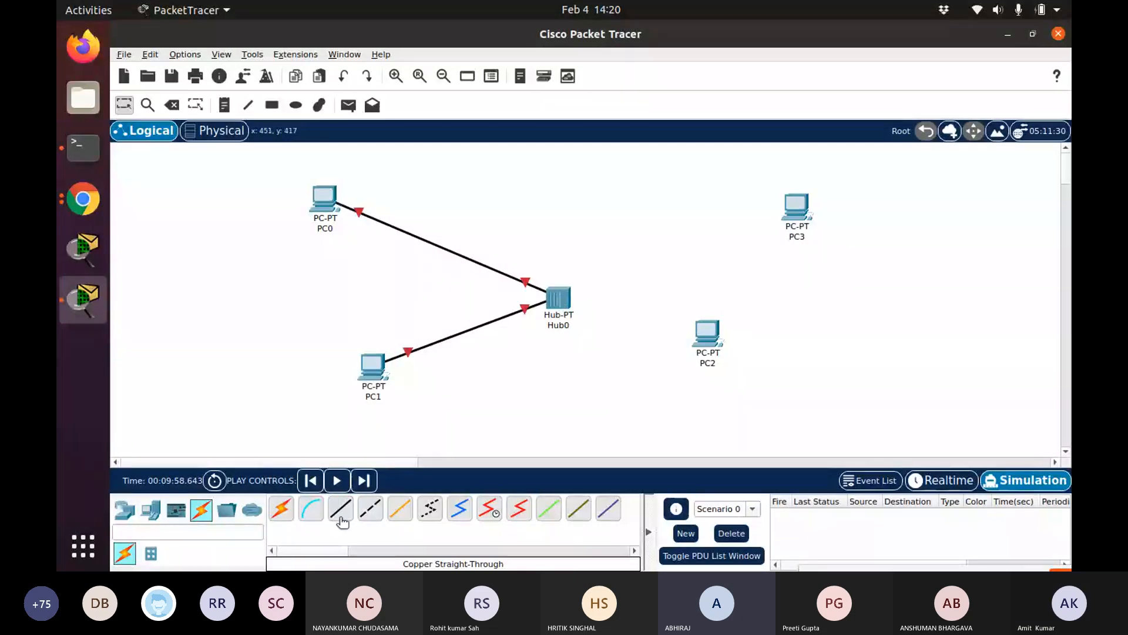
Connect PC2 to the hub's FastEthernet2 port with a copper straight-through cable
left_click(341, 519)
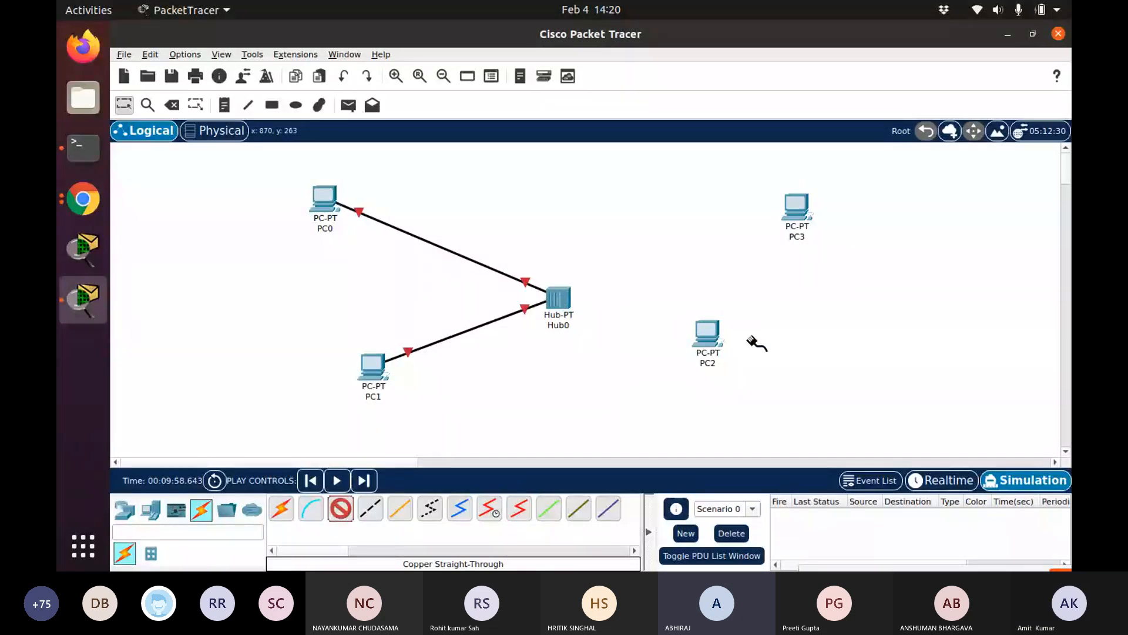
left_click(710, 330)
left_click(744, 390)
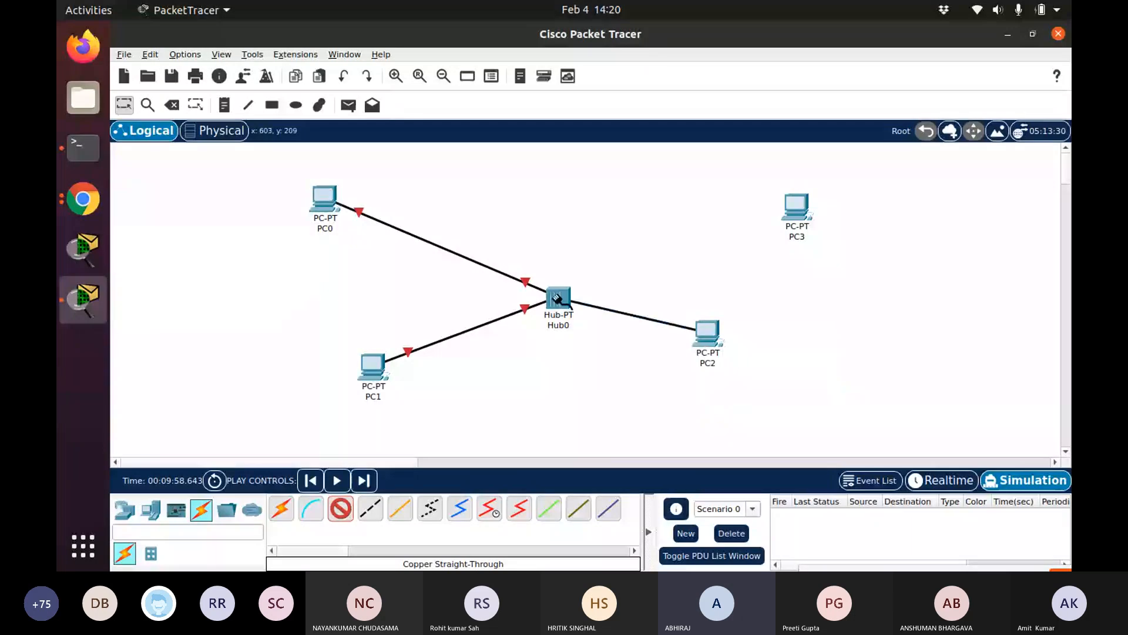
left_click(557, 299)
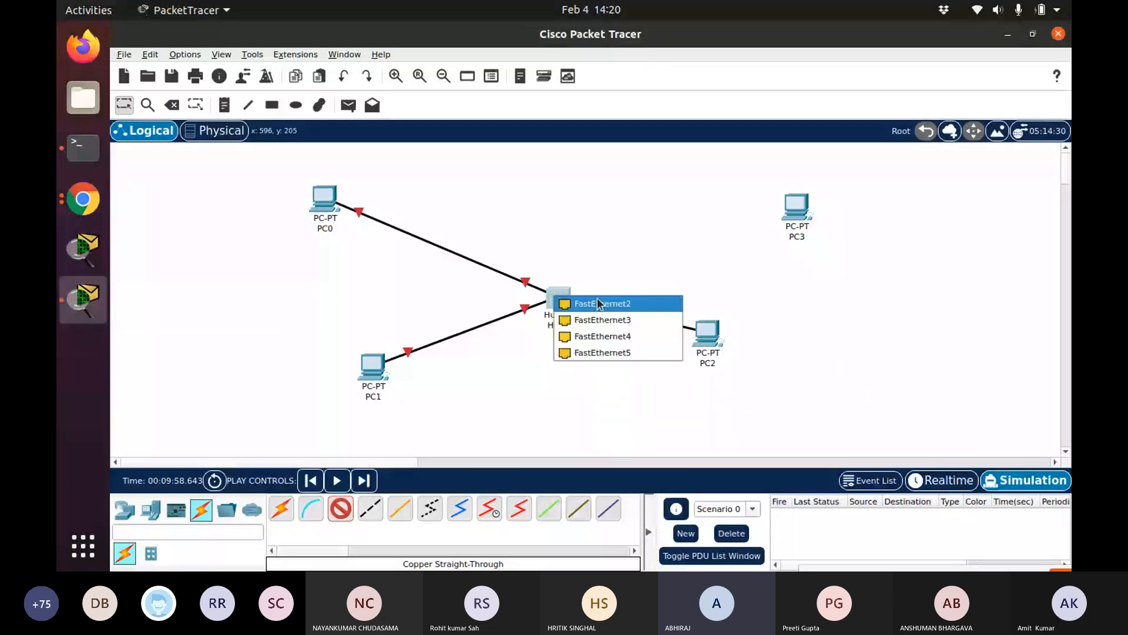
left_click(597, 303)
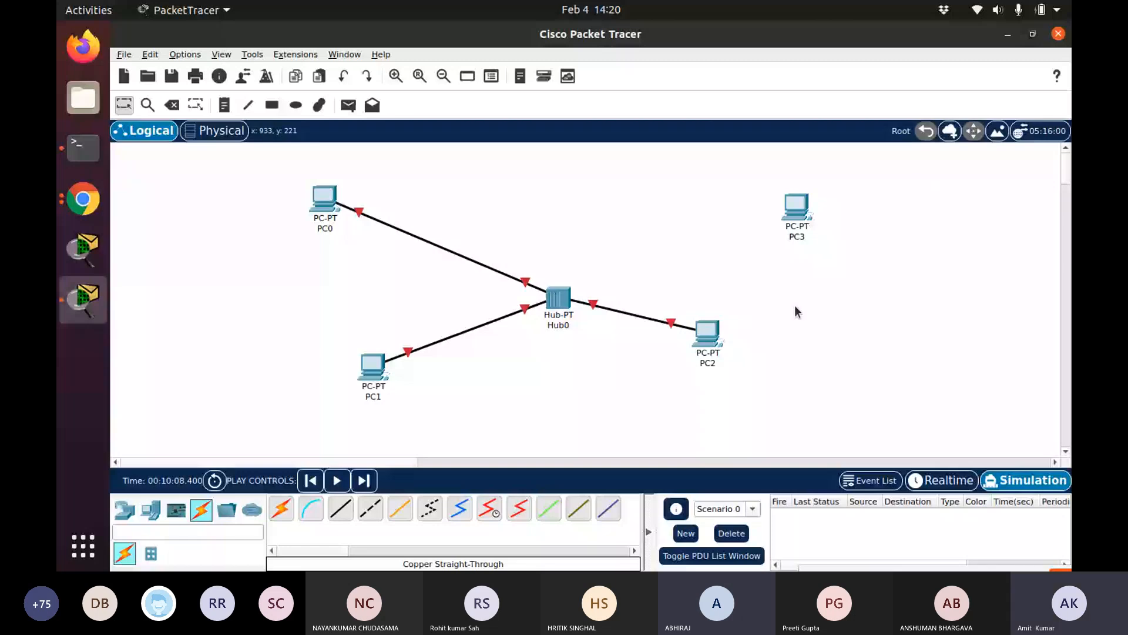
Connect PC3 to the hub's FastEthernet3 port with another copper straight-through cable
left_click(796, 208)
left_click(815, 272)
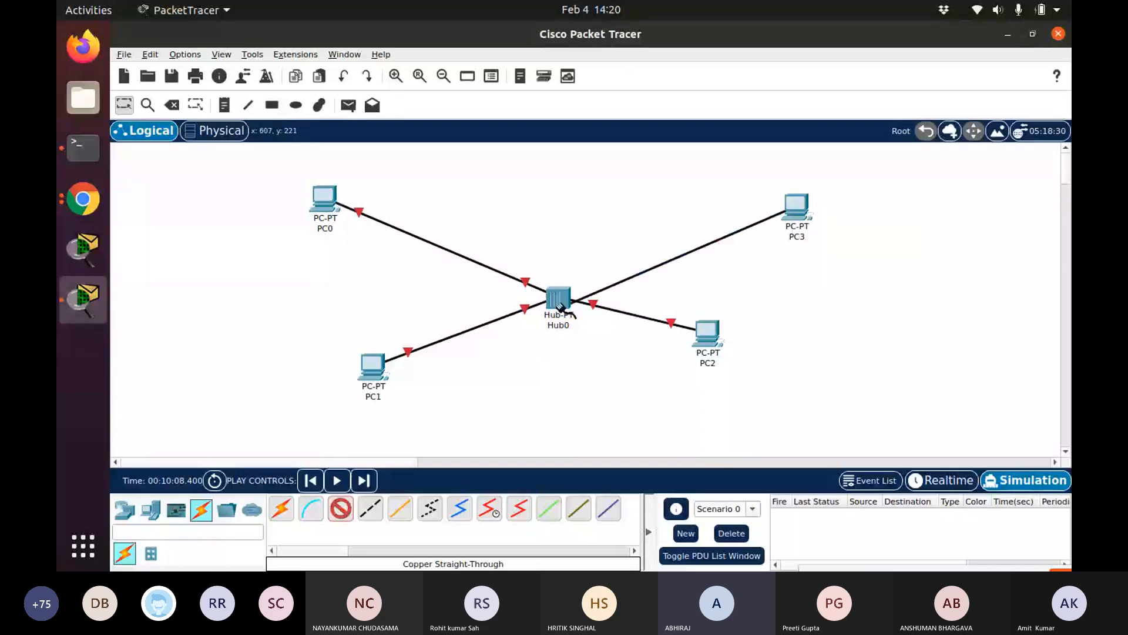
left_click(560, 304)
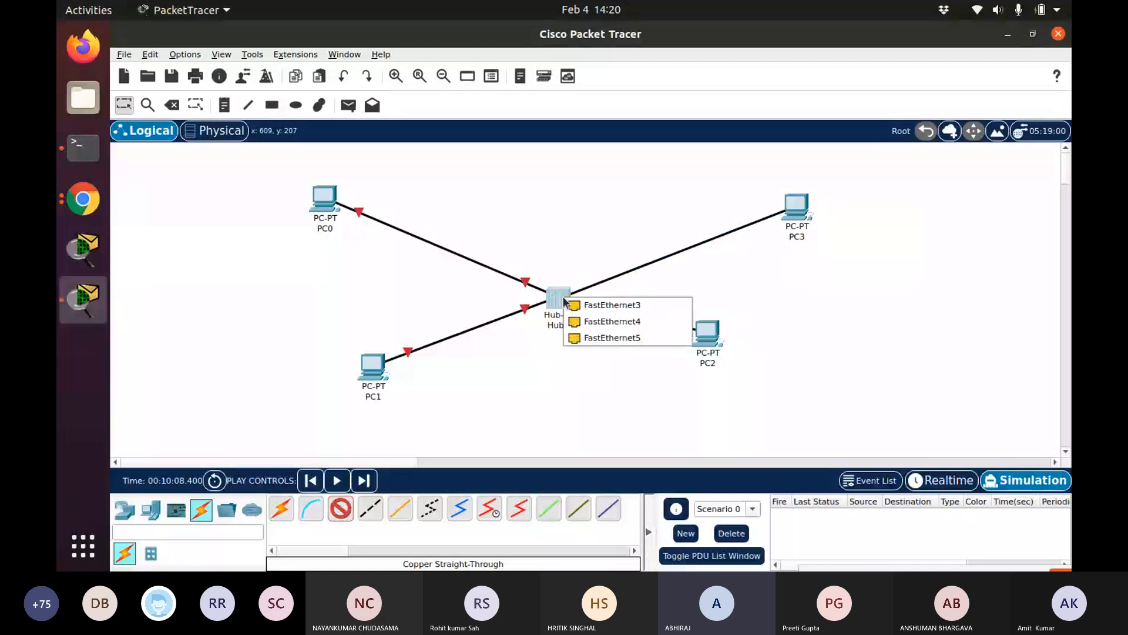
left_click(608, 305)
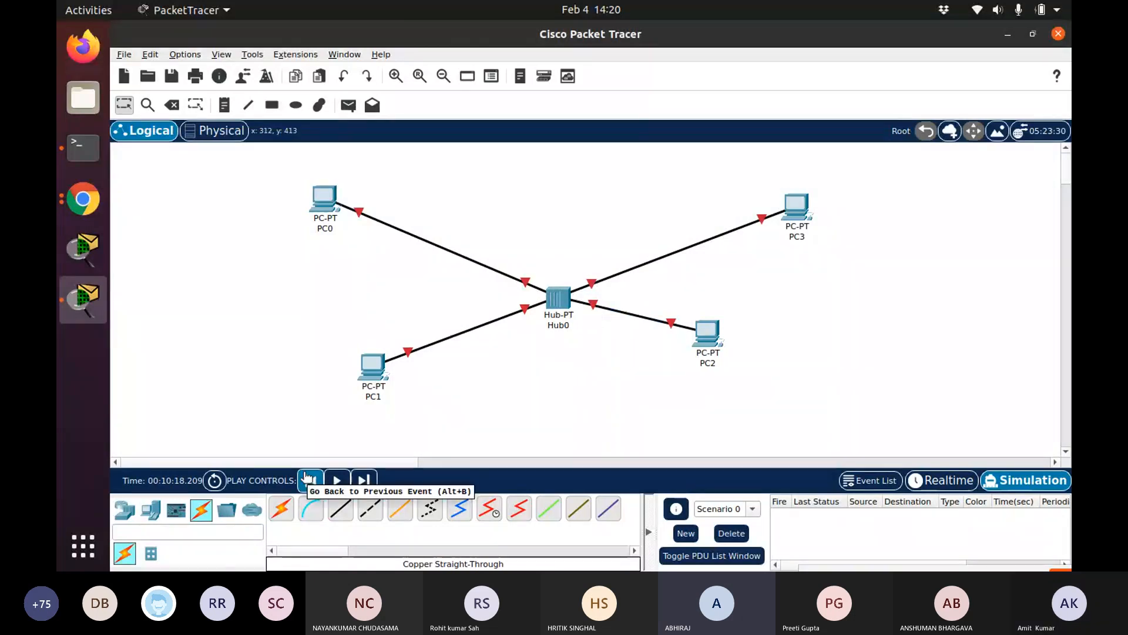
Open the hub's configuration window, reposition and maximize it to view the device, then close it
mouse_move(378, 399)
left_click(556, 300)
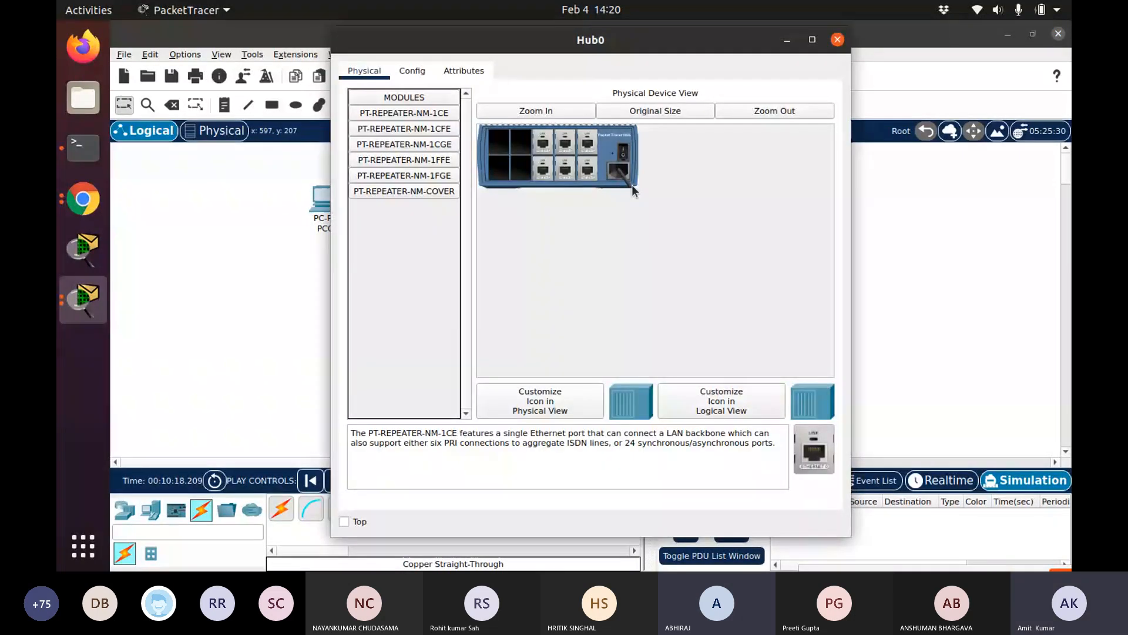
left_click_drag(555, 45, 857, 436)
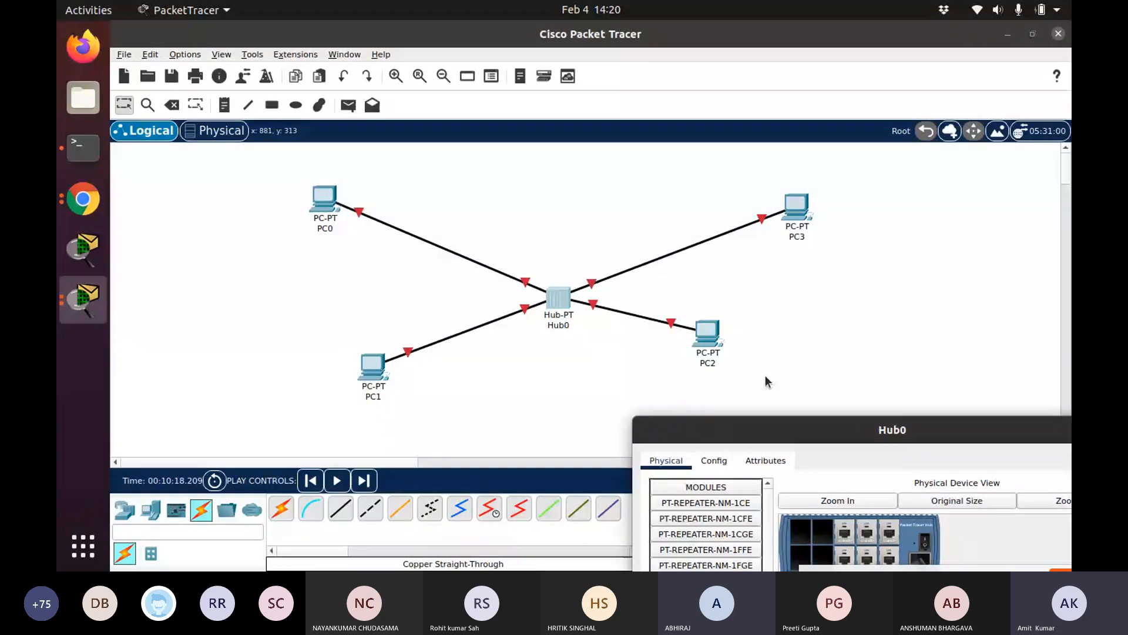
left_click_drag(764, 429, 536, 163)
left_click(821, 172)
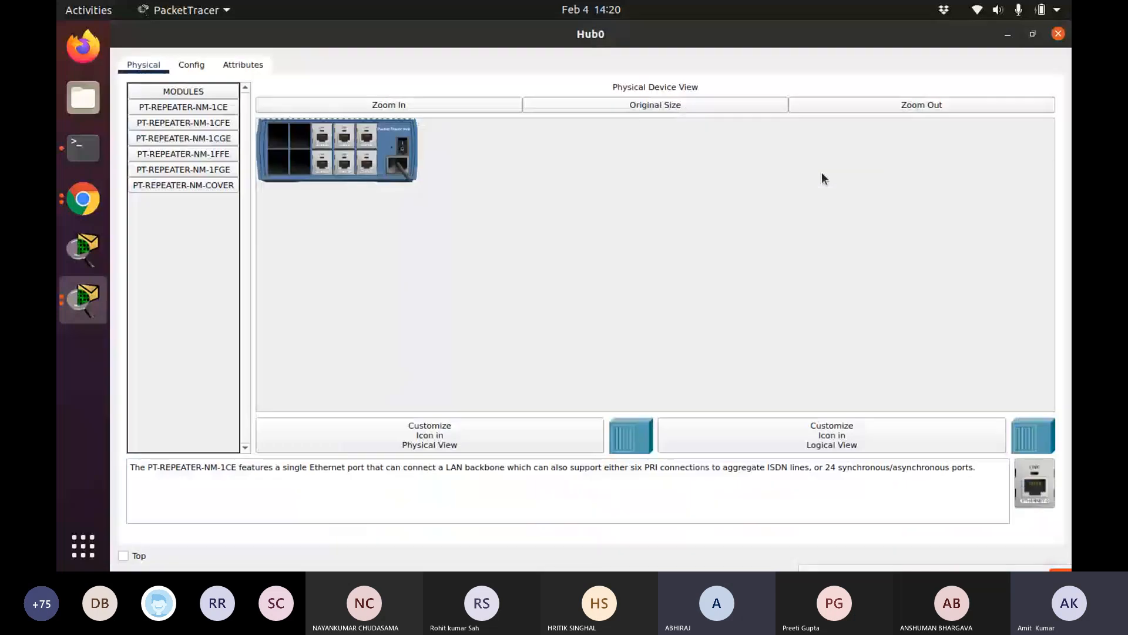
left_click(1058, 34)
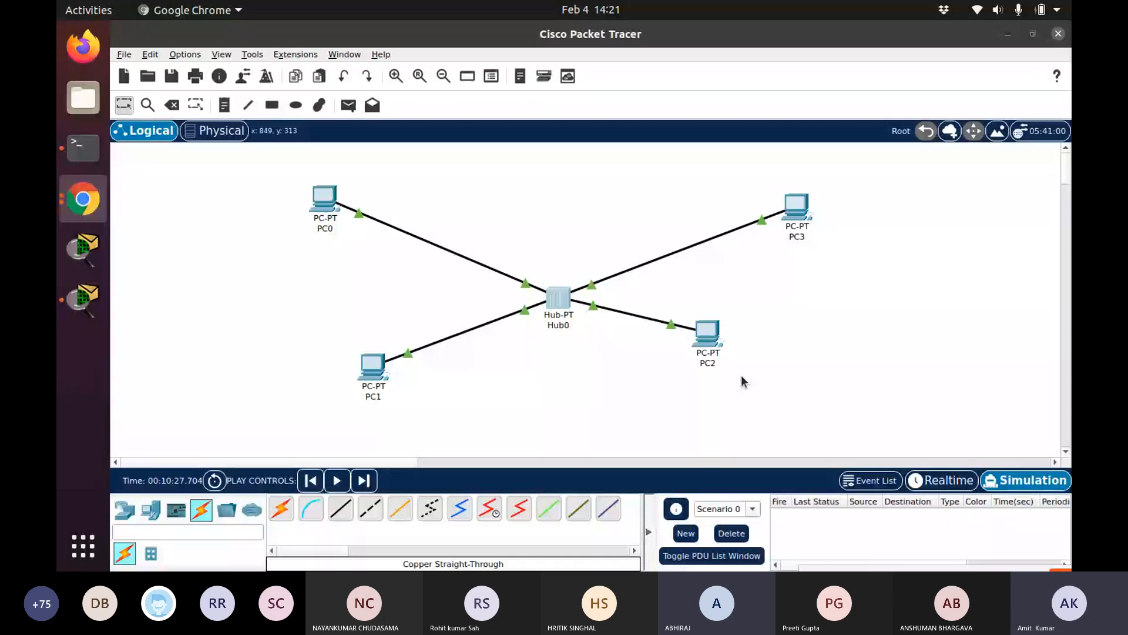
scroll(742, 382, "right", 4)
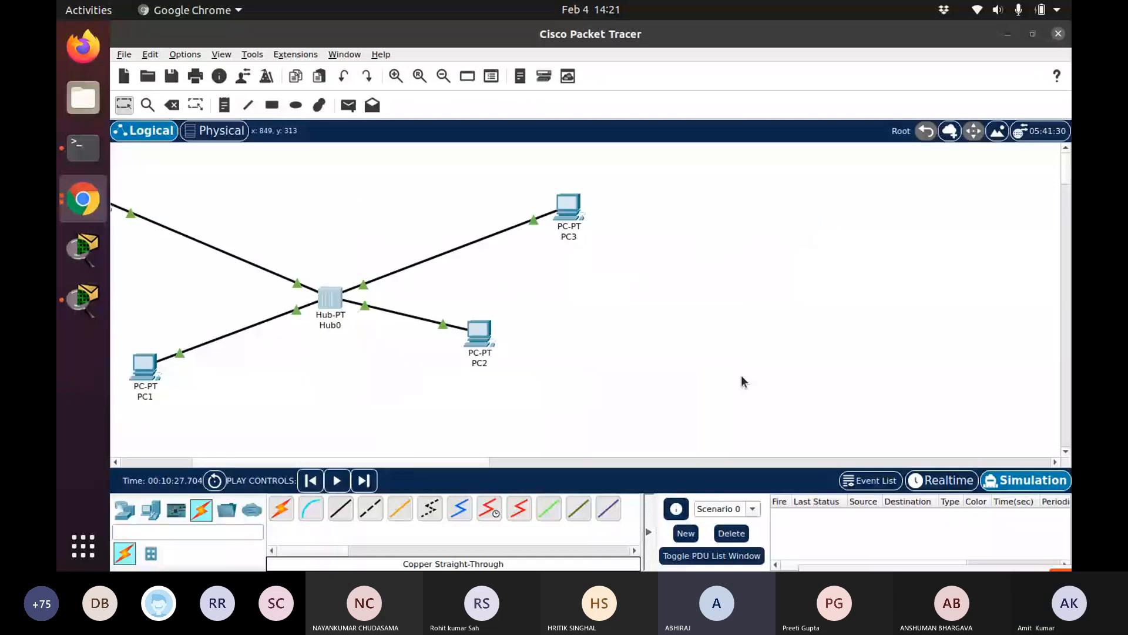
left_click(704, 458)
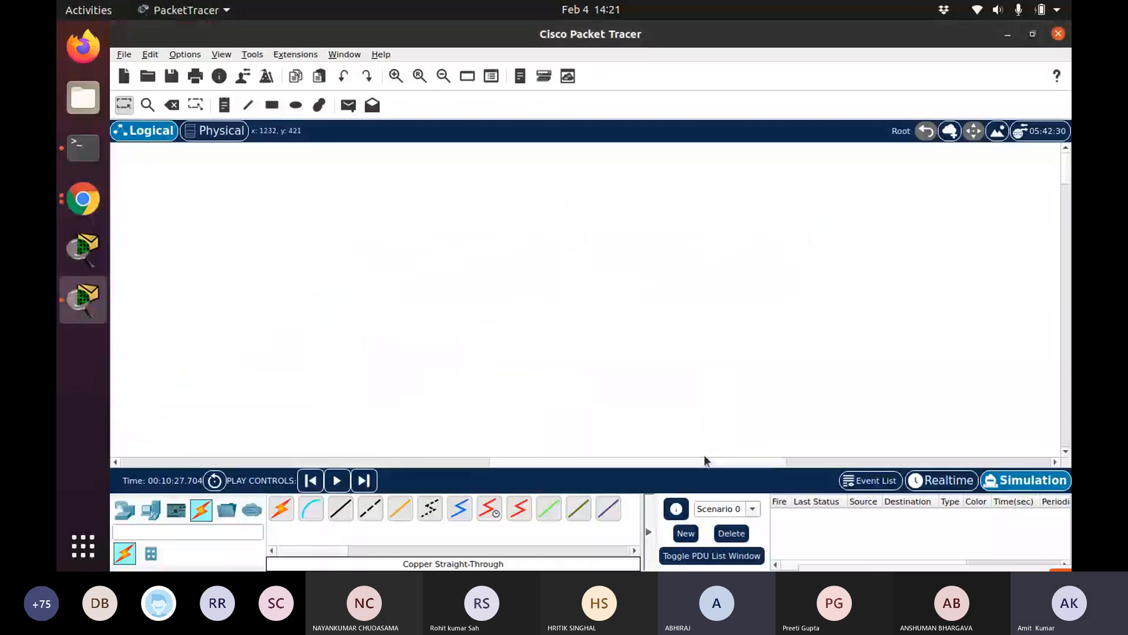
left_click(420, 462)
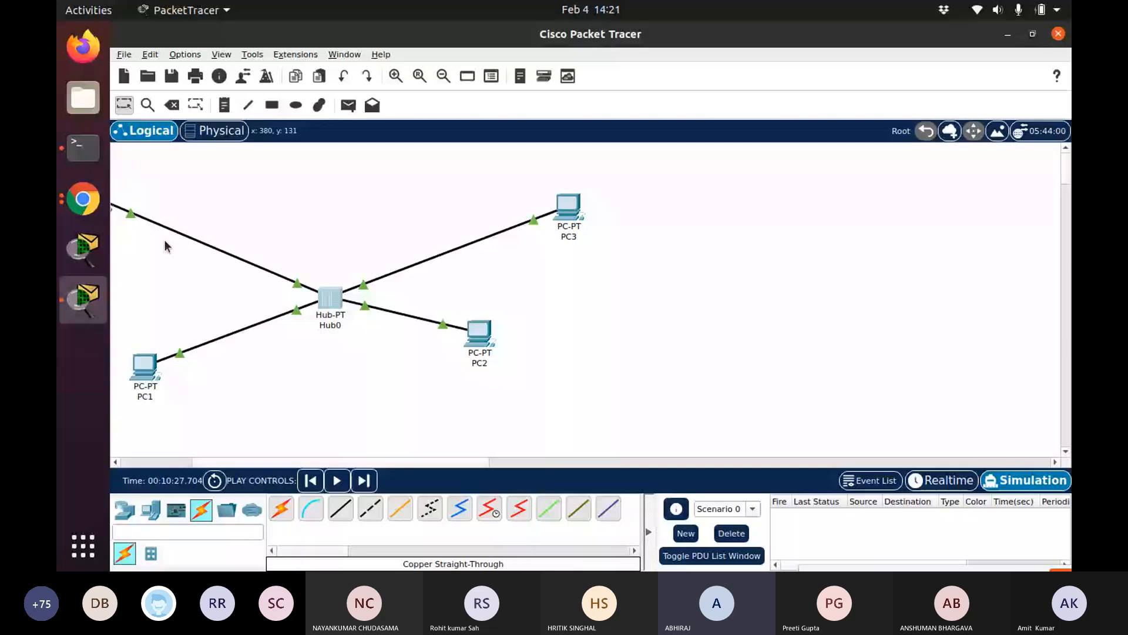
key("alt+Tab")
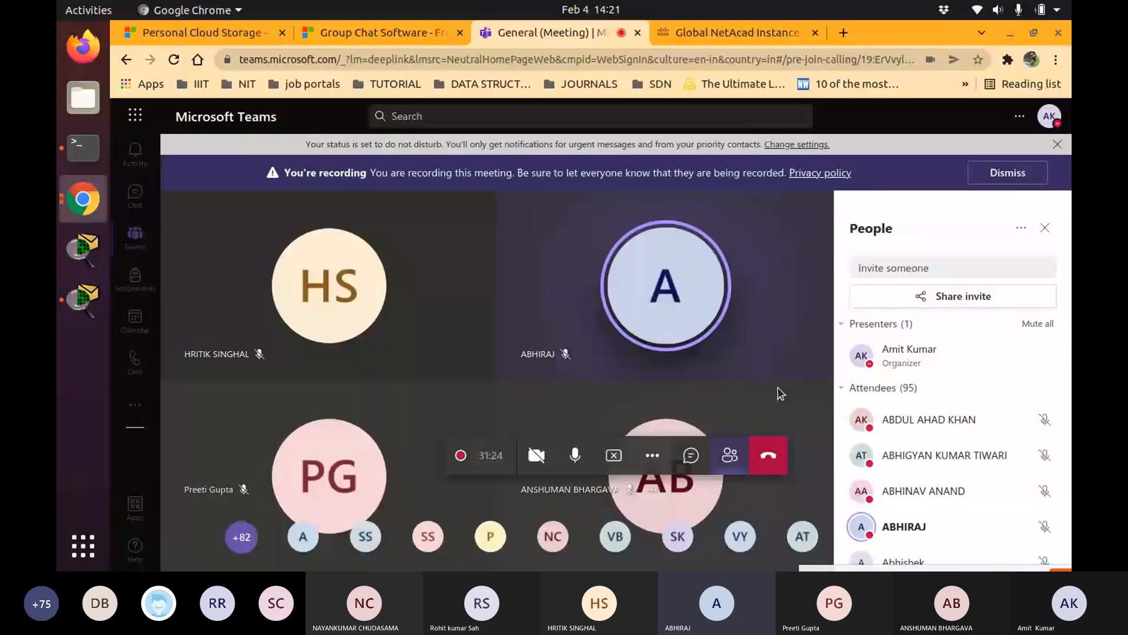
left_click(90, 297)
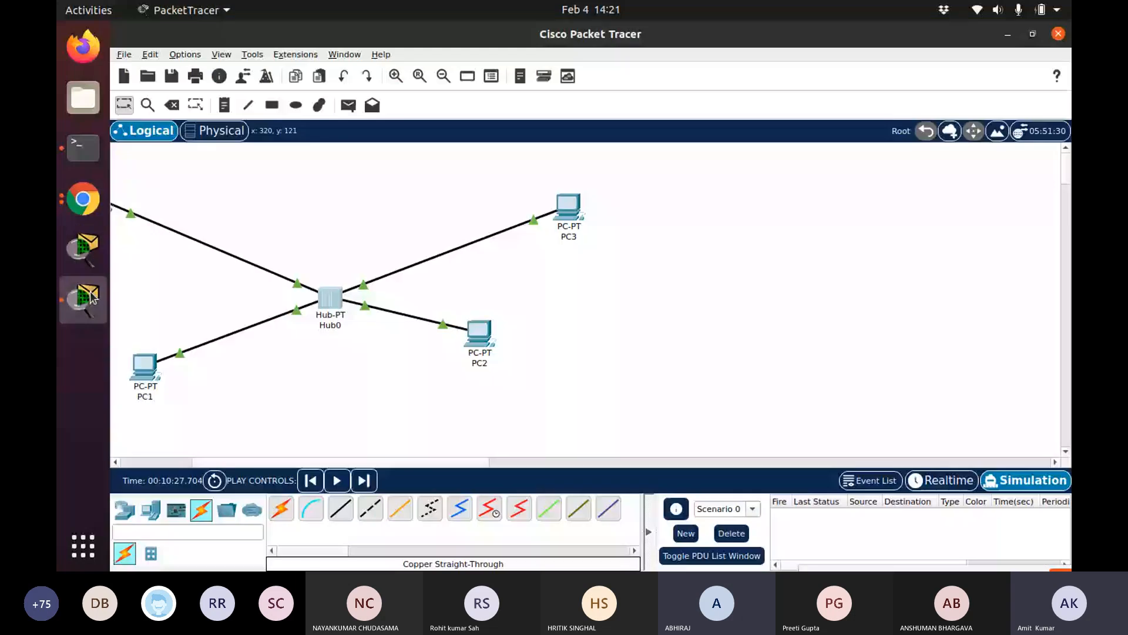
left_click_drag(236, 462, 173, 427)
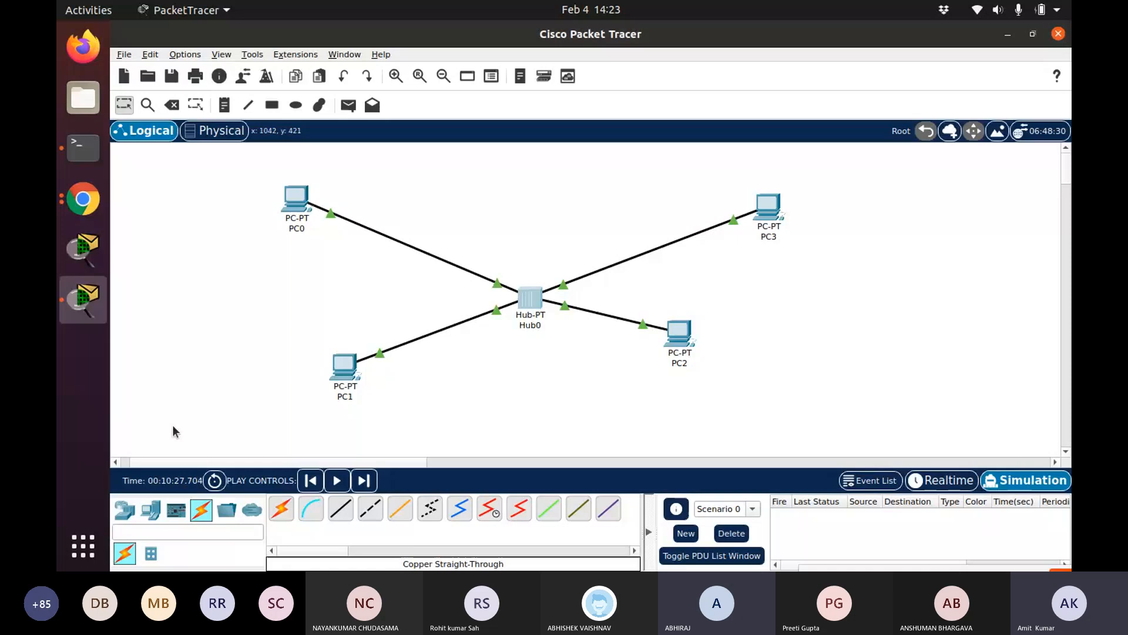
Open PC0's configuration window, browse its Config, Desktop and Attributes tabs, and open IP Configuration
left_click(295, 216)
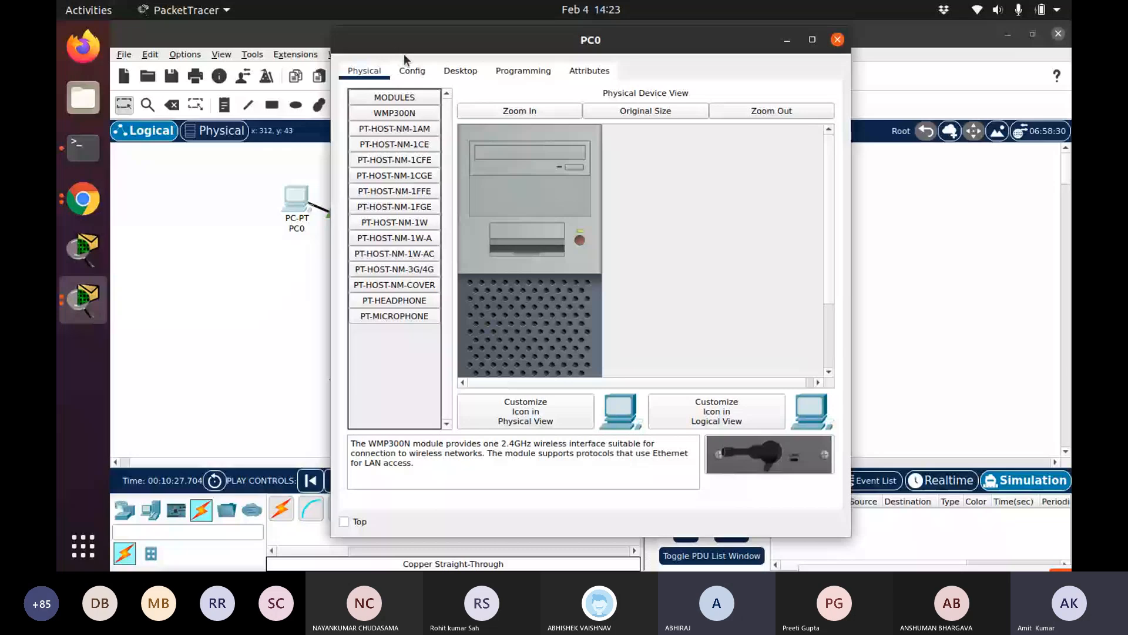
left_click(426, 70)
left_click(460, 72)
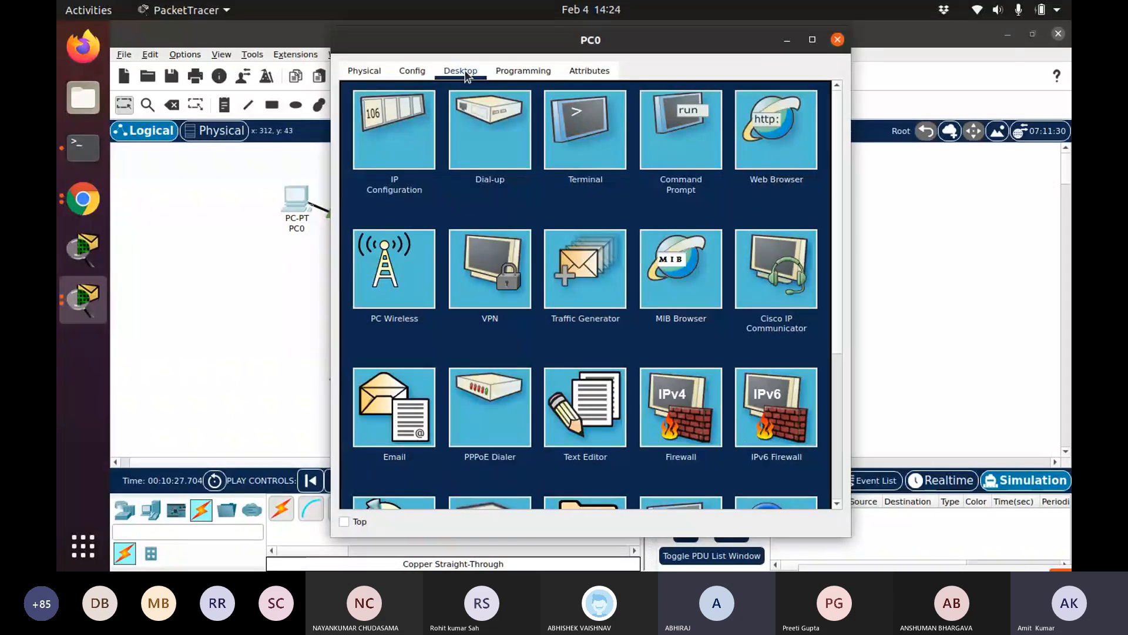
left_click(590, 71)
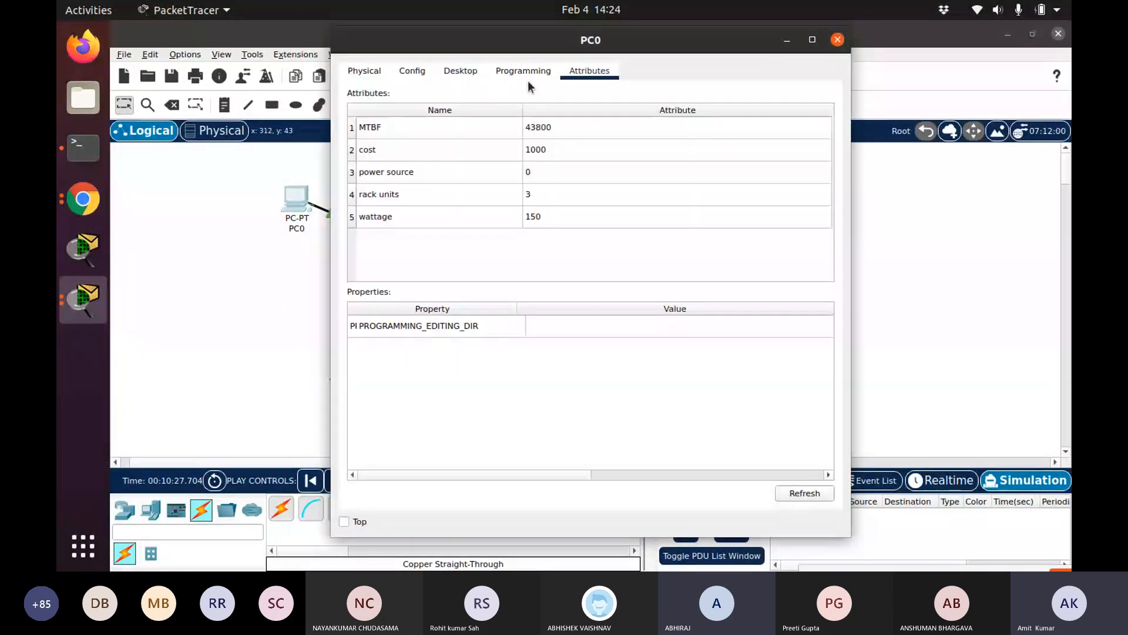
left_click(475, 71)
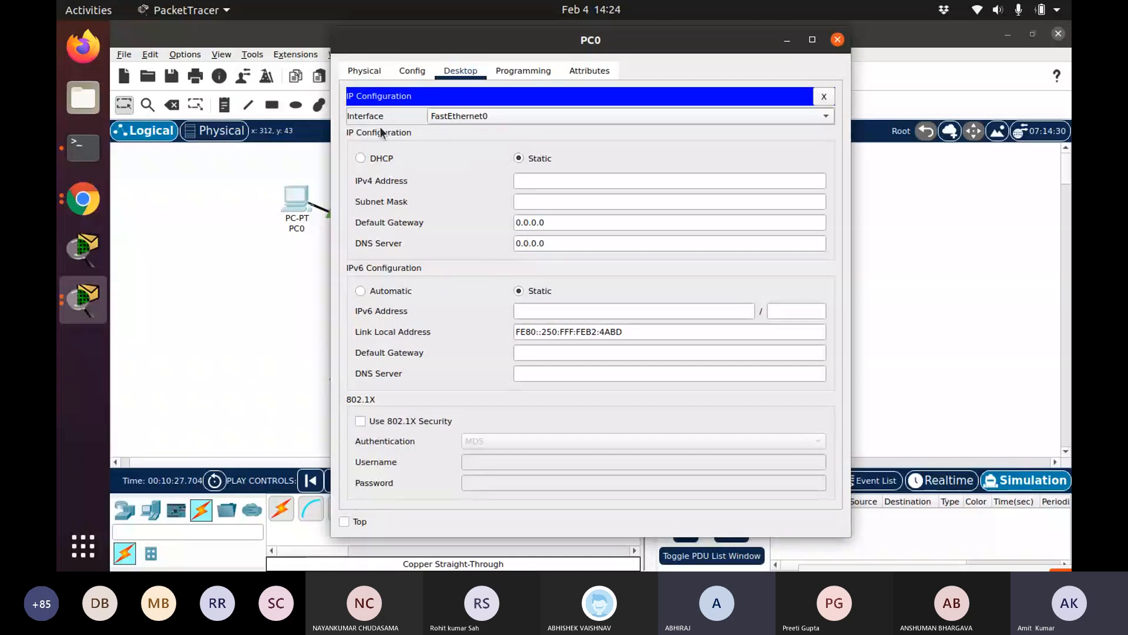
Set PC0's IPv4 address to 192.168.1.2 and accept the default subnet mask
left_click(565, 180)
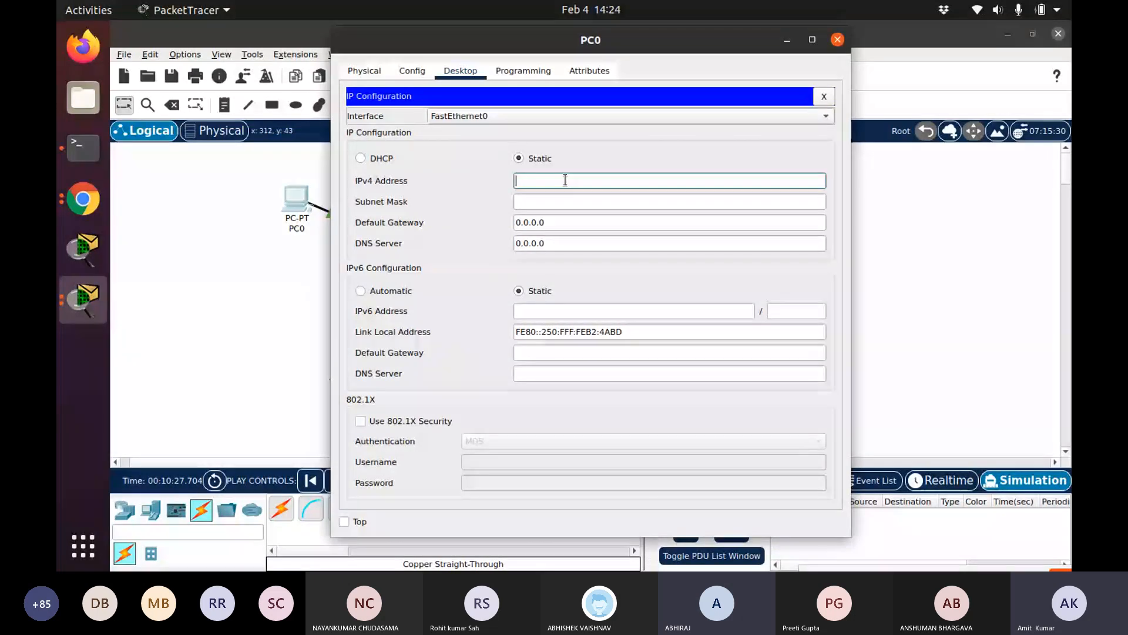
type("192.168.1")
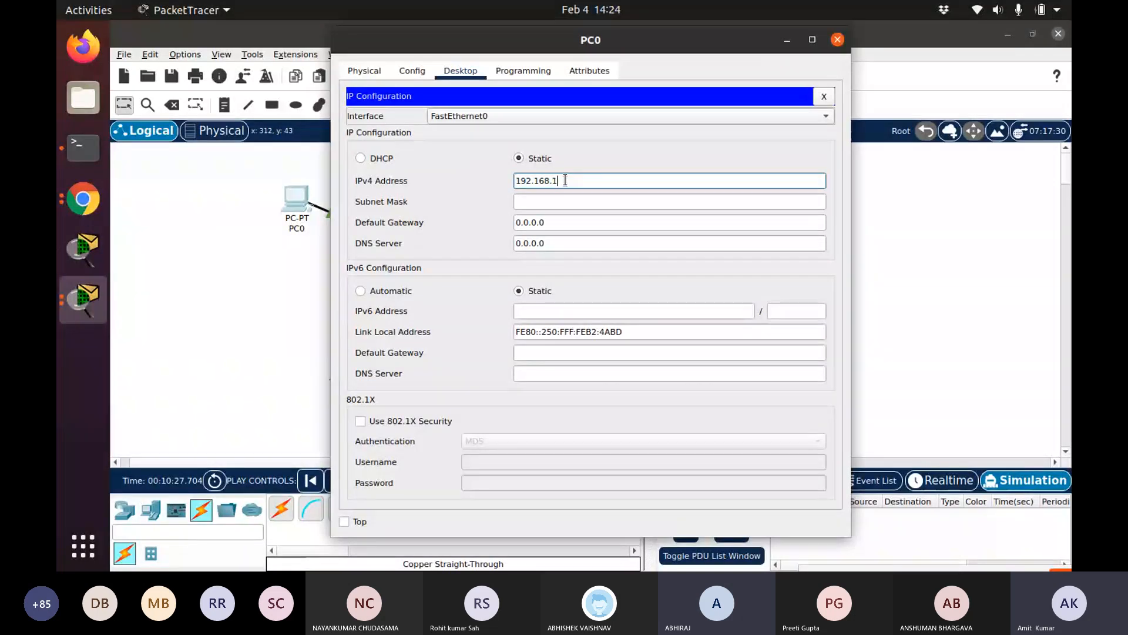
type(".2")
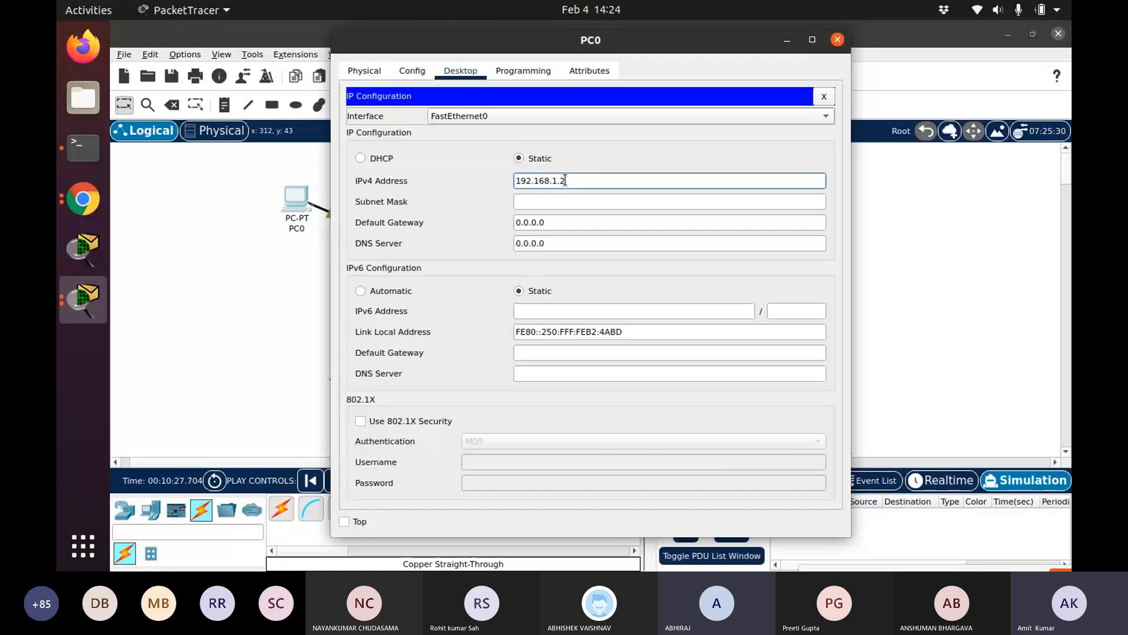
key("Tab")
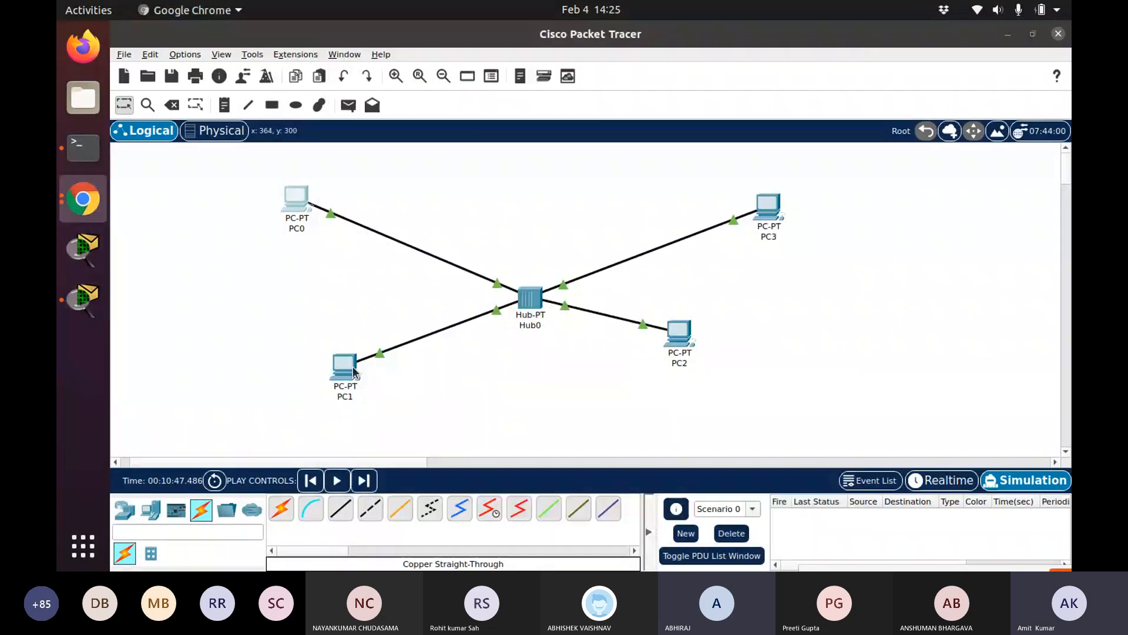
Open PC1's IP Configuration and set its IPv4 address to 192.168.1.3 with the default subnet mask
left_click(353, 370)
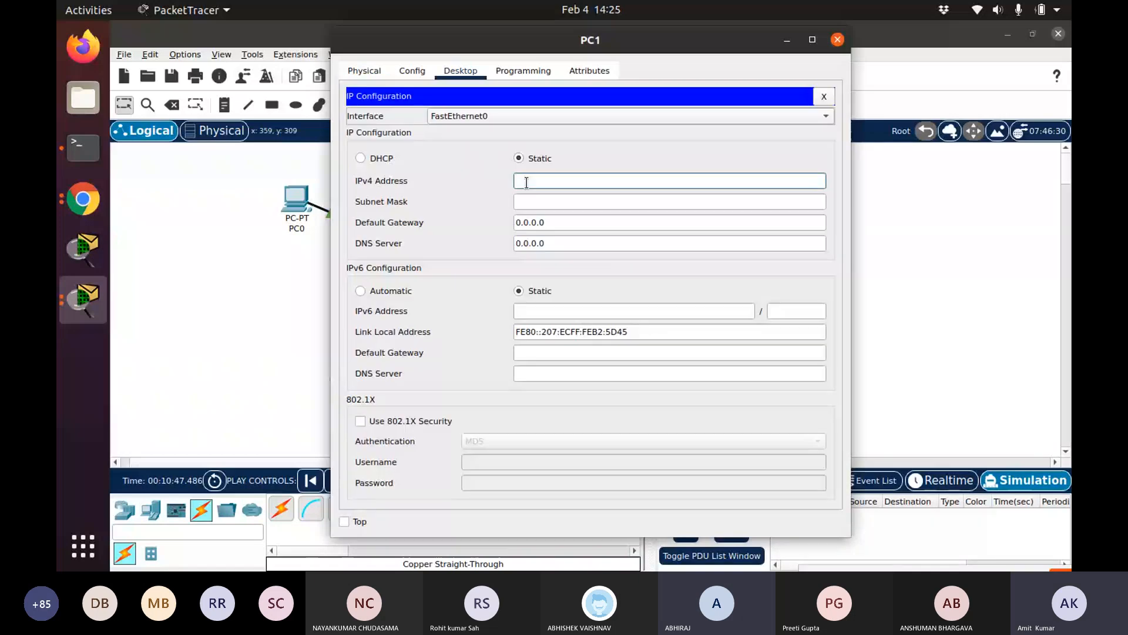
type("192.168.1.3")
key("Tab")
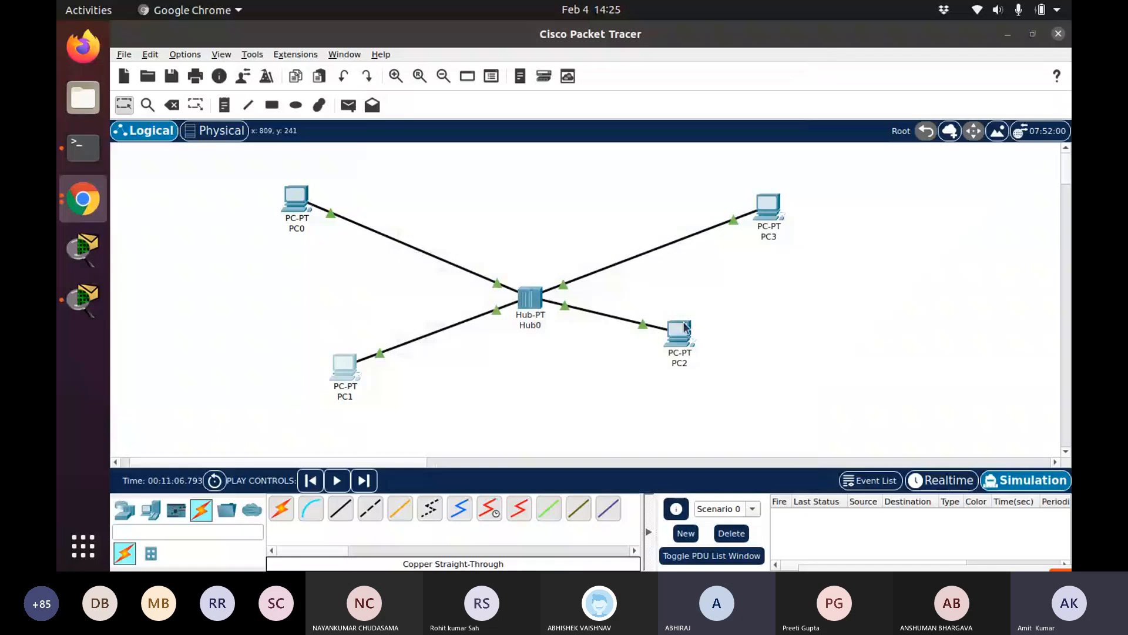
Set PC2's IPv4 address to 192.168.1.4, accept the default subnet mask, and close its window
left_click(682, 329)
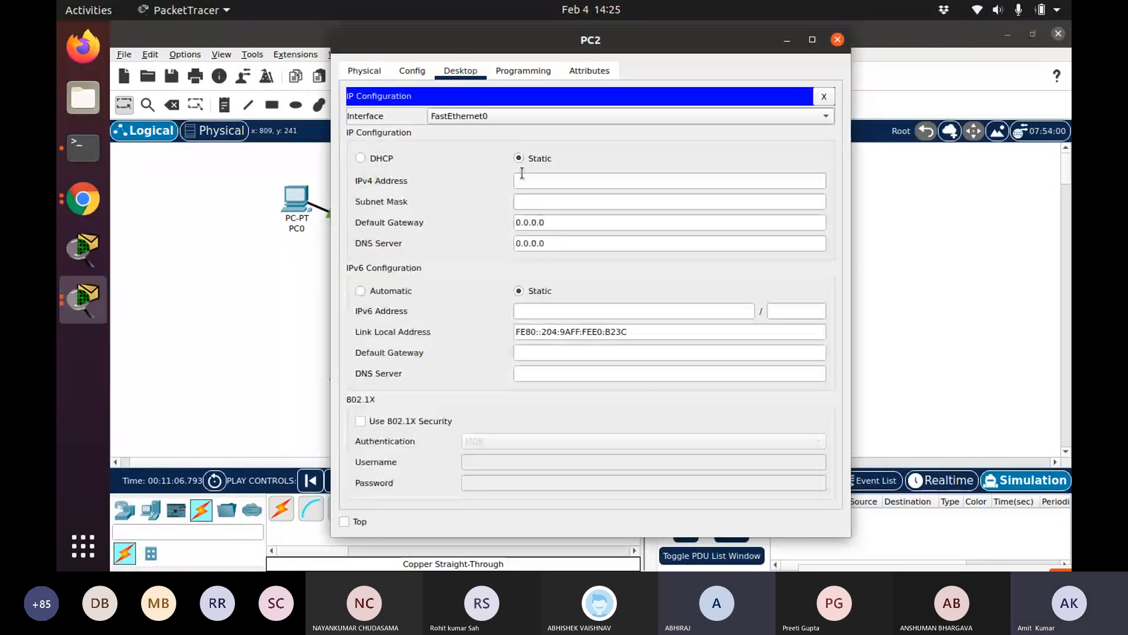
left_click(526, 178)
type("192.168")
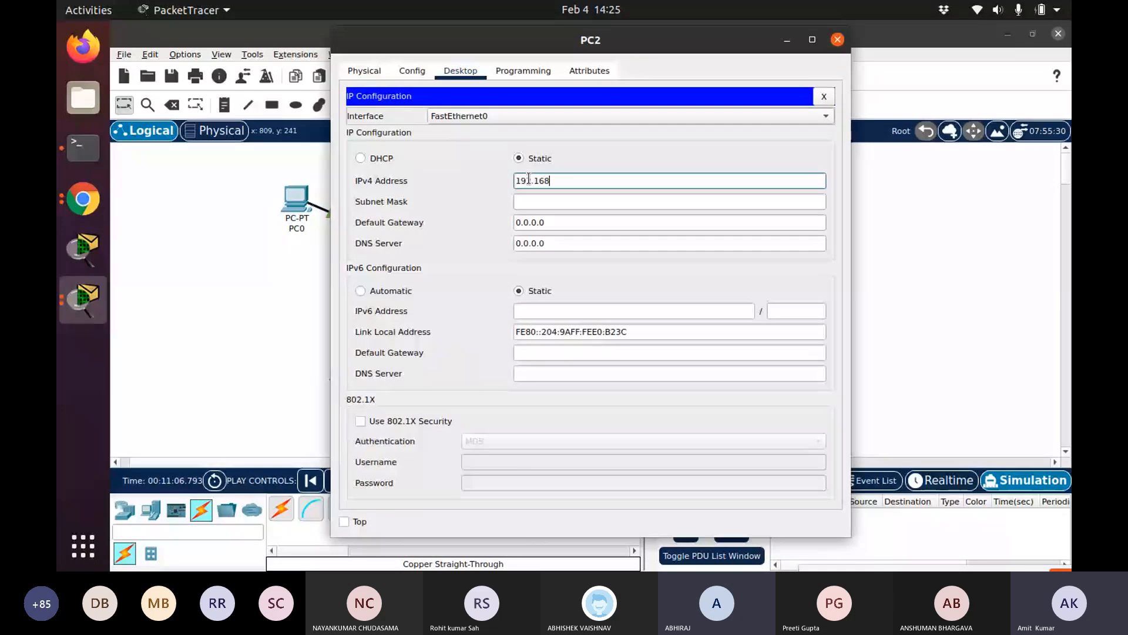
type(".1.4")
key("Tab")
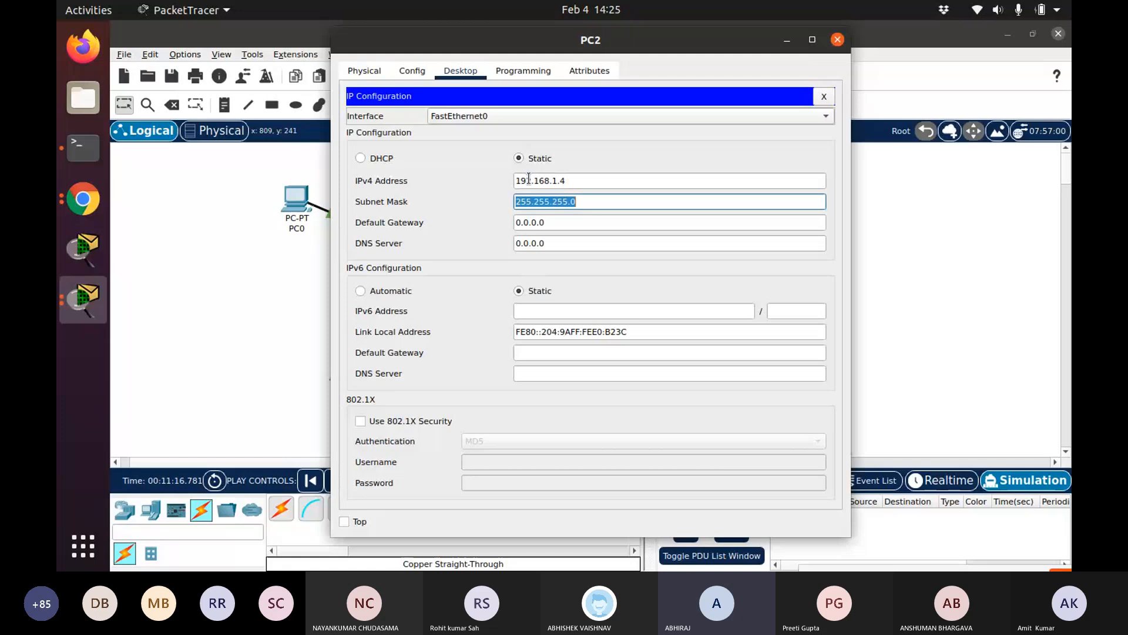
left_click(837, 39)
Open PC3's configuration window and go to its IP Configuration on the Desktop
left_click(772, 202)
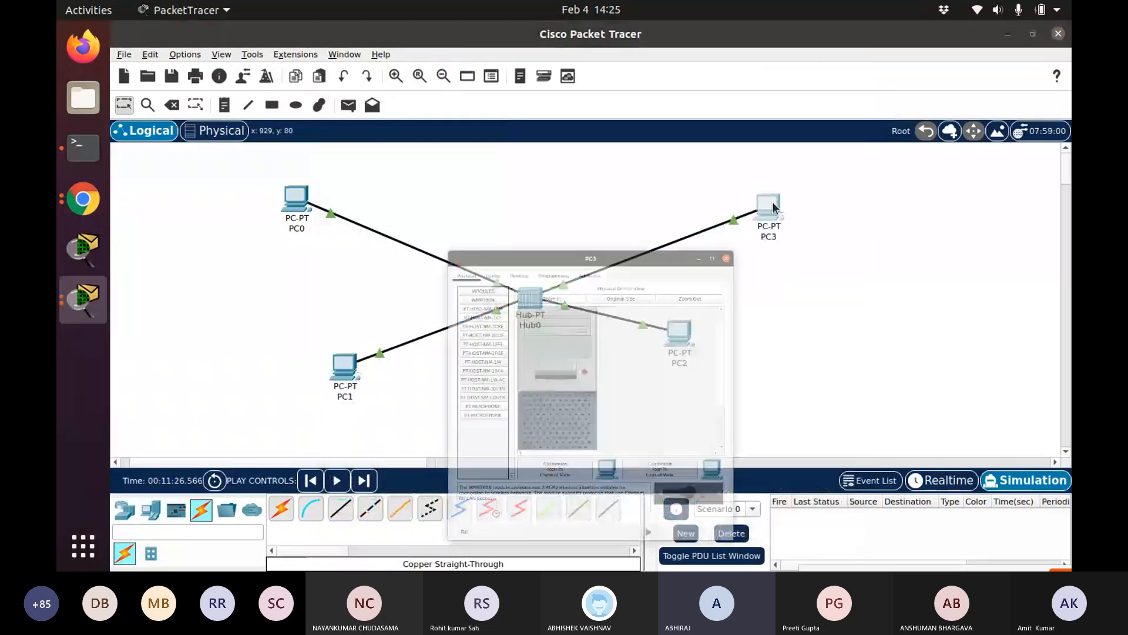
left_click(469, 75)
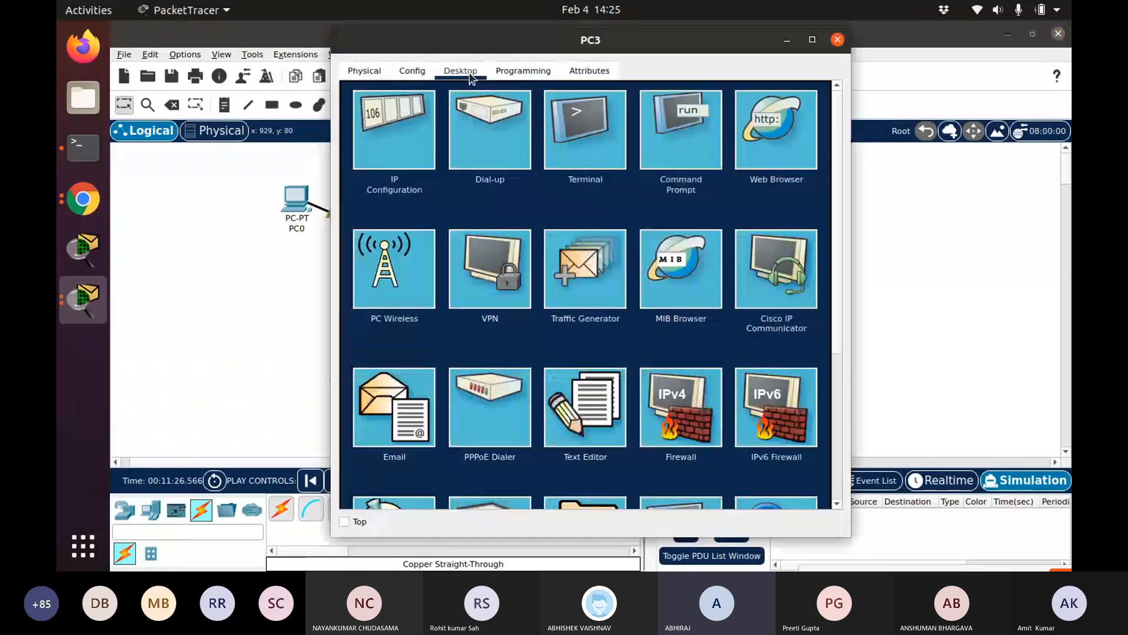
left_click(395, 130)
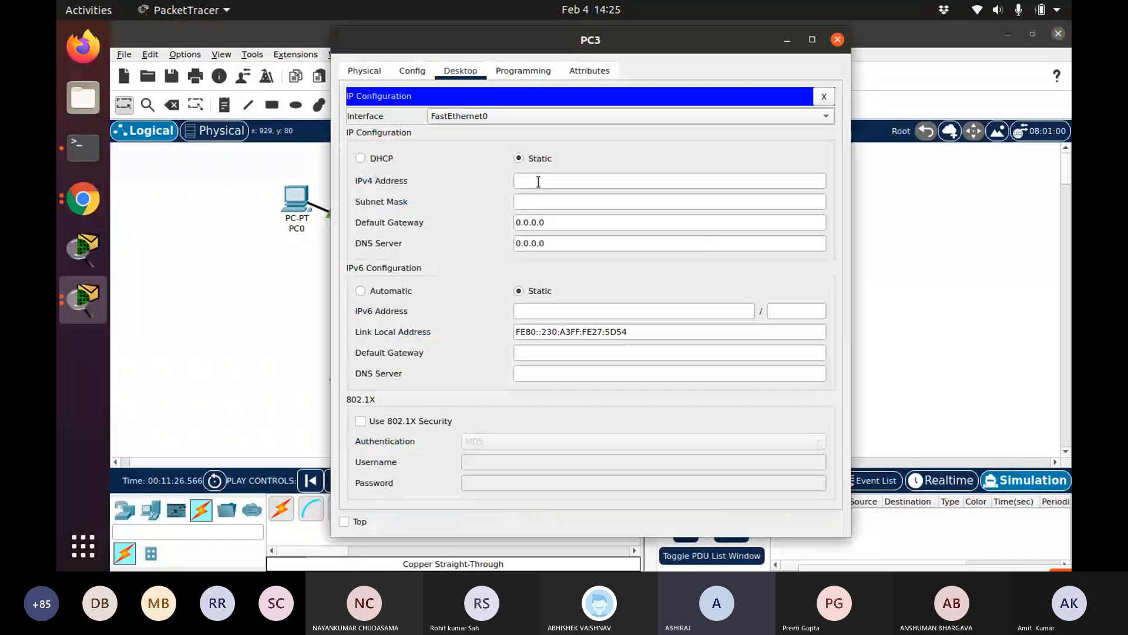
left_click(538, 182)
type("192.168")
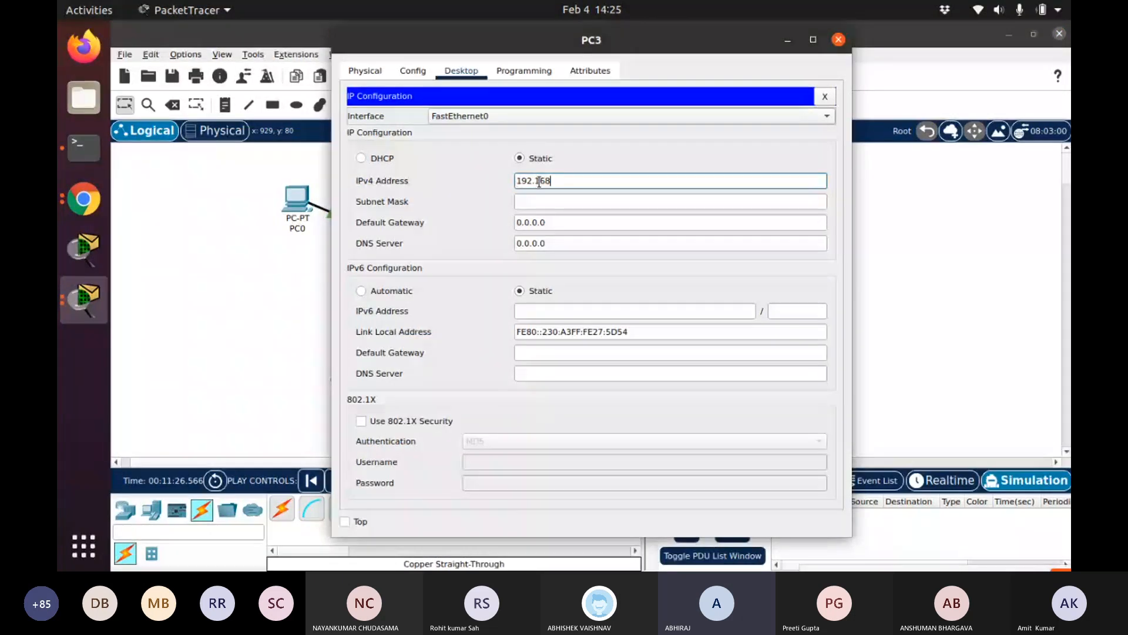
type(",1.5")
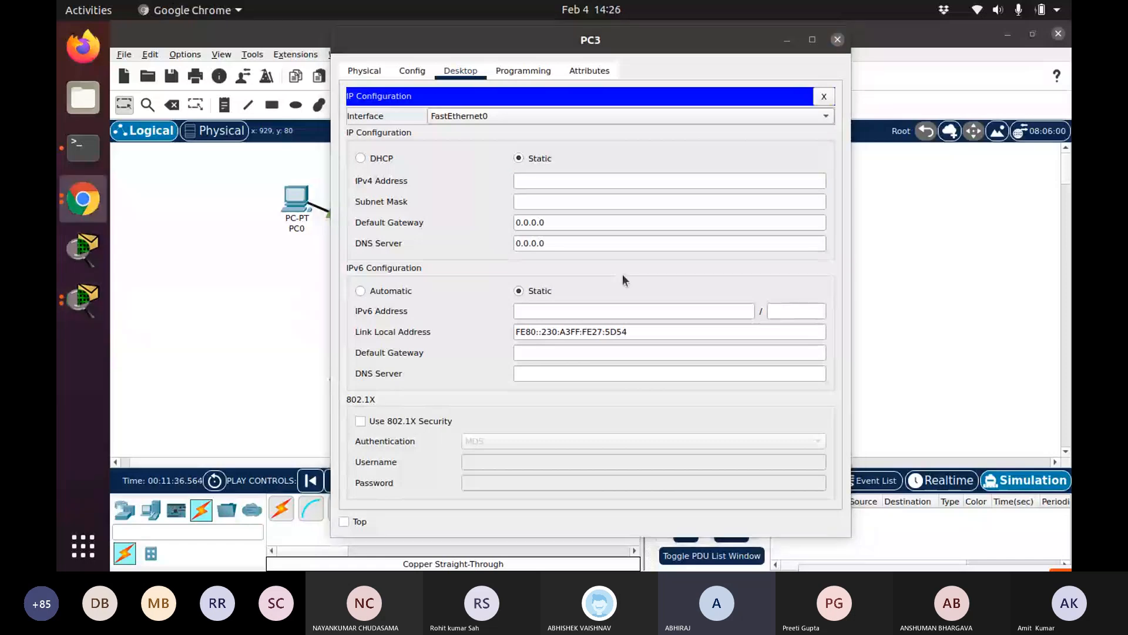
Enter PC3's IPv4 address as 192.168.1.5, accept the default subnet mask, and close its window
left_click(570, 182)
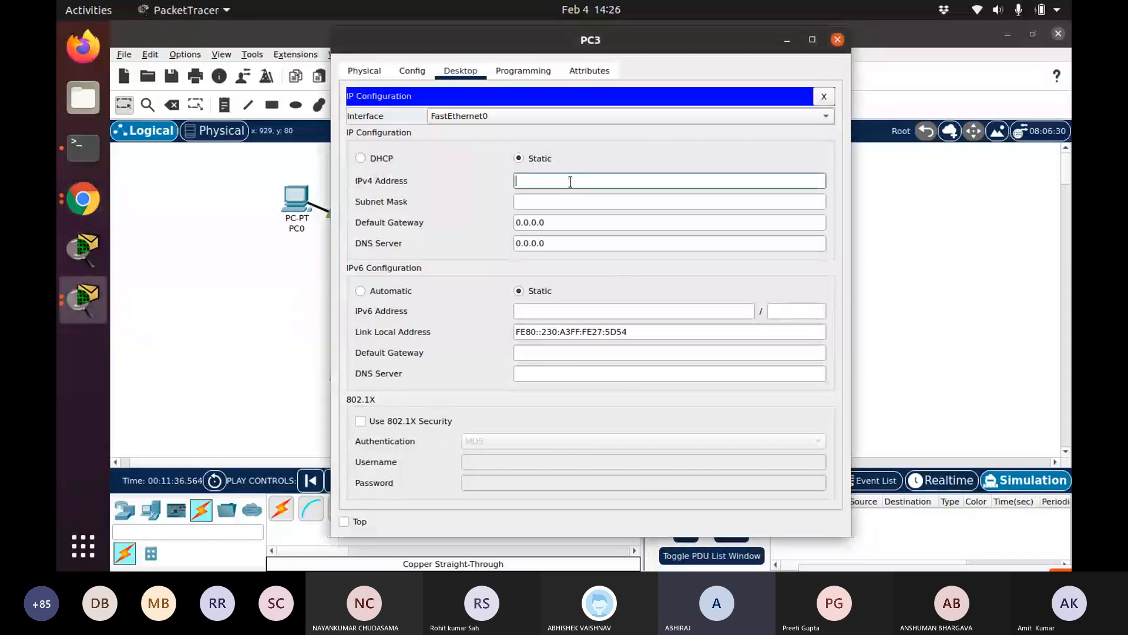
type("192.168.")
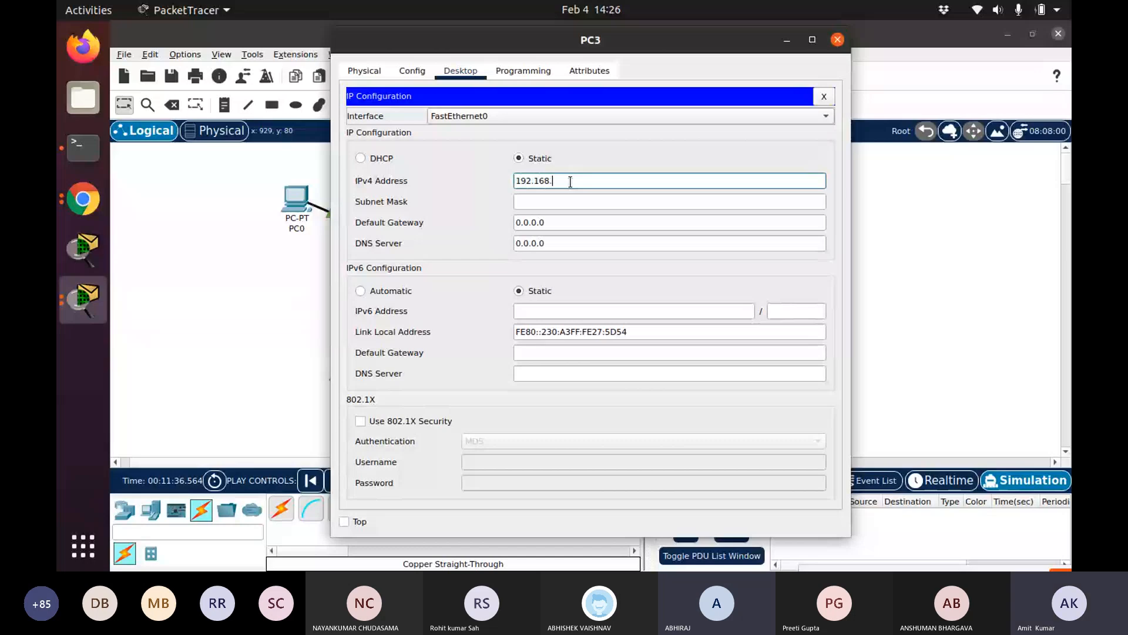
type("1.5")
key("Tab")
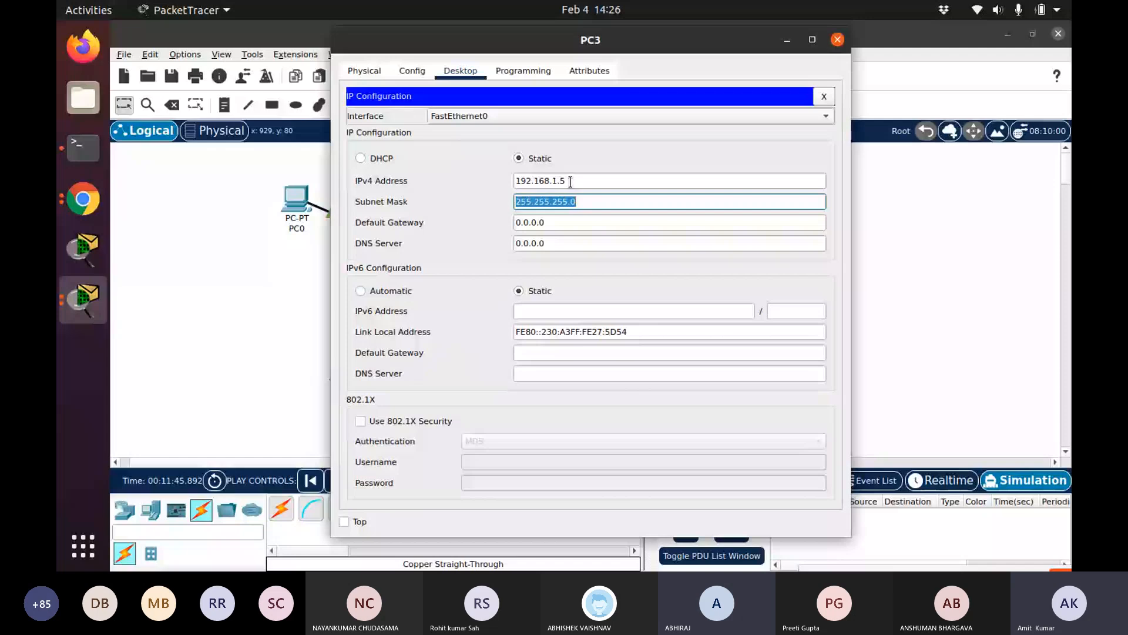
left_click(837, 40)
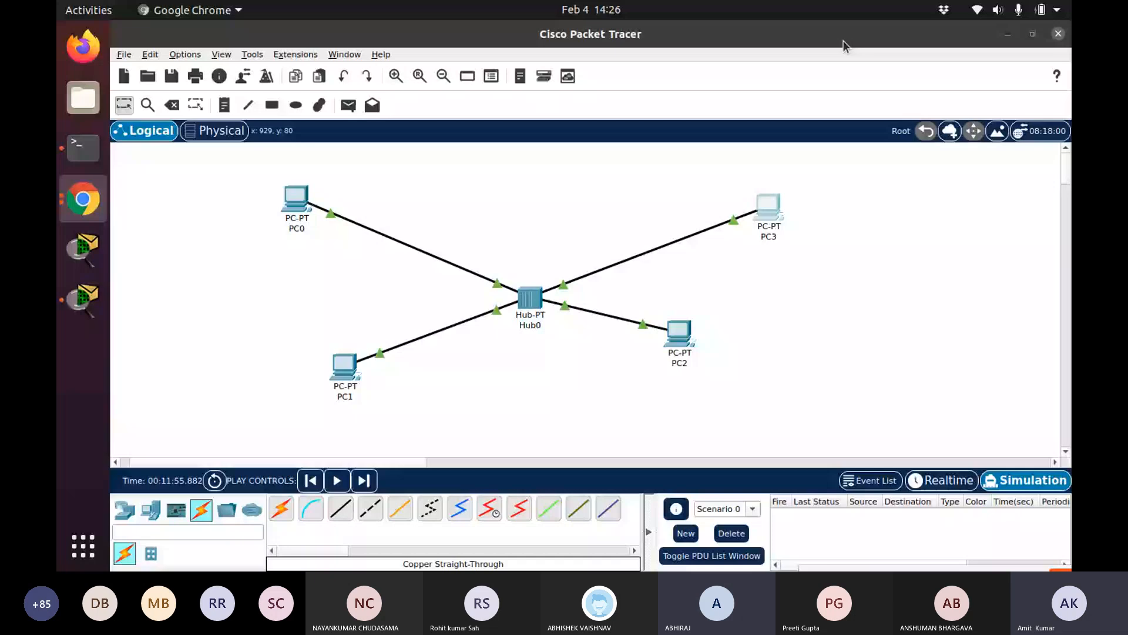
Reposition PC3 and PC2 on the logical workspace
left_click_drag(768, 206, 680, 172)
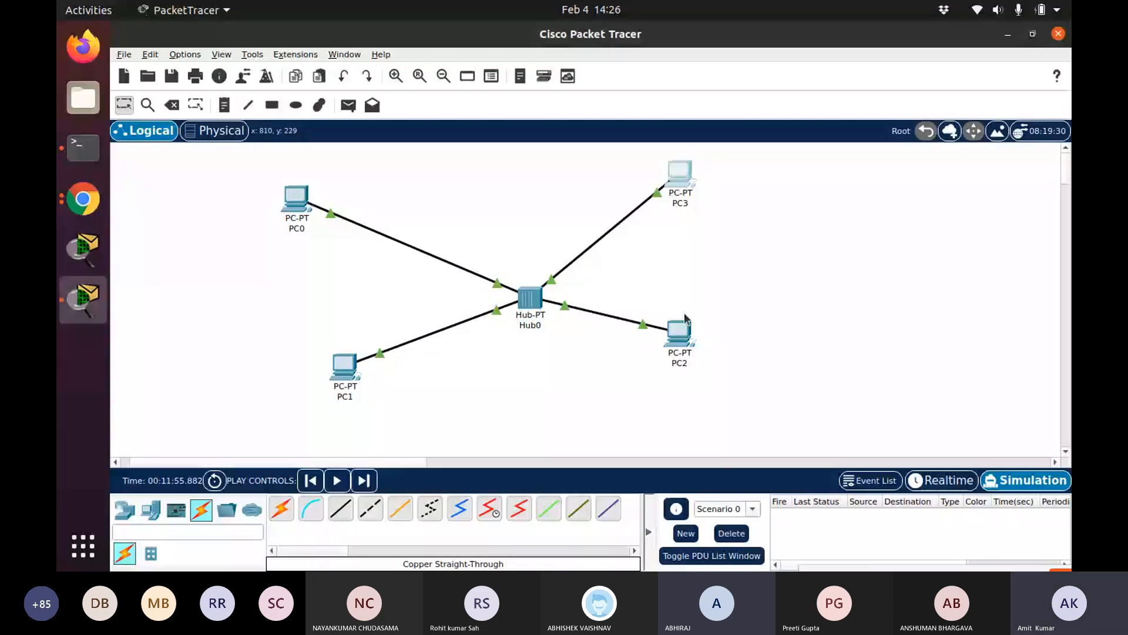
left_click_drag(685, 319, 739, 334)
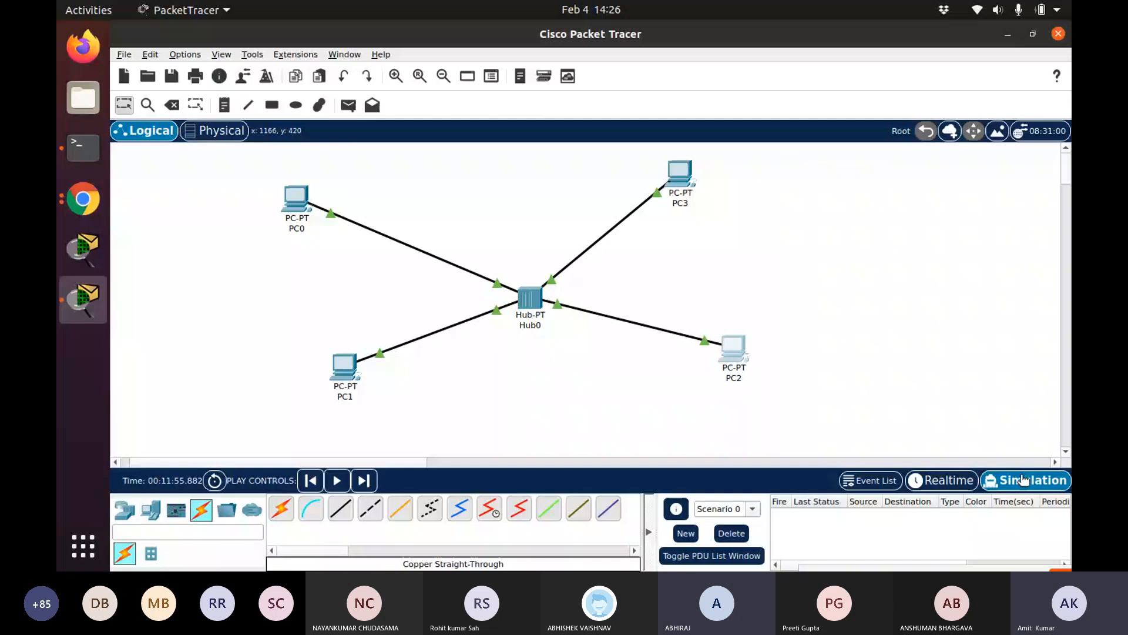
Open the simulation Event List panel and slow down the playback speed
left_click(884, 482)
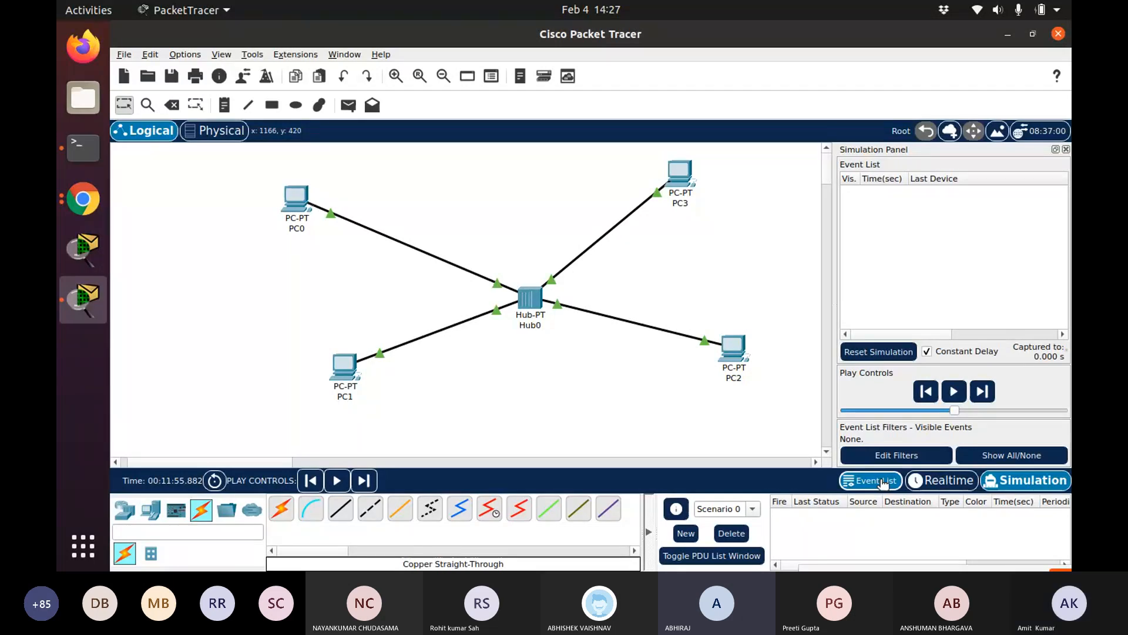
left_click_drag(954, 410, 880, 410)
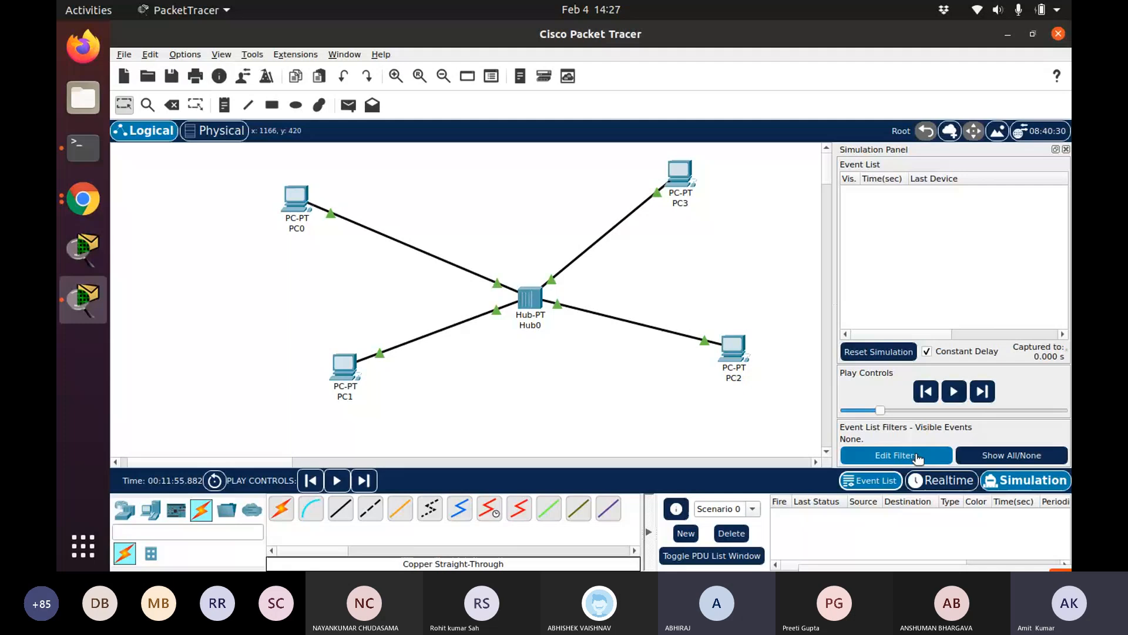
Edit the event list filters to show only ARP and ICMP events
left_click(918, 456)
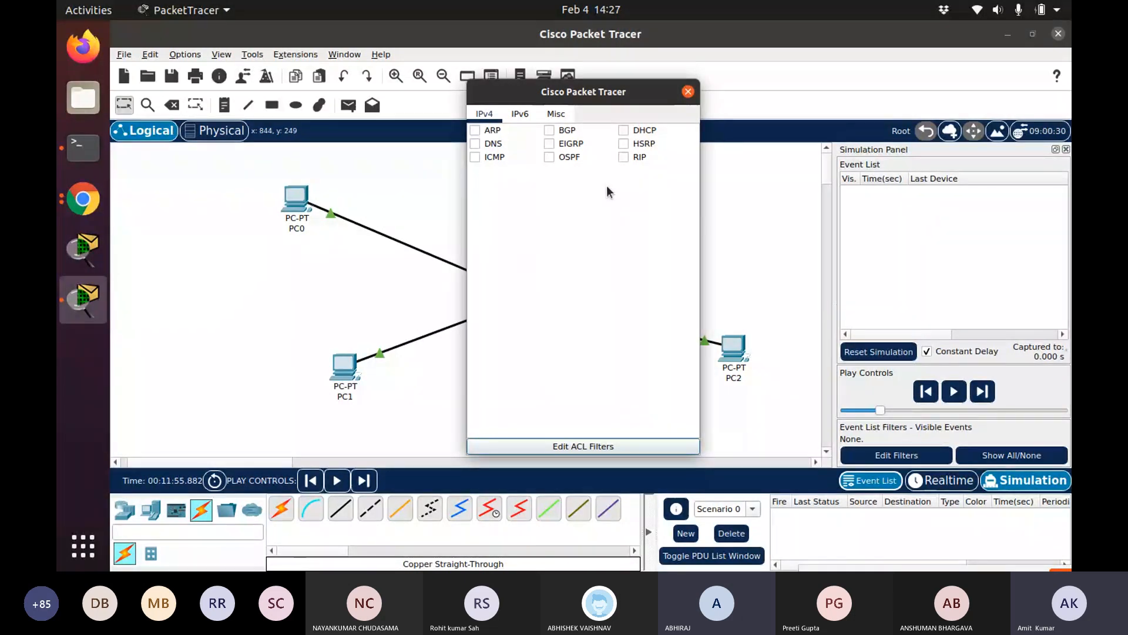
left_click(475, 131)
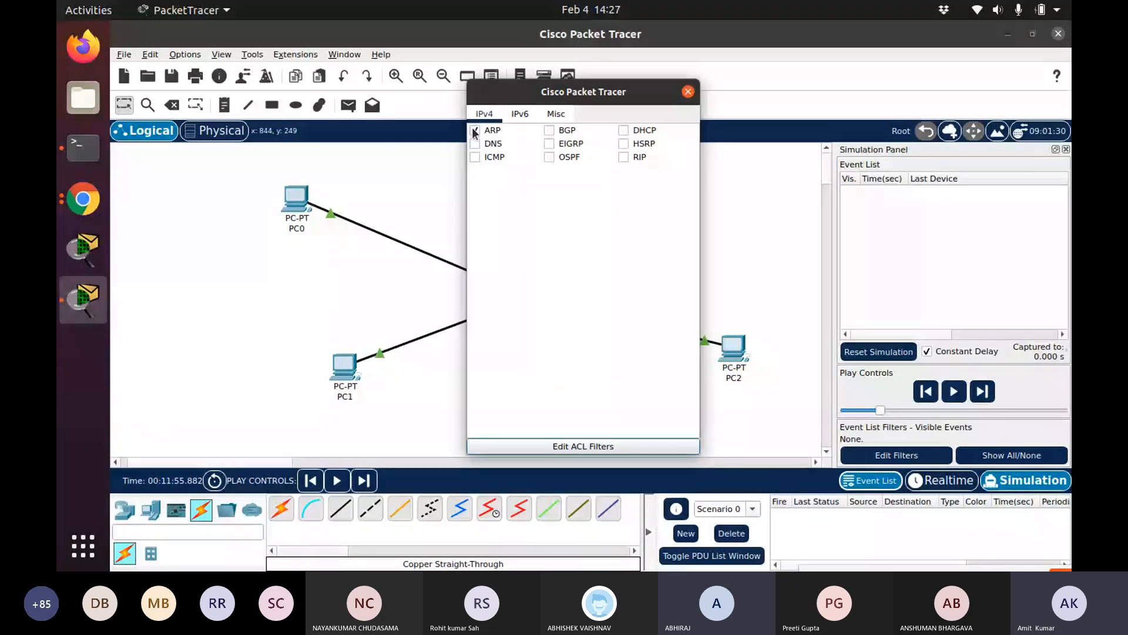
left_click(478, 160)
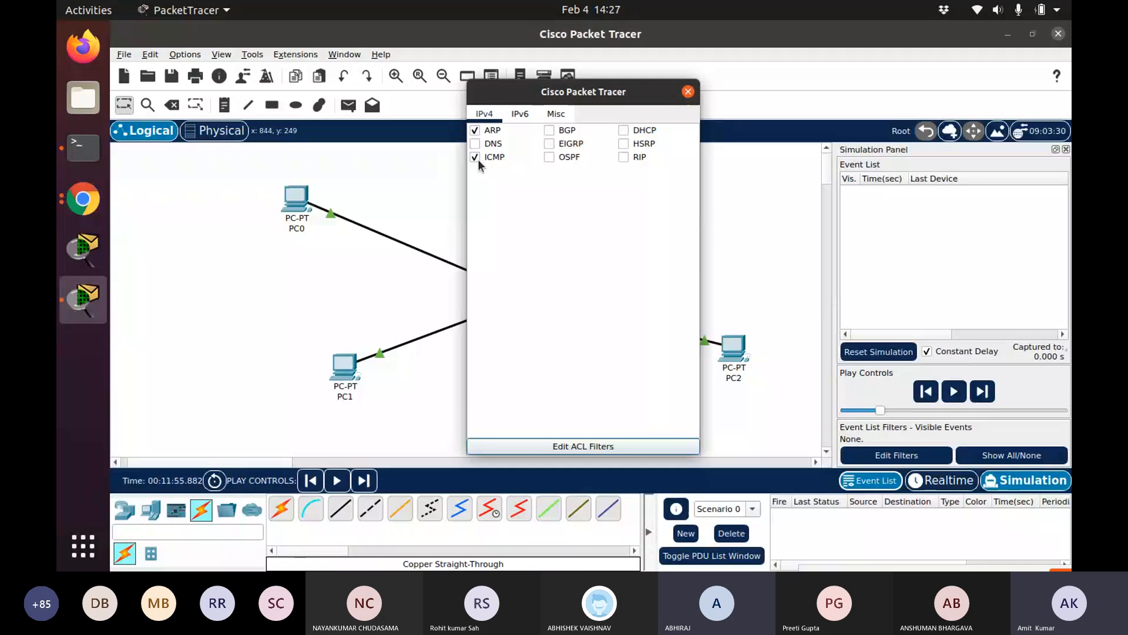
left_click(688, 91)
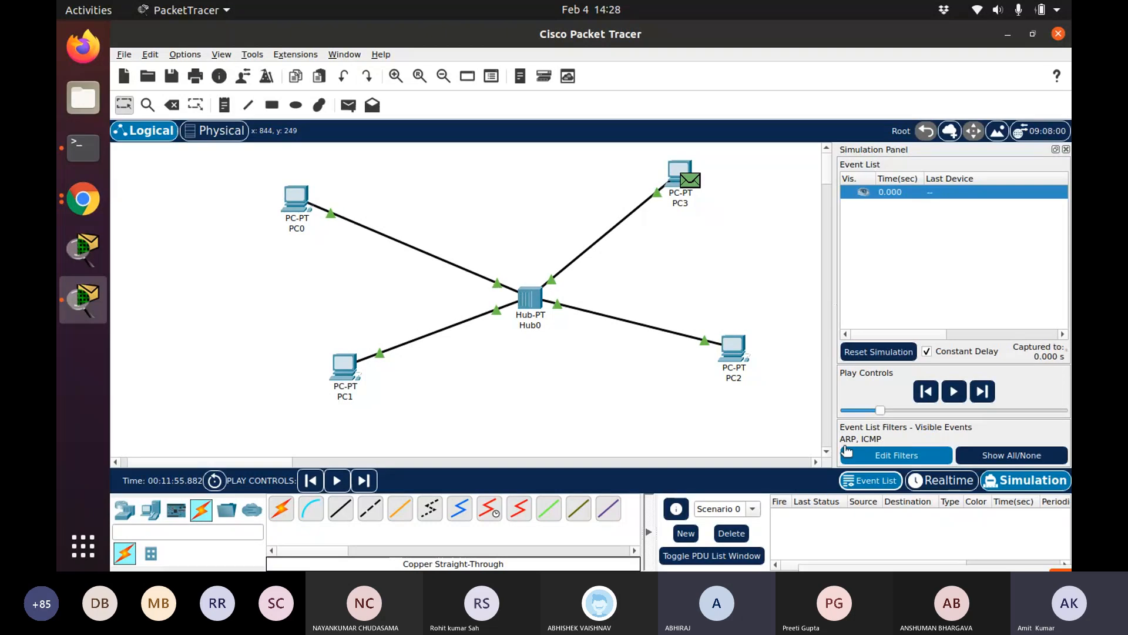
Delete the scenario's existing PDUs and add a simple PDU from PC0 to PC2
left_click(732, 533)
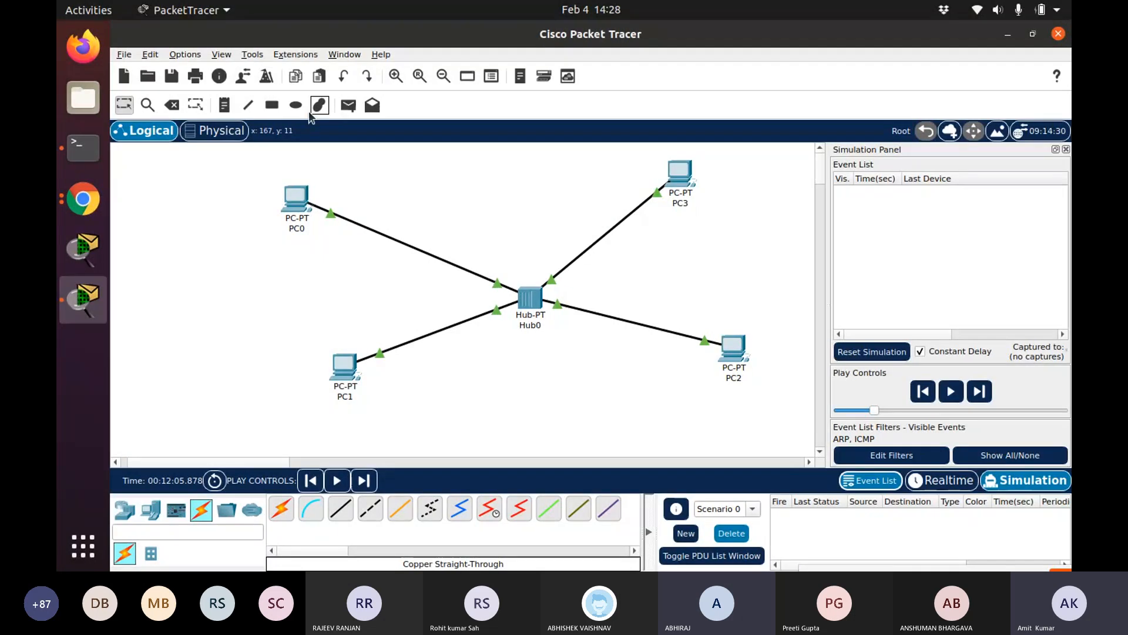
left_click(129, 109)
left_click(353, 108)
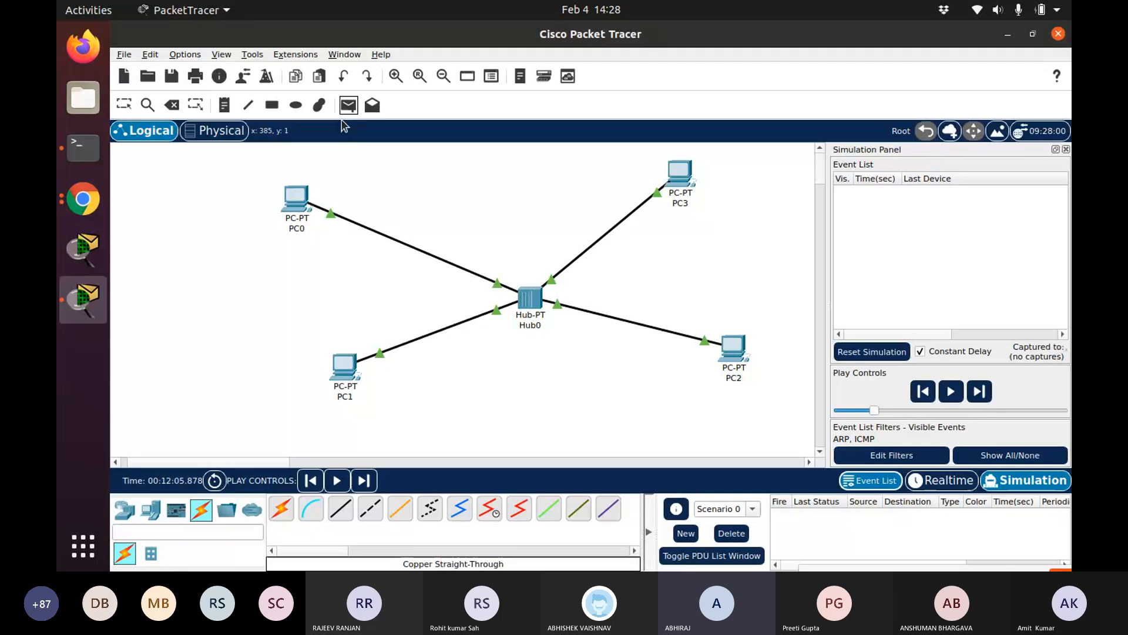
left_click(295, 212)
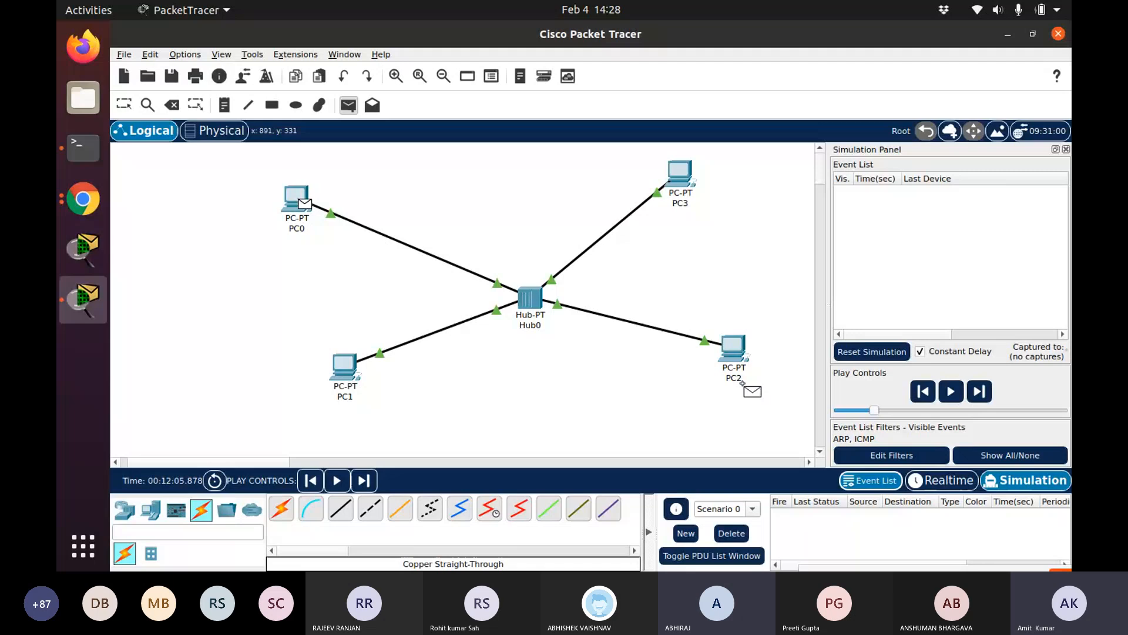
left_click(735, 354)
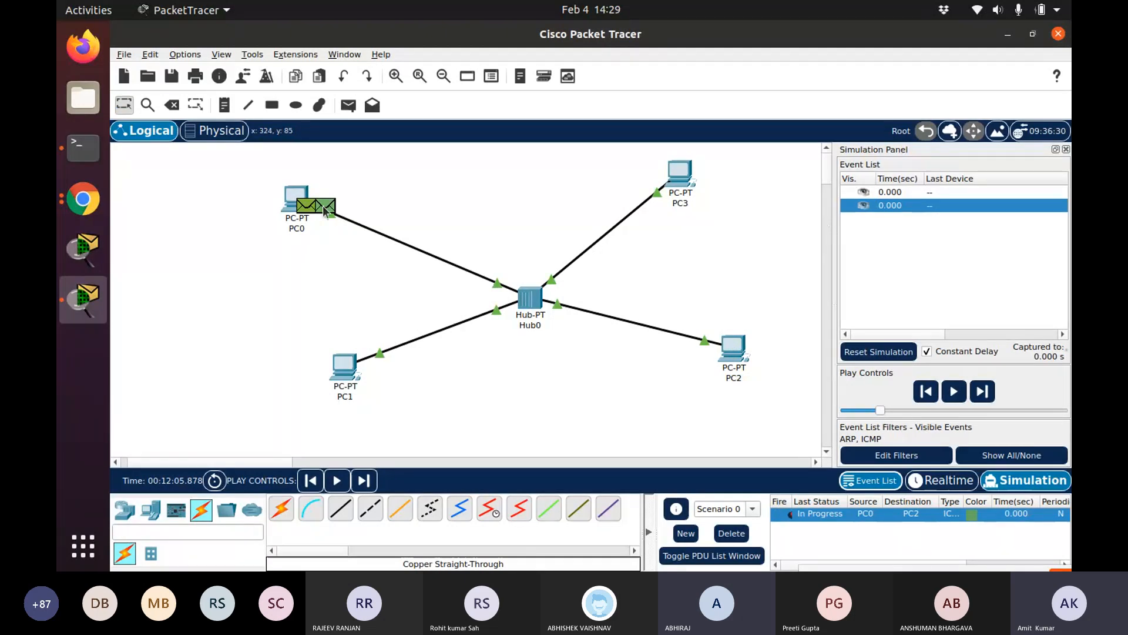
Widen the simulation panel and inspect the PDU details of the ICMP and ARP events at PC0
mouse_move(325, 211)
left_click_drag(836, 261, 475, 228)
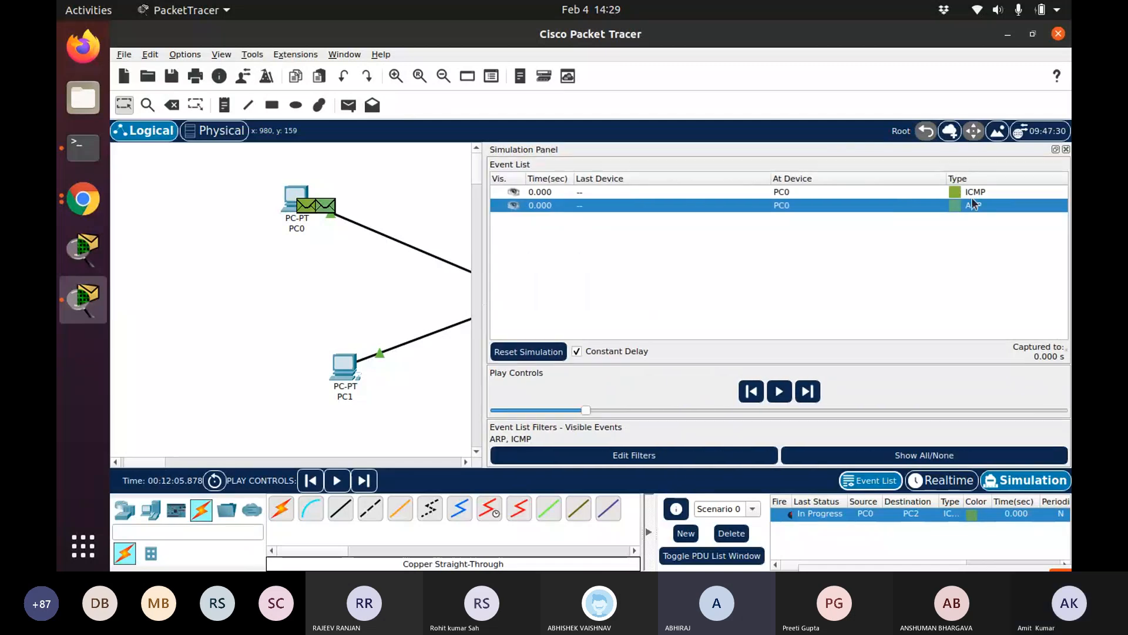
left_click(964, 194)
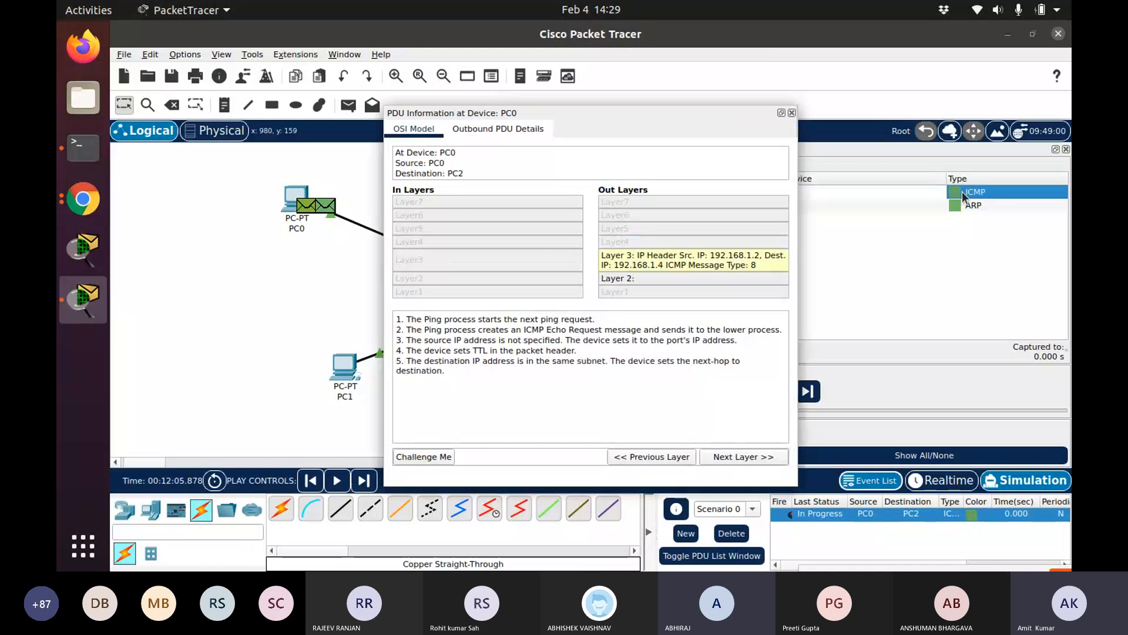
left_click(792, 112)
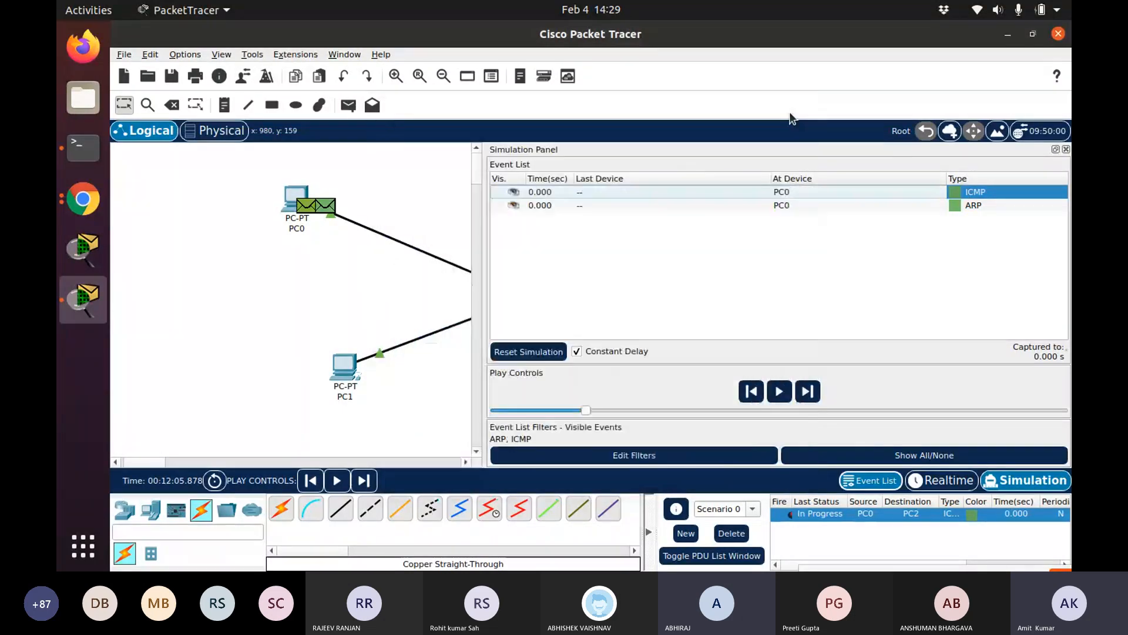
left_click(819, 210)
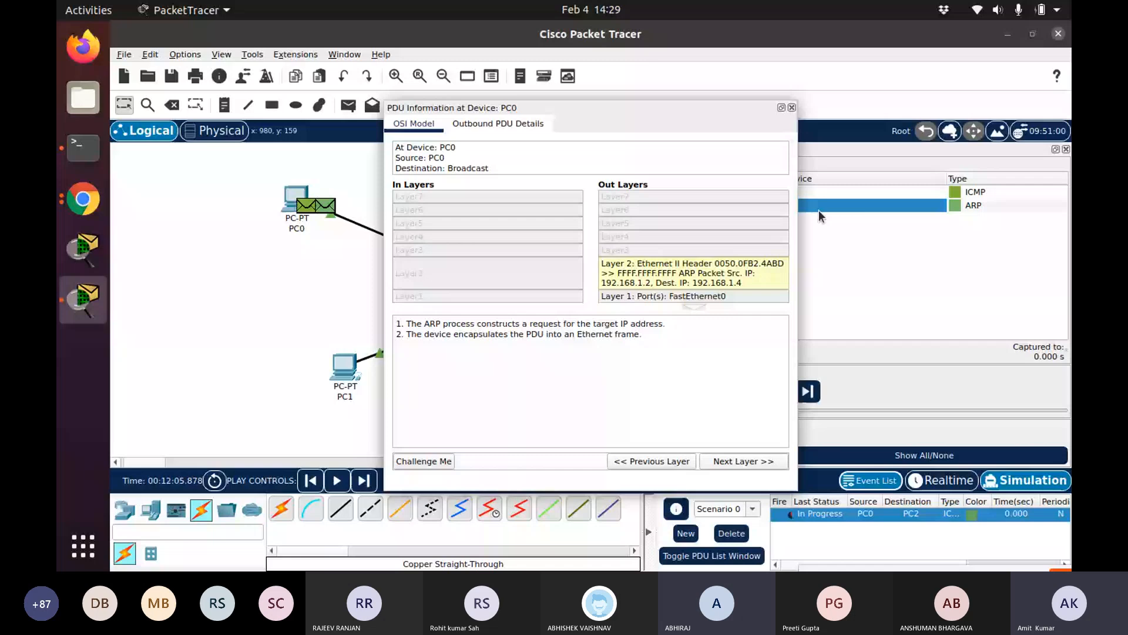
Narrow the simulation panel and reopen the ARP PDU details at PC0 to review them
left_click(792, 108)
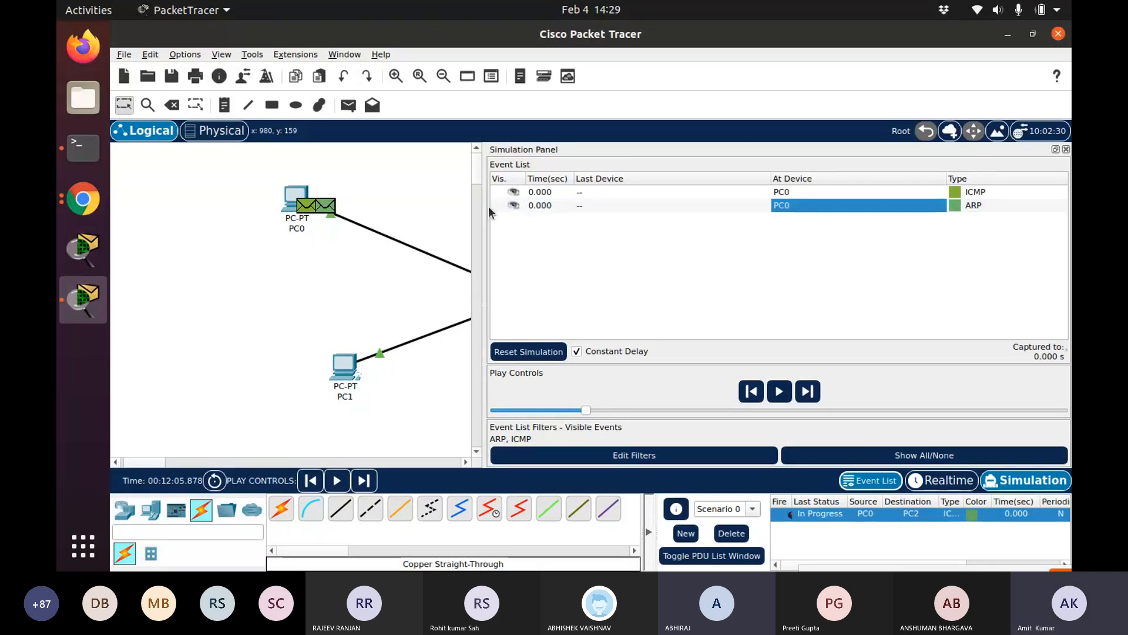
left_click_drag(485, 207, 893, 215)
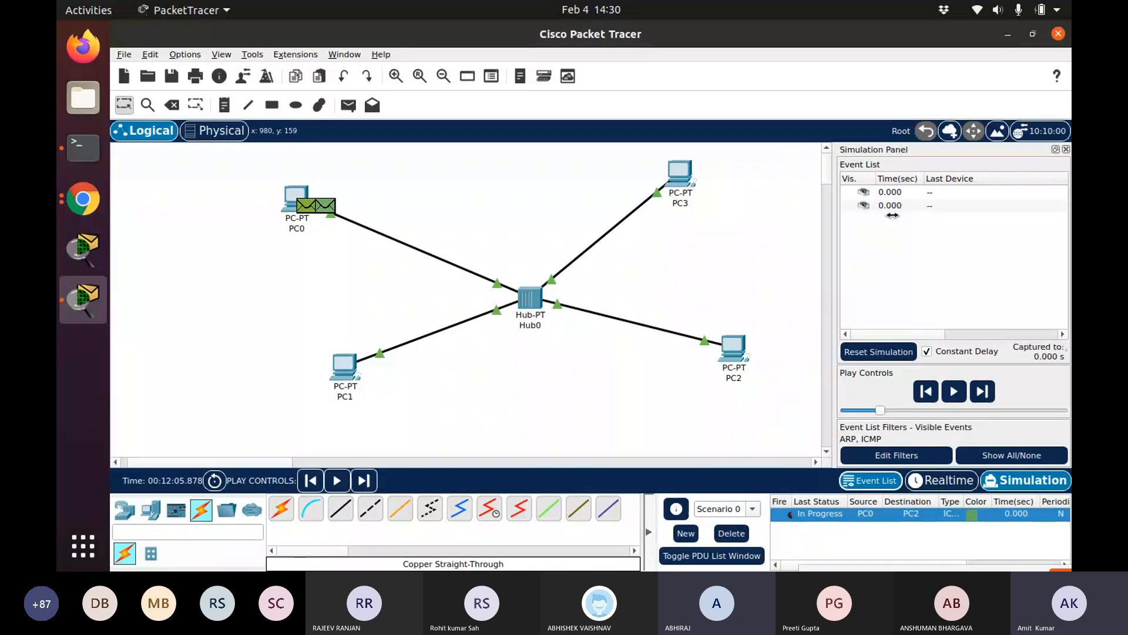
left_click(329, 206)
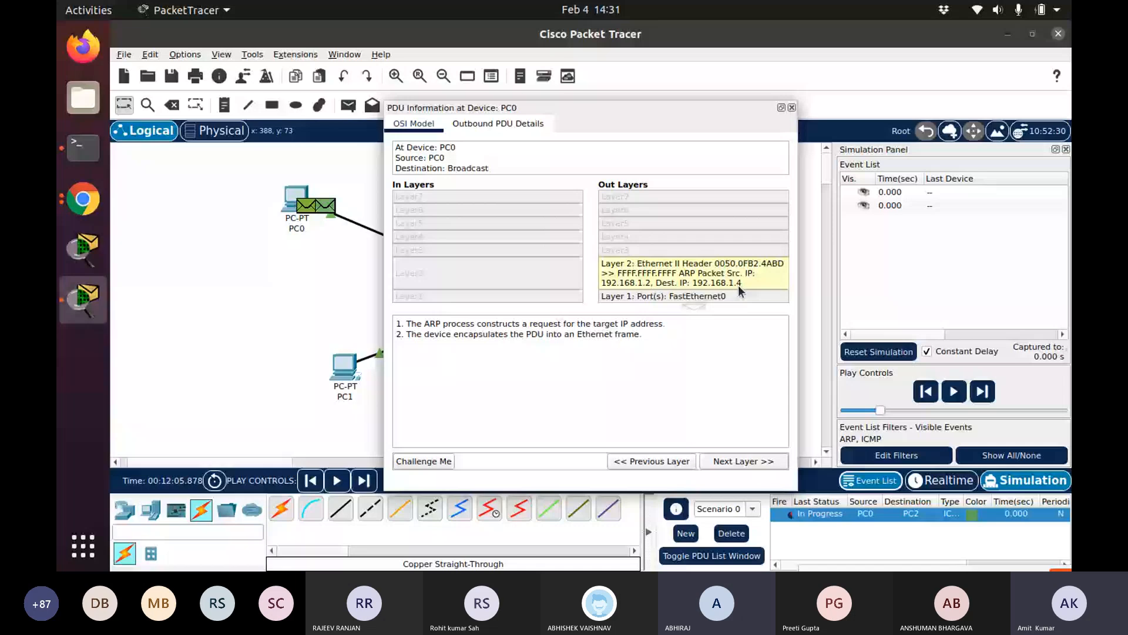
left_click(308, 282)
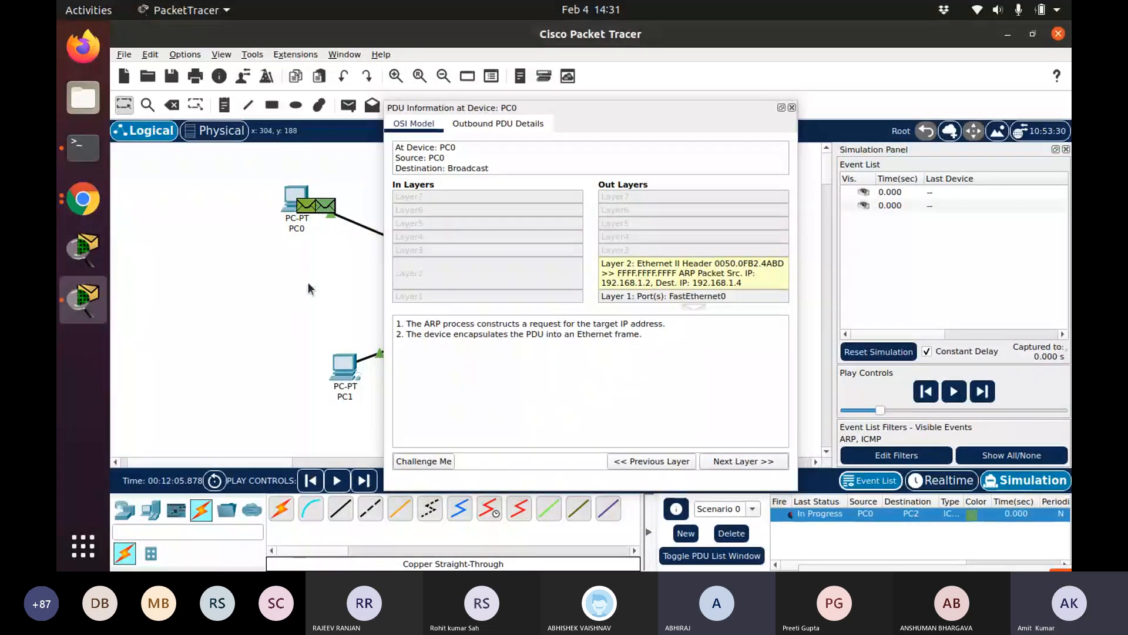
left_click(792, 107)
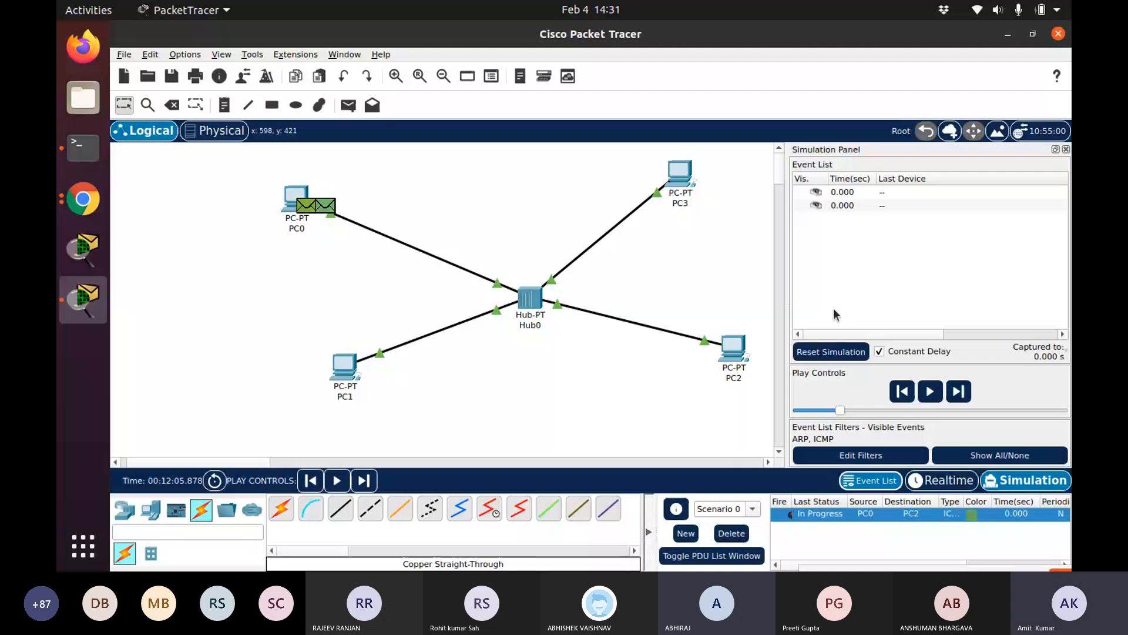
Play the simulation to run the ping from PC0 to PC2, and widen the simulation panel
left_click(930, 392)
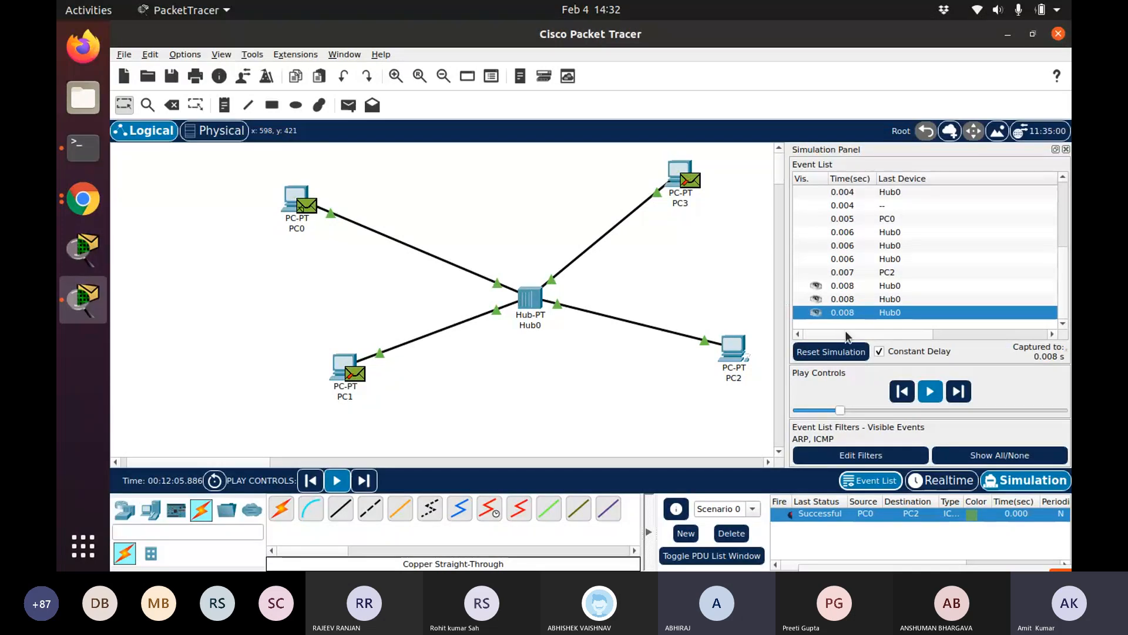
left_click_drag(785, 212, 451, 266)
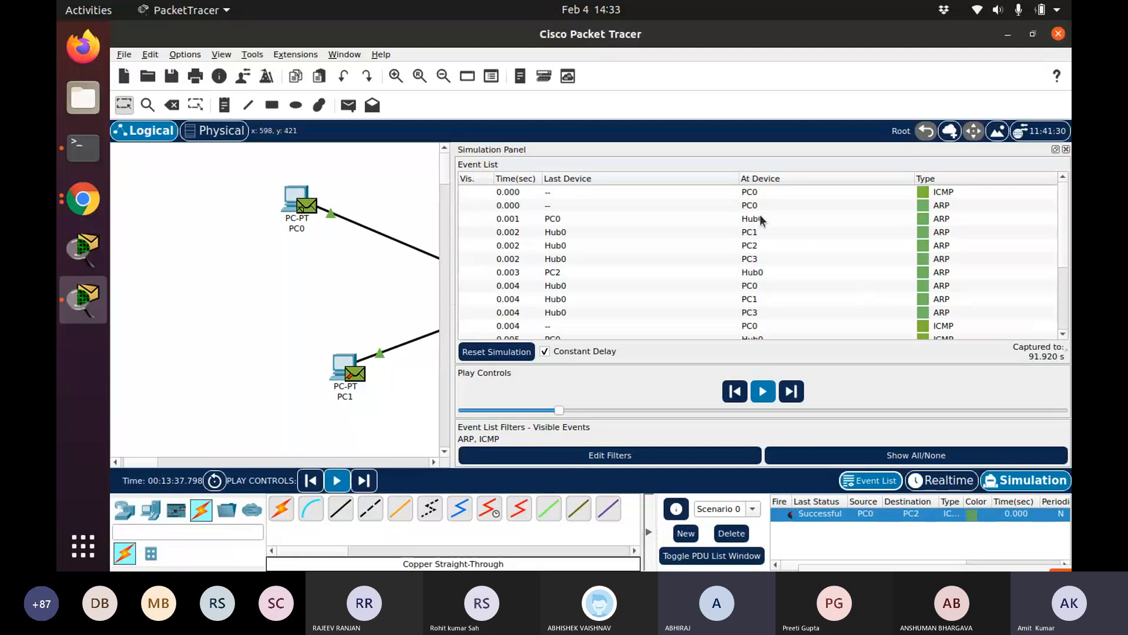
Inspect the PDU details of the ICMP event at PC0 and the ARP event received at PC3
left_click(745, 193)
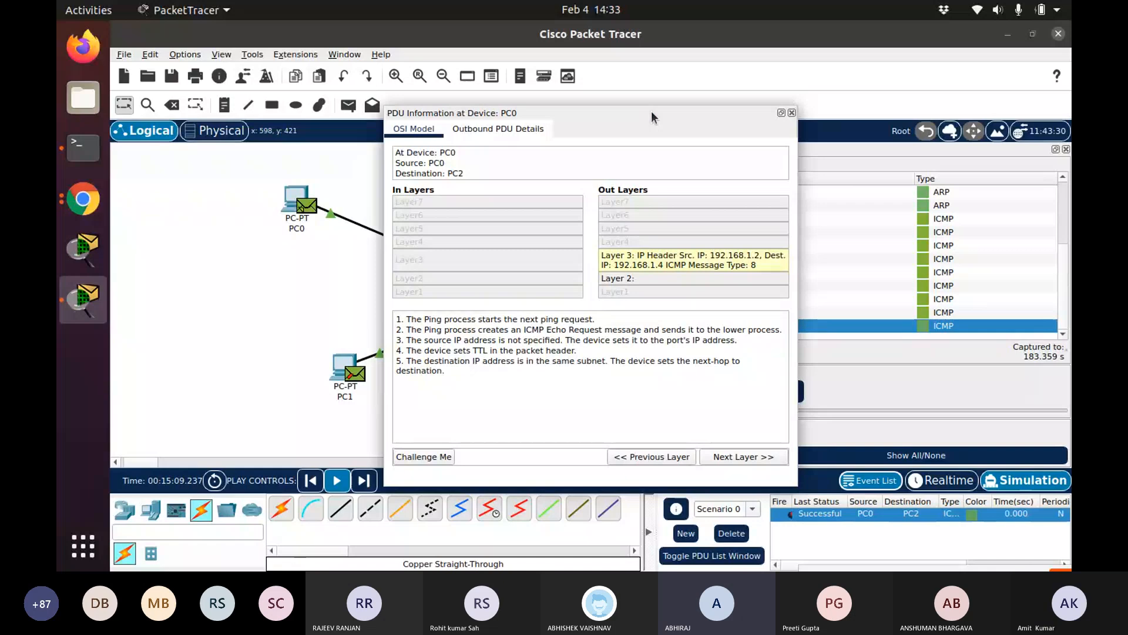
left_click(792, 112)
scroll(820, 256, "up", 3)
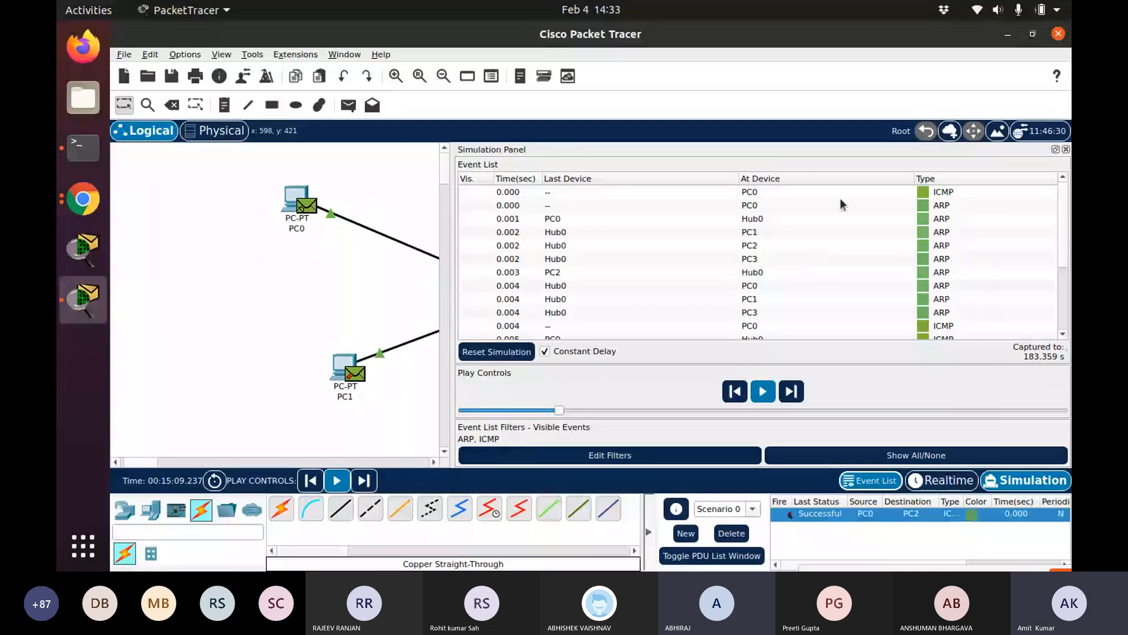
left_click(767, 193)
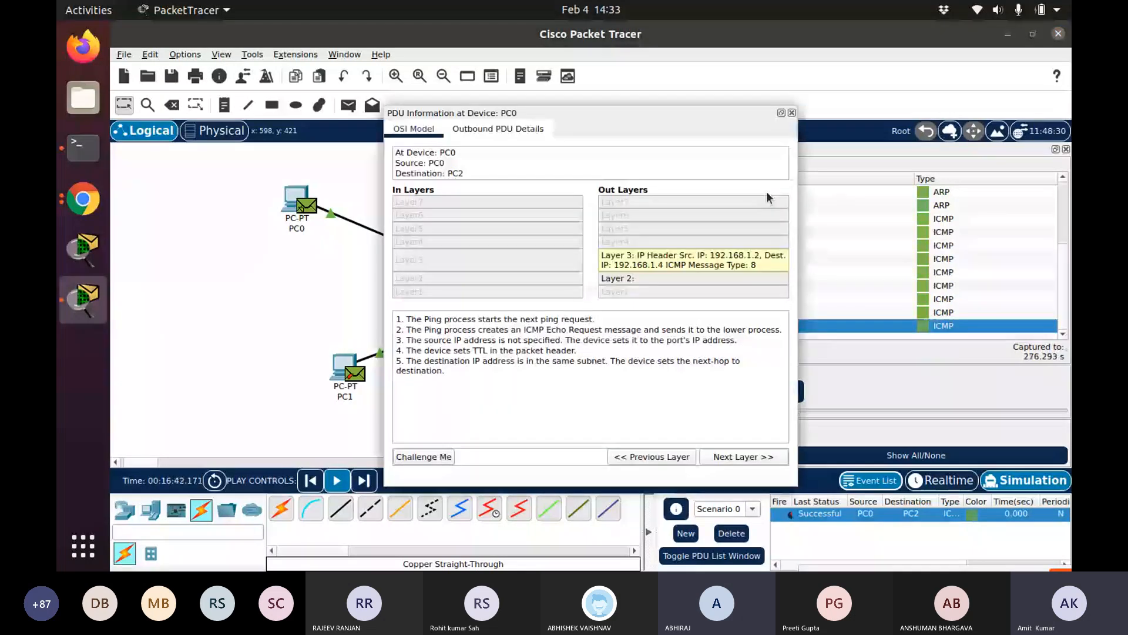
left_click(791, 114)
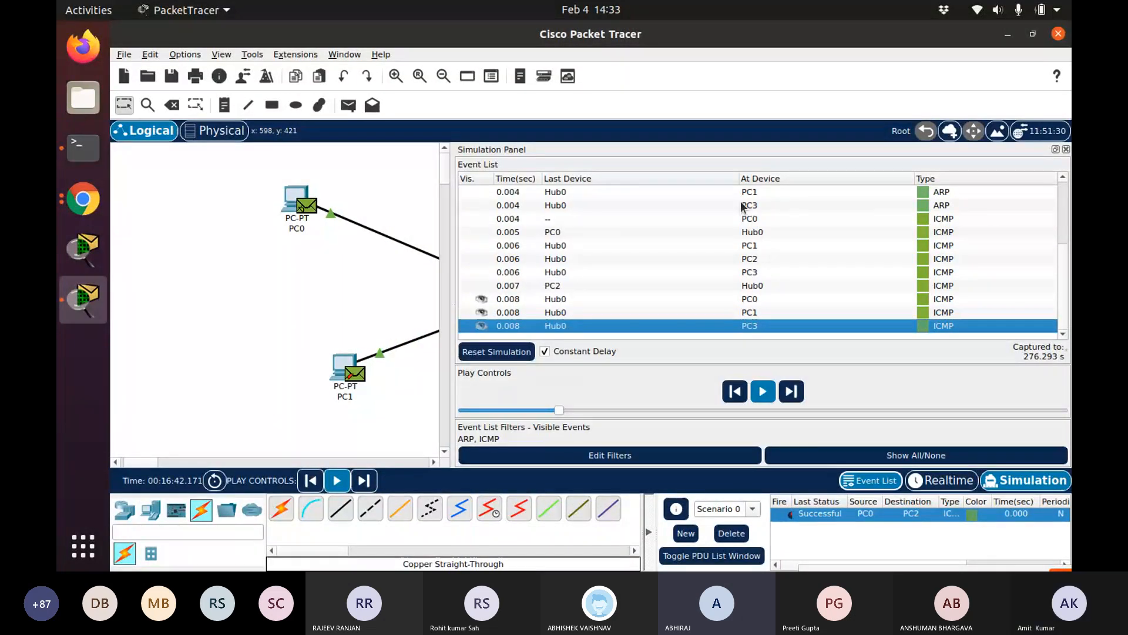
left_click(754, 219)
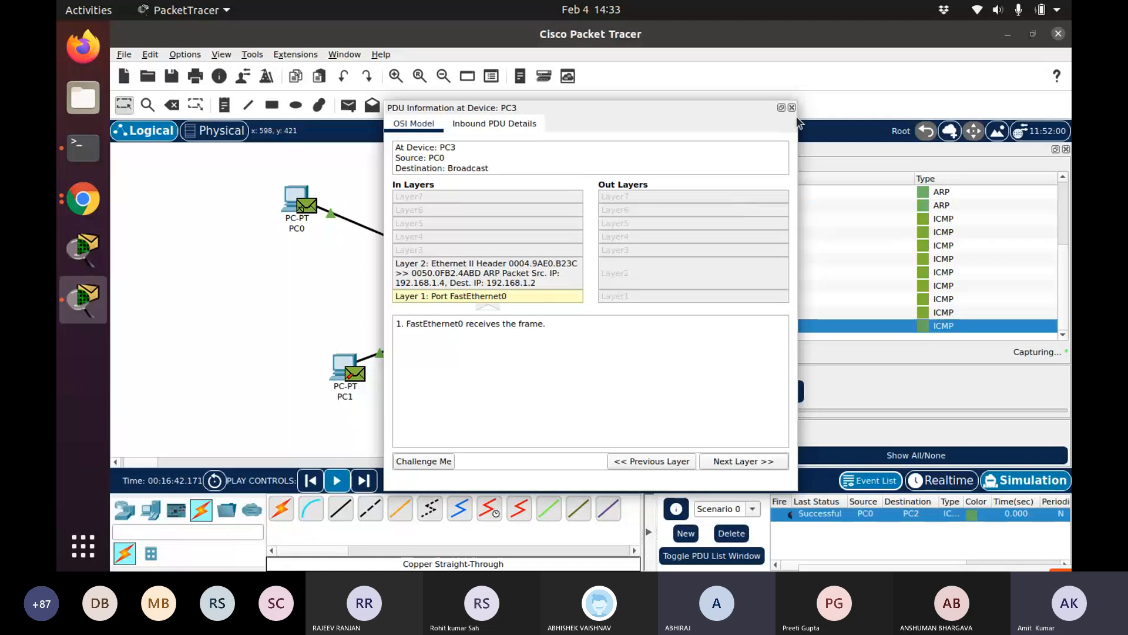
left_click(792, 107)
Scroll back through the event list and close the simulation panel
scroll(826, 218, "up", 3)
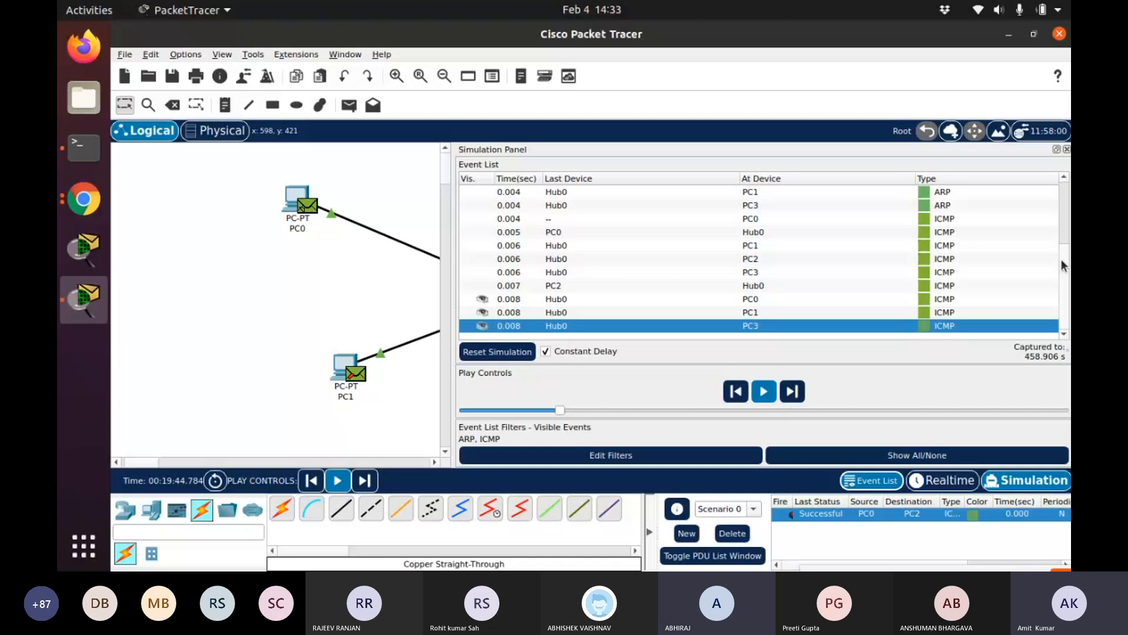
left_click_drag(1061, 261, 1045, 154)
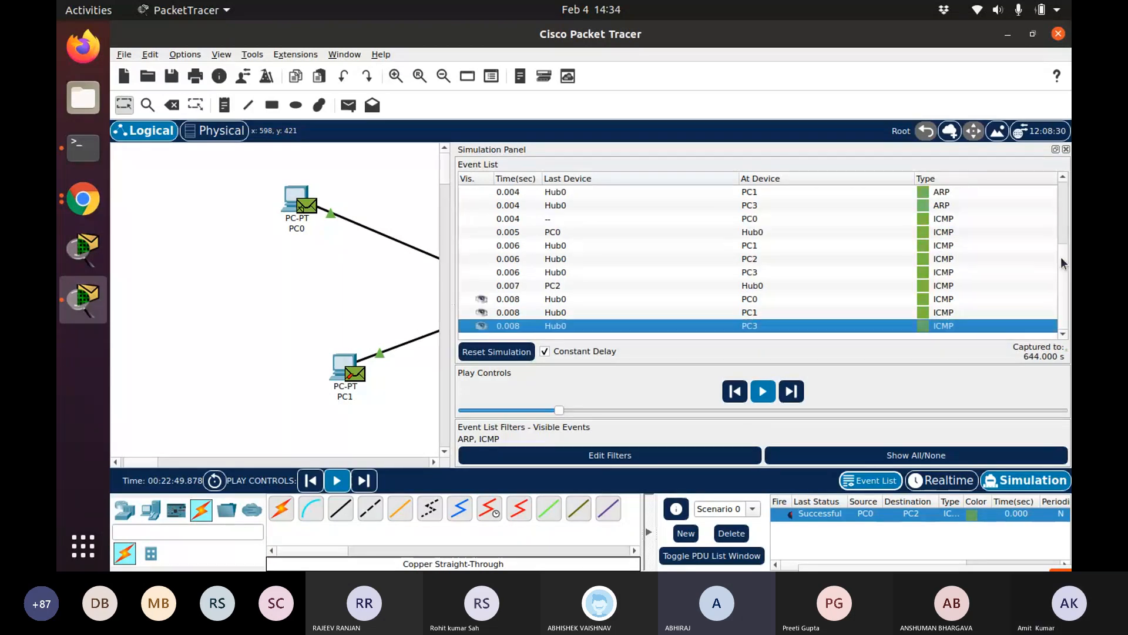
left_click(1059, 228)
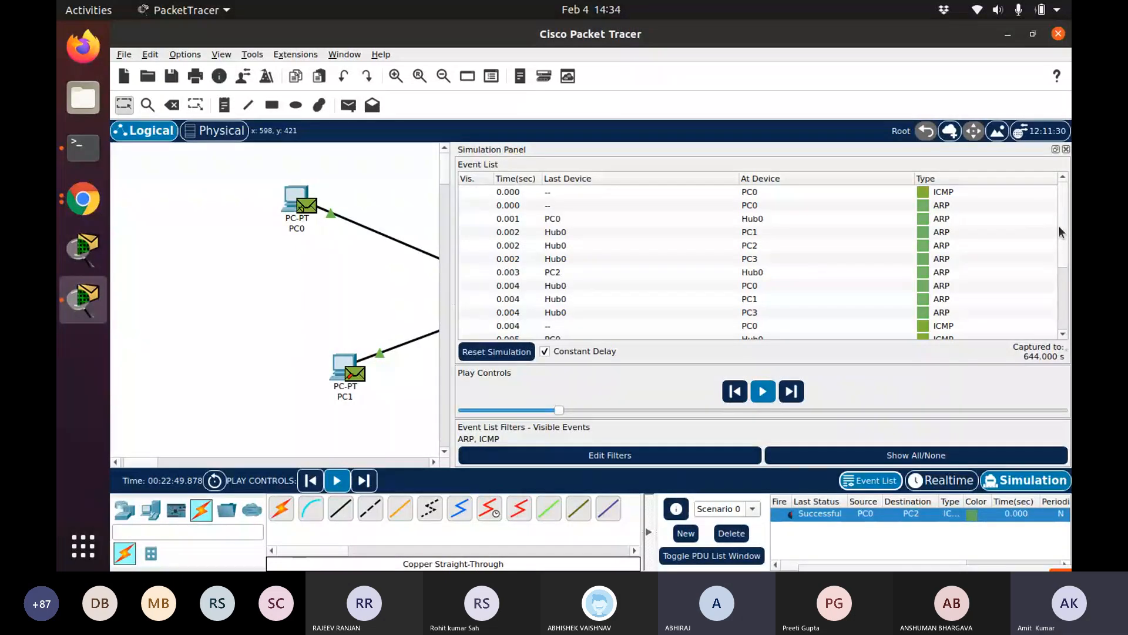
left_click(1065, 150)
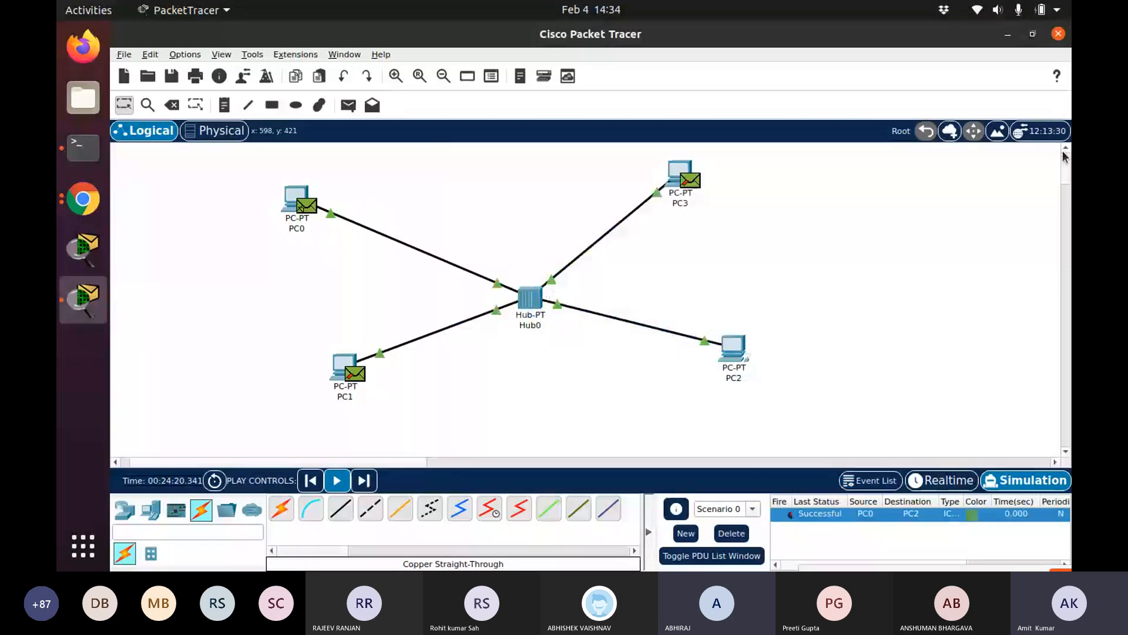
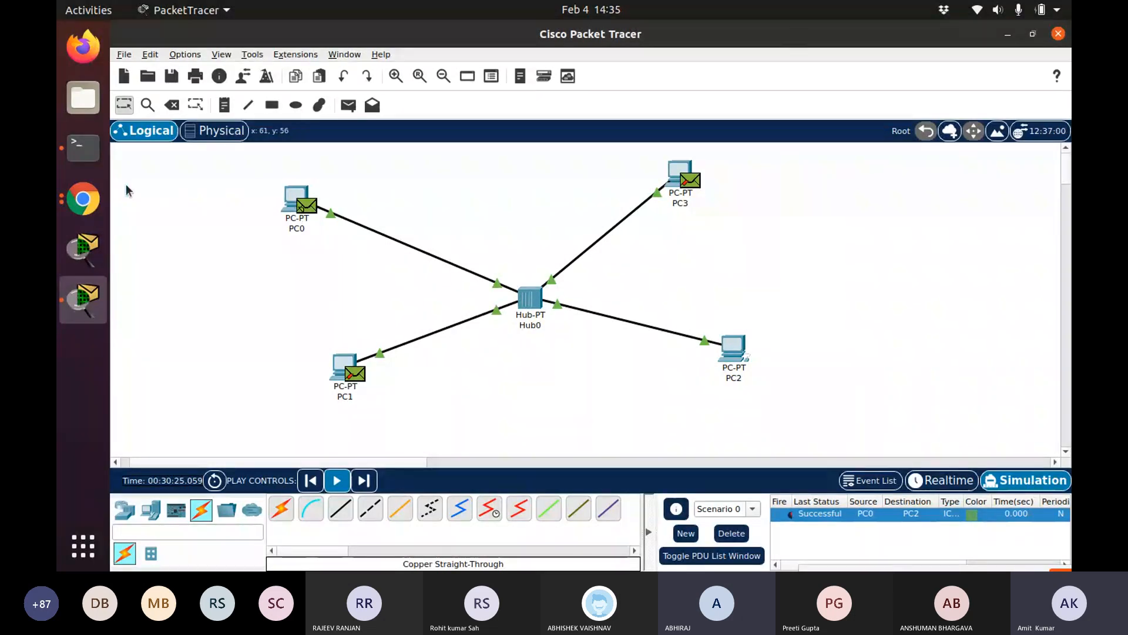
left_click(83, 198)
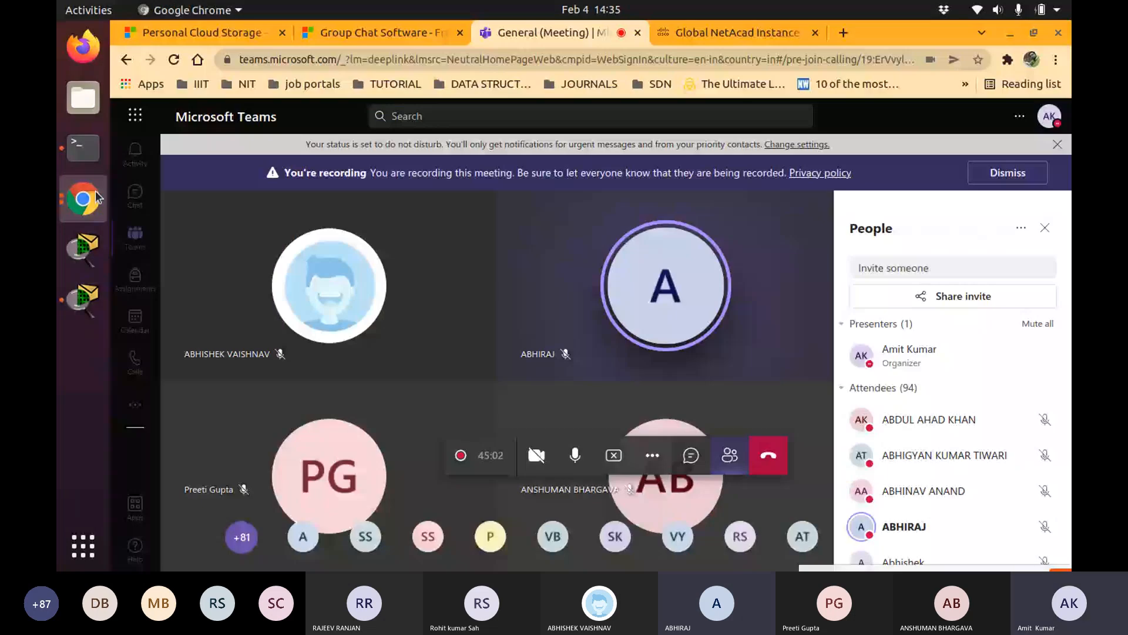
left_click(83, 301)
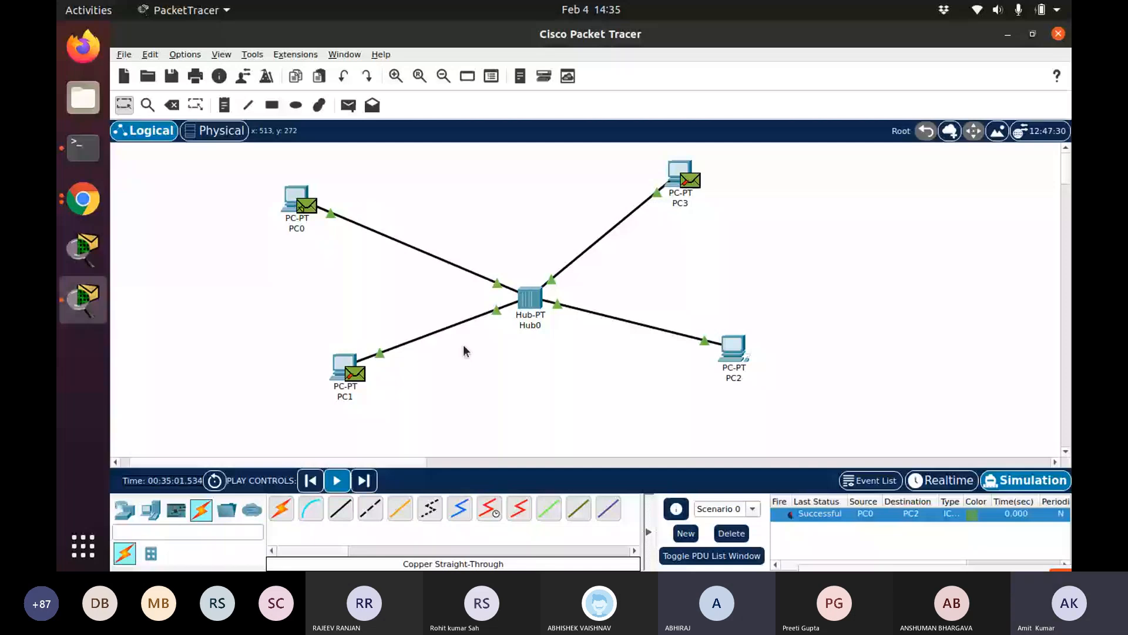
left_click(124, 55)
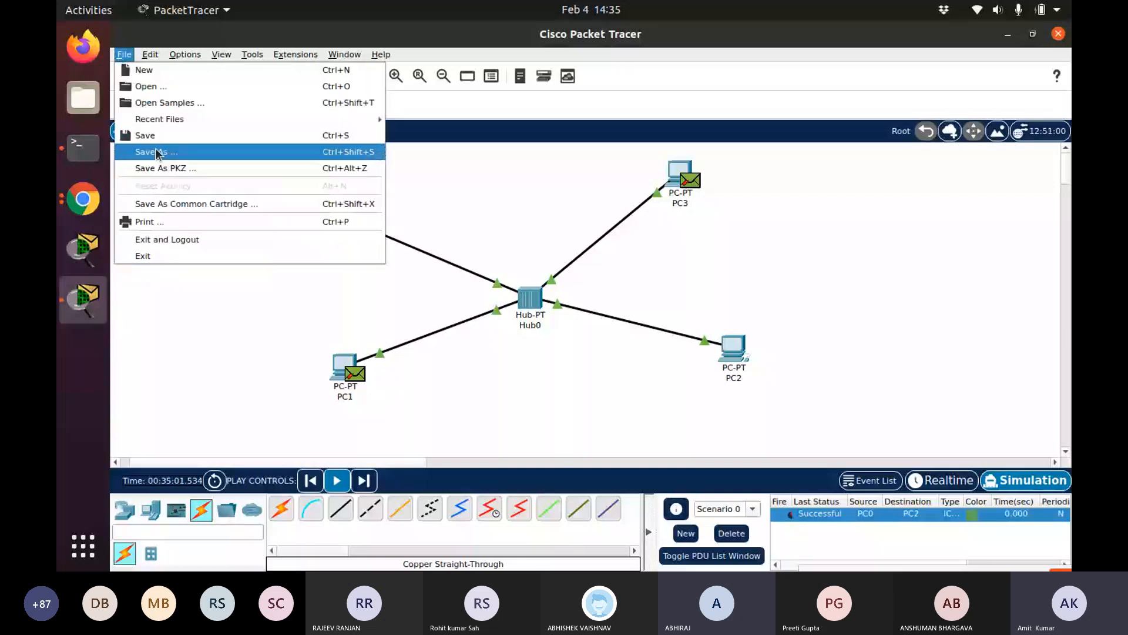
left_click(156, 152)
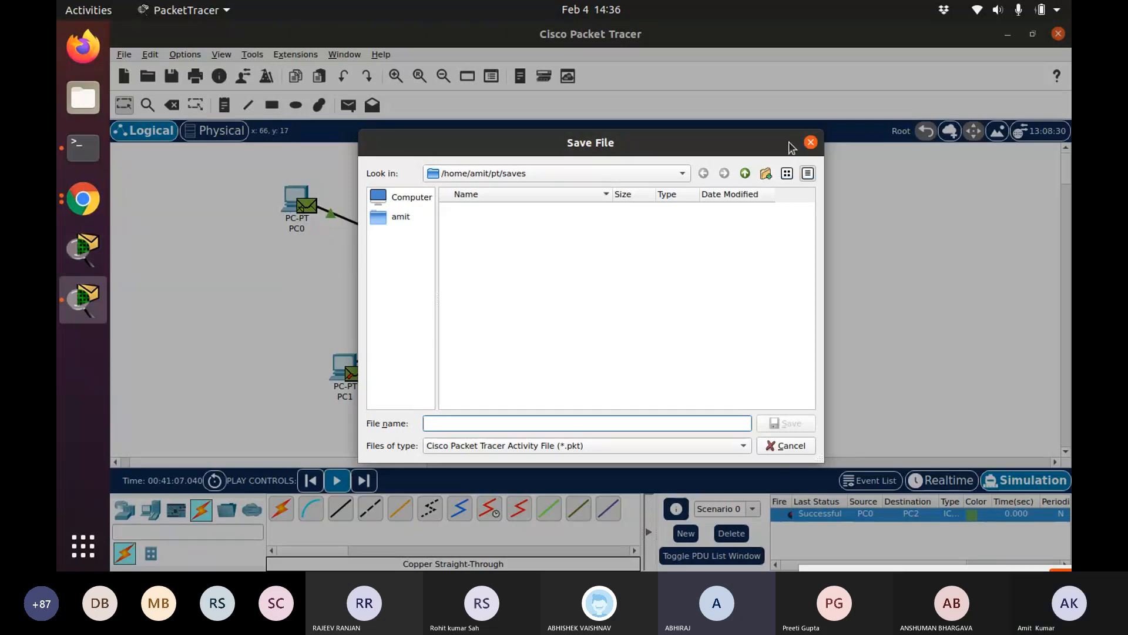
left_click(810, 142)
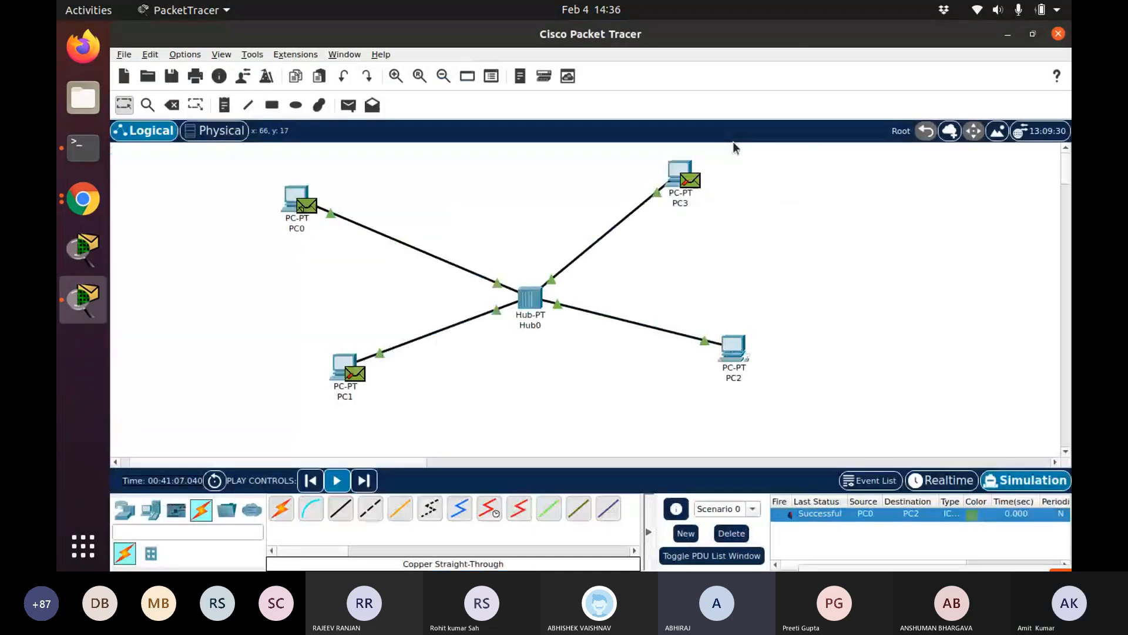
left_click(124, 54)
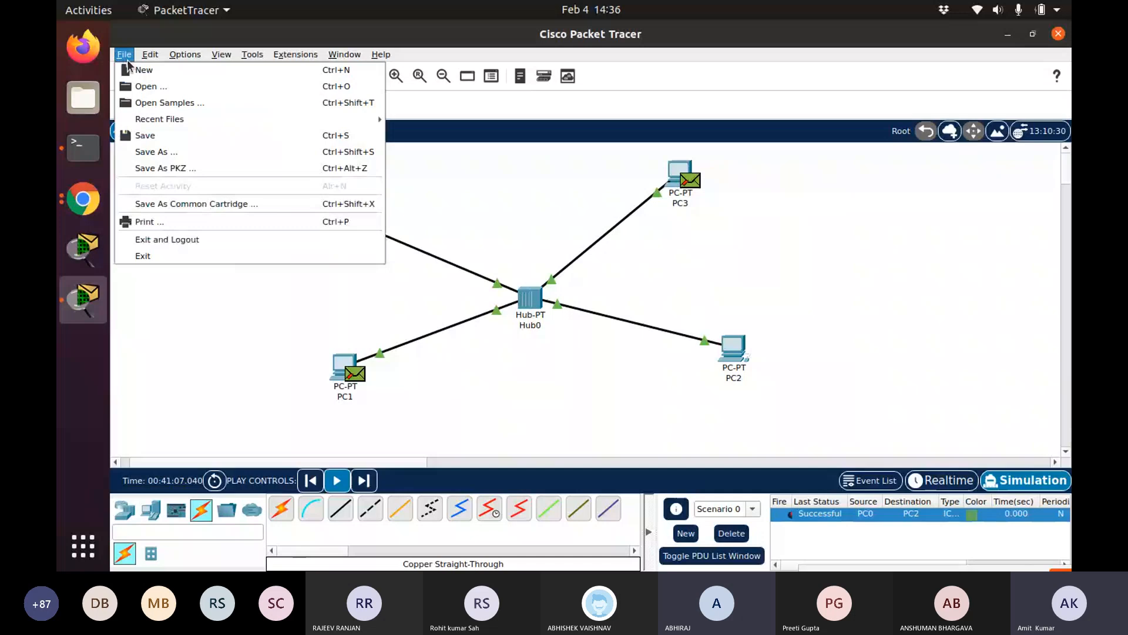
left_click(456, 167)
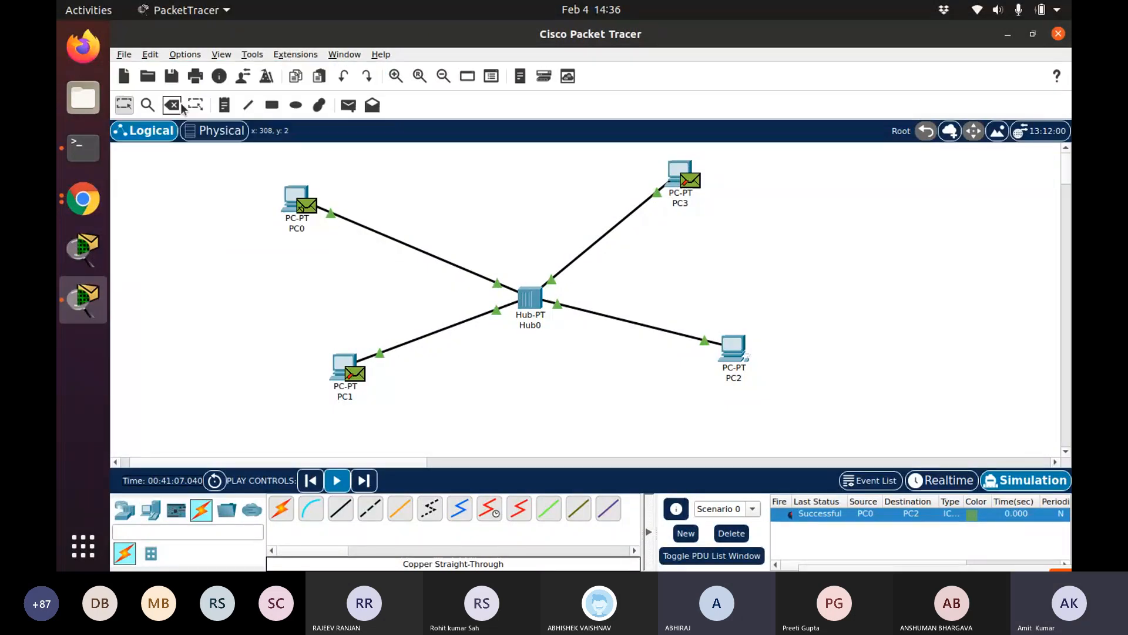
Delete the cable between PC0 and the hub and remove the scenario's ping PDU
left_click(179, 106)
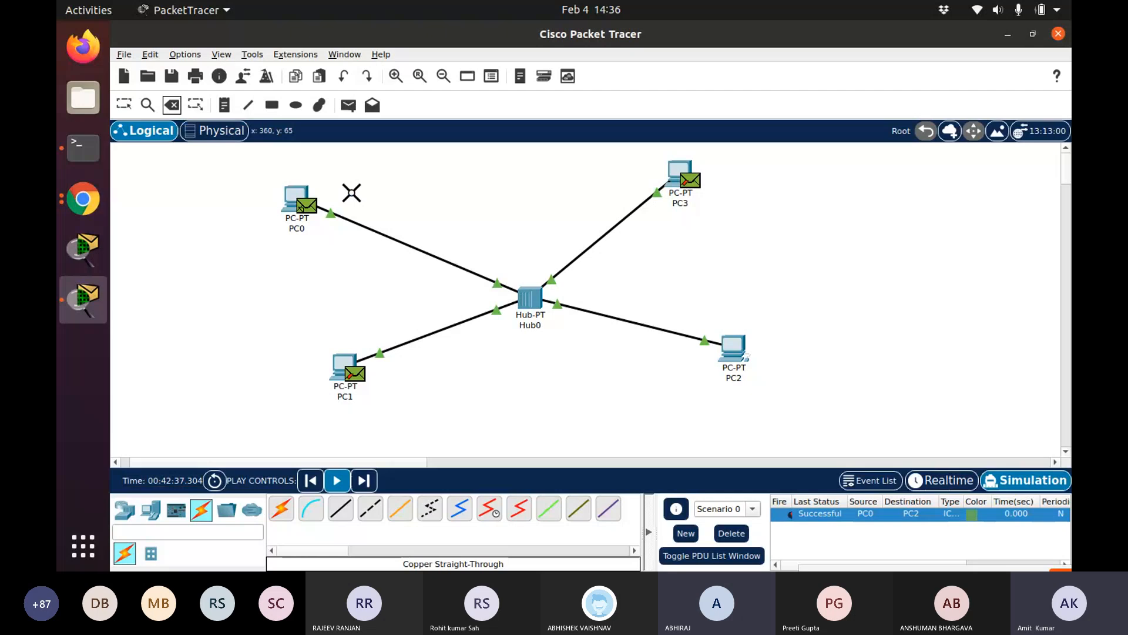
left_click(364, 226)
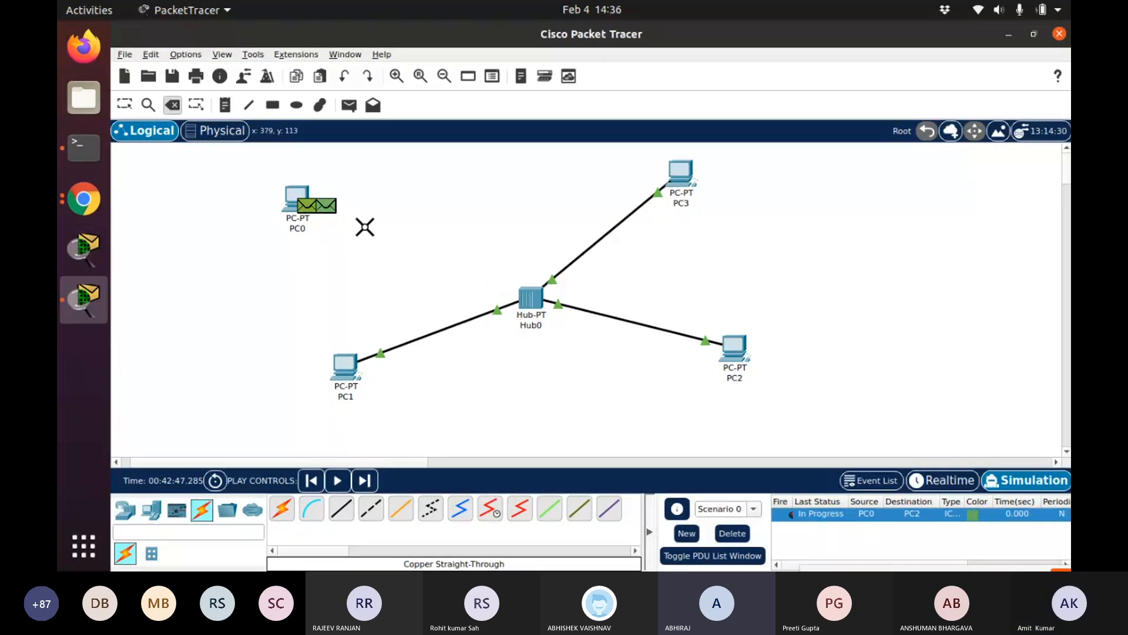
left_click(732, 534)
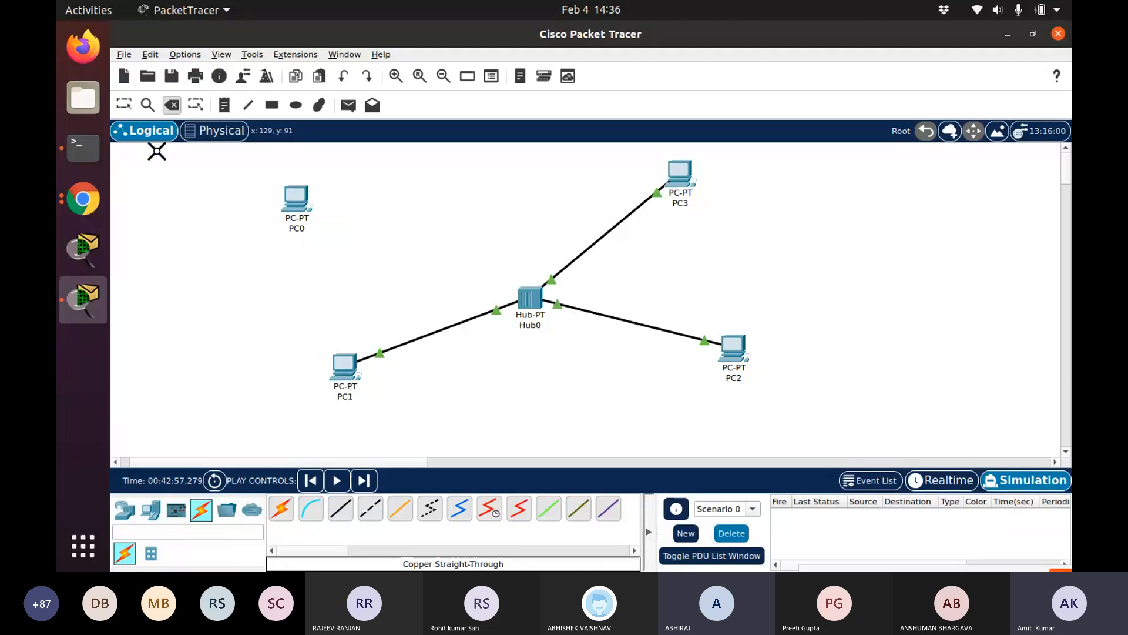
Start a new blank network without saving the current one
left_click(124, 54)
left_click(131, 72)
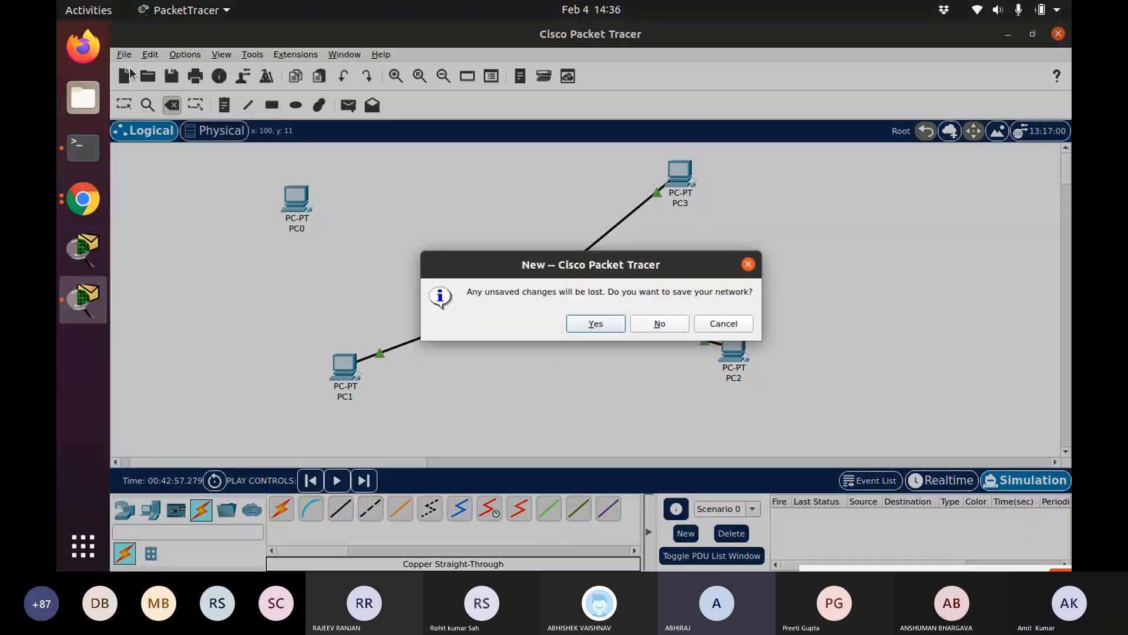
left_click(657, 321)
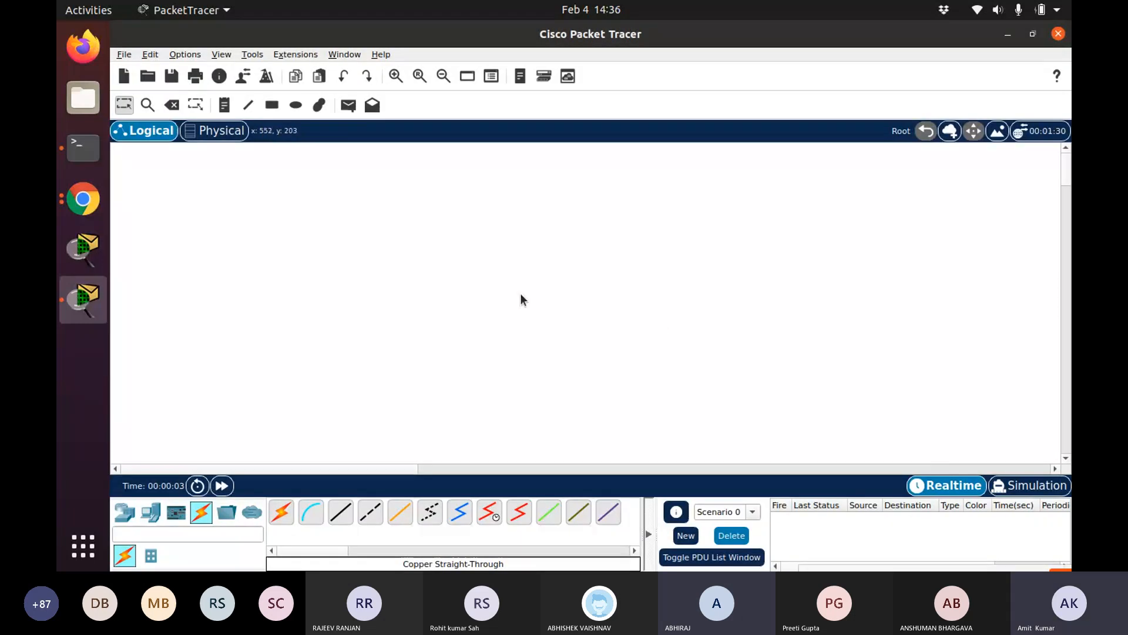
Add a generic Switch-PT to the workspace
left_click(127, 516)
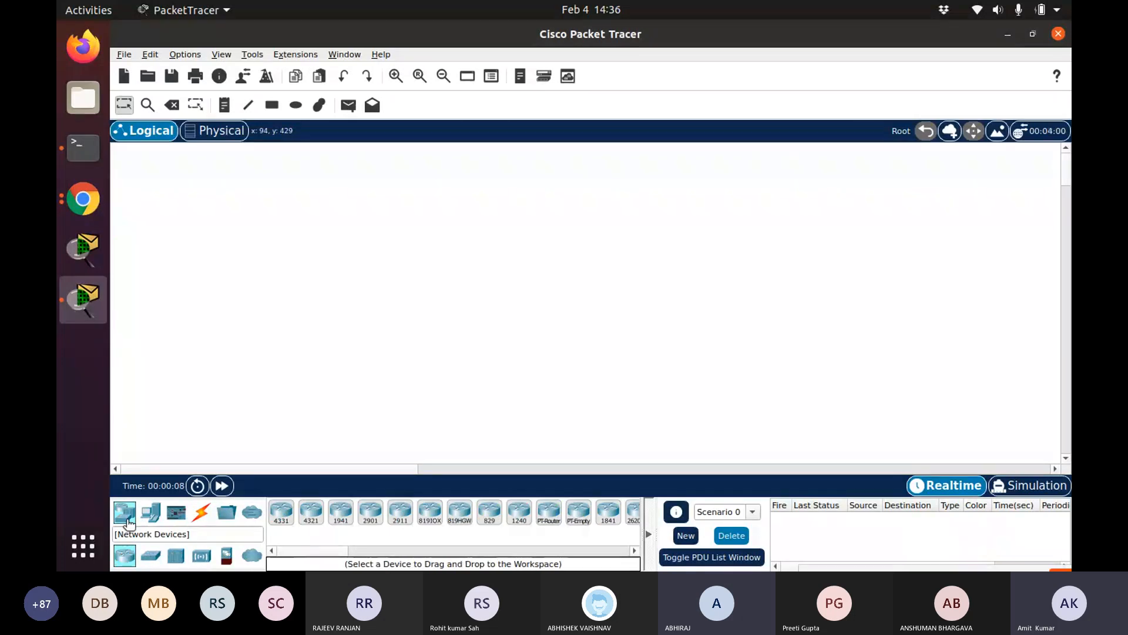
left_click(148, 556)
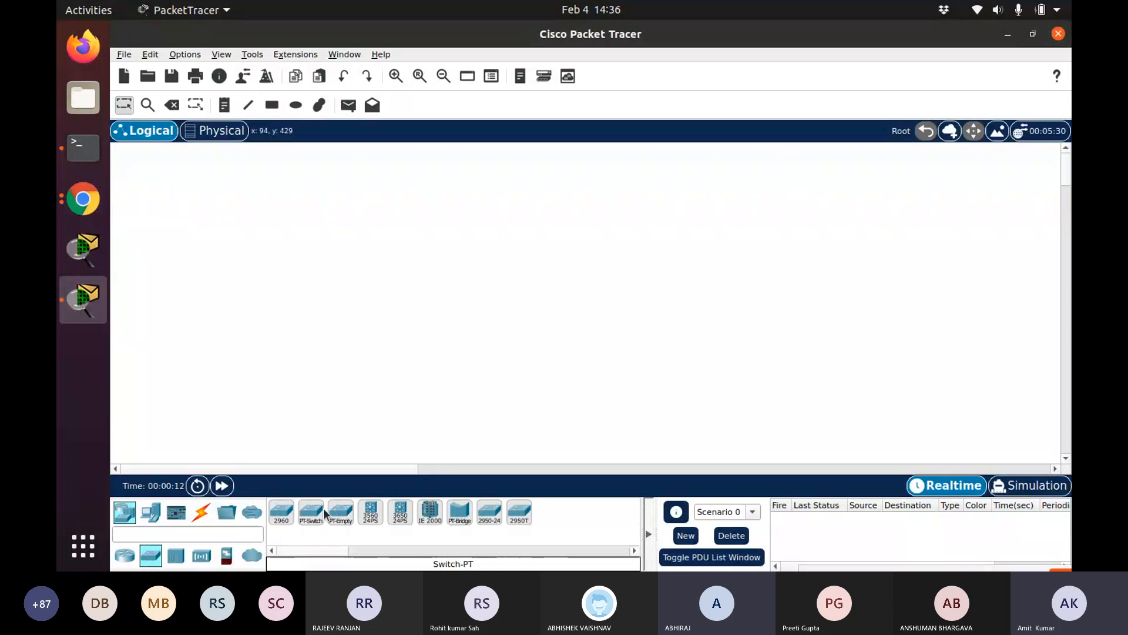
left_click_drag(325, 512, 560, 199)
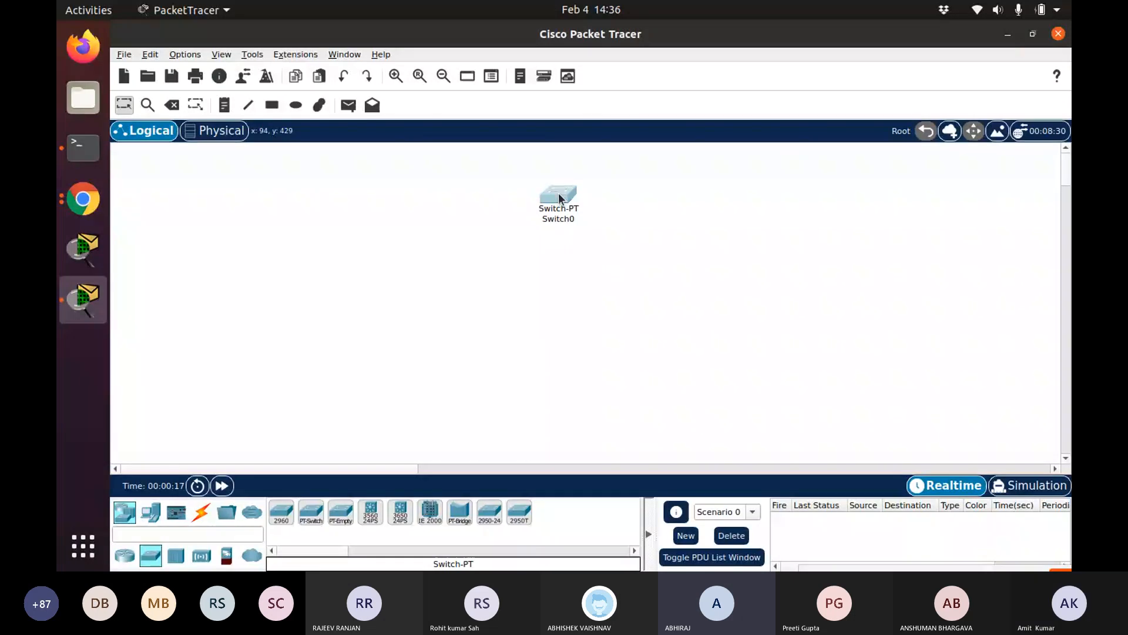
Open and close Switch0's device window, then move the switch near the centre of the workspace
left_click(559, 195)
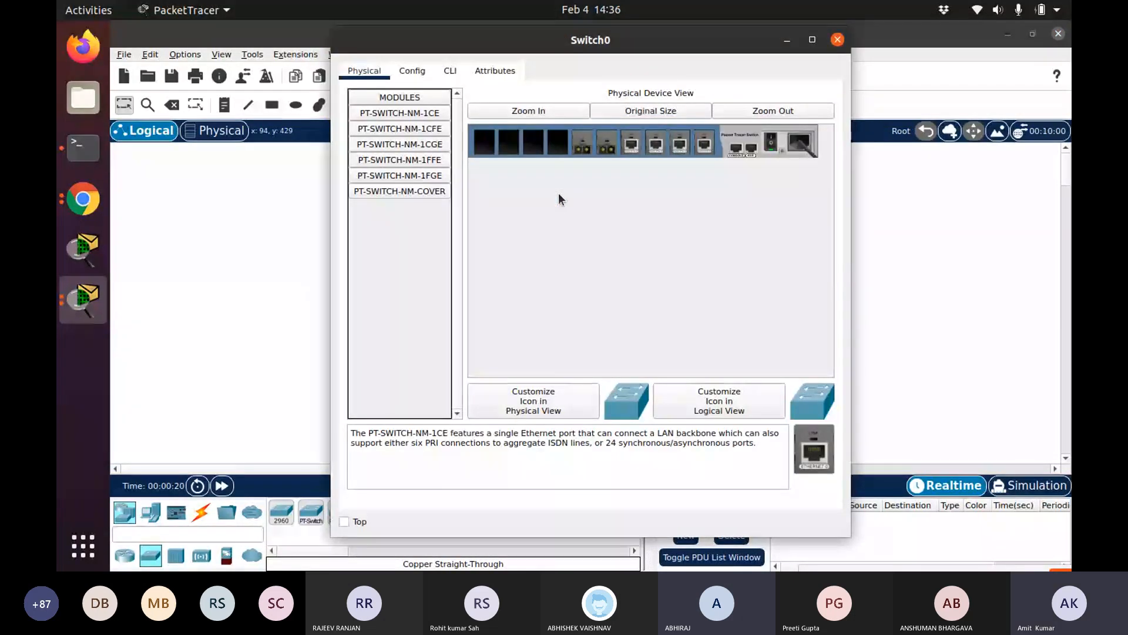
left_click(539, 115)
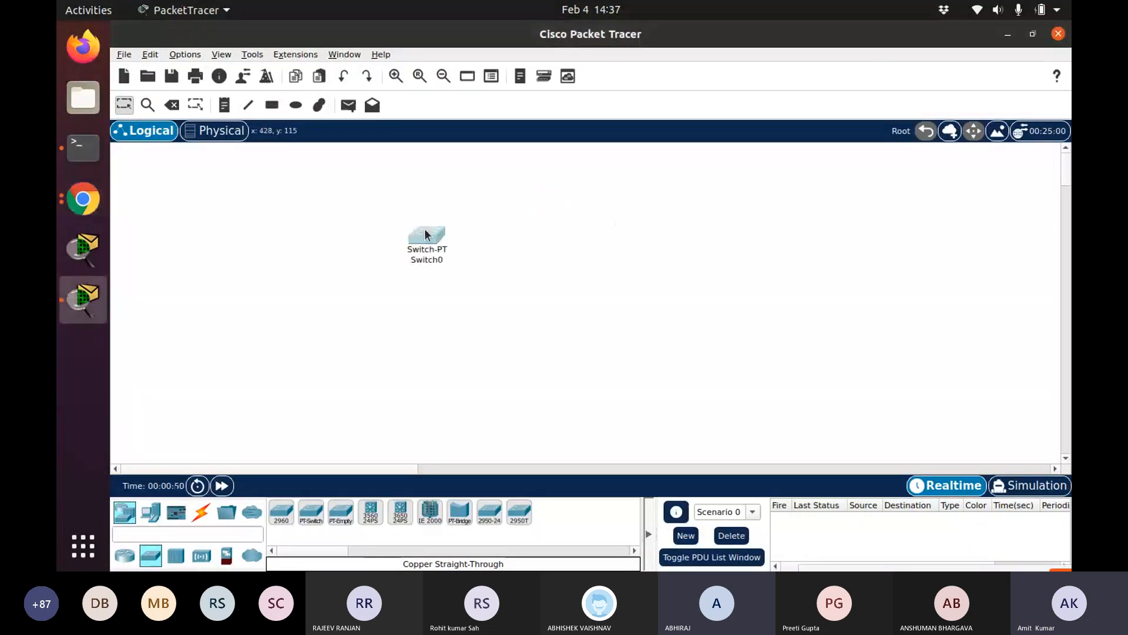
left_click_drag(427, 234, 561, 268)
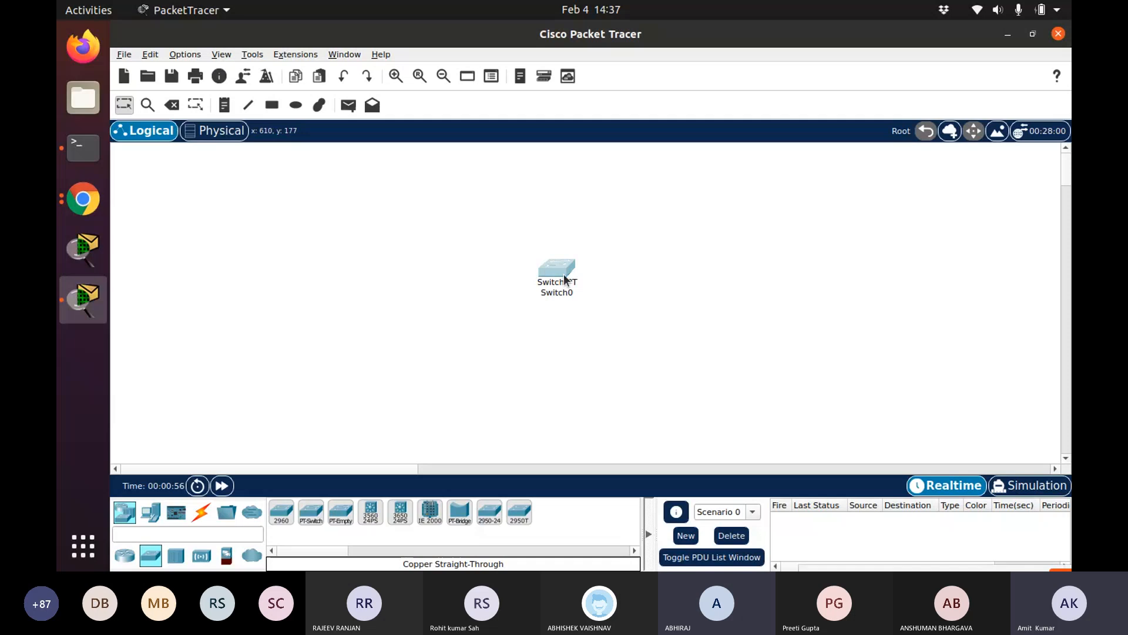
mouse_move(564, 276)
left_click_drag(555, 269, 481, 275)
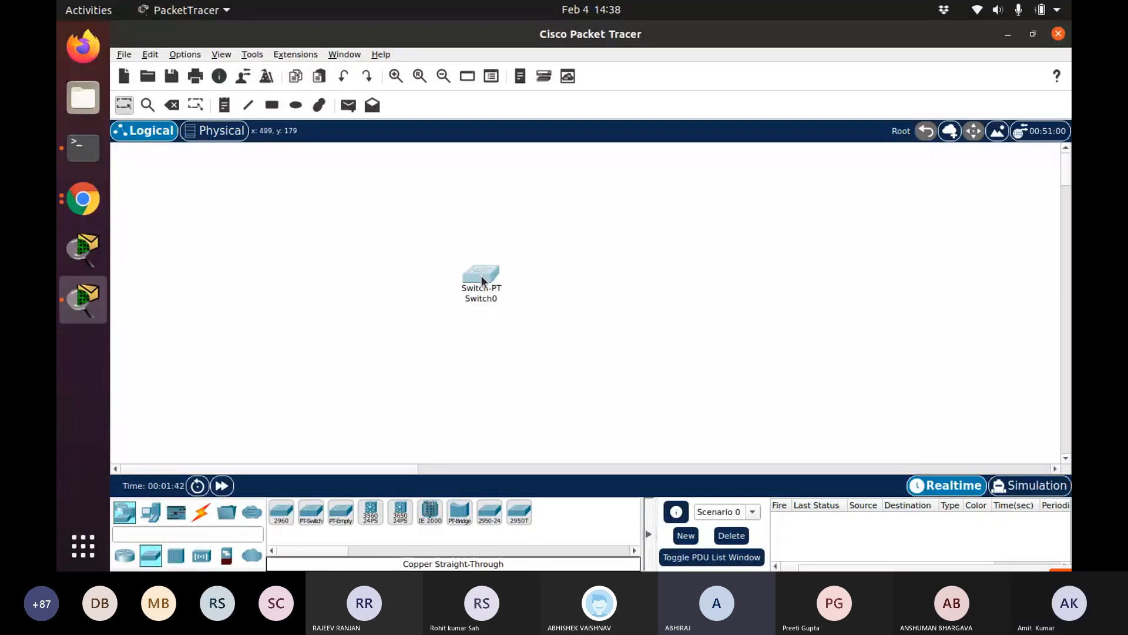
Place four generic PCs, PC0 to PC3, around the switch
left_click(159, 512)
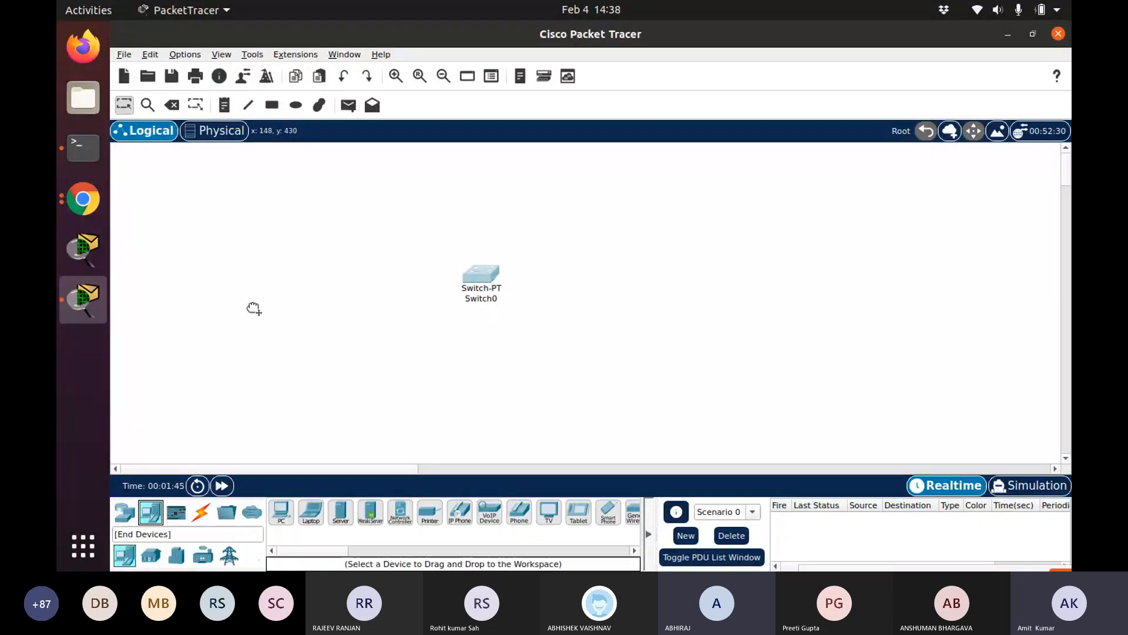
left_click(308, 215)
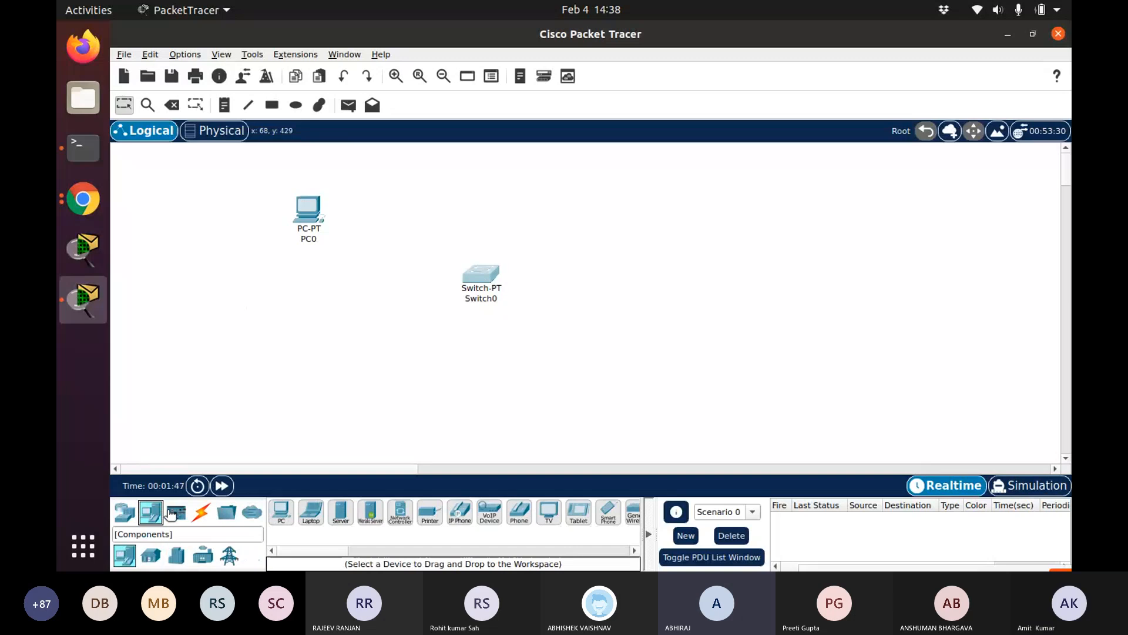
left_click(284, 297)
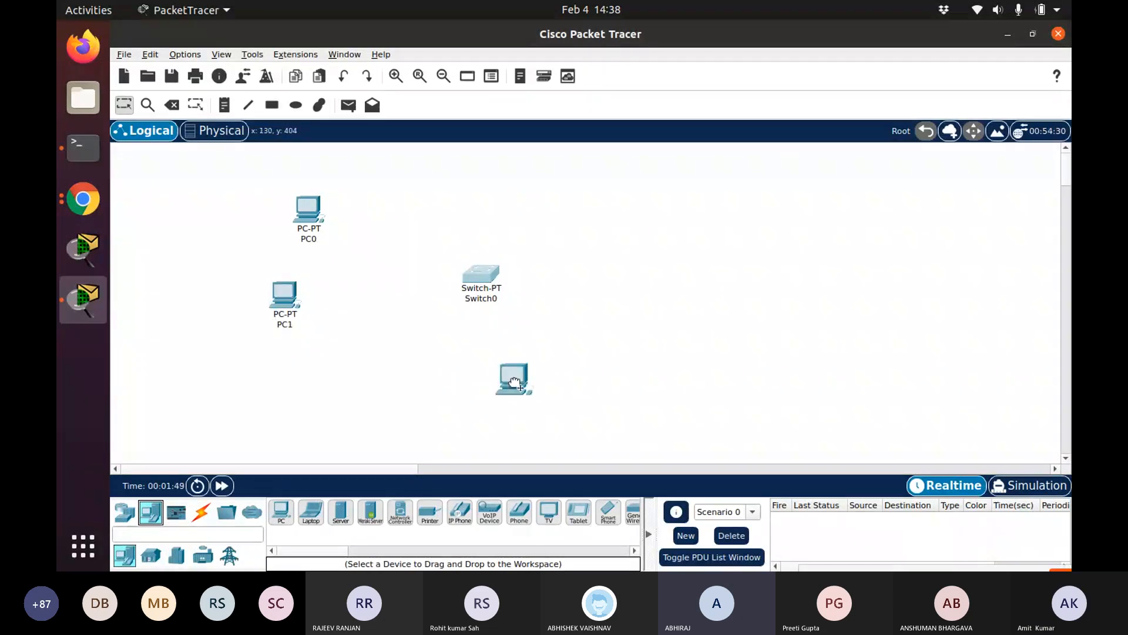
left_click(514, 383)
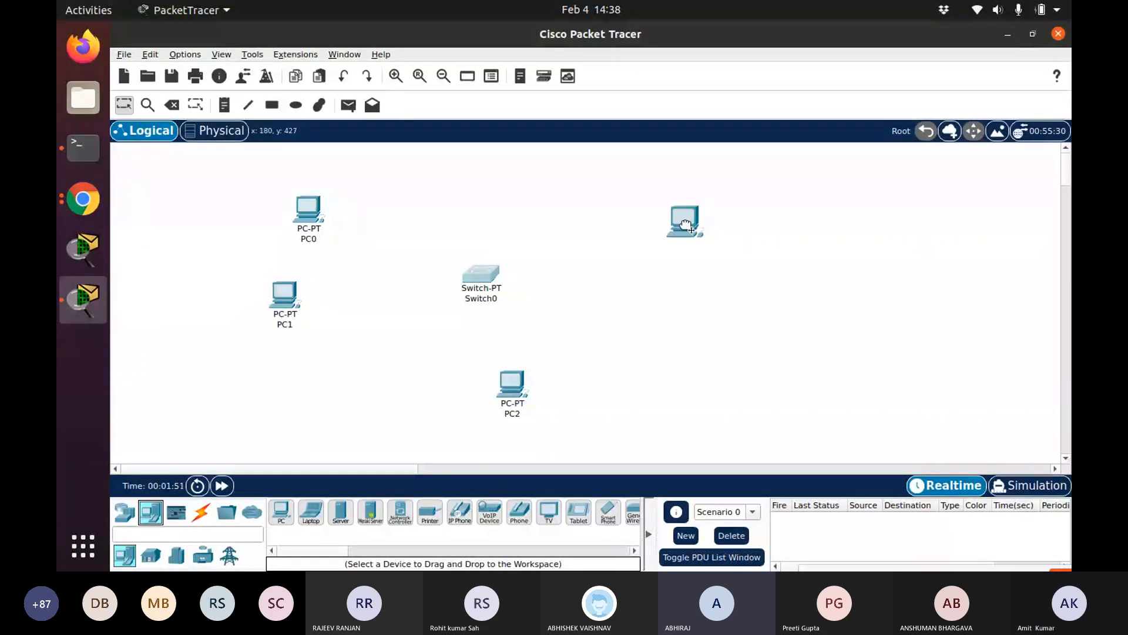
left_click(745, 187)
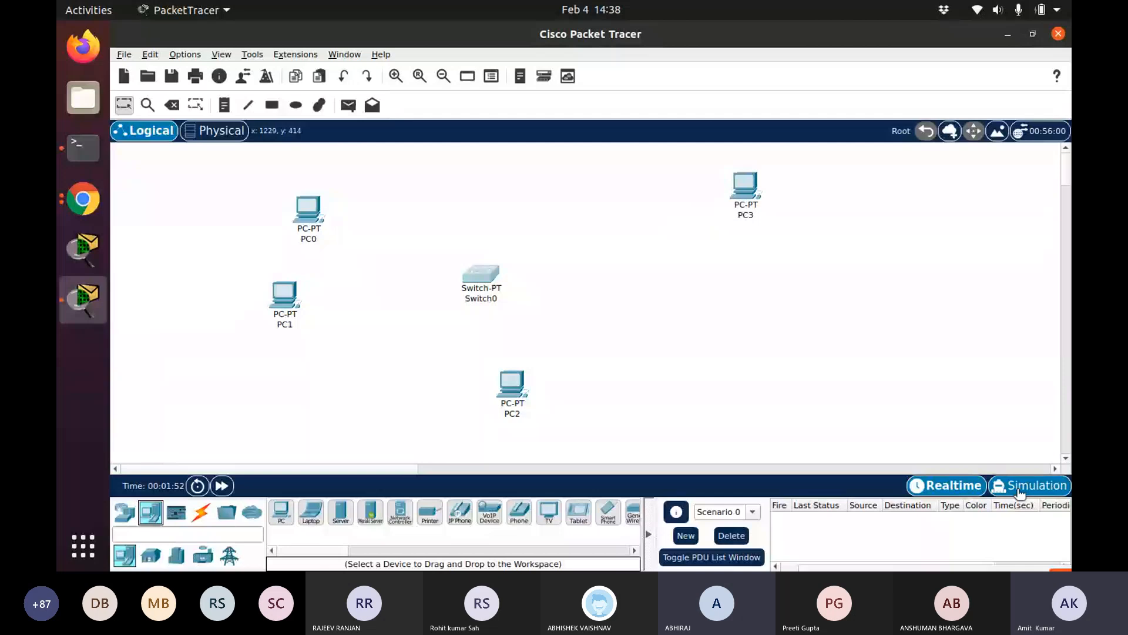
Switch to Simulation mode and set the event list filters to show no events
left_click(1019, 488)
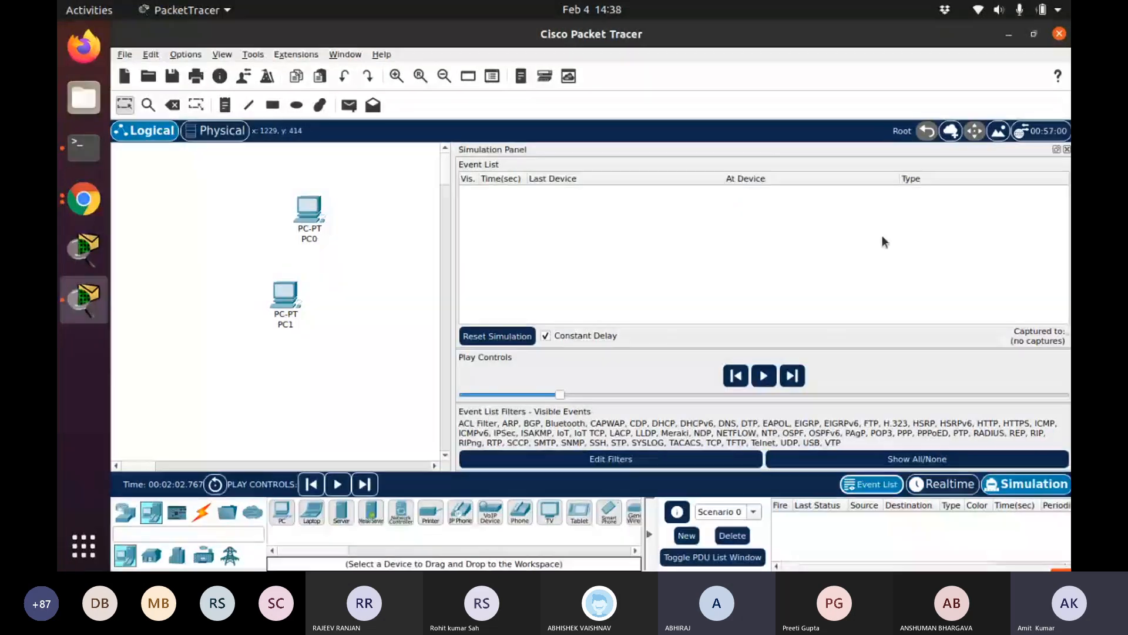
left_click(893, 457)
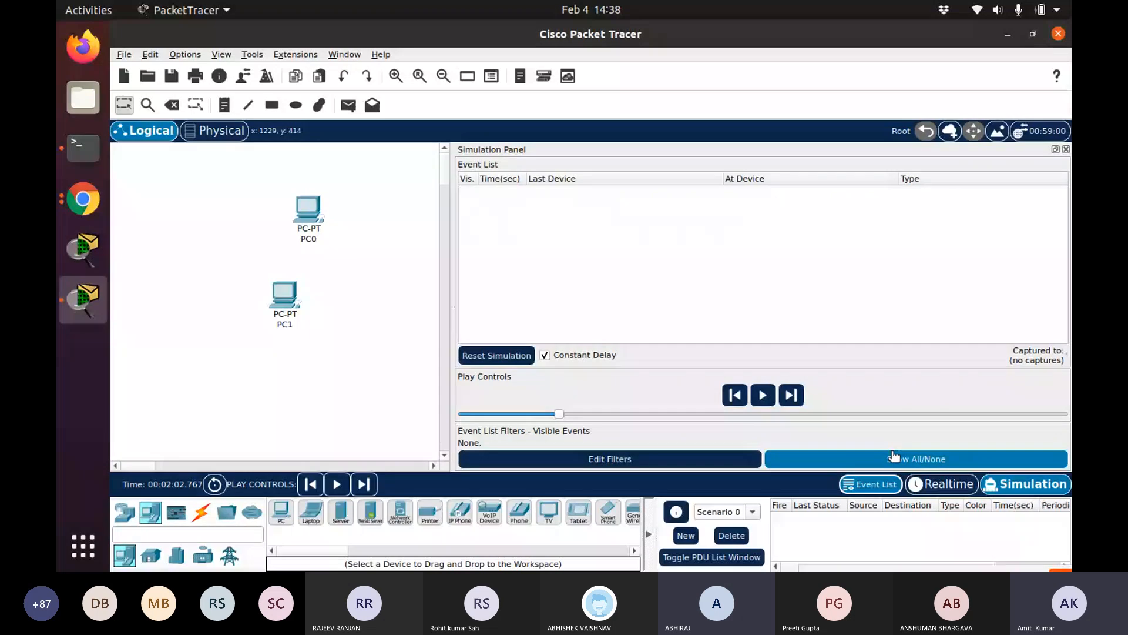
Narrow the simulation panel and rearrange the switch and PCs evenly around the canvas
left_click_drag(452, 226, 876, 180)
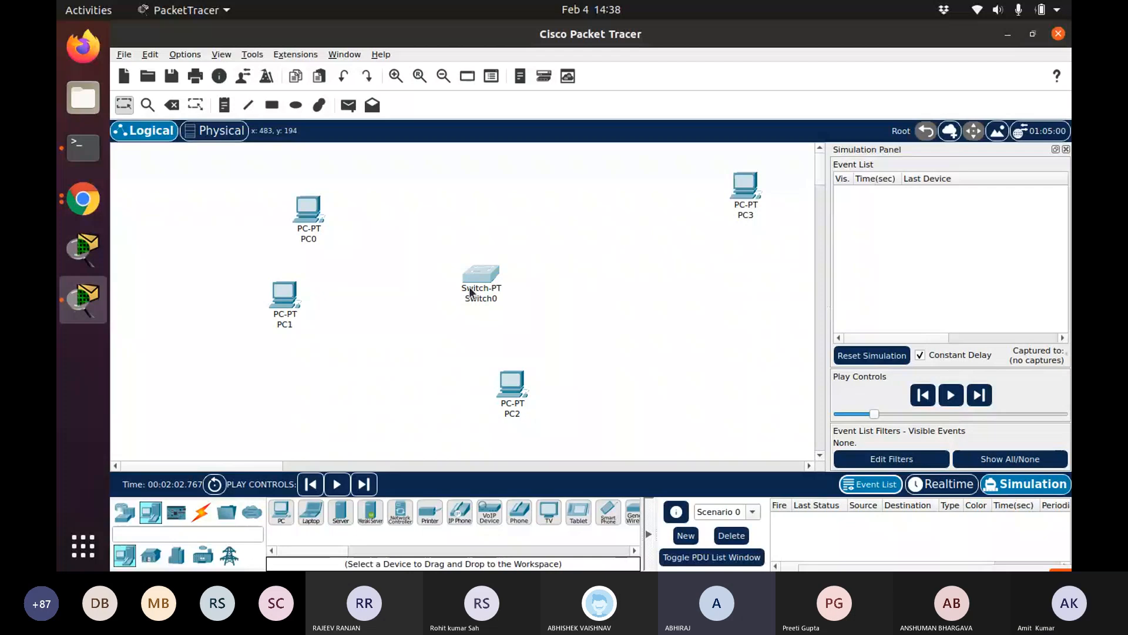
left_click_drag(470, 291, 482, 252)
left_click_drag(529, 406, 595, 388)
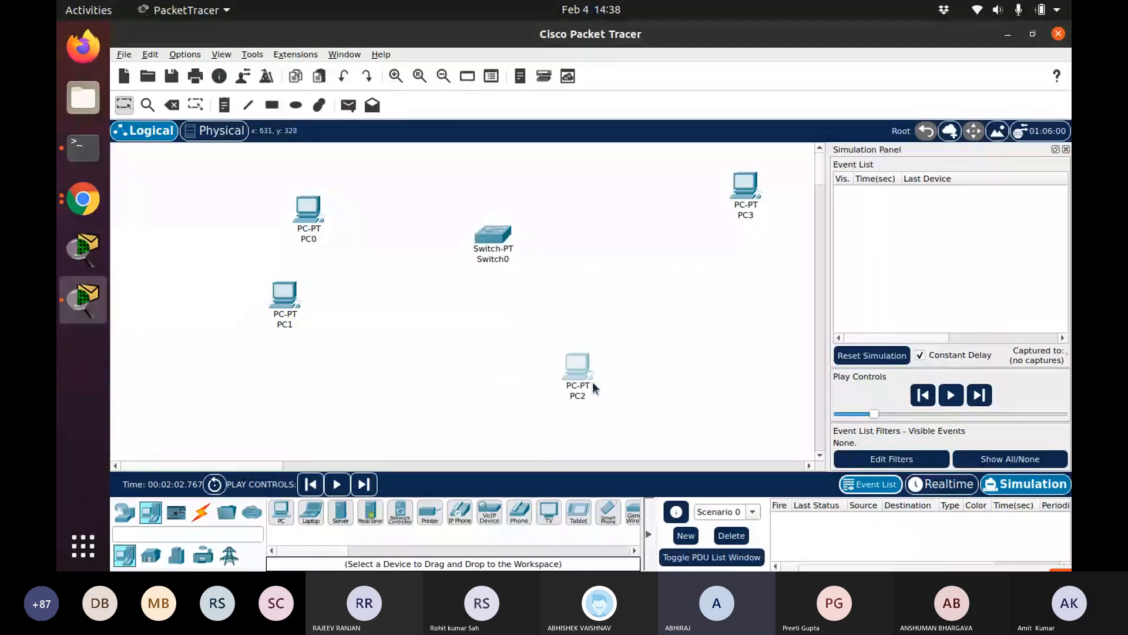
left_click_drag(595, 387, 675, 364)
left_click_drag(494, 238, 515, 291)
left_click_drag(293, 317, 325, 364)
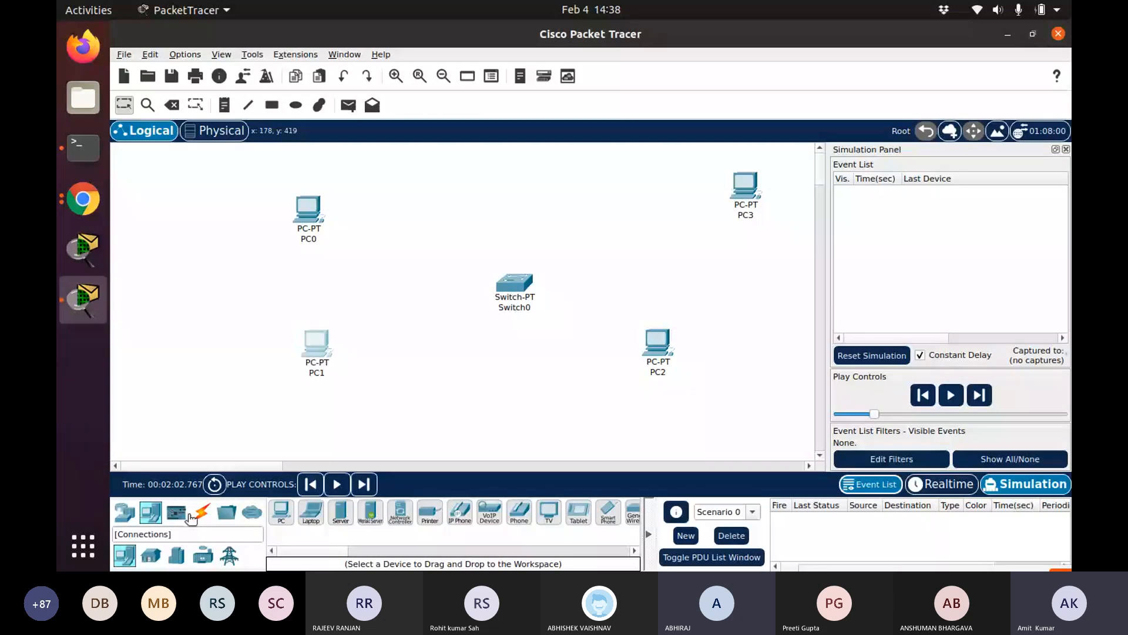
Connect PC0's FastEthernet0 to Switch0's FastEthernet0/1 with a copper straight-through cable
left_click(201, 513)
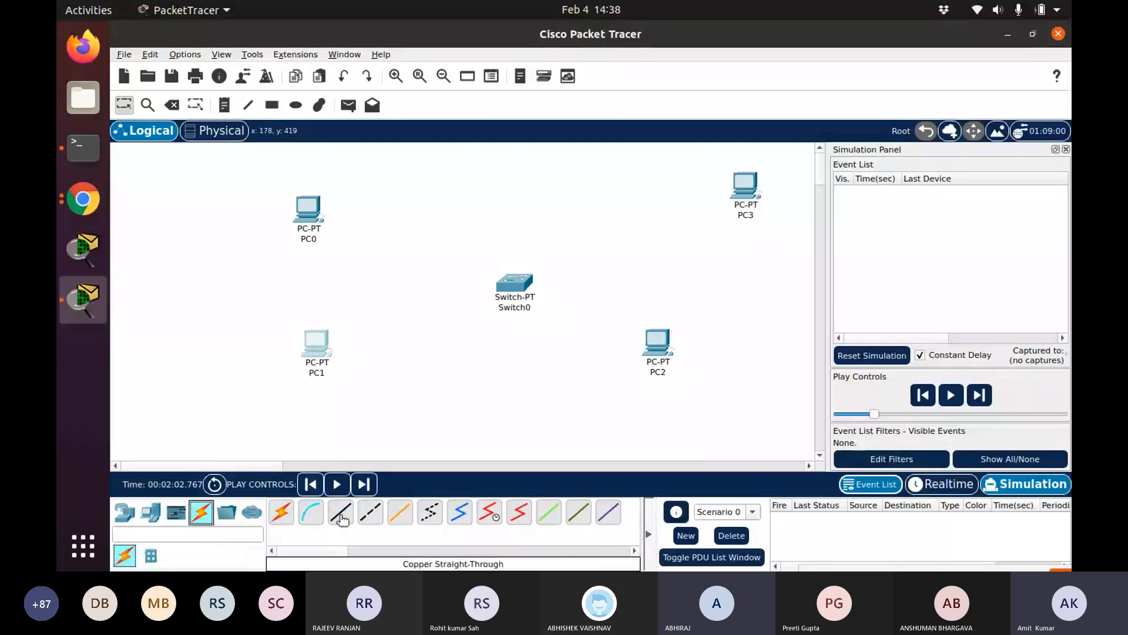
left_click(341, 516)
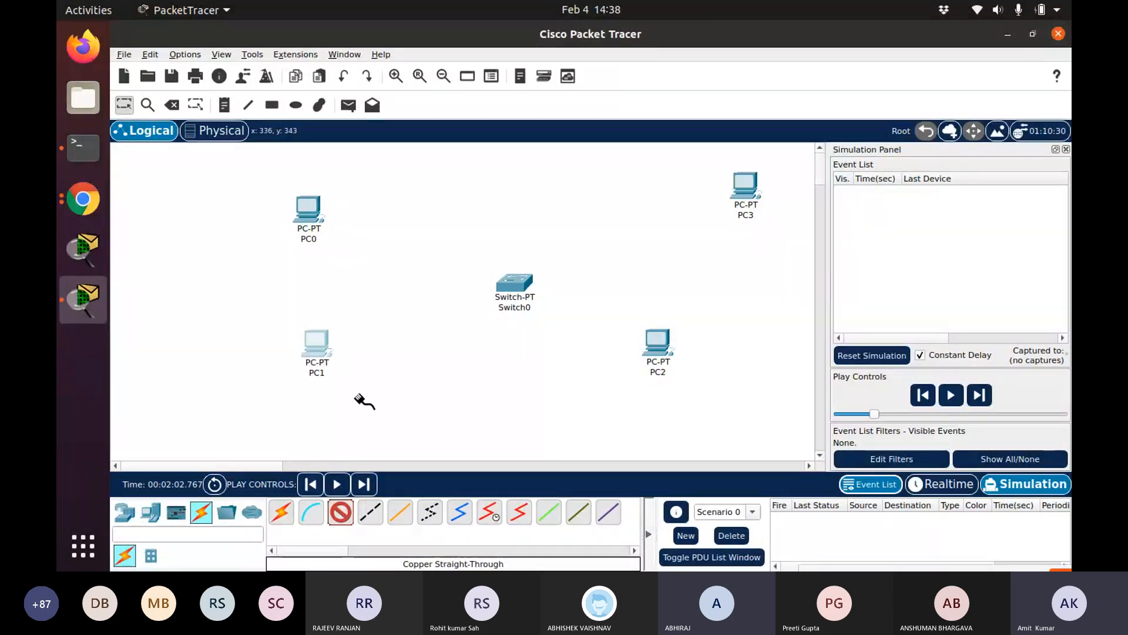
left_click(306, 223)
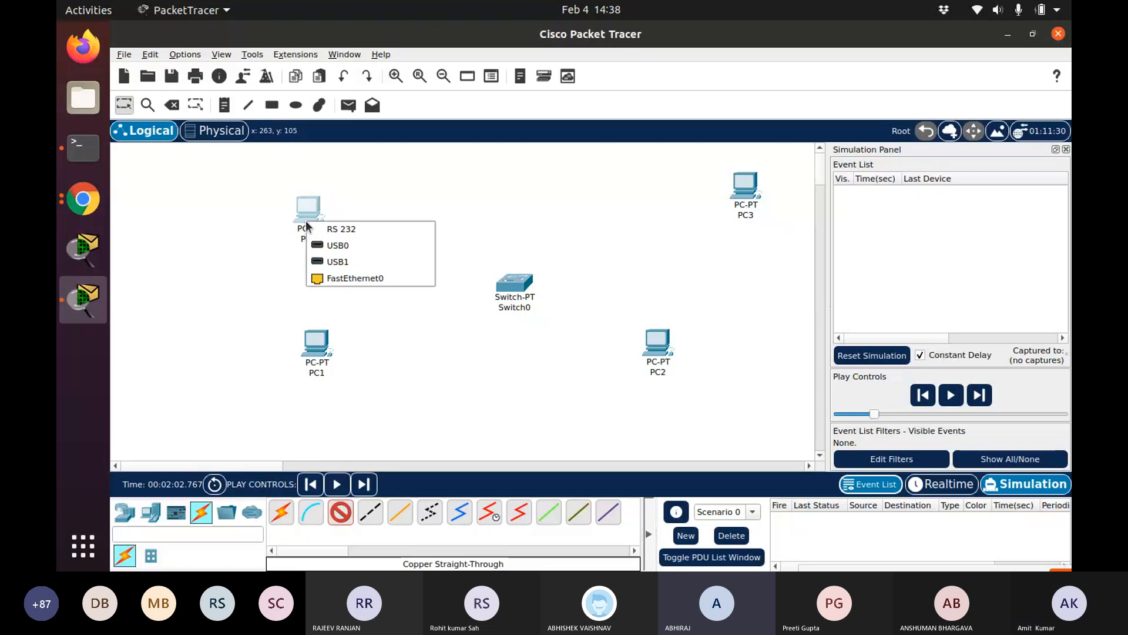
left_click(351, 280)
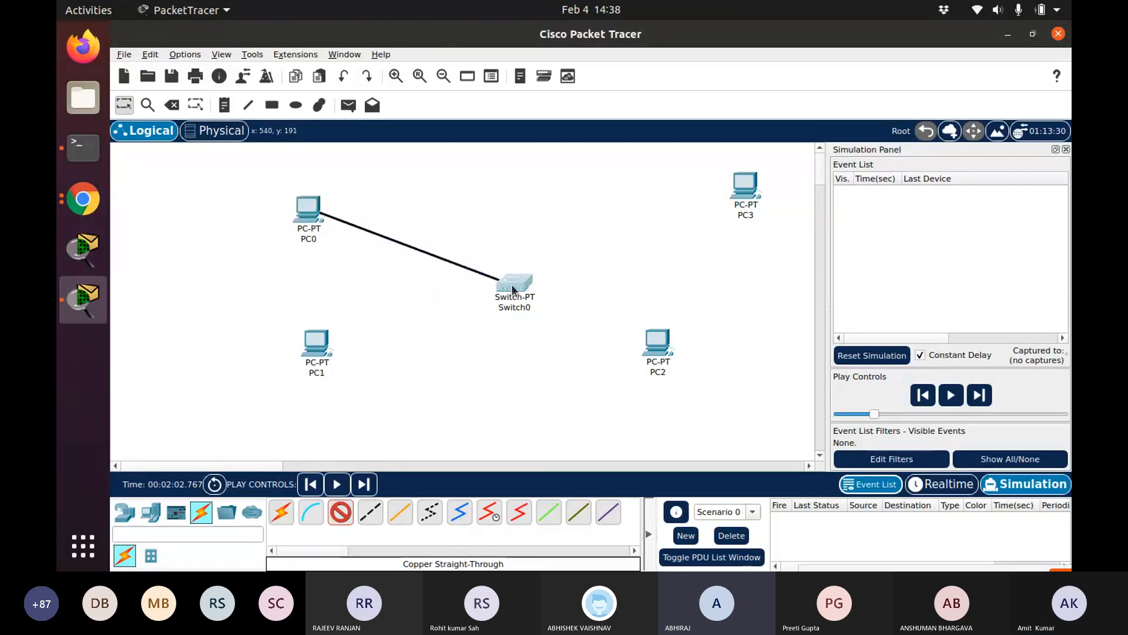
left_click(512, 288)
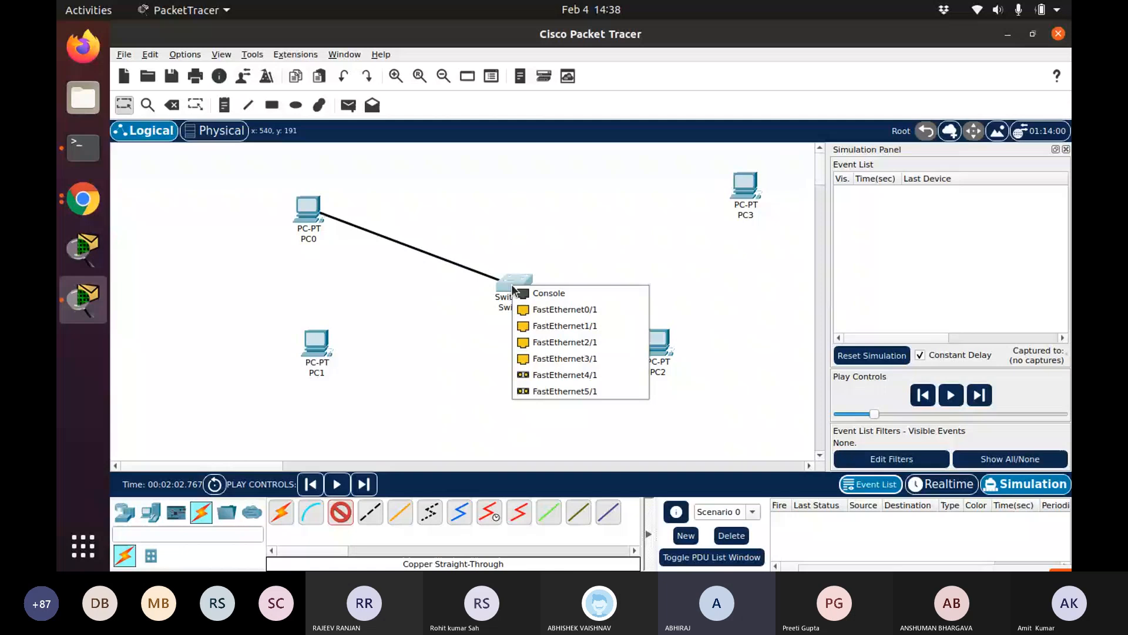
left_click(558, 309)
left_click(341, 511)
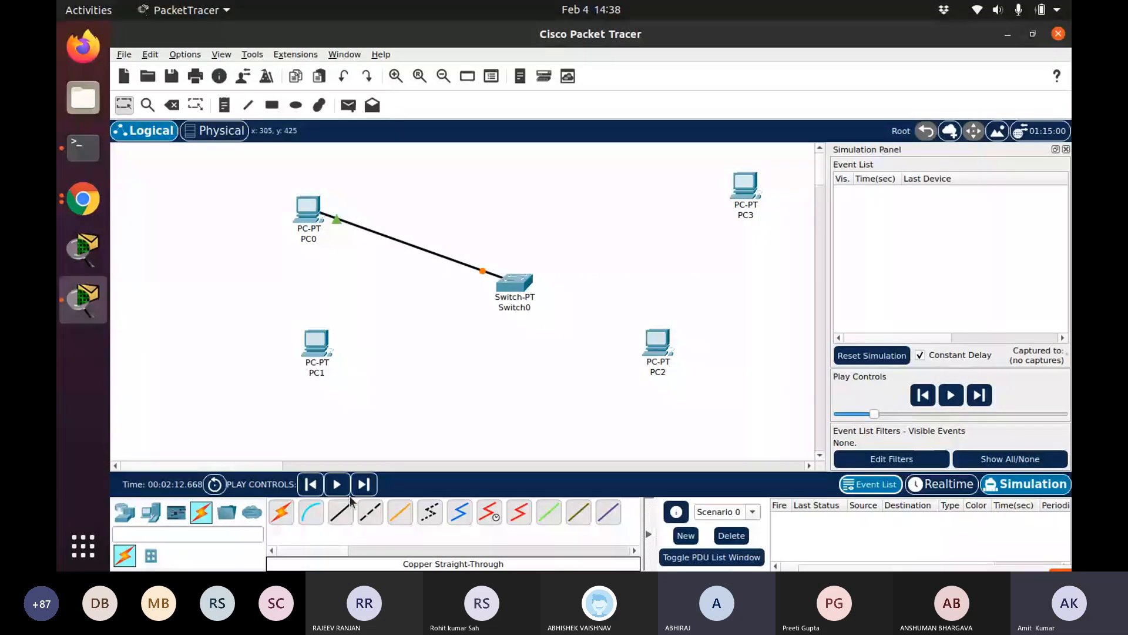
Connect PC1 and PC2 to Switch0 with copper straight-through cables from their FastEthernet0 ports
left_click(321, 348)
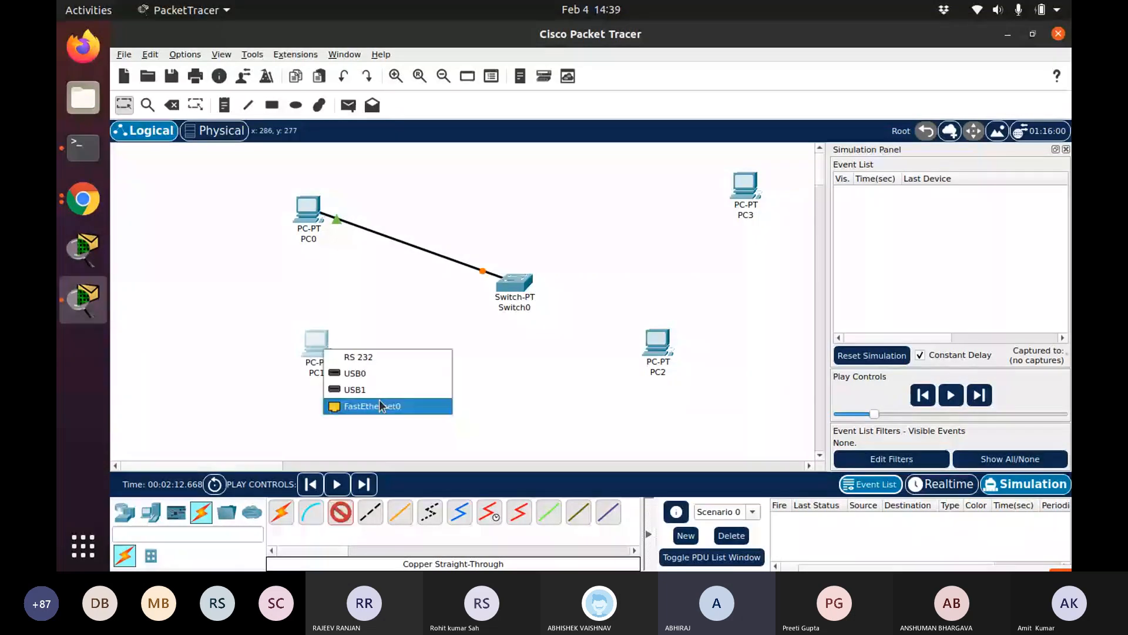
left_click(380, 403)
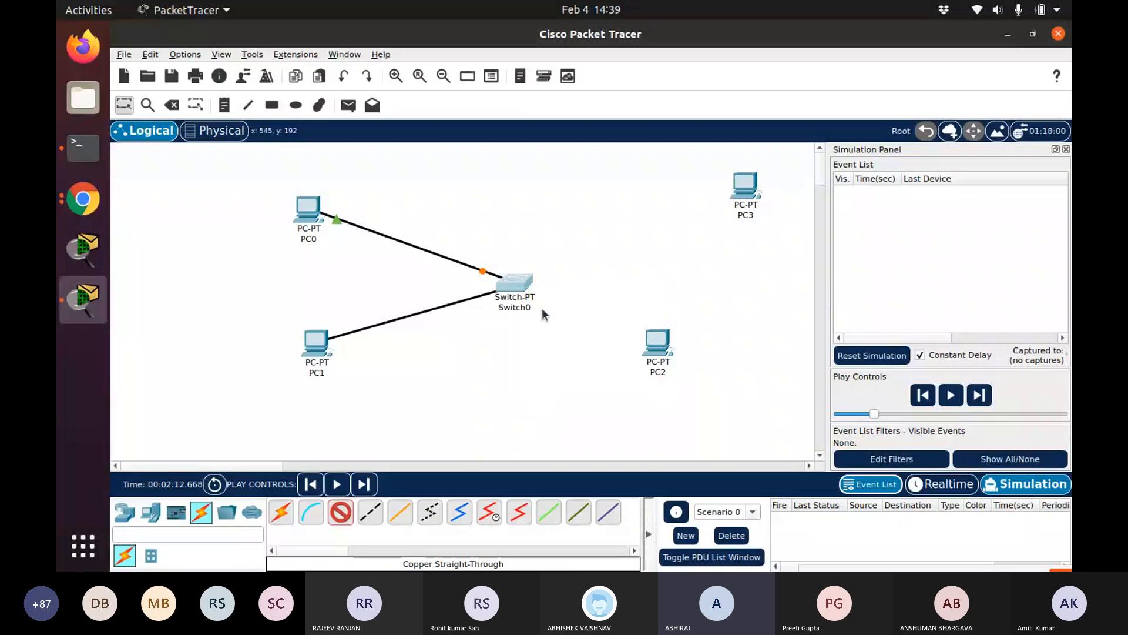
left_click(340, 511)
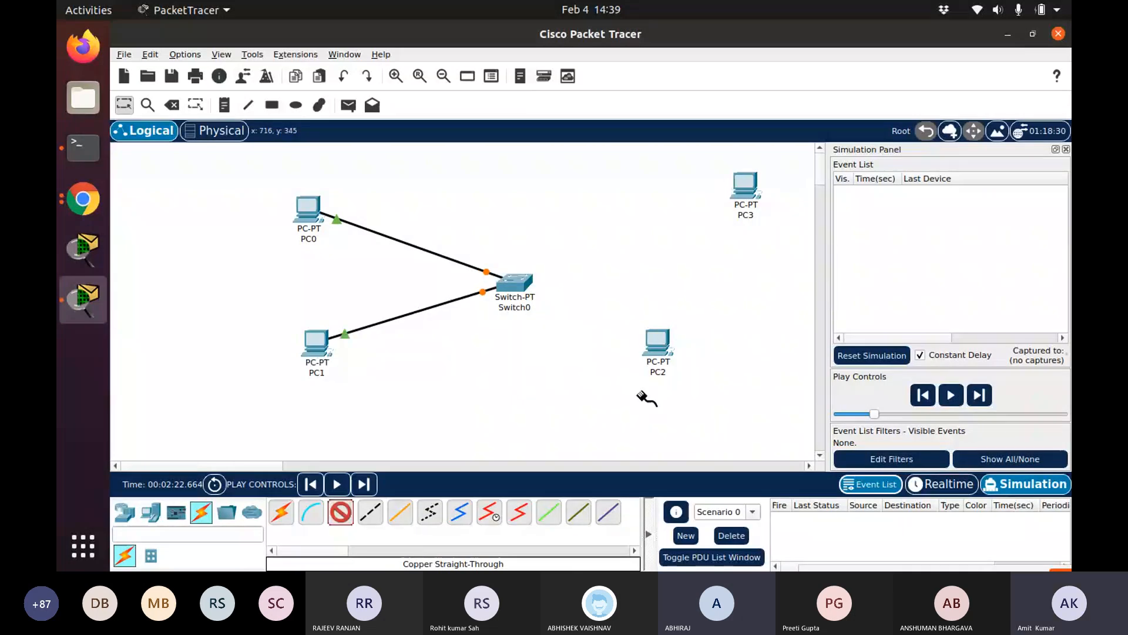
left_click(657, 341)
left_click(696, 395)
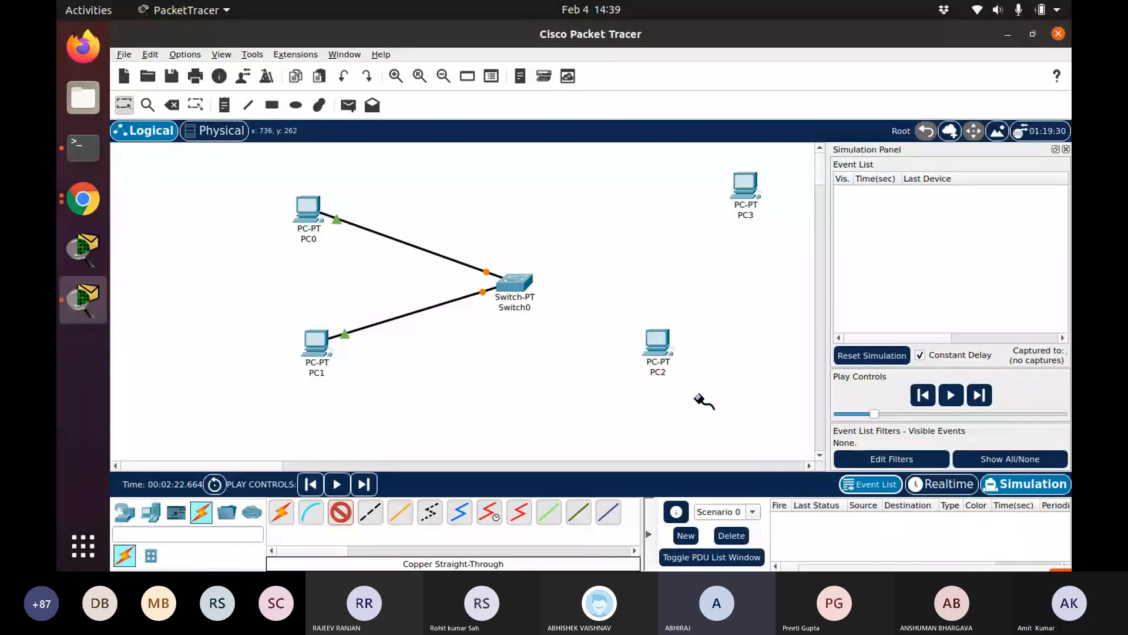
left_click(520, 284)
left_click(553, 320)
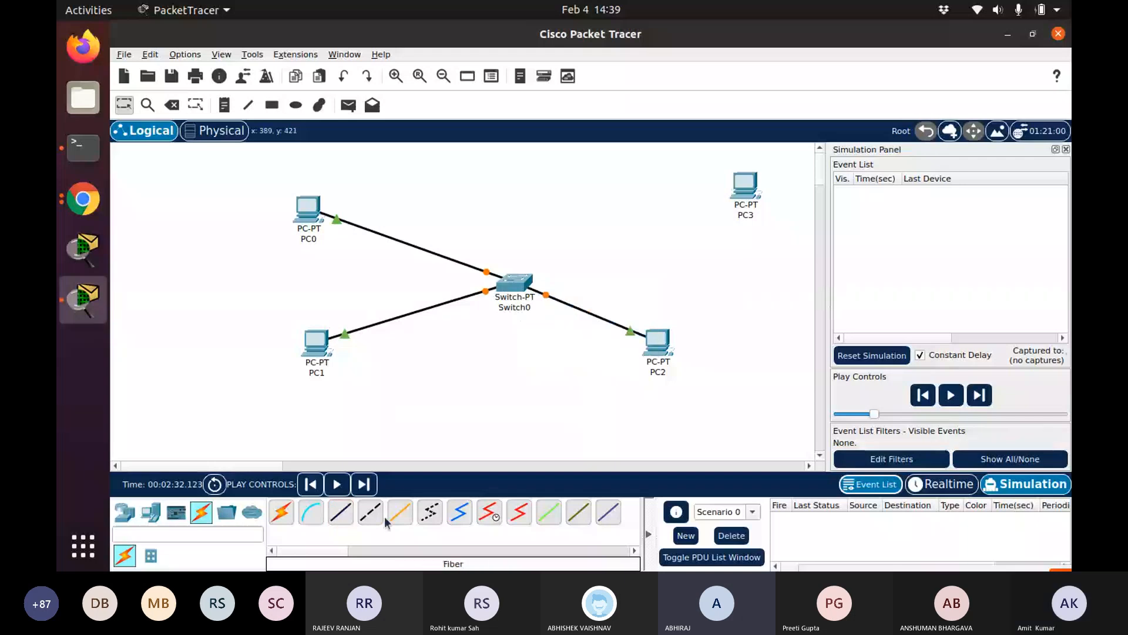
Connect PC3's FastEthernet0 to Switch0 with a copper straight-through cable
left_click(341, 512)
left_click(747, 188)
left_click(774, 244)
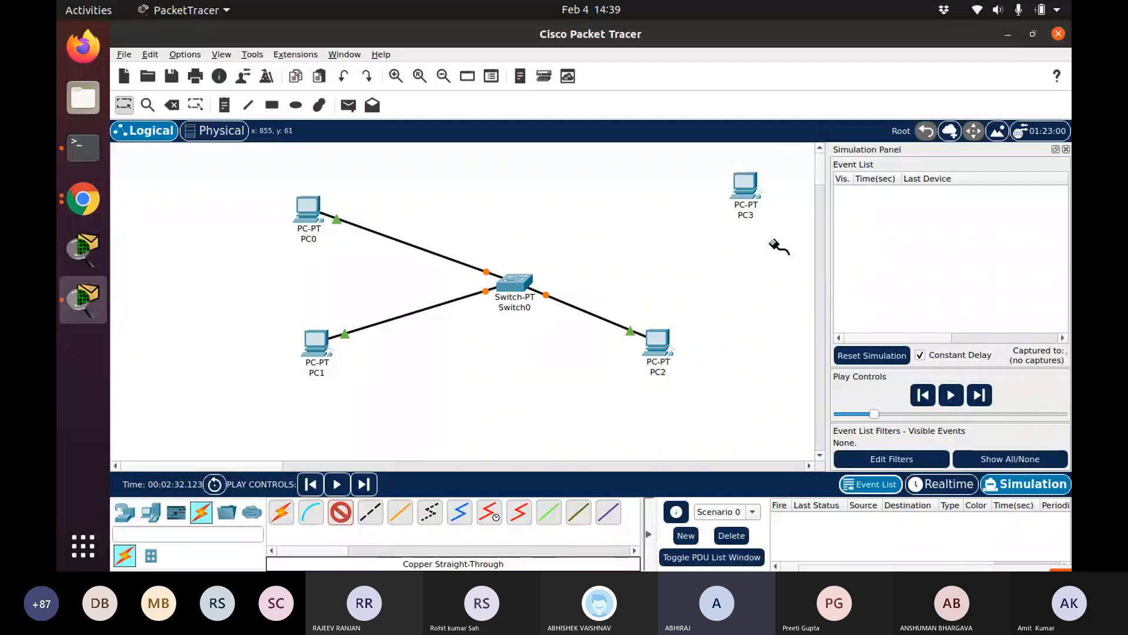
left_click(514, 285)
left_click(539, 304)
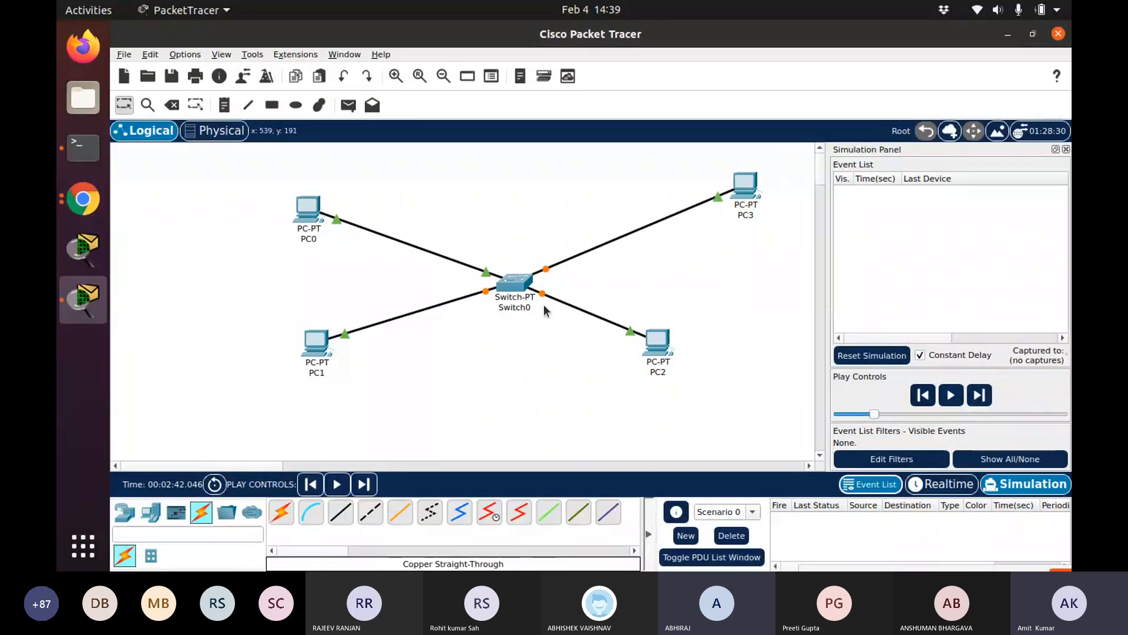
Set PC0's IPv4 address to 192.168.1.2 with subnet mask 255.255.255.0 in its IP Configuration
left_click(312, 207)
left_click(460, 71)
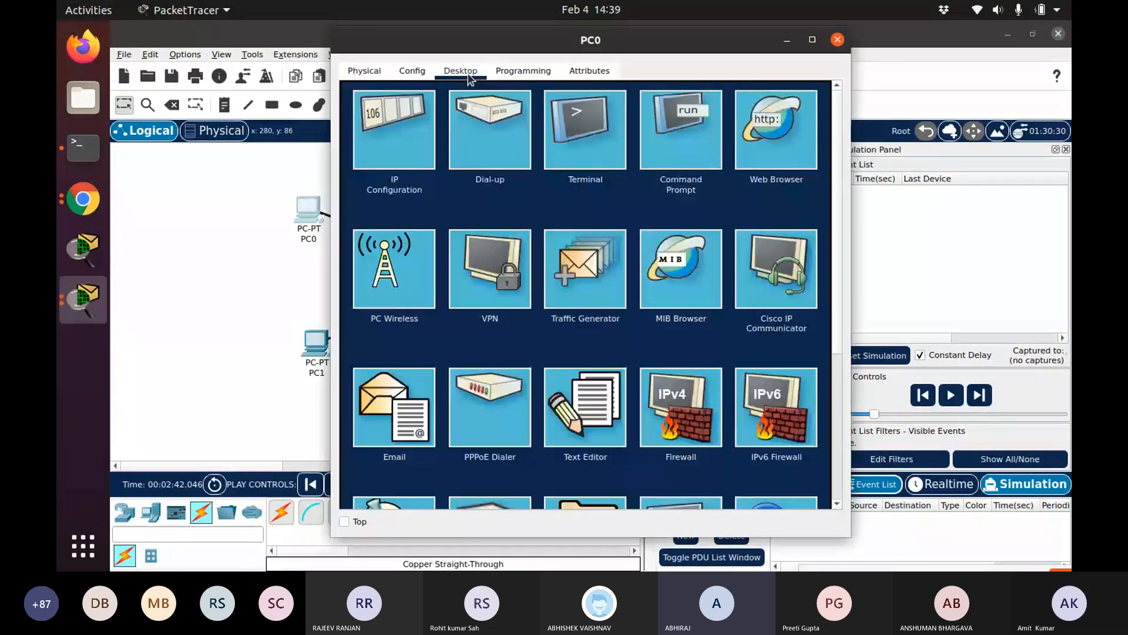
left_click(383, 125)
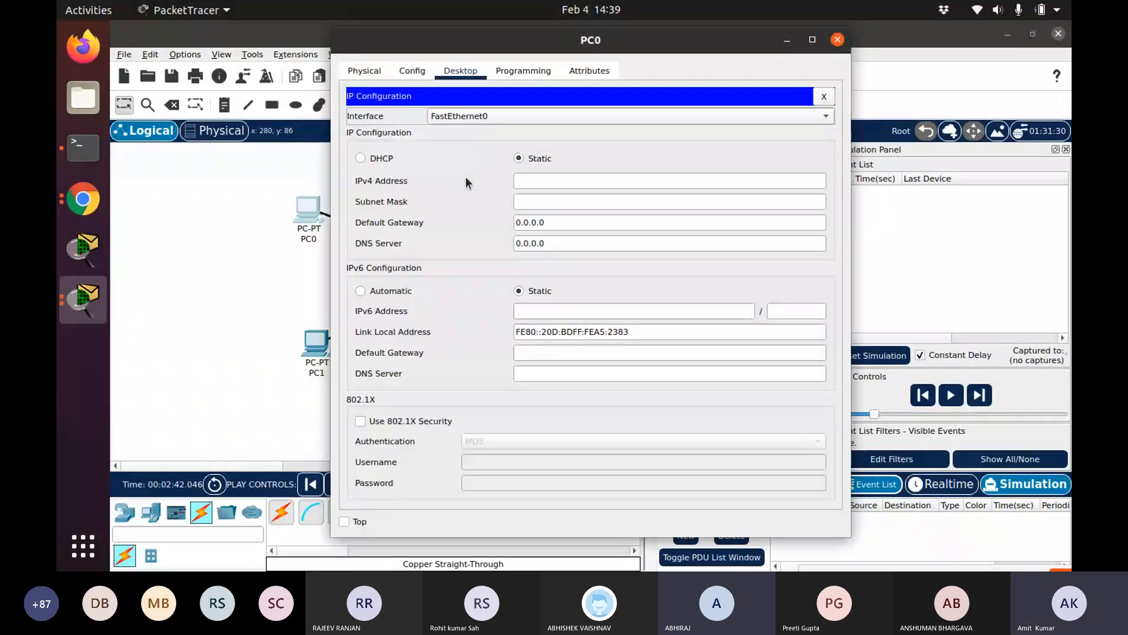
left_click(526, 179)
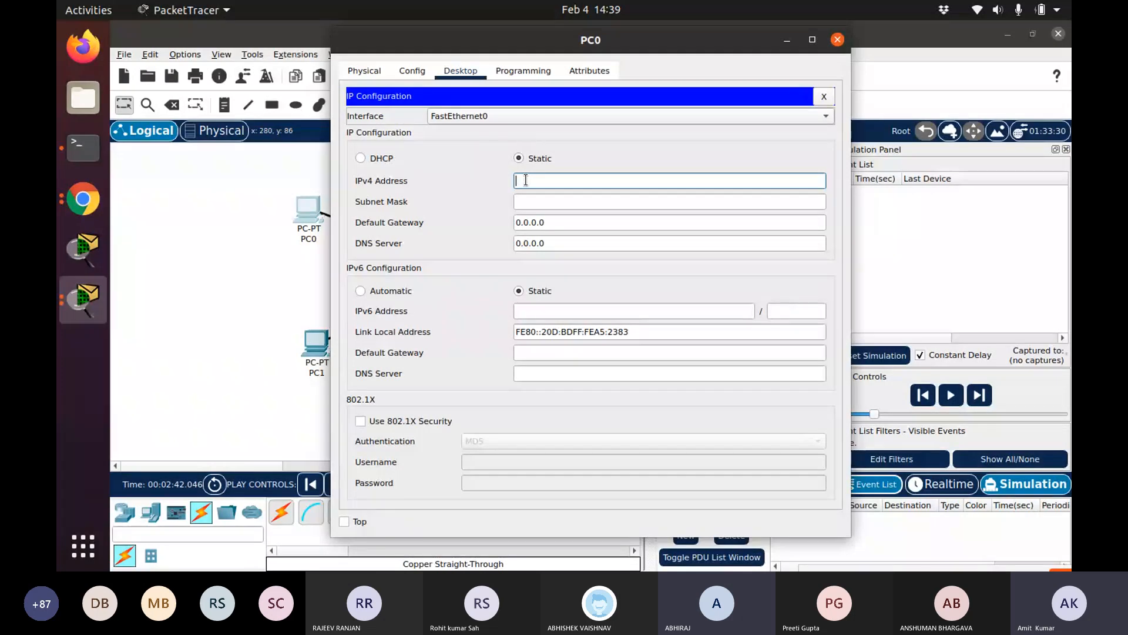
type("192.168.1.2")
key("Tab")
key("Tab")
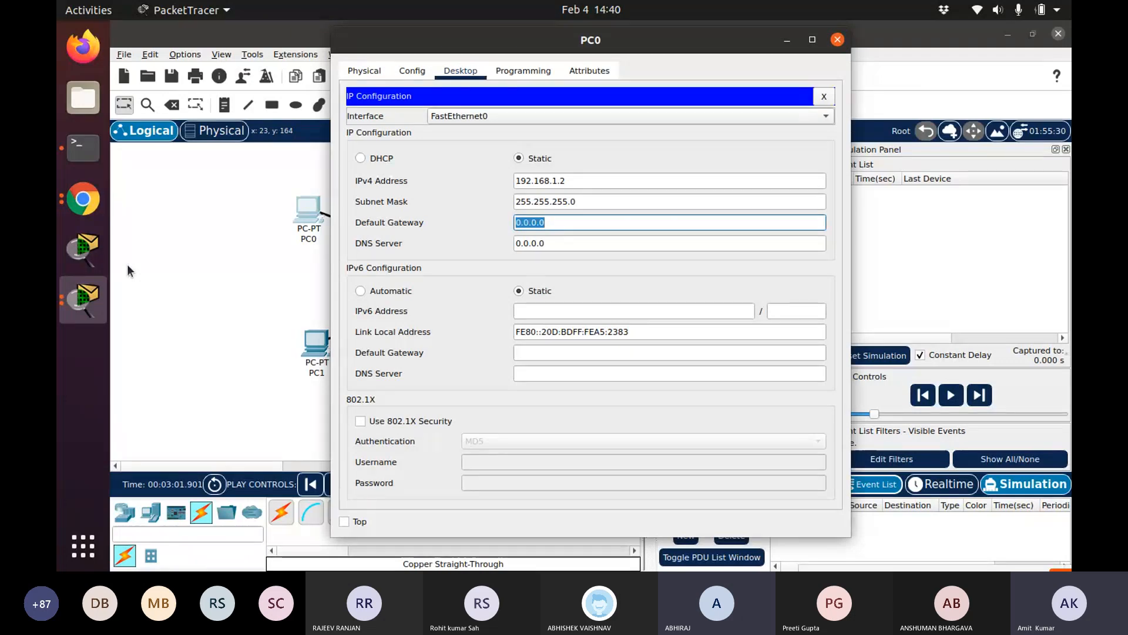
left_click(838, 40)
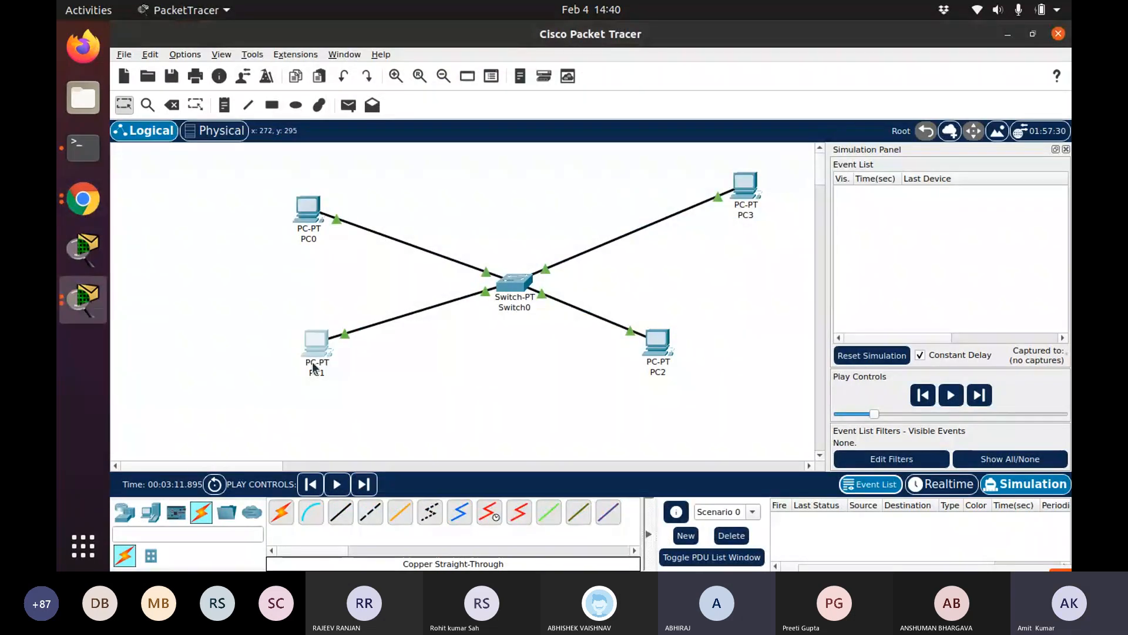
Set PC1's IPv4 address to 192.168.1.3 with subnet mask 255.255.255.0 in its IP Configuration
left_click(312, 361)
left_click(456, 75)
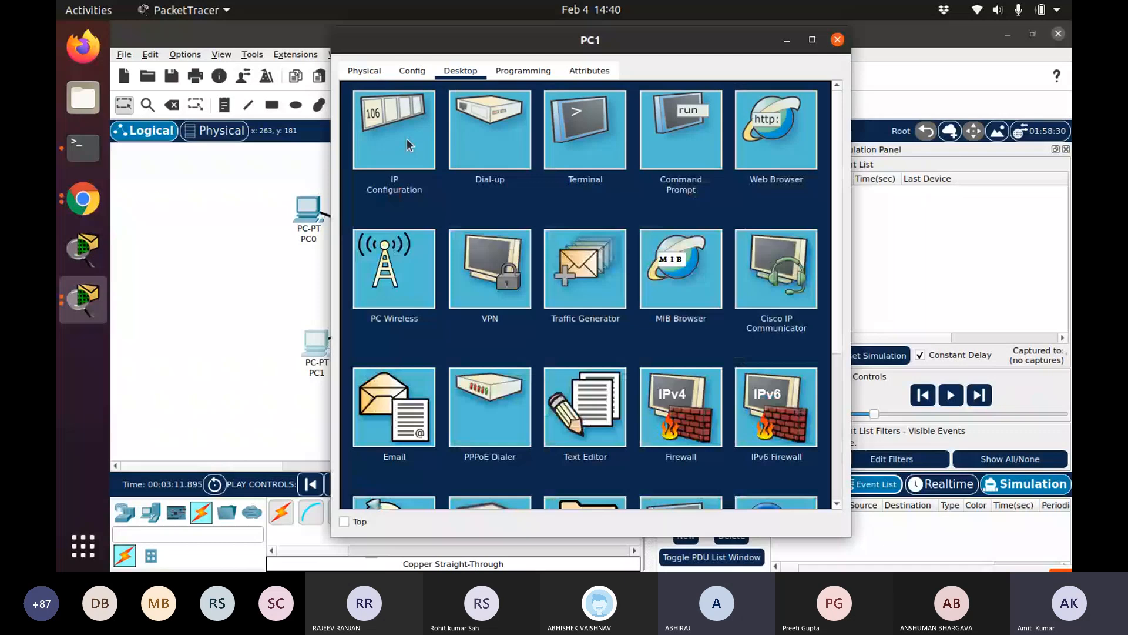
left_click(407, 138)
left_click(531, 178)
type("192.16")
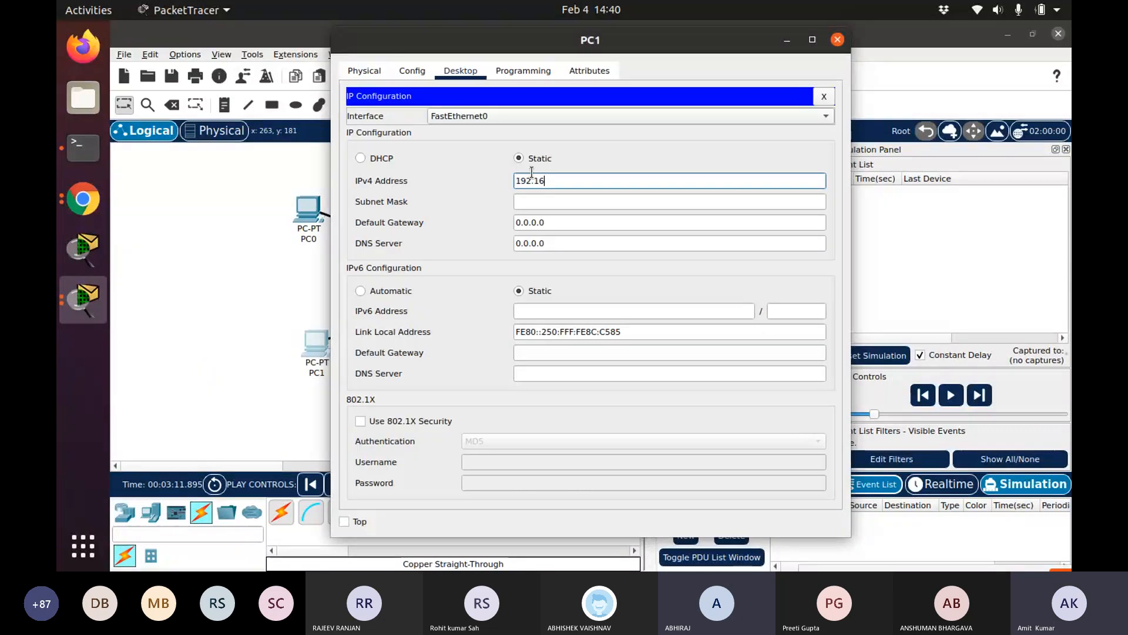
type("8.")
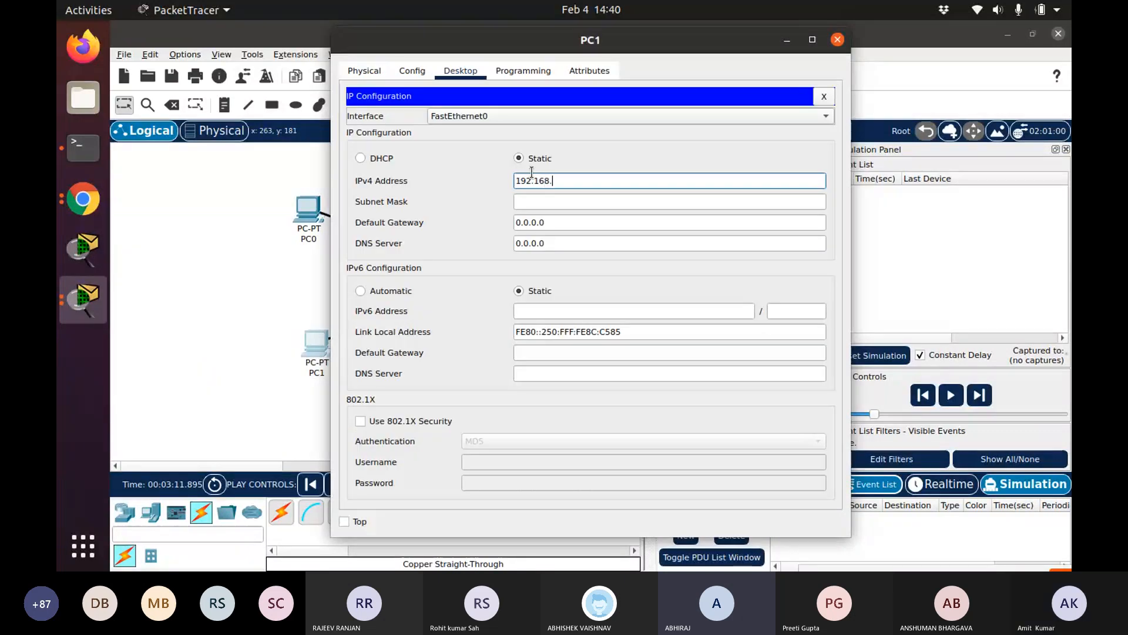
type("1.3")
key("Tab")
key("Tab")
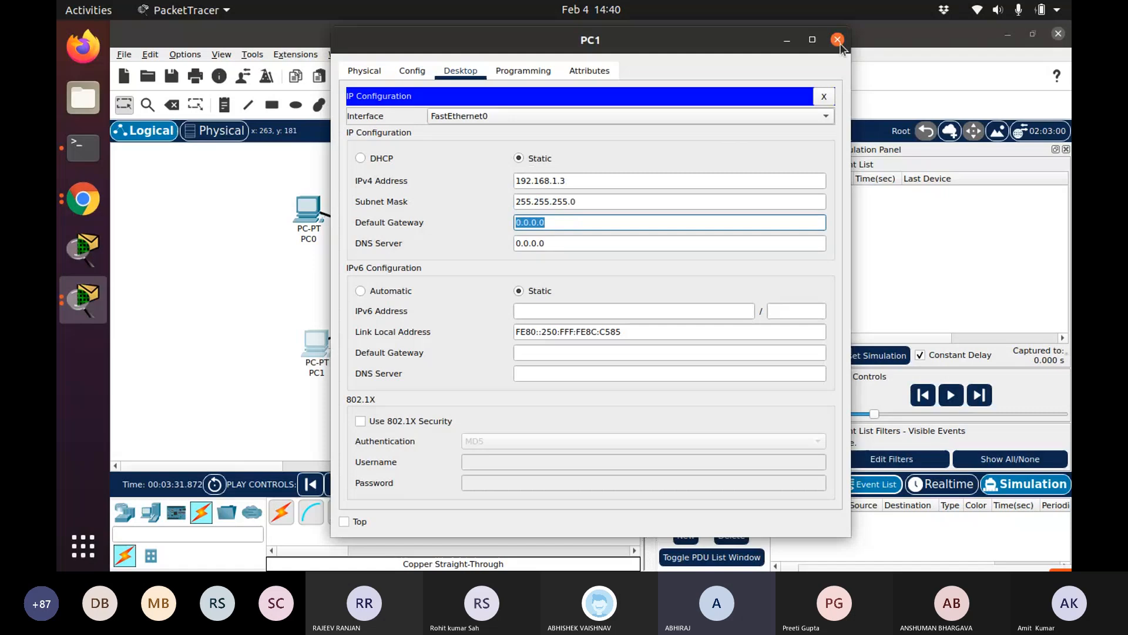
left_click(837, 40)
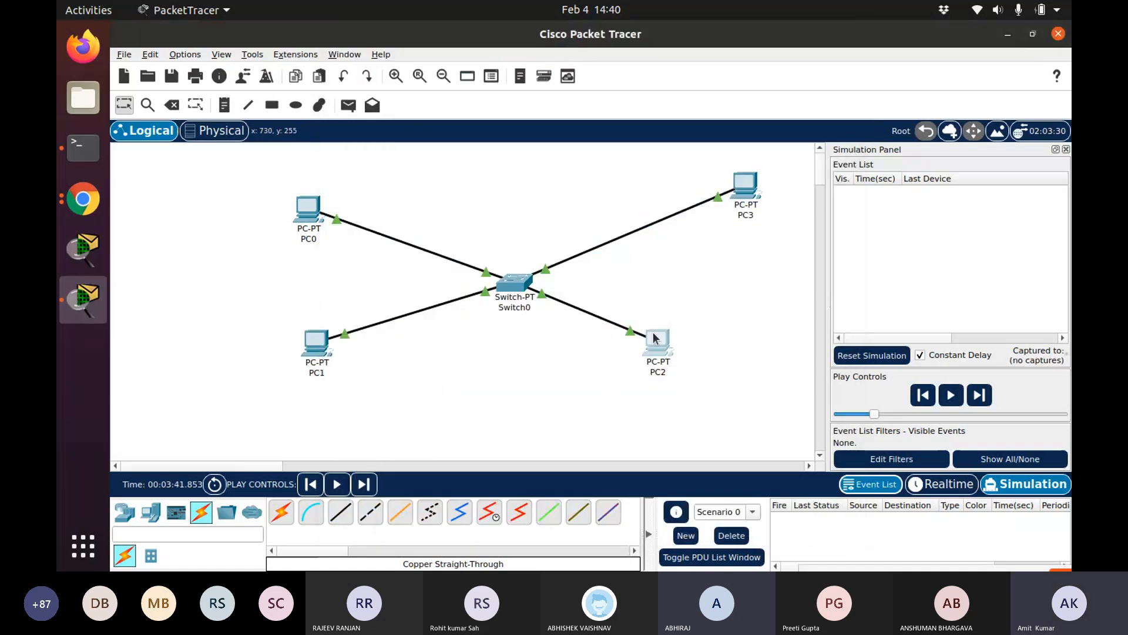
Set PC2's IPv4 address to 192.168.1.4 with subnet mask 255.255.255.0 in its IP Configuration
left_click(655, 338)
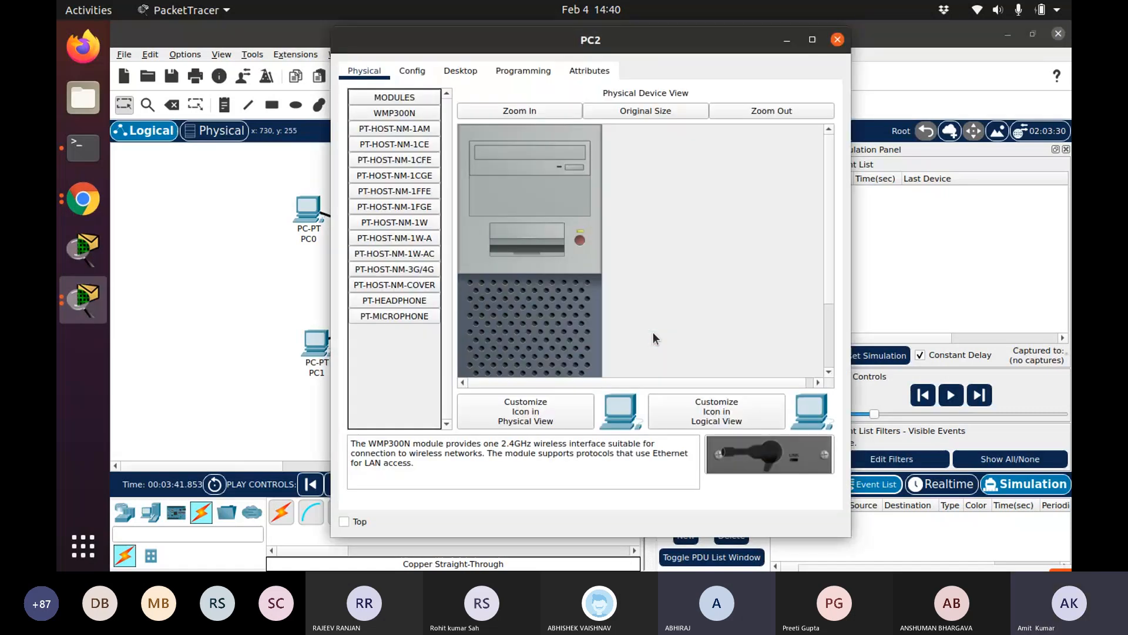
left_click(454, 70)
left_click(520, 179)
type("192.16")
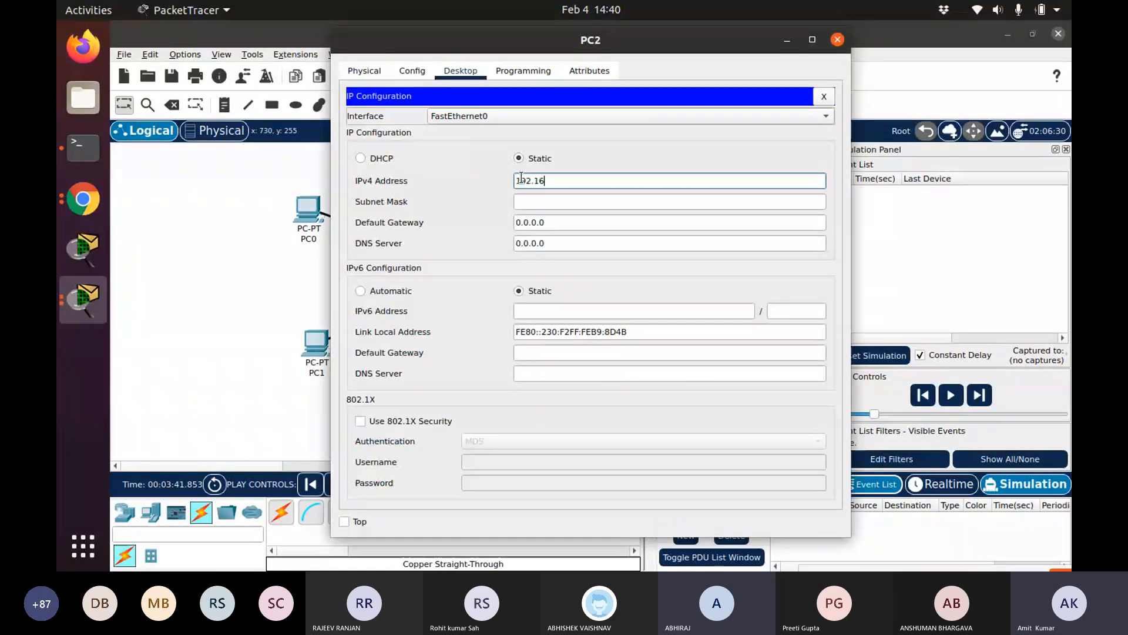
type("8")
type(".1")
type(".5")
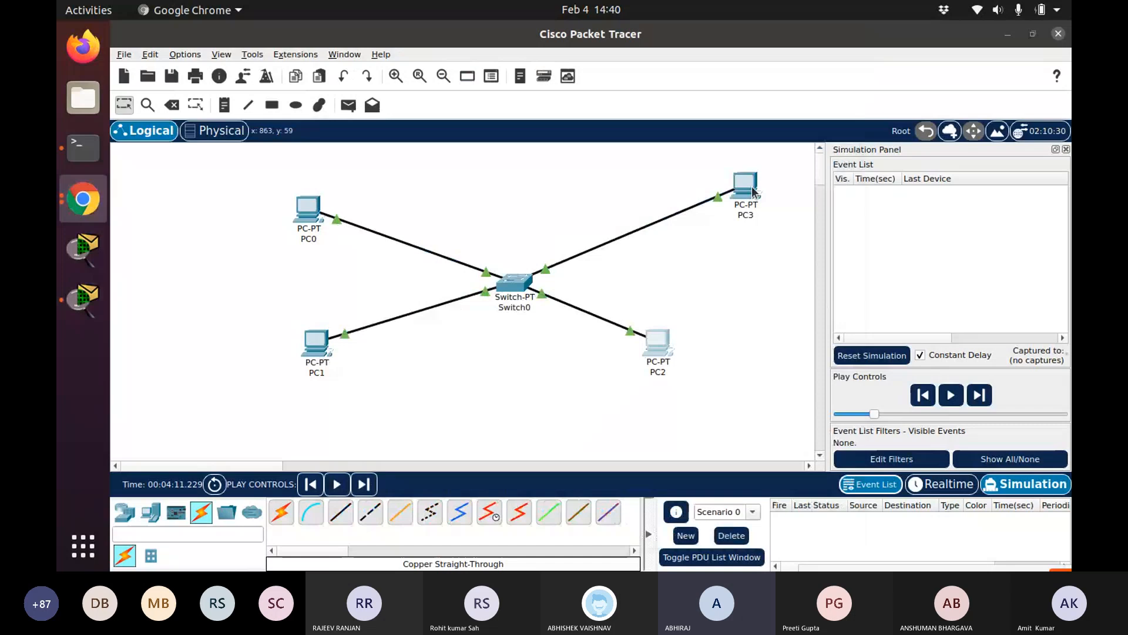
Set PC3's IPv4 address to 192.168.1.5 with subnet mask 255.255.255.0 in its IP Configuration
left_click(754, 191)
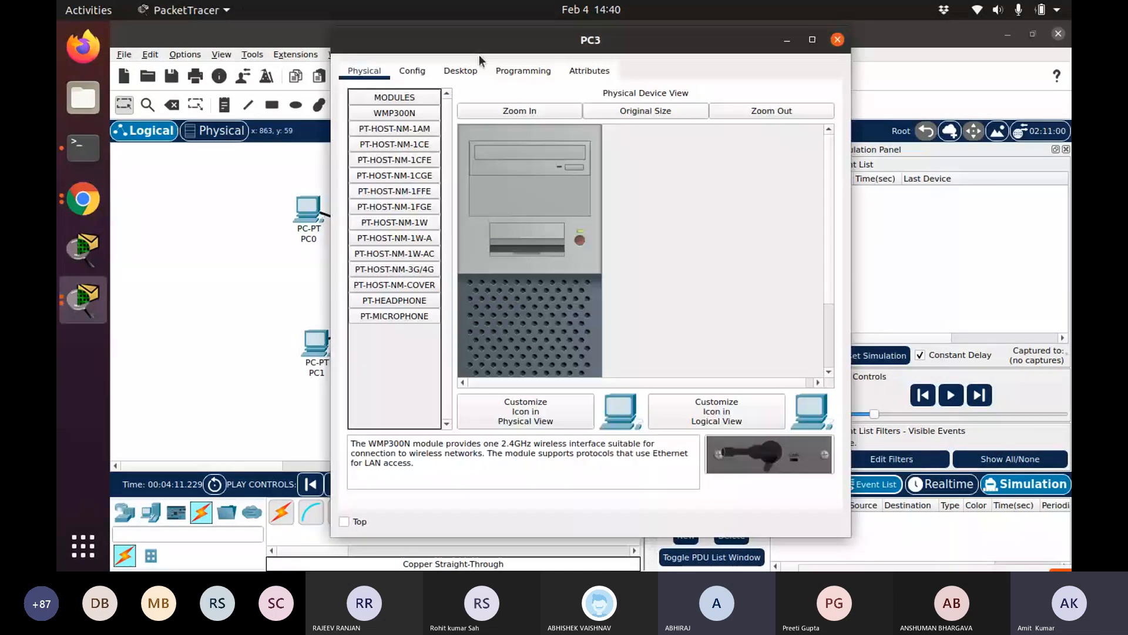
left_click(462, 69)
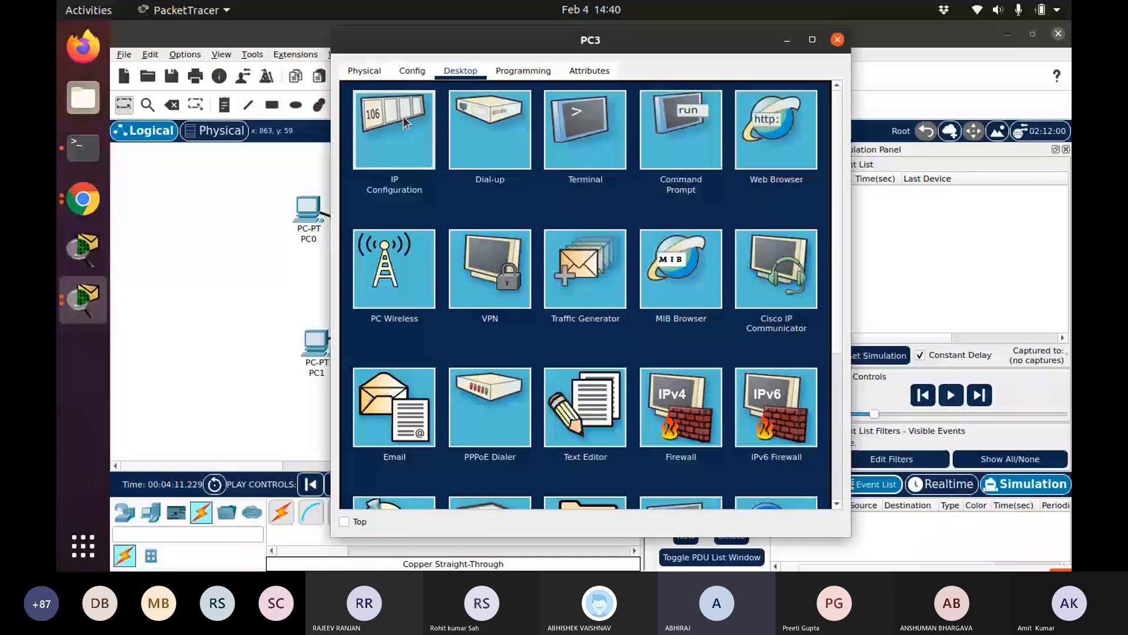
left_click(403, 116)
left_click(530, 181)
type("192.1")
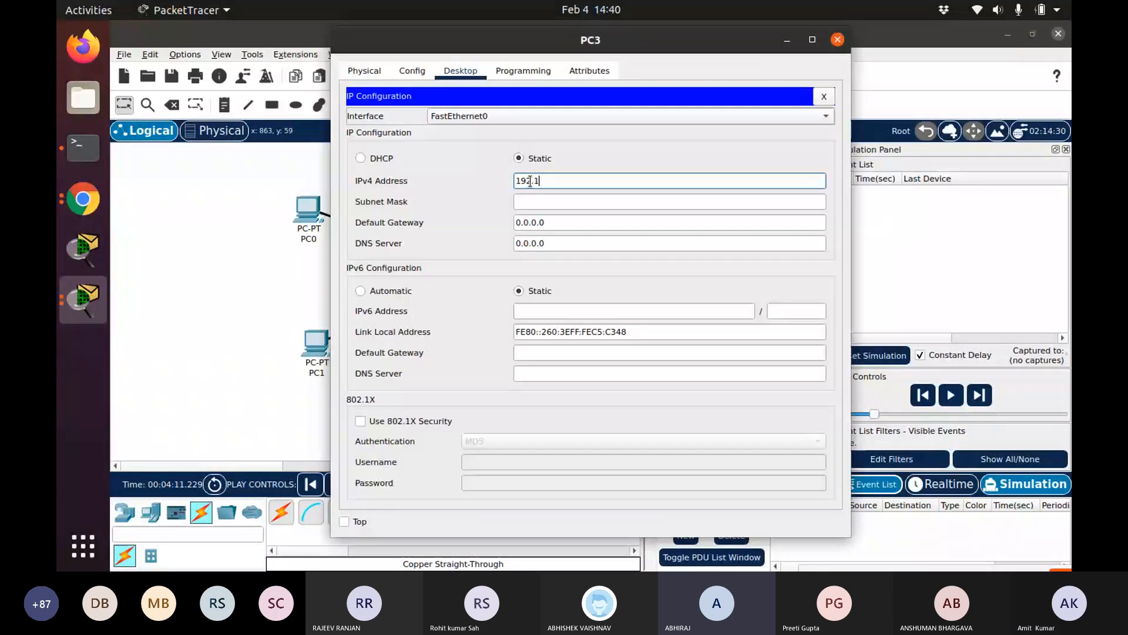
type("68.1.5")
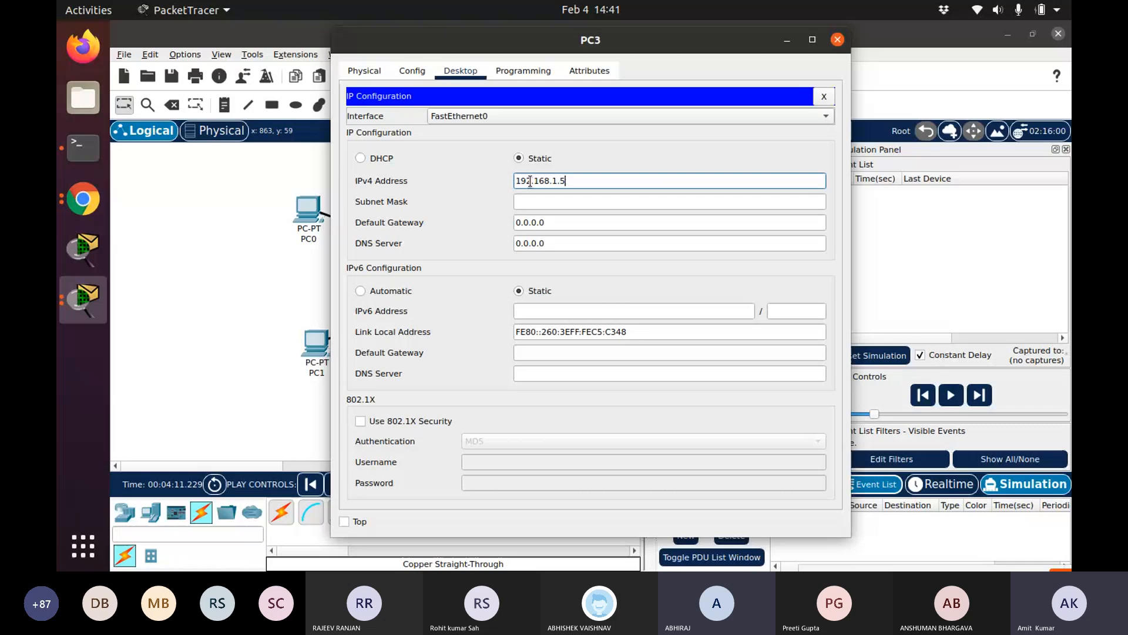
key("Tab")
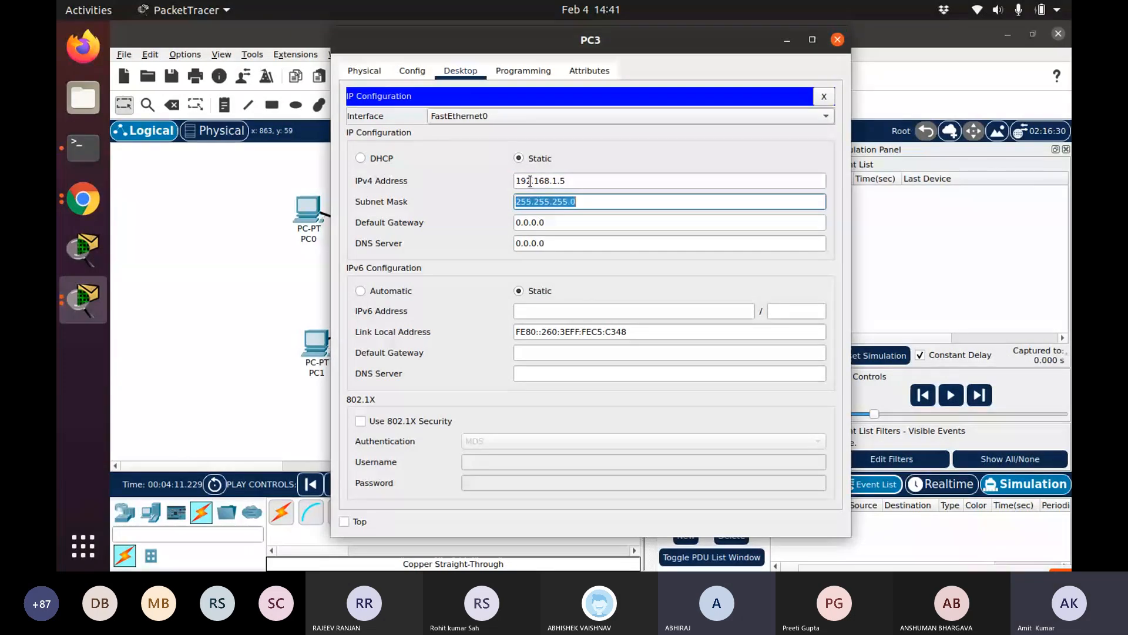
left_click(839, 40)
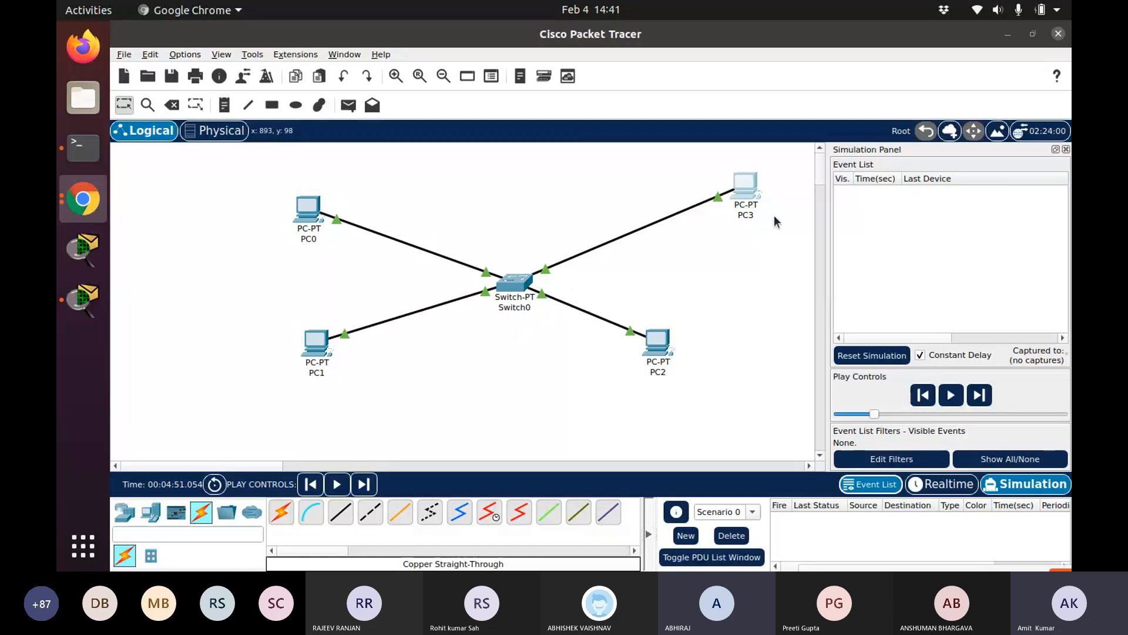
Edit the simulation event filters to show only ARP and ICMP events
left_click(891, 459)
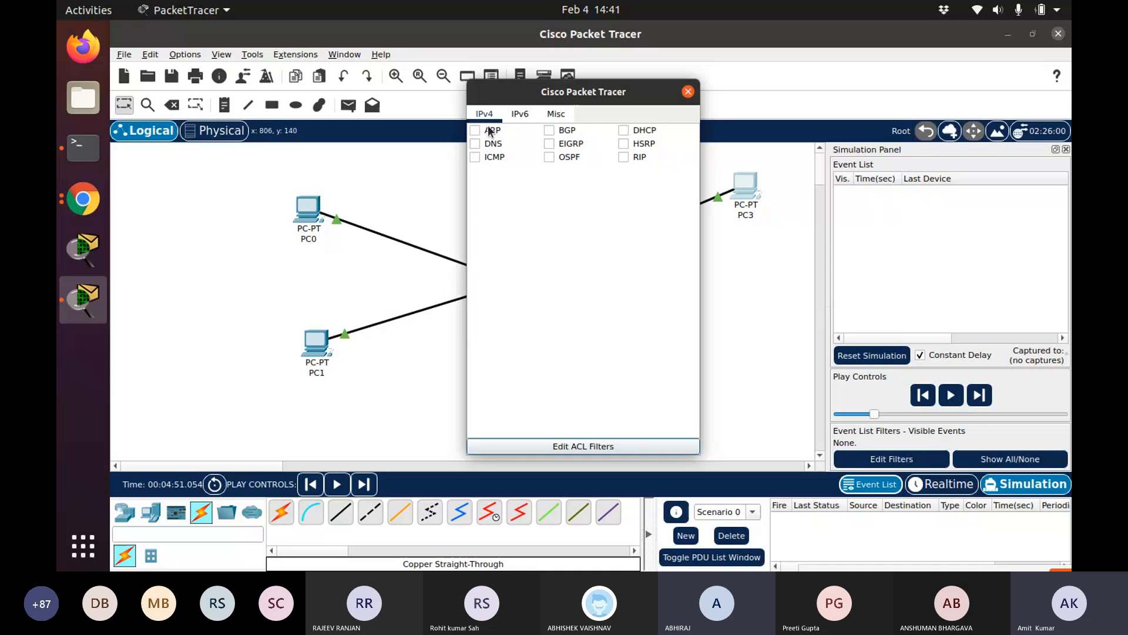
left_click(475, 157)
left_click(475, 130)
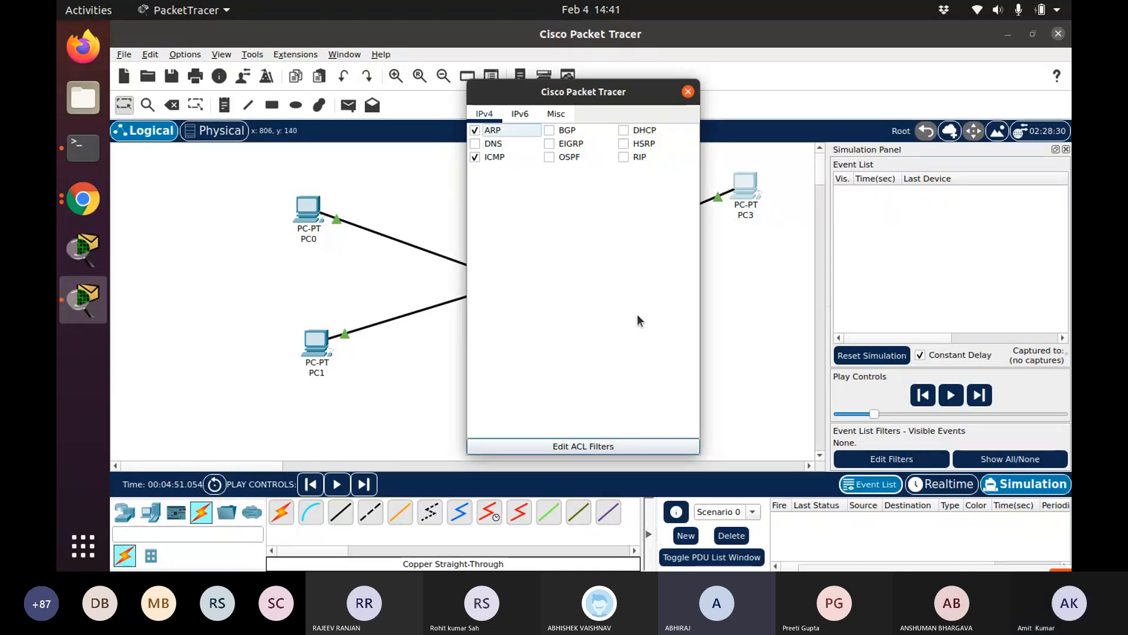
left_click(692, 92)
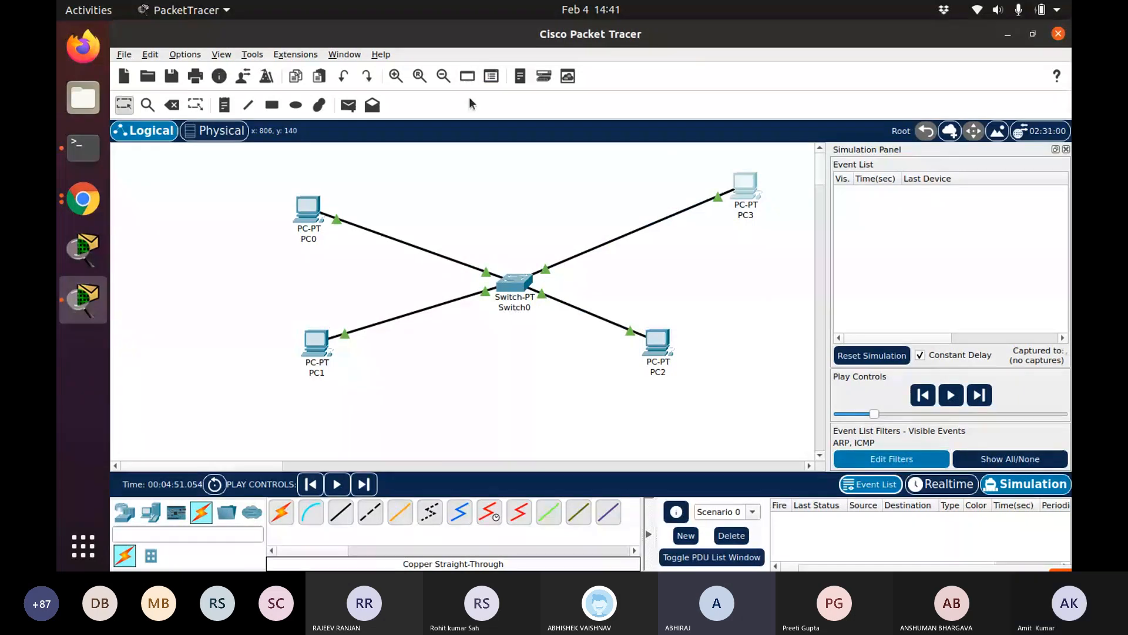
Add a simple PDU from PC0 to PC2
left_click(348, 106)
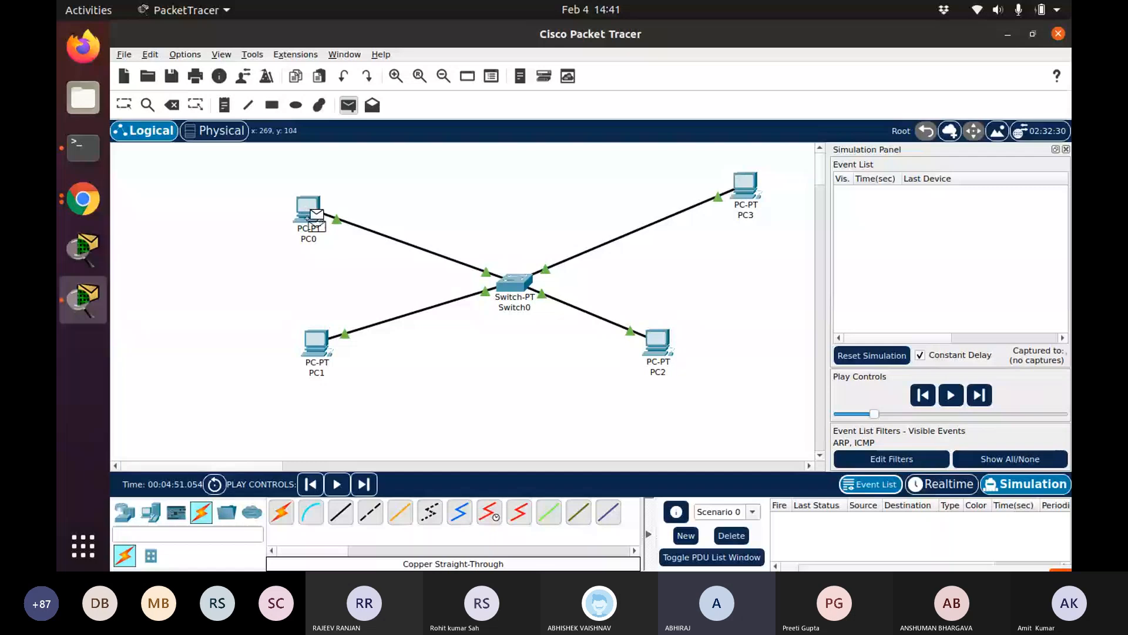
left_click(311, 213)
left_click(657, 341)
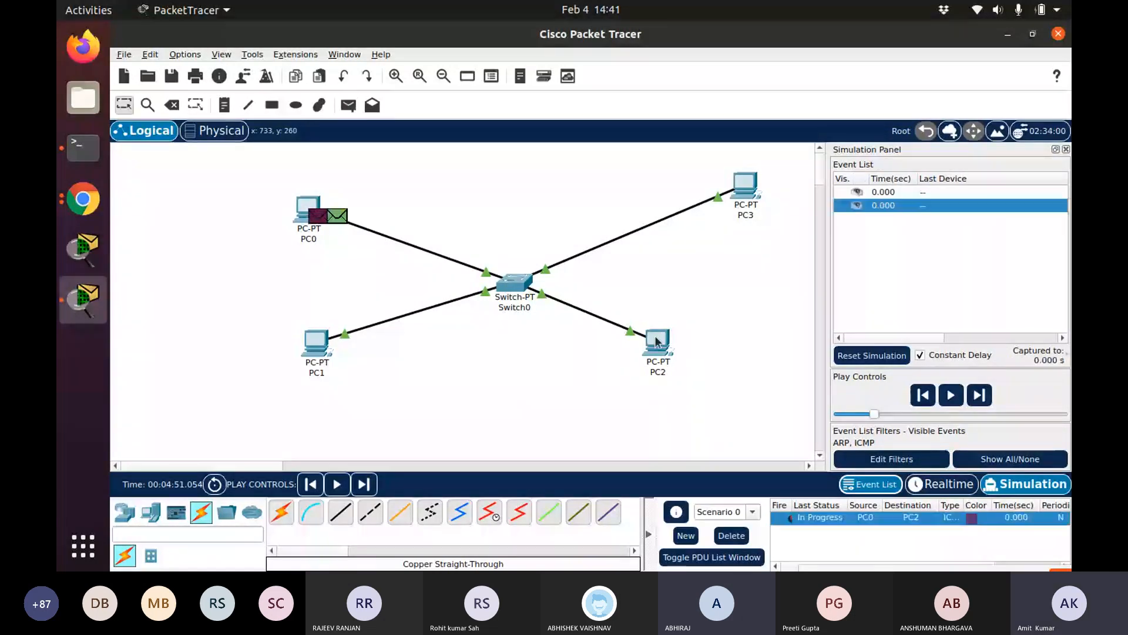
Open Switch0's CLI and press Enter to reach the Switch prompt
mouse_move(510, 293)
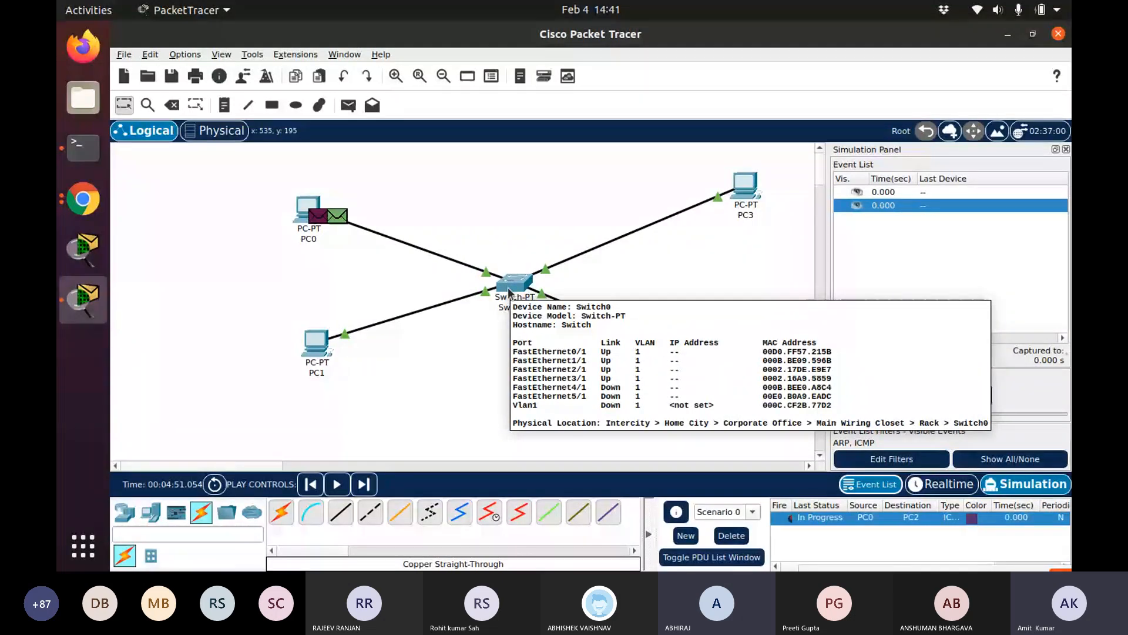
left_click(510, 293)
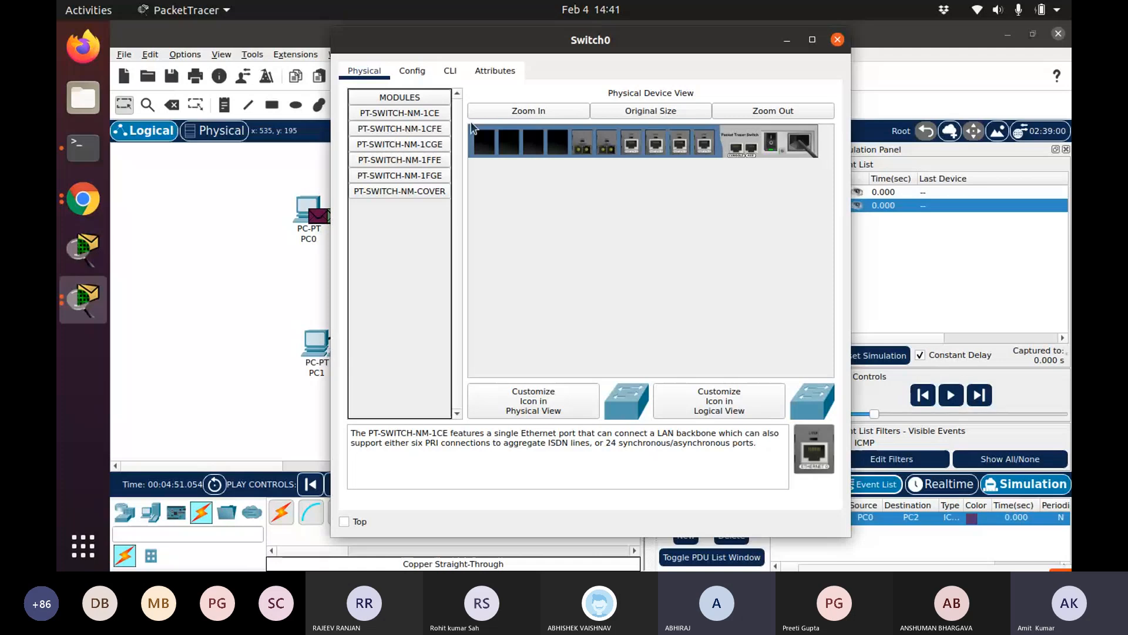
left_click(458, 71)
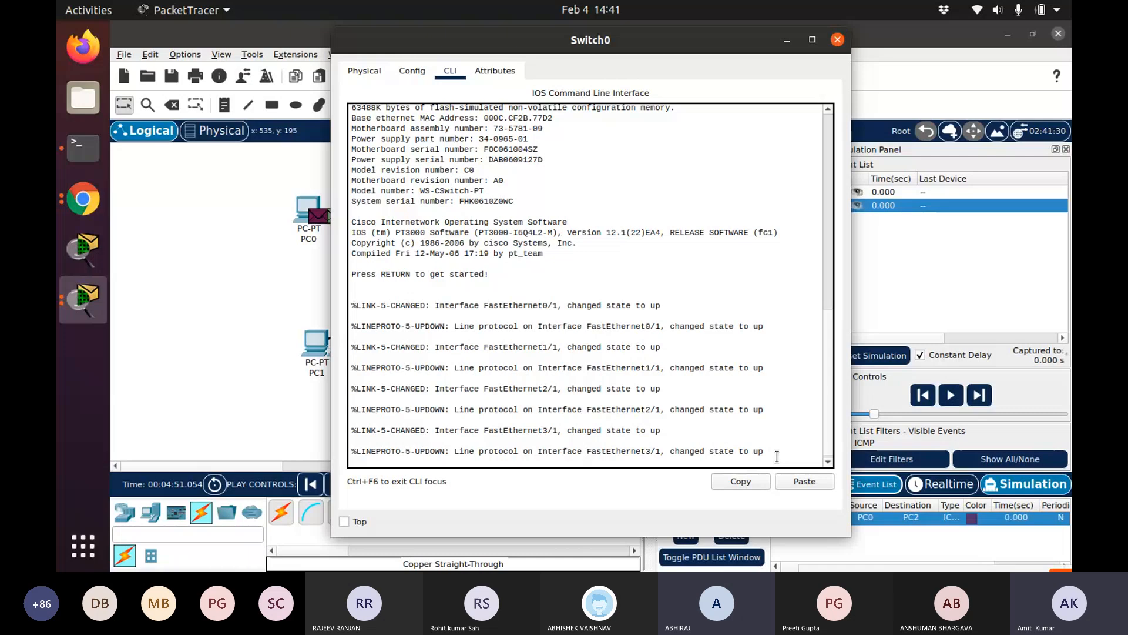
key("Return")
key("Return")
key("Return")
key("Return")
key("Return")
key("Return")
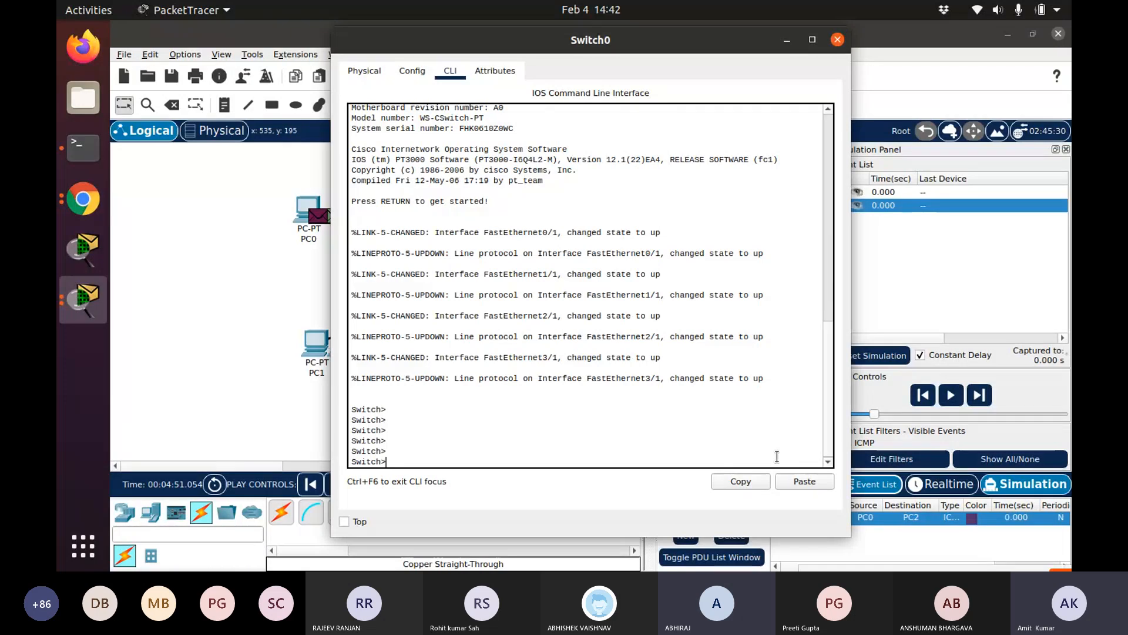
Display Switch0's MAC address table with show mac-address-table in the CLI, then close the Switch0 window
type("show mac-")
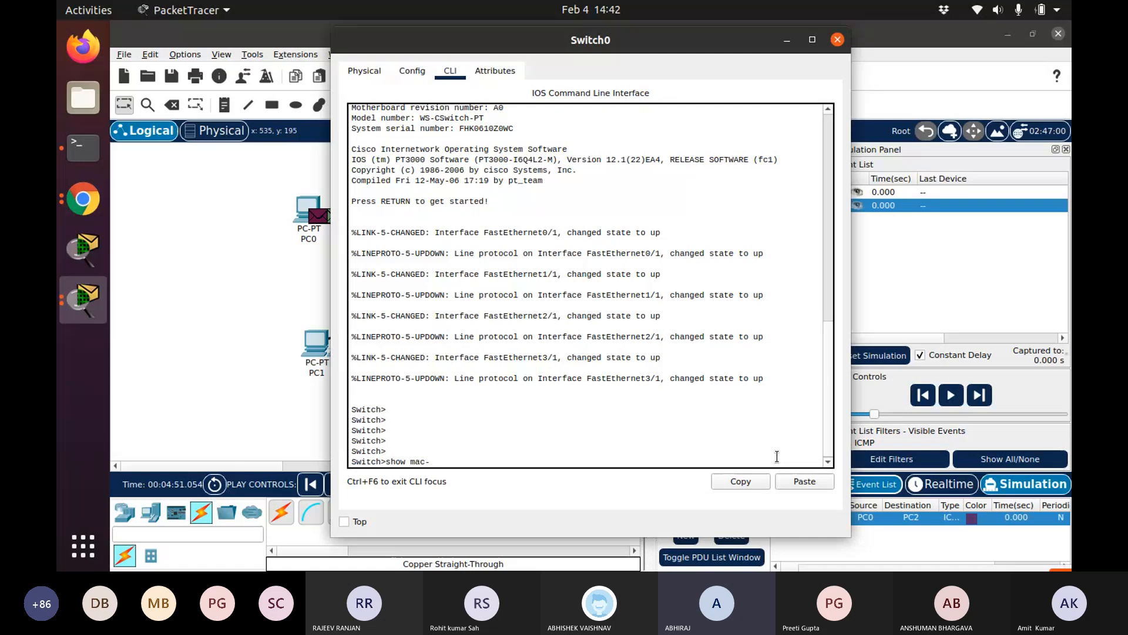
type("add")
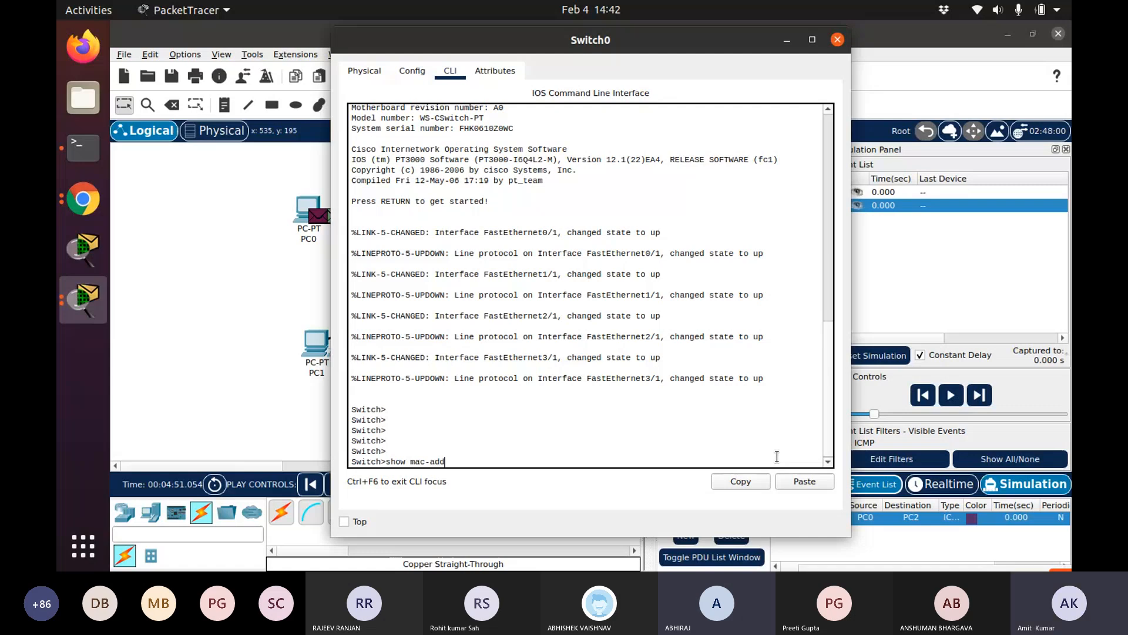
type("ress-table")
key("Return")
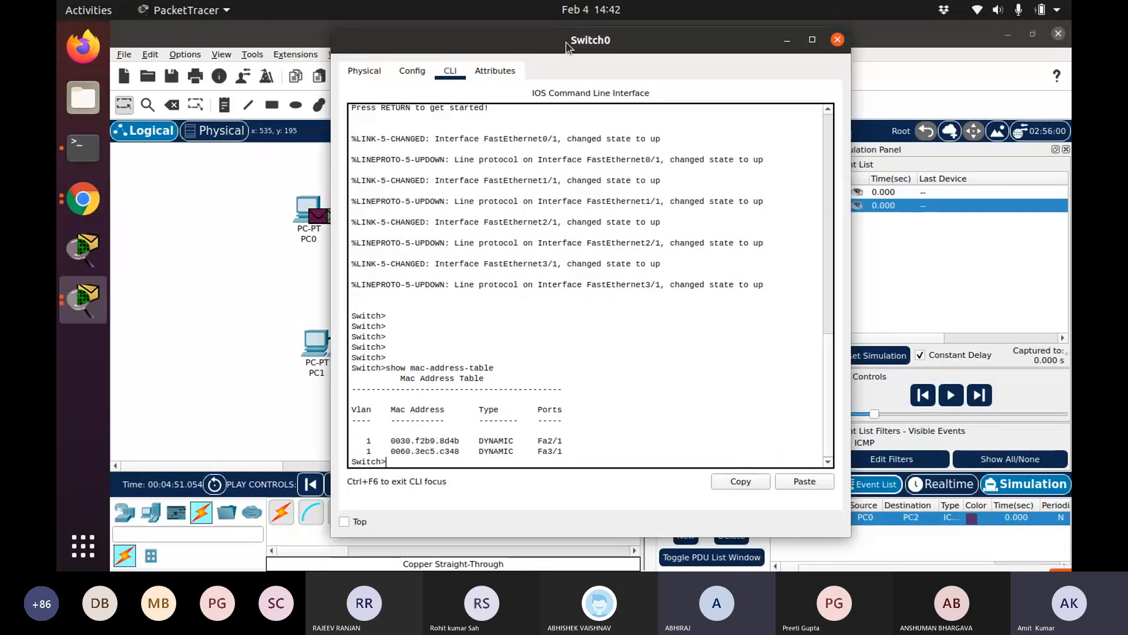
left_click_drag(567, 45, 817, 85)
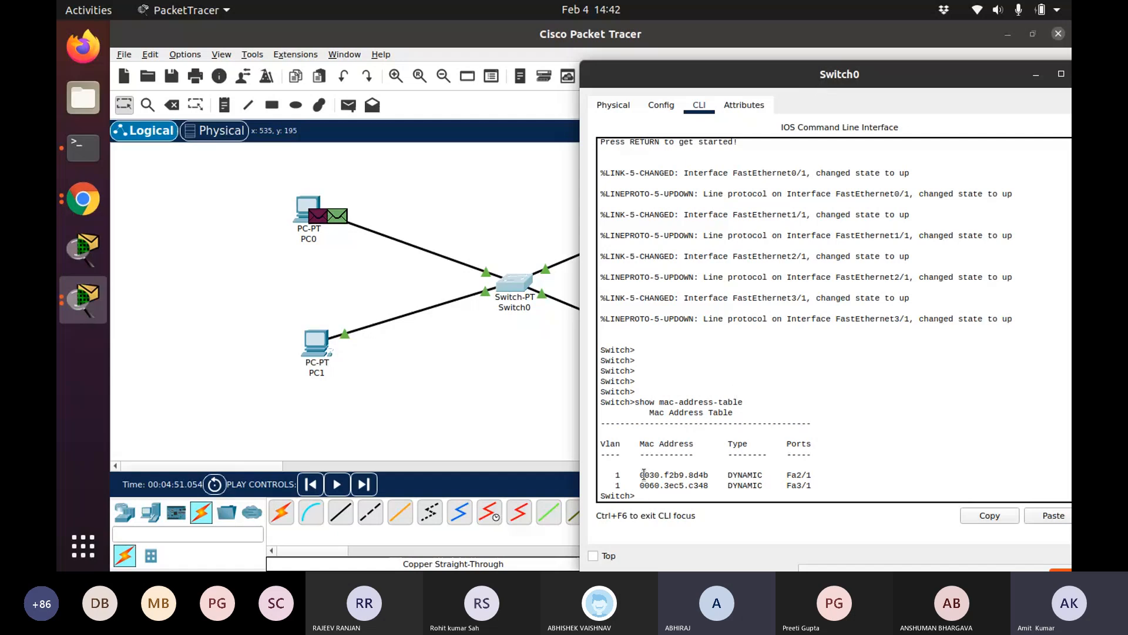
left_click(695, 469)
left_click_drag(1047, 78, 844, 59)
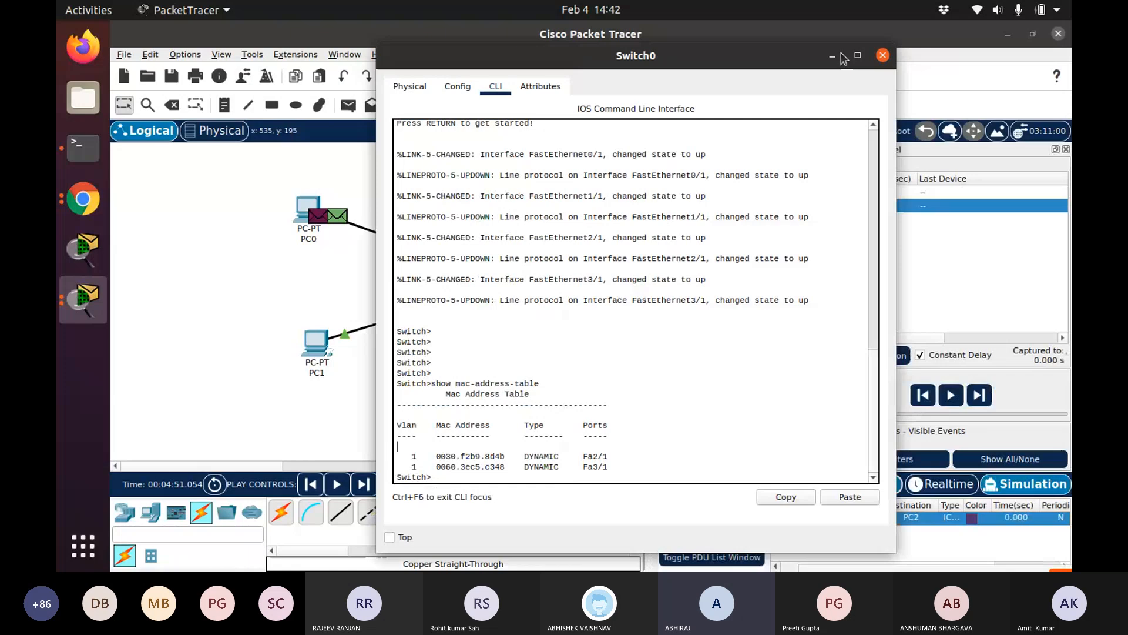
left_click(832, 56)
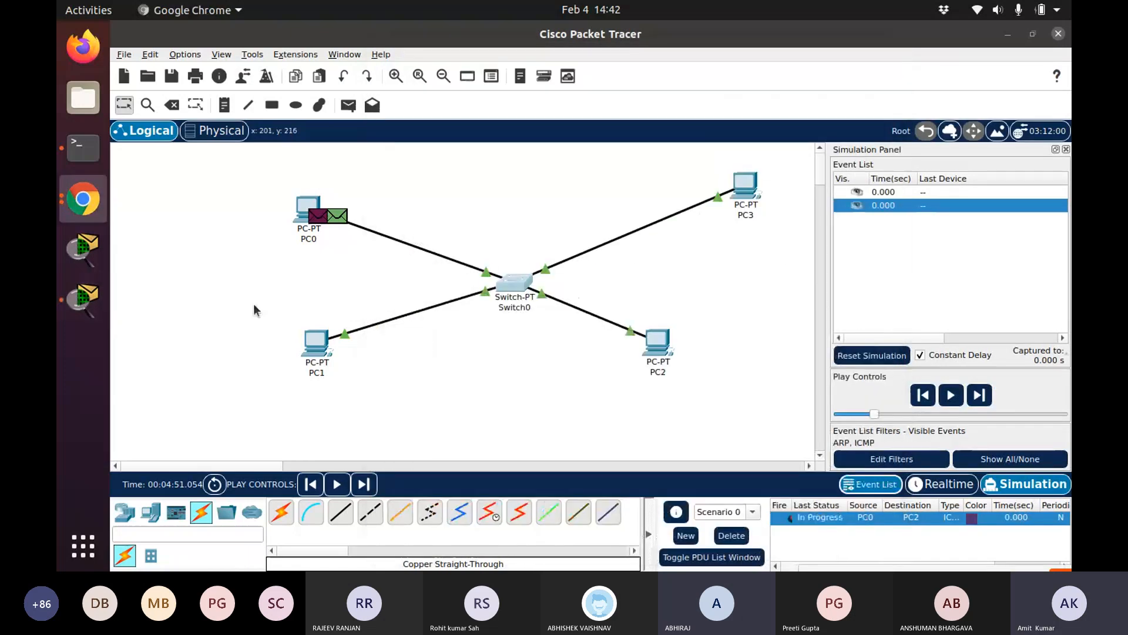
Advance the ping simulation and enlarge the event list to review the ARP and ICMP events
left_click(951, 395)
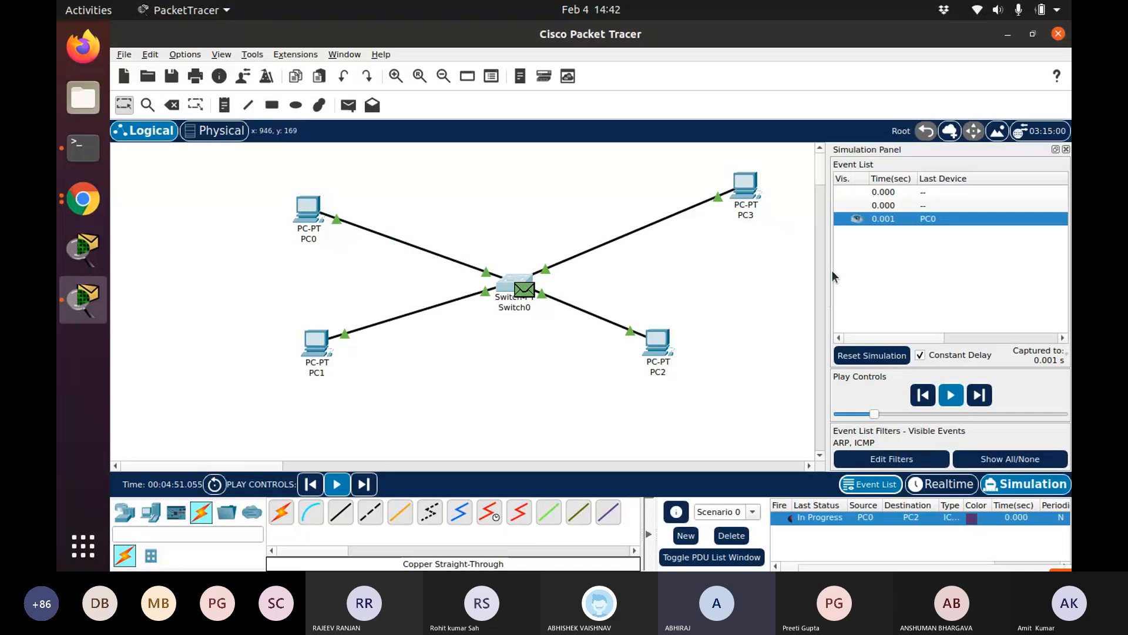
left_click_drag(832, 271, 491, 278)
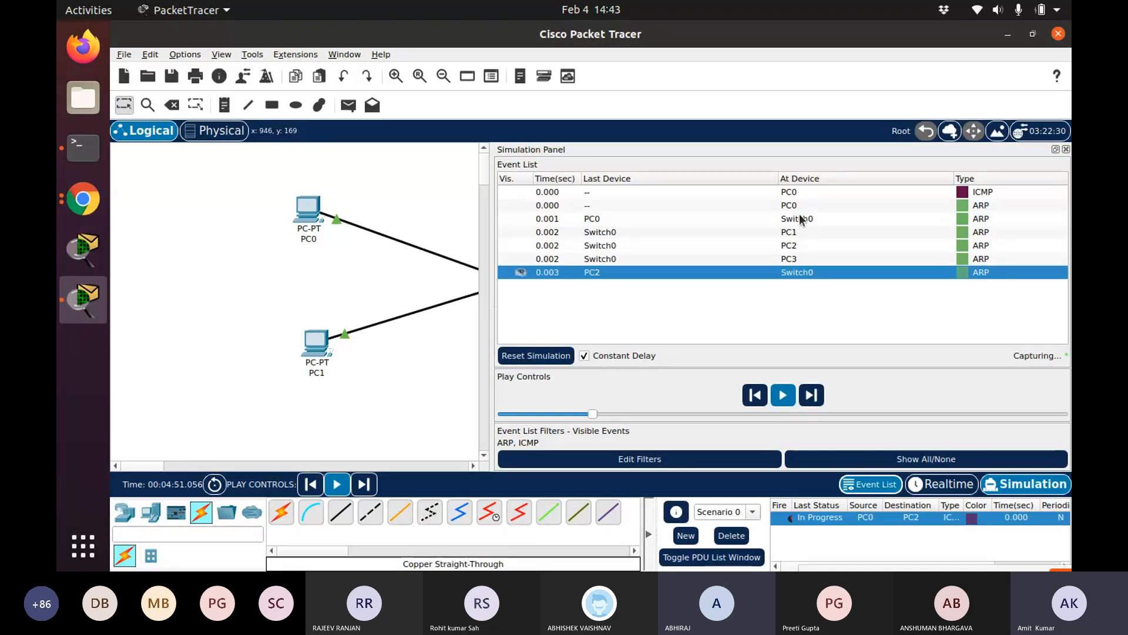
left_click(1066, 149)
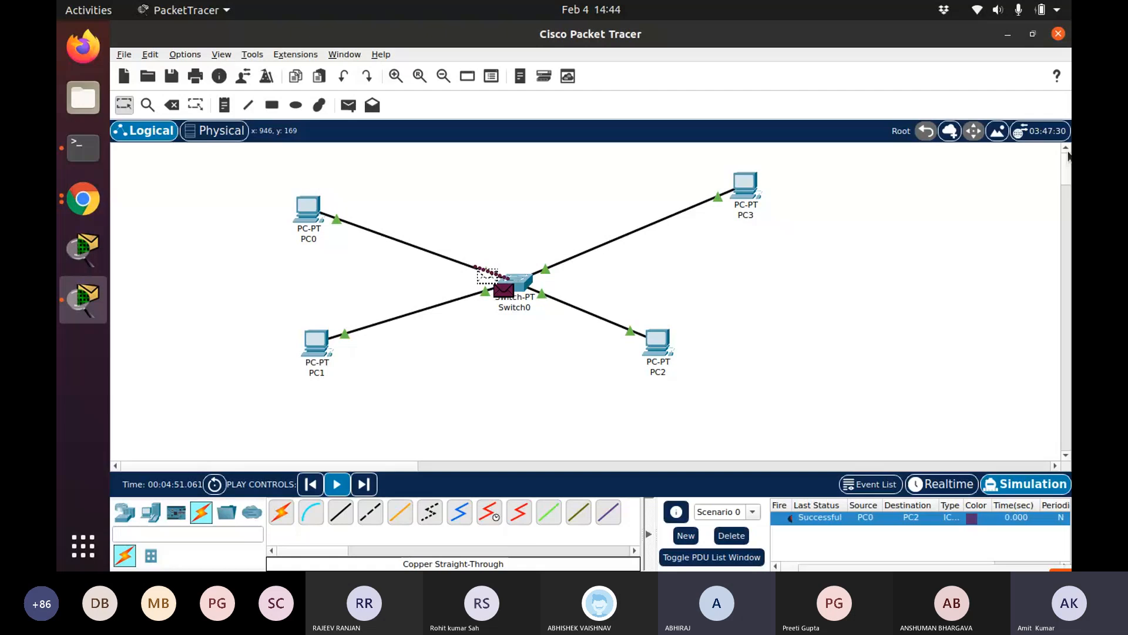
Inspect the PDU details of the packet at PC0 and of an ICMP event at Switch0
left_click(326, 218)
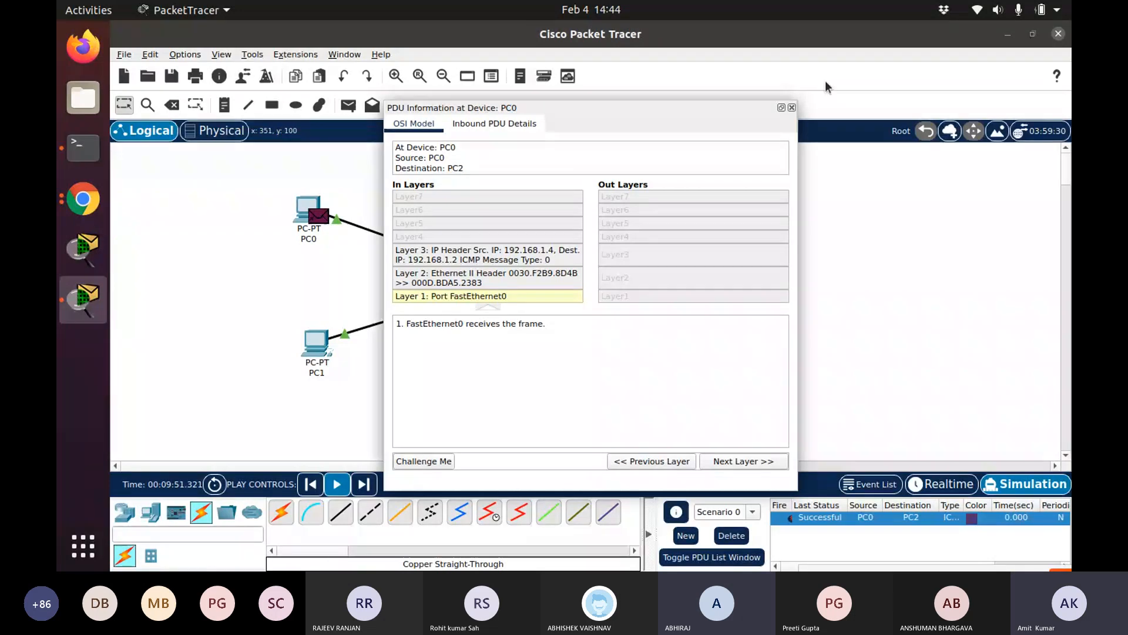
left_click(793, 107)
left_click(871, 485)
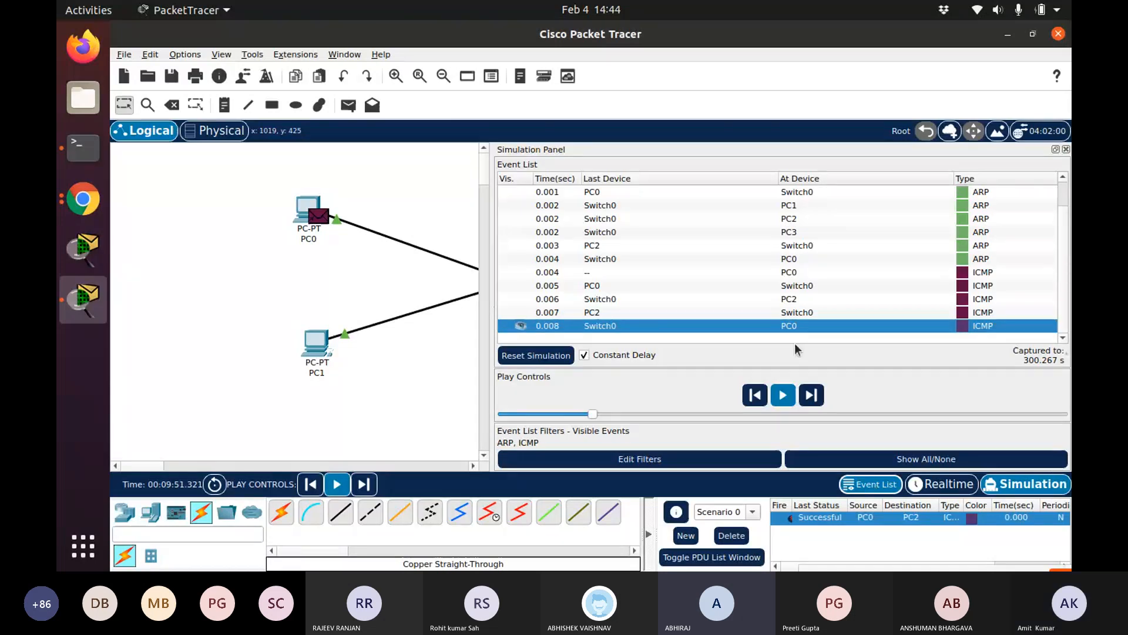
left_click(792, 286)
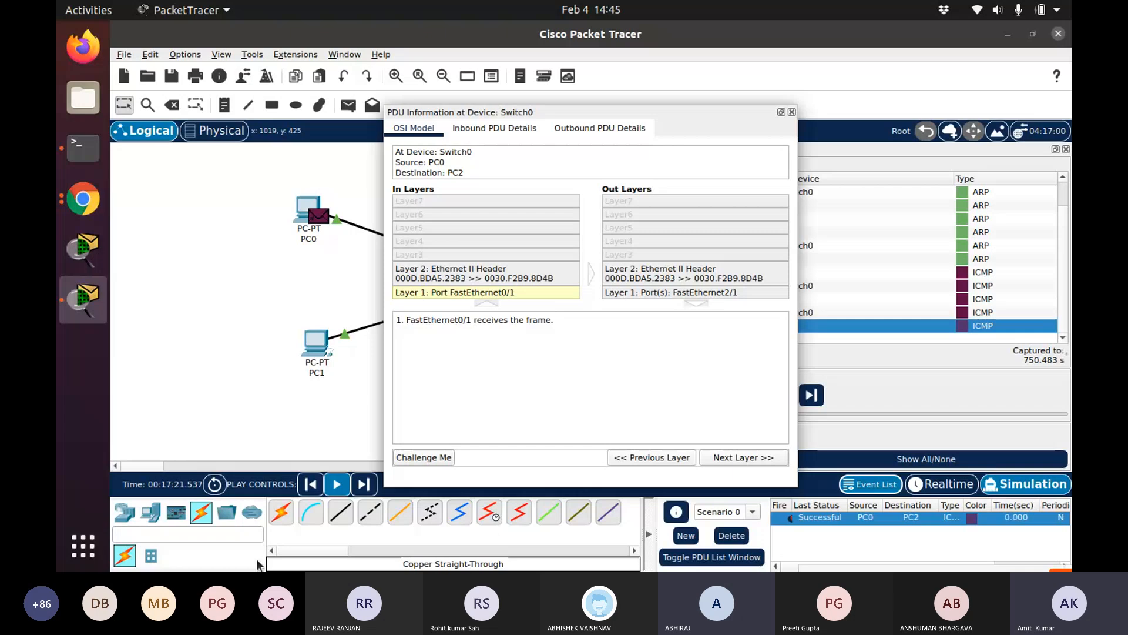
left_click(792, 112)
left_click(1066, 149)
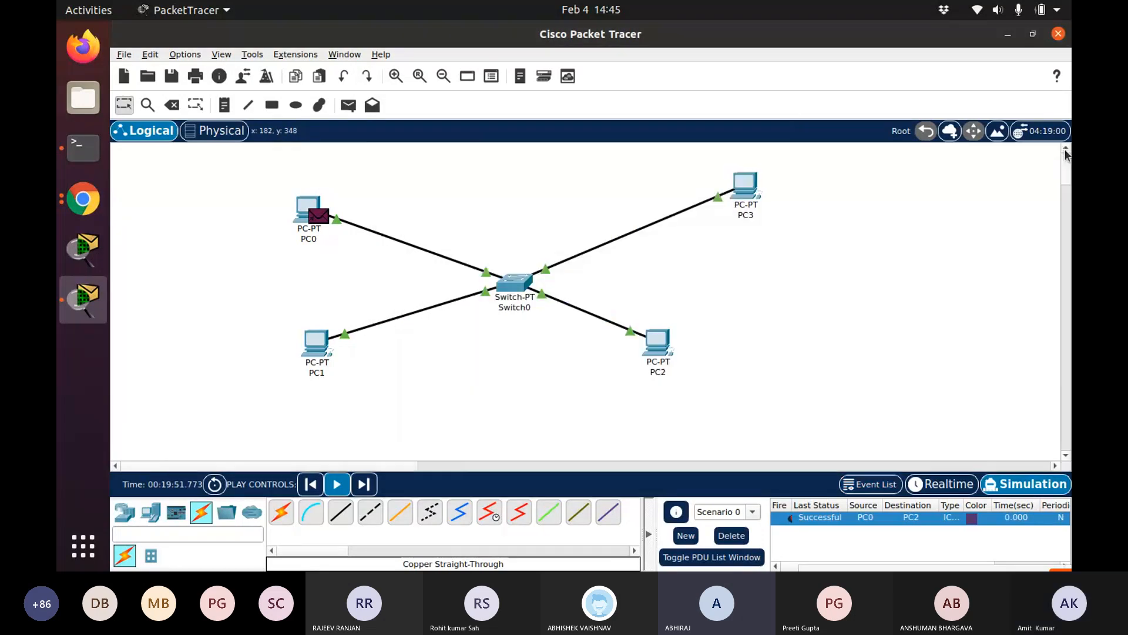
Clear the full event list so the simulation can continue
left_click(77, 204)
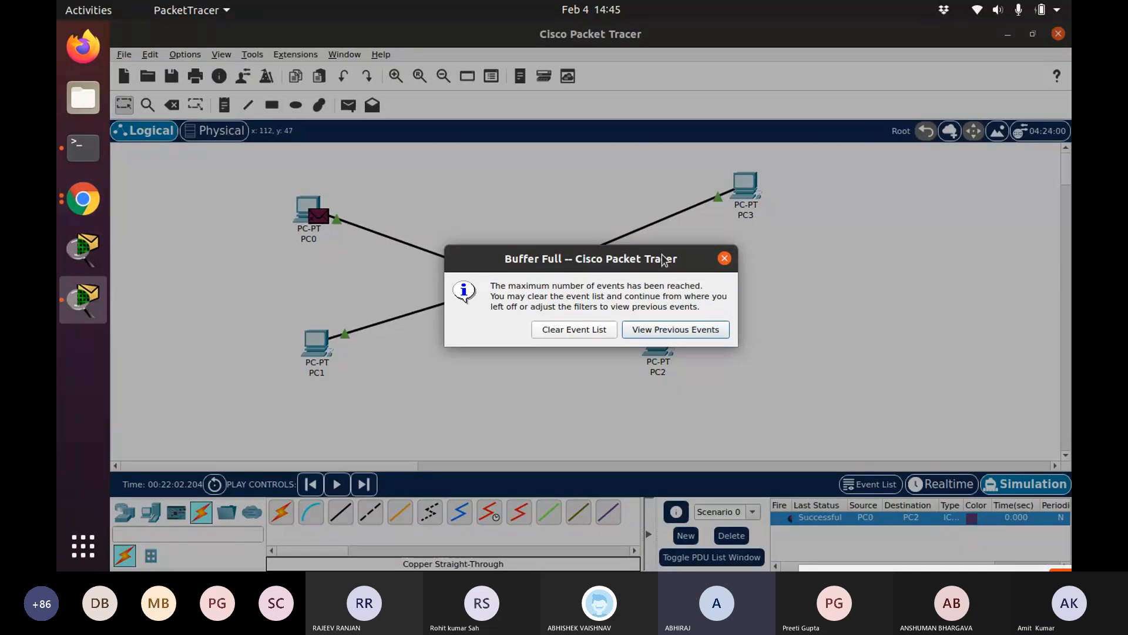
left_click(594, 329)
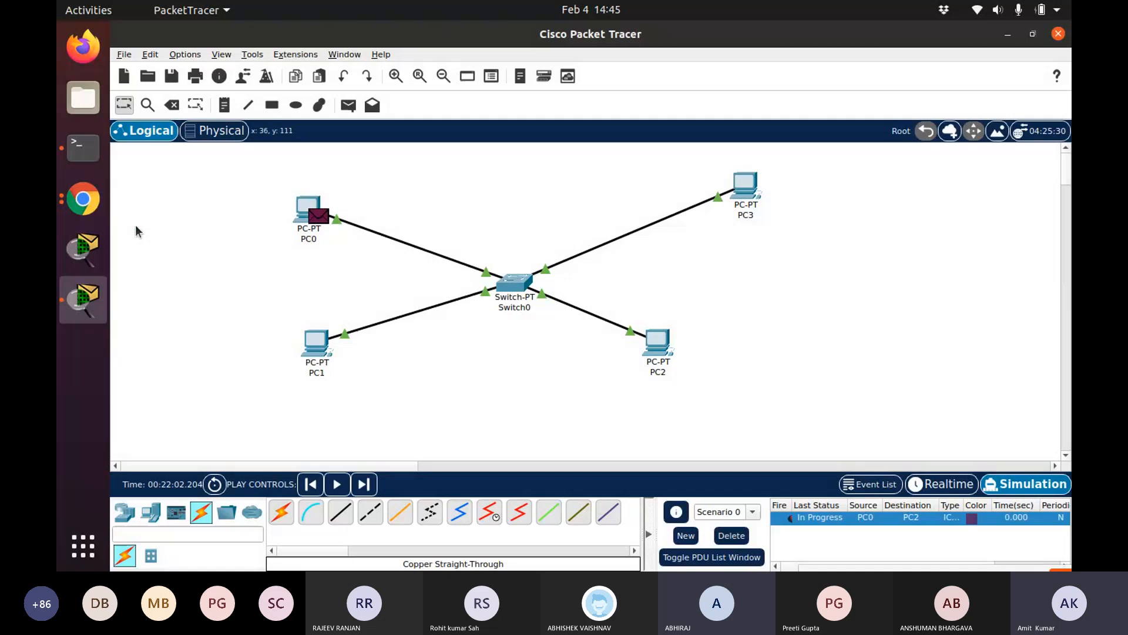
left_click(83, 199)
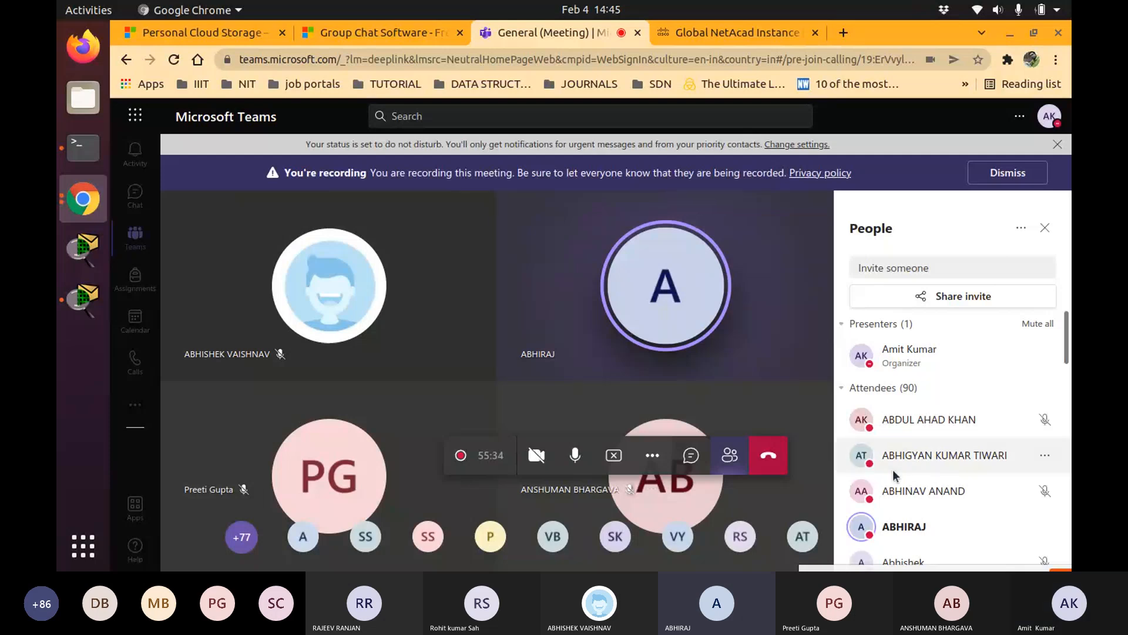
scroll(990, 482, "down", 1)
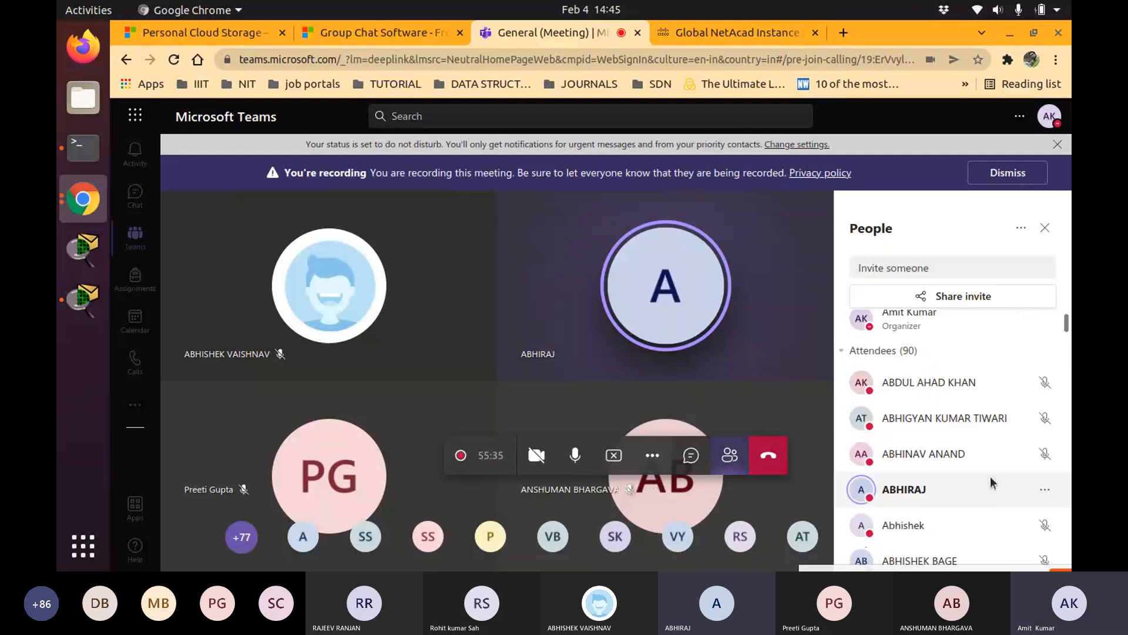
scroll(991, 482, "down", 1)
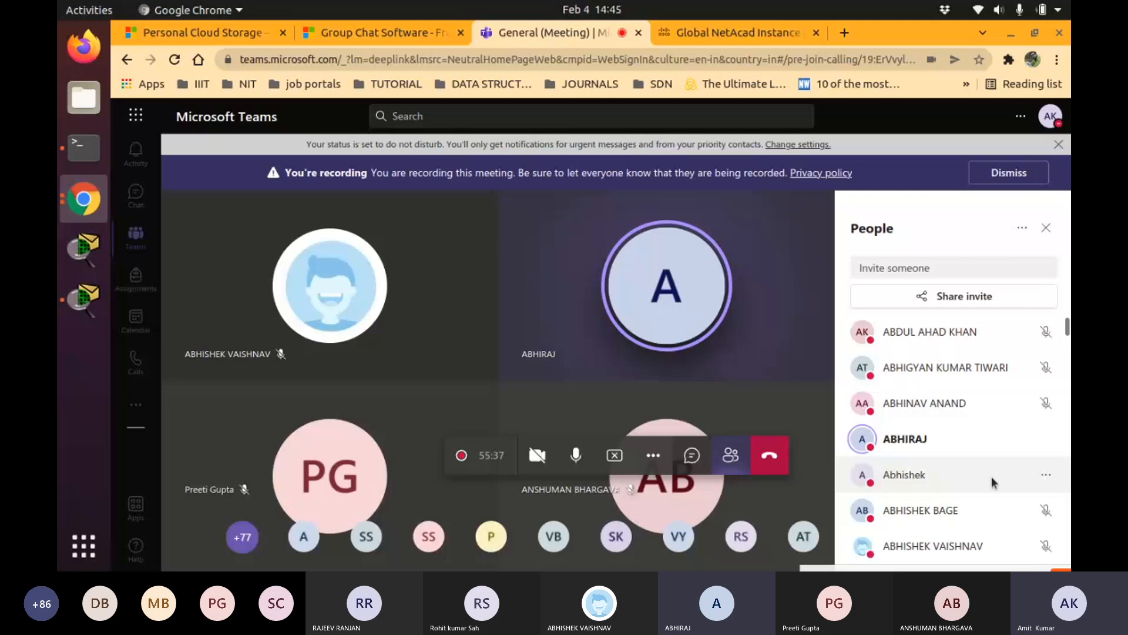
scroll(992, 481, "down", 3)
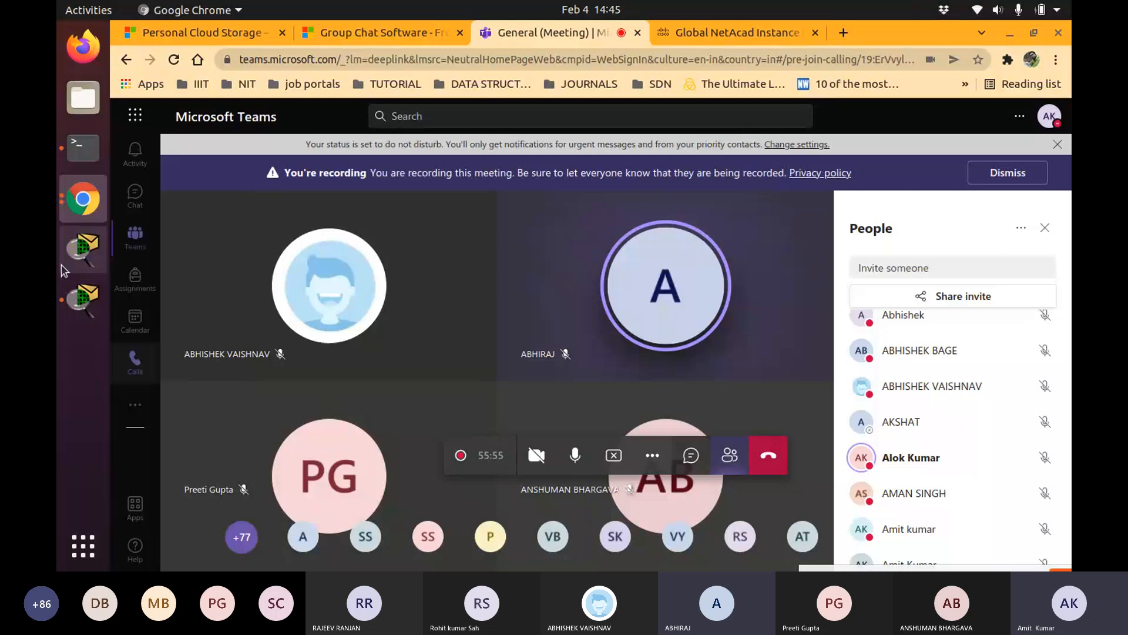
left_click(81, 303)
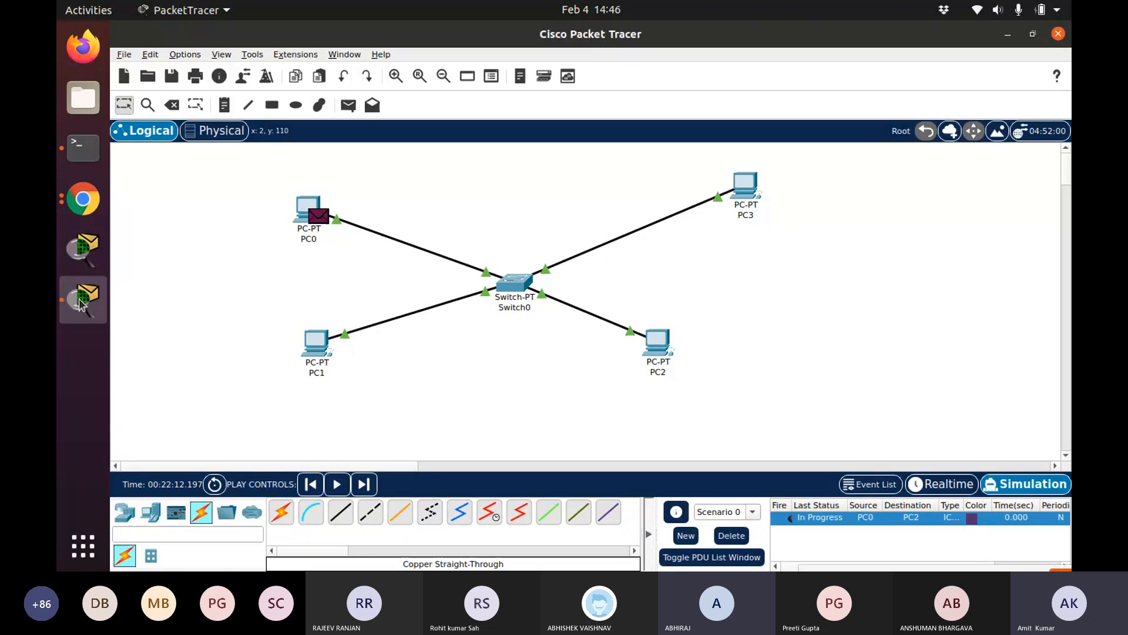
Open Assignment Cisco Week #4.pdf from Files and highlight task 3 about replacing the switch with a hub
left_click(74, 110)
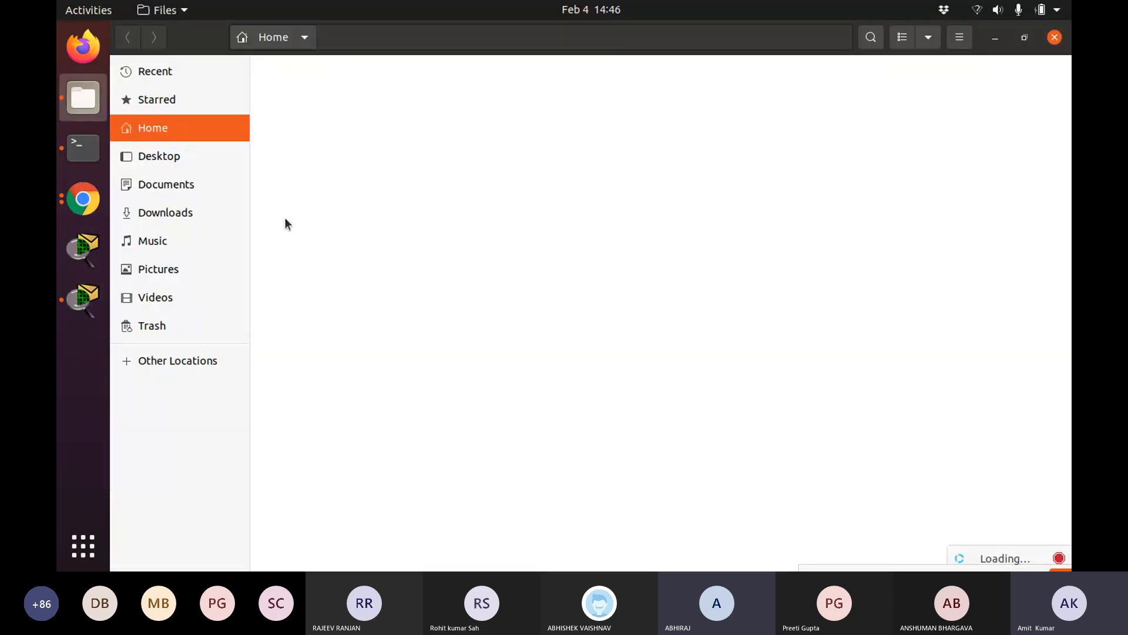
double_click(733, 182)
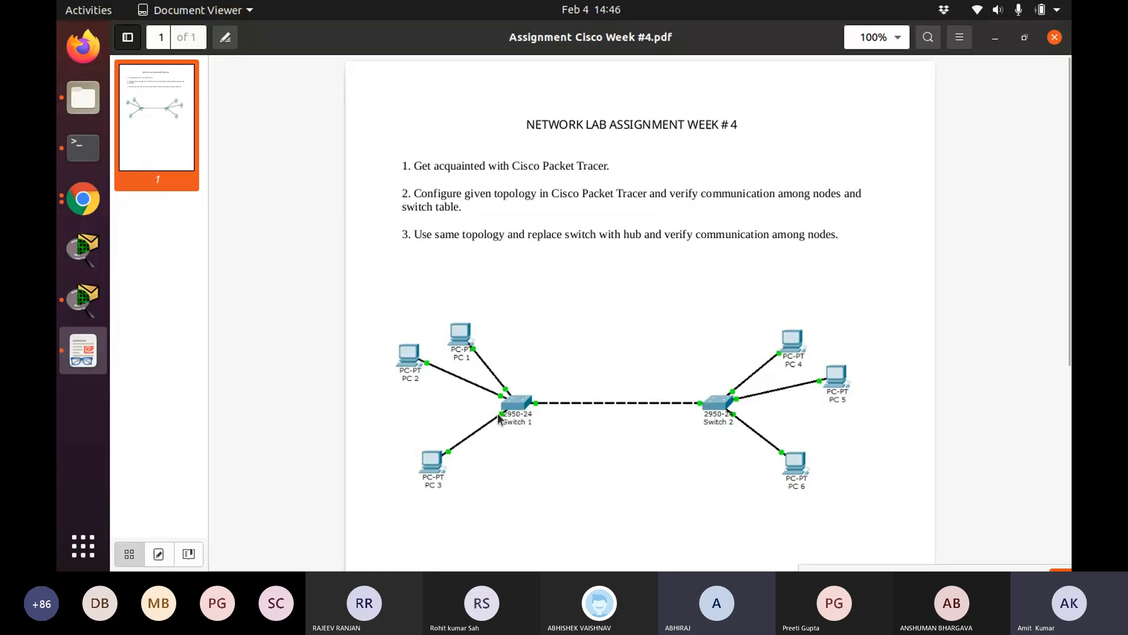
left_click_drag(559, 372, 561, 442)
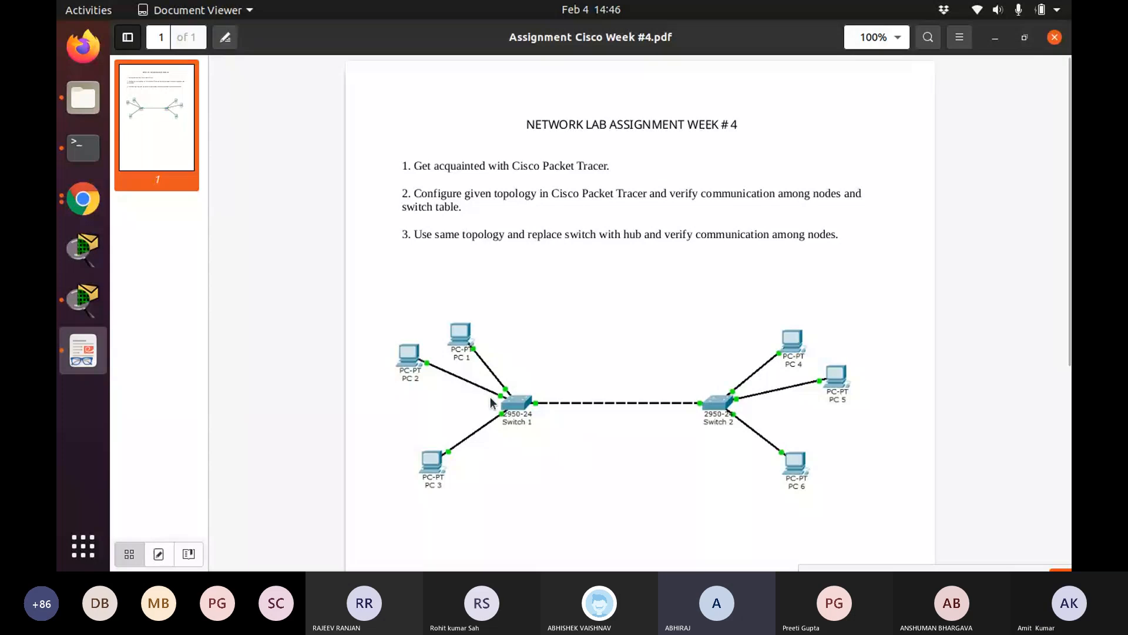
left_click_drag(849, 317, 862, 465)
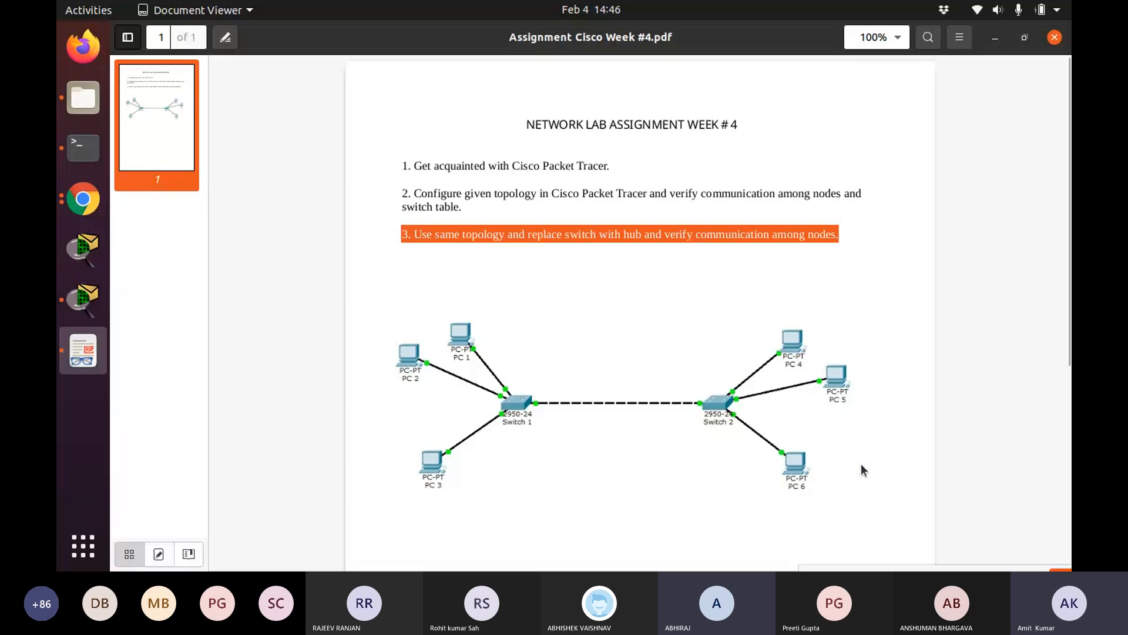
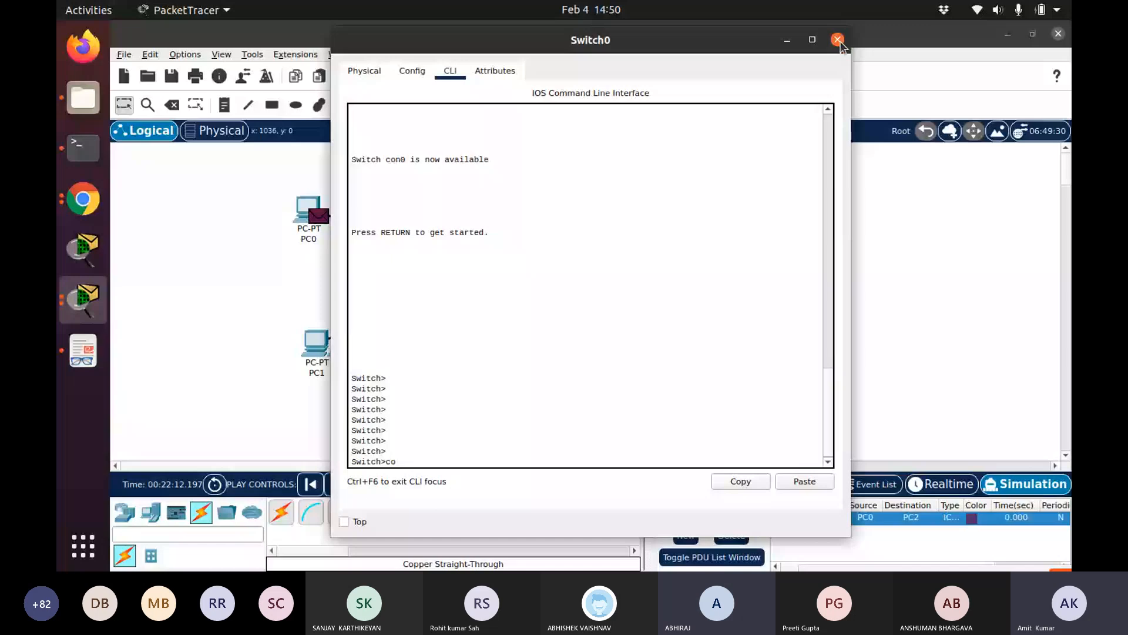
Close the switch console window and clear the workspace to start a new topology
left_click(838, 40)
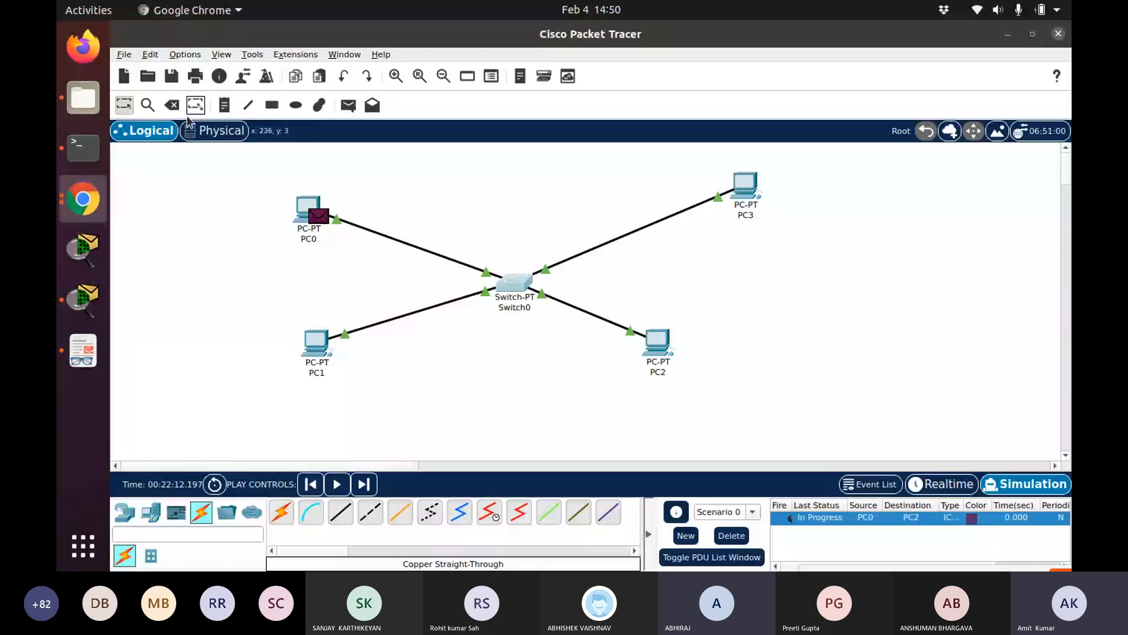
left_click(172, 105)
left_click(514, 282)
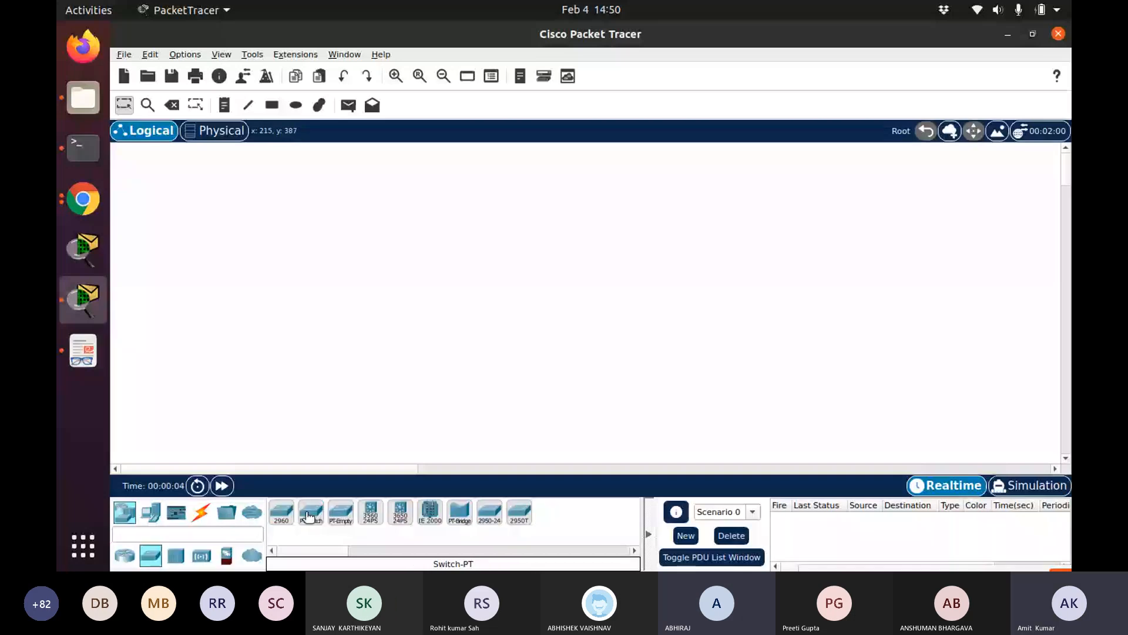
Place two Switch-PT switches and four PC-PT PCs, two PCs beside each switch
left_click(439, 262)
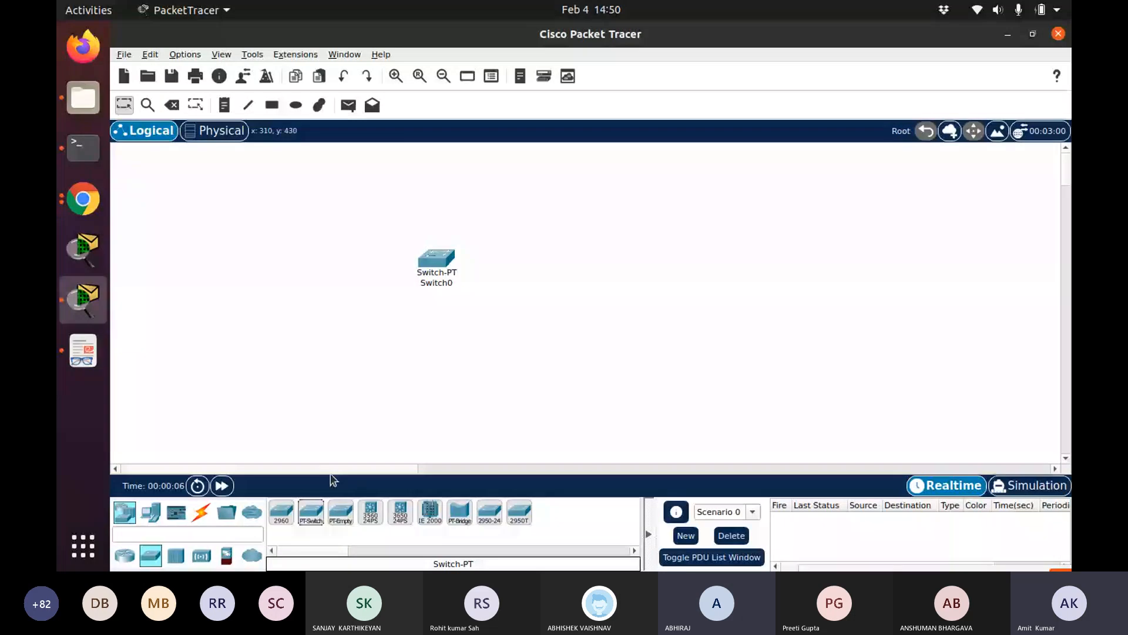
left_click_drag(312, 513, 617, 282)
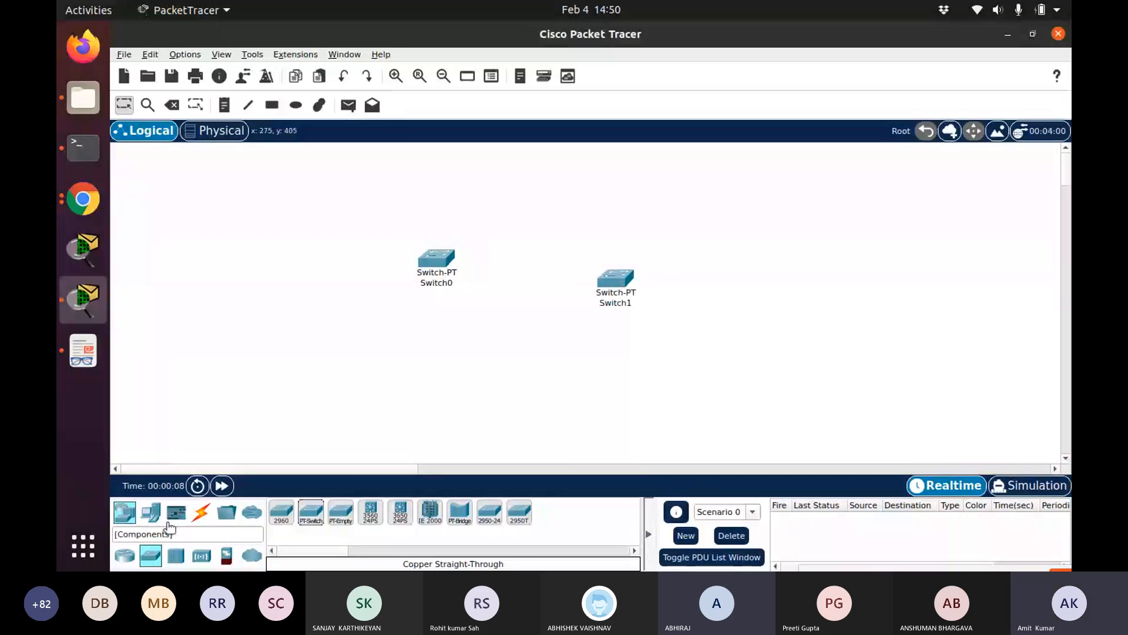
left_click(151, 512)
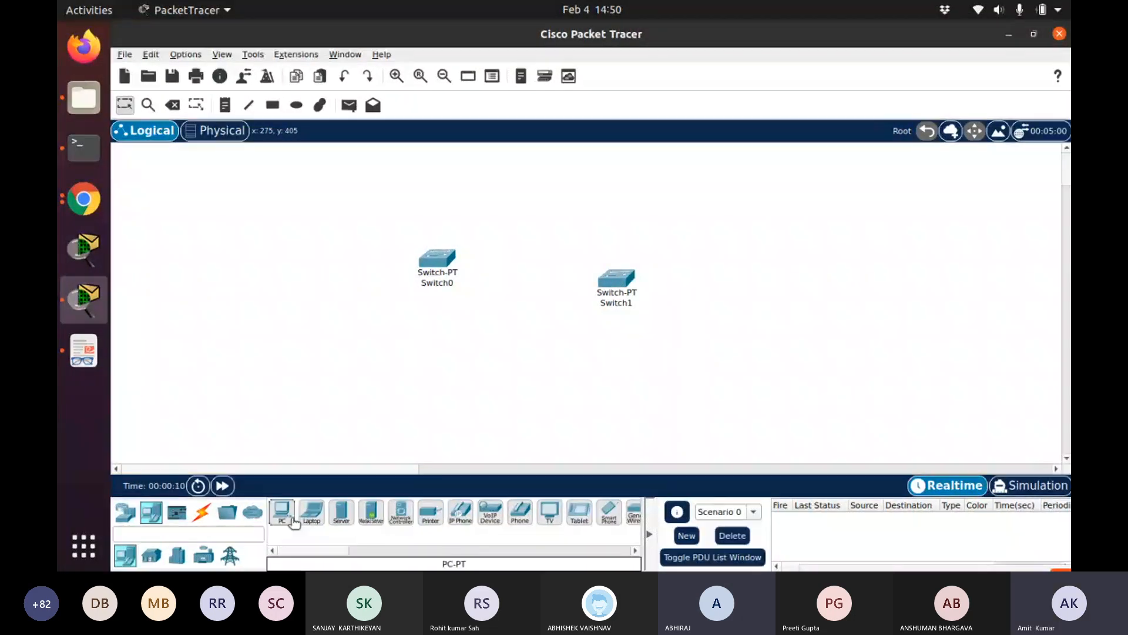
left_click_drag(281, 511, 268, 235)
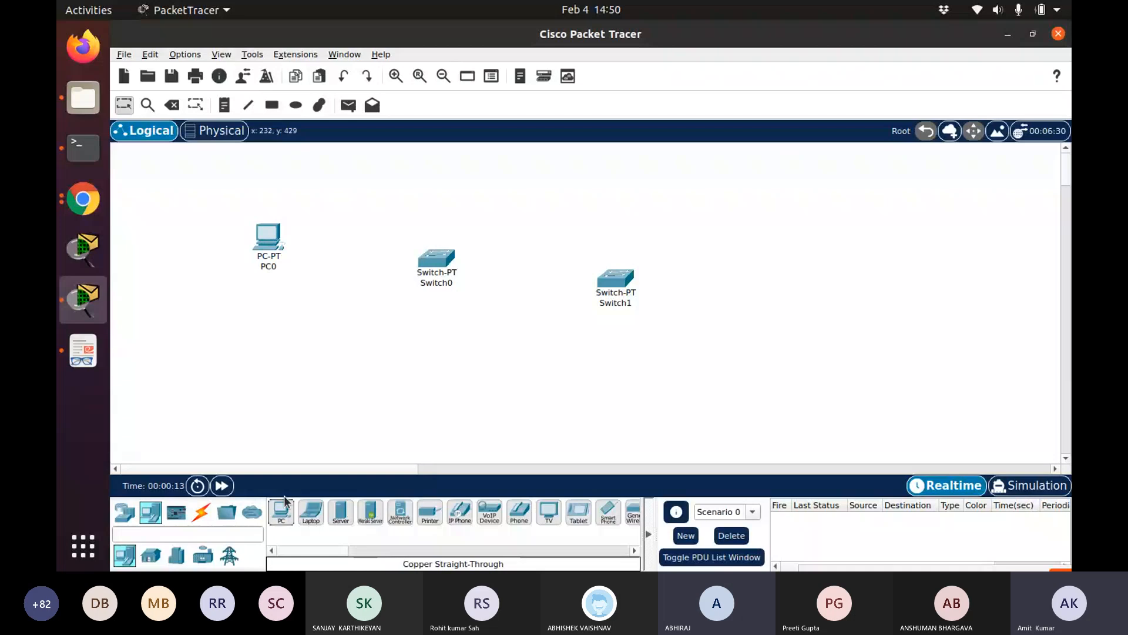
left_click_drag(284, 500, 298, 369)
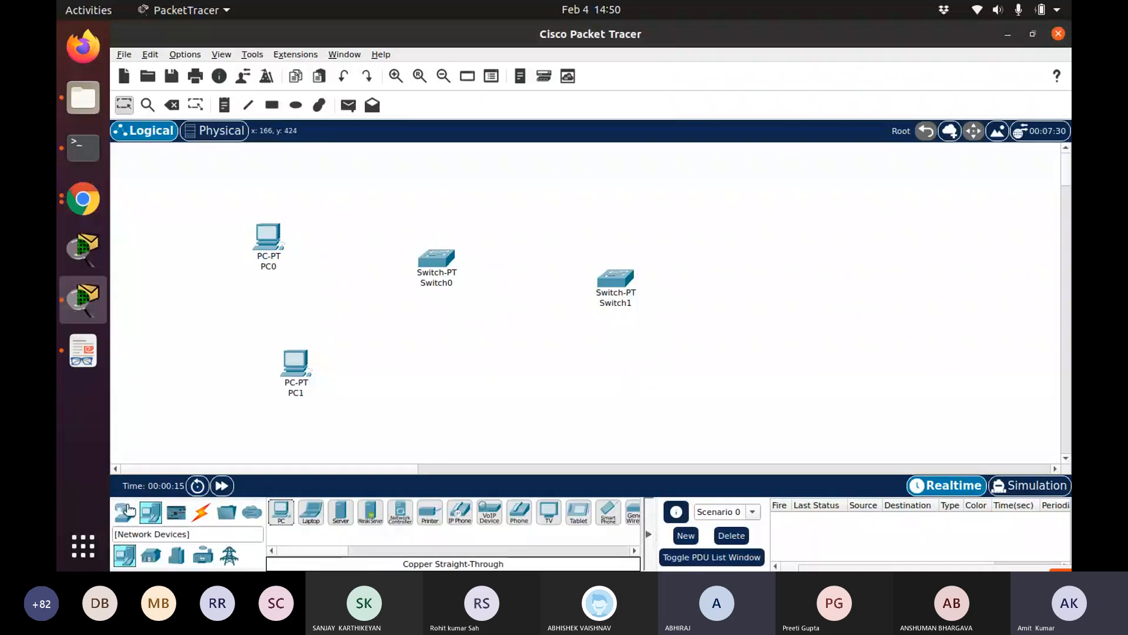
left_click(284, 515)
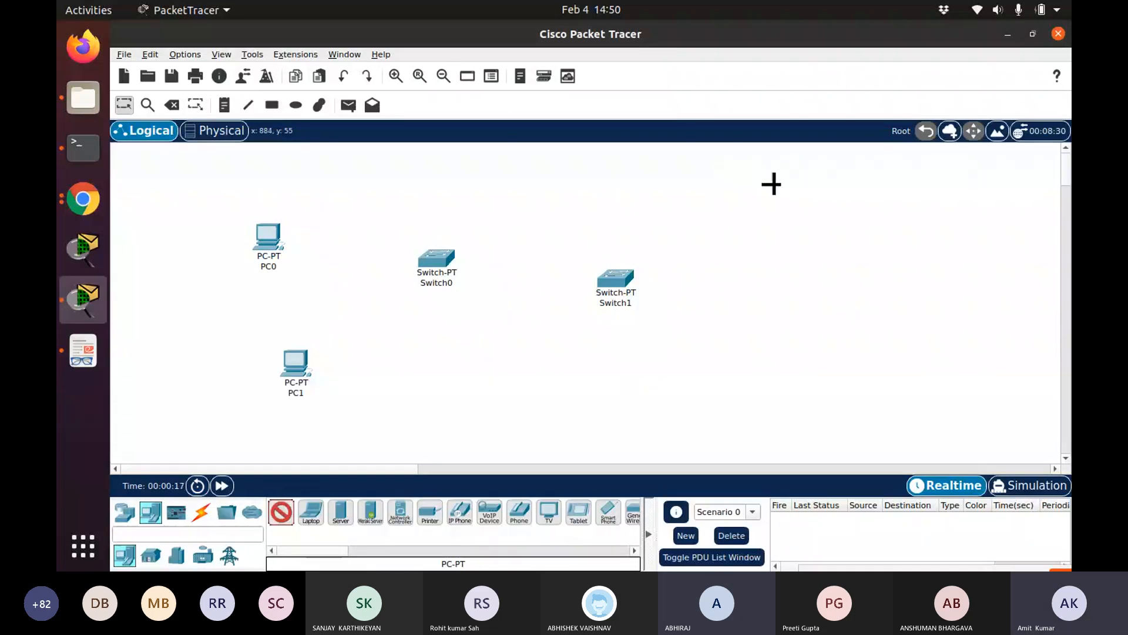
left_click(772, 184)
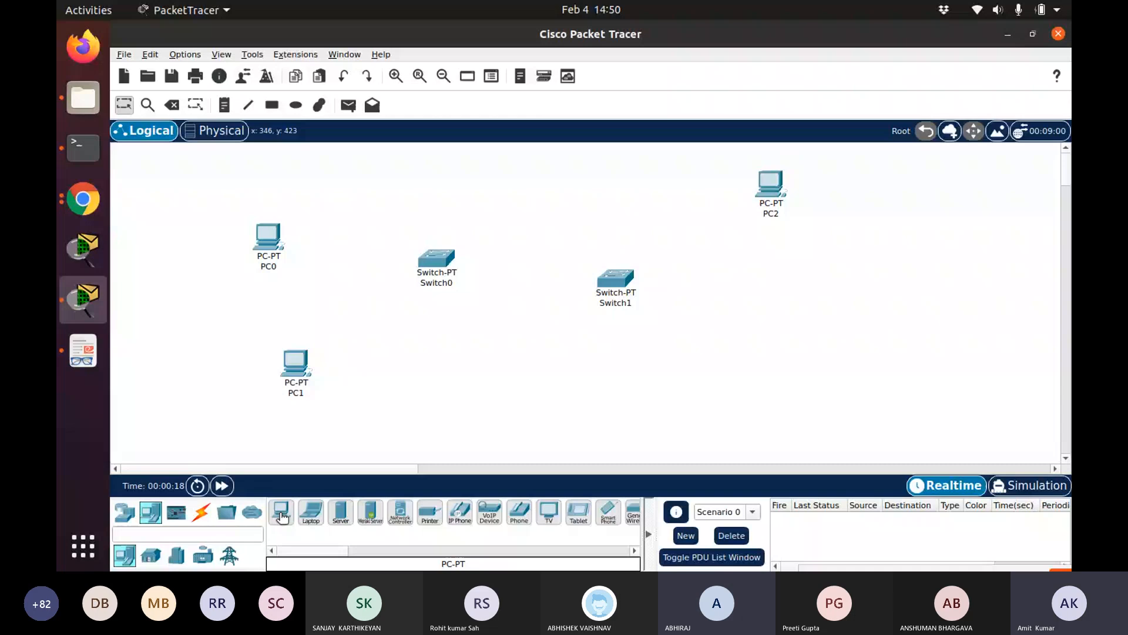
left_click_drag(277, 512, 854, 321)
Connect PC0 to Switch0 with a Copper Straight-Through cable
left_click(201, 512)
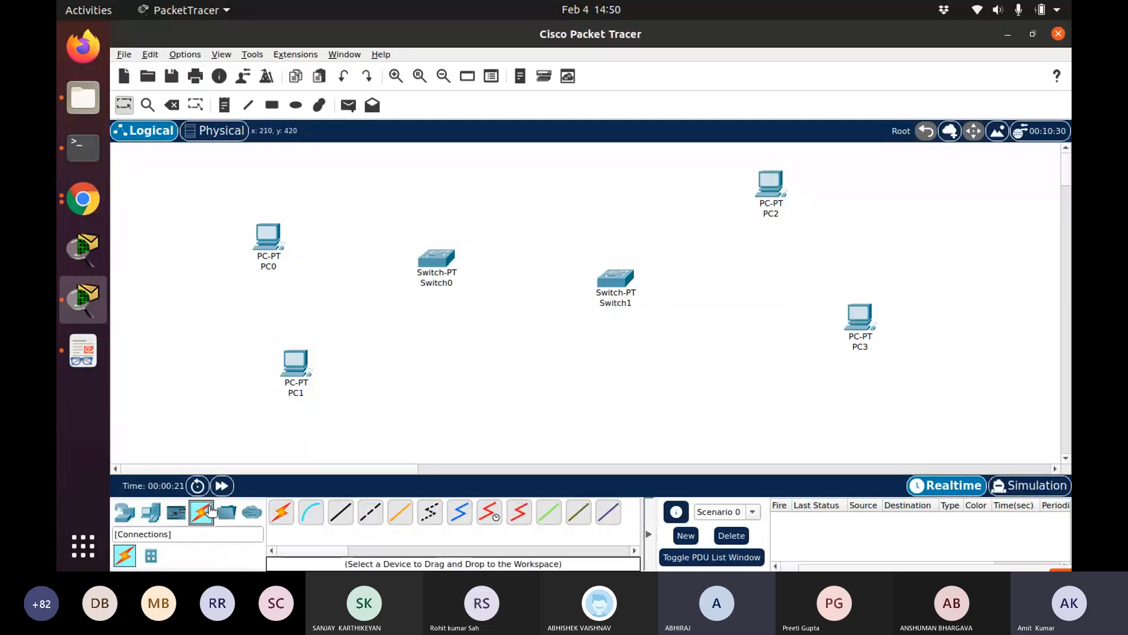
left_click(340, 512)
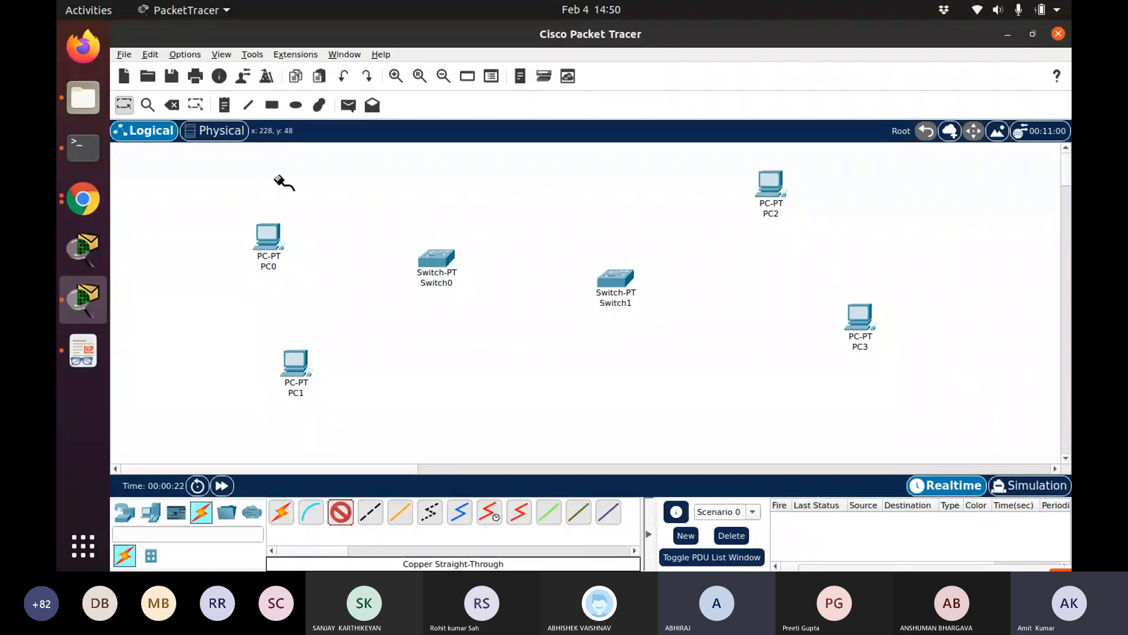
left_click(275, 234)
left_click(325, 289)
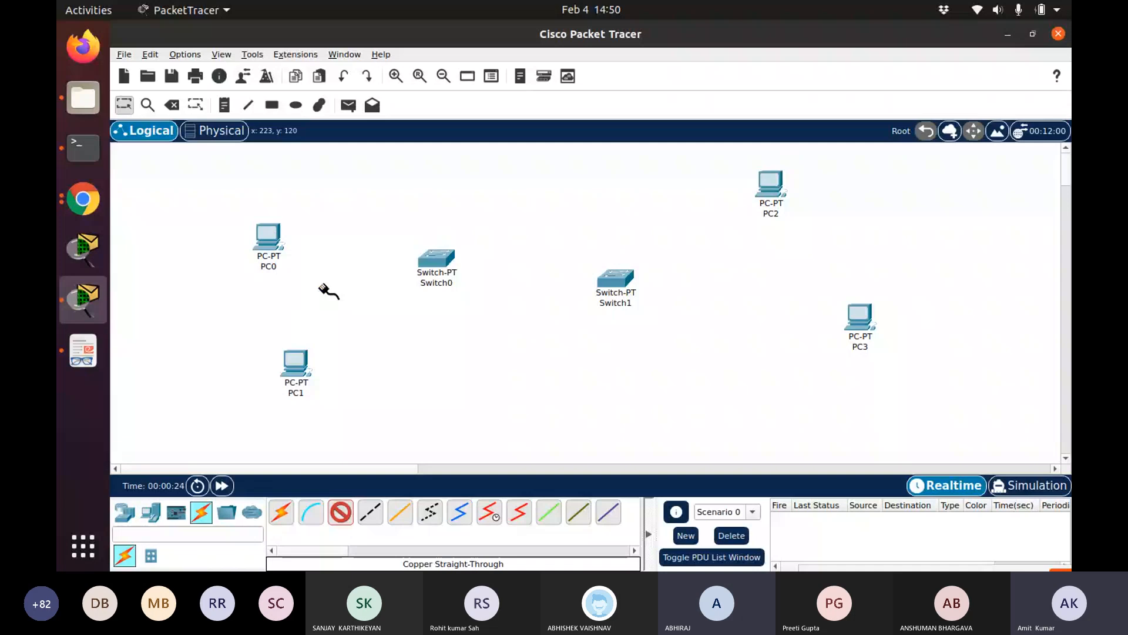
left_click(442, 266)
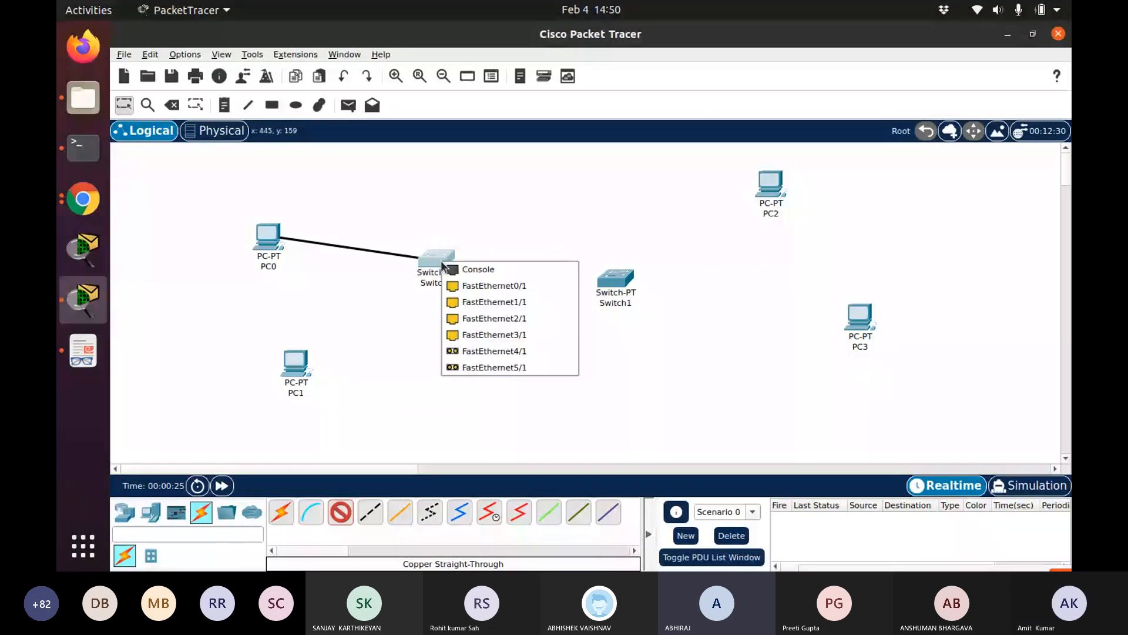
left_click(488, 318)
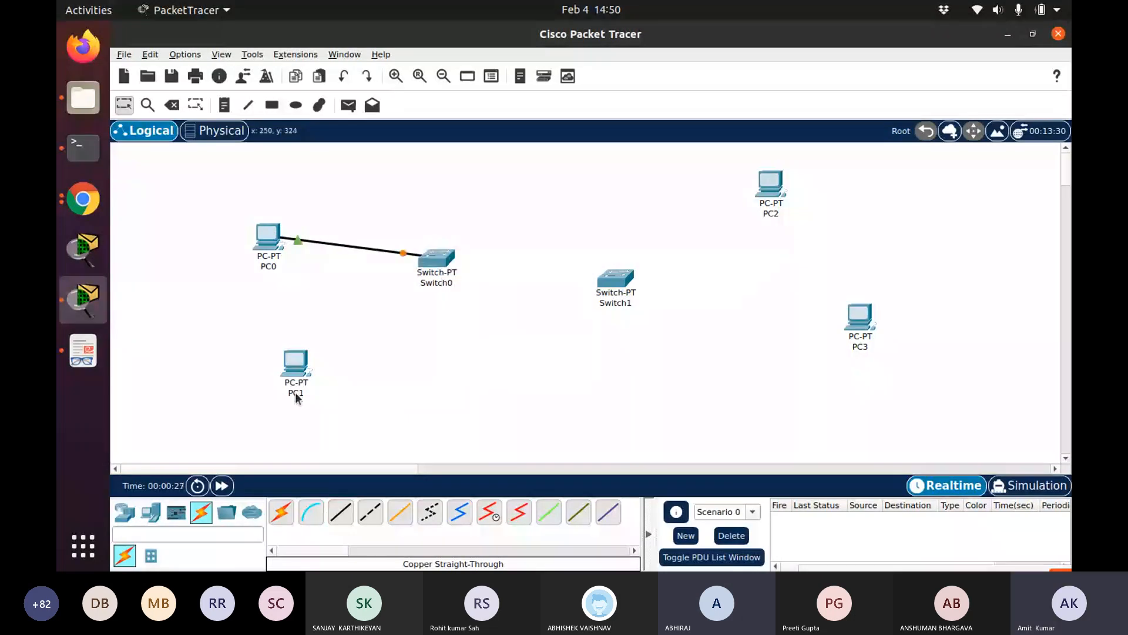
Switch to Simulation mode, clear all visible event filters and close the simulation panel
left_click(1052, 485)
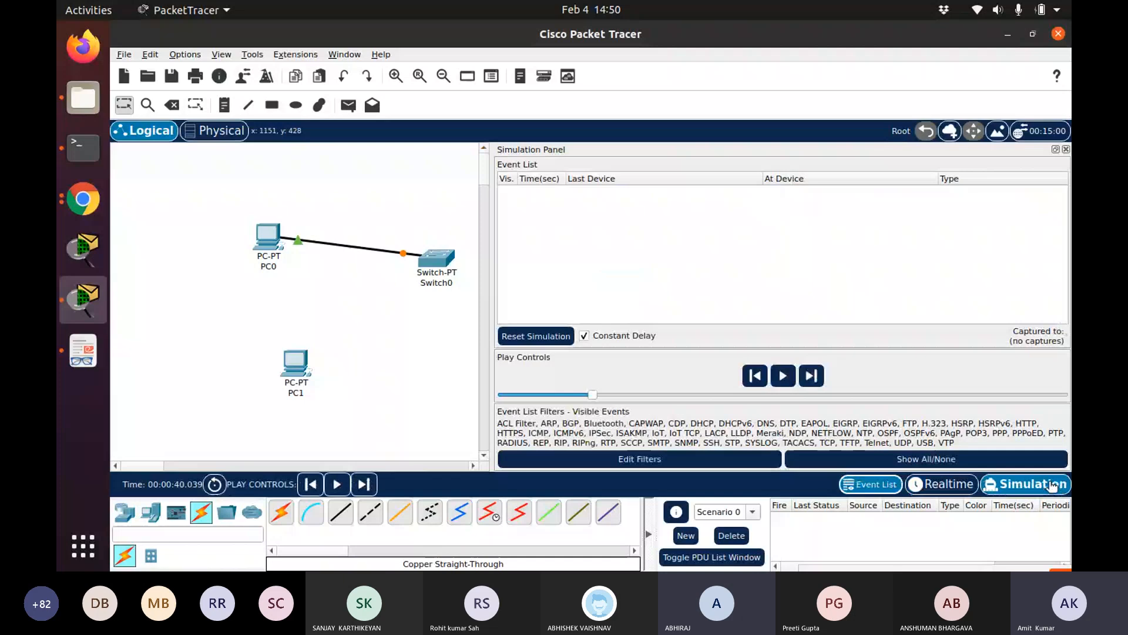
left_click(925, 459)
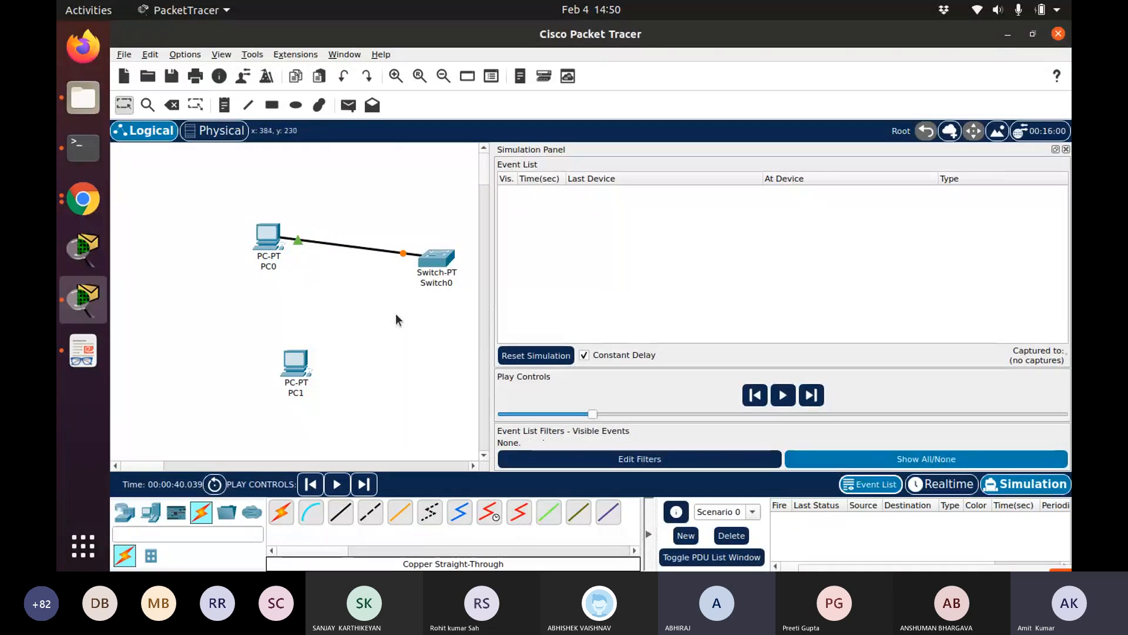
left_click(1066, 149)
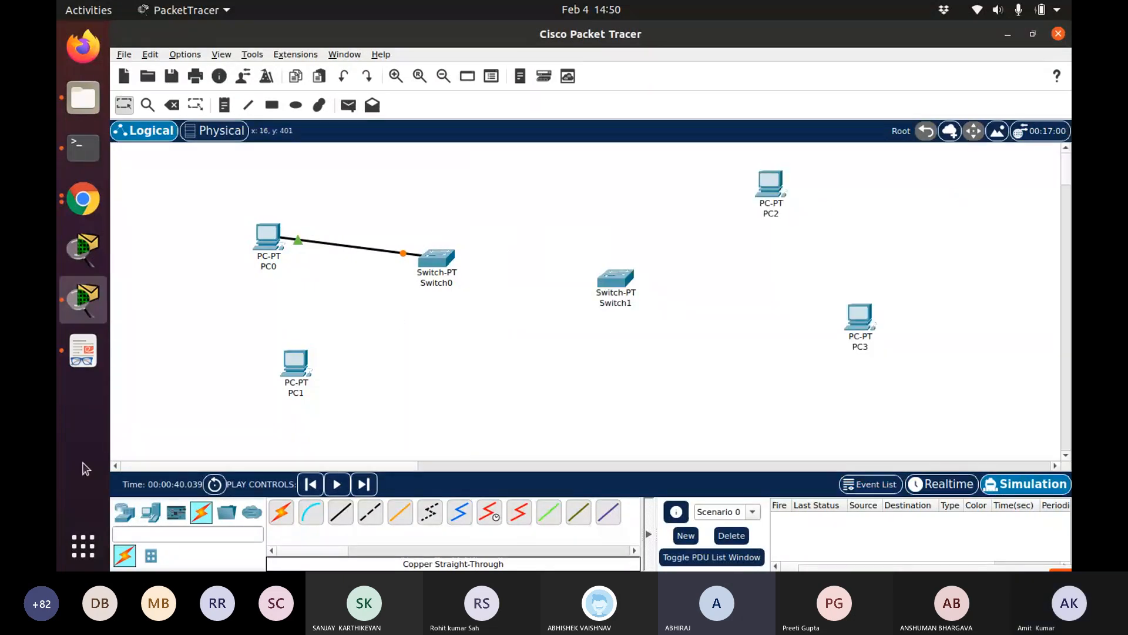
Connect PC1 to Switch0 with a straight-through cable
left_click(340, 512)
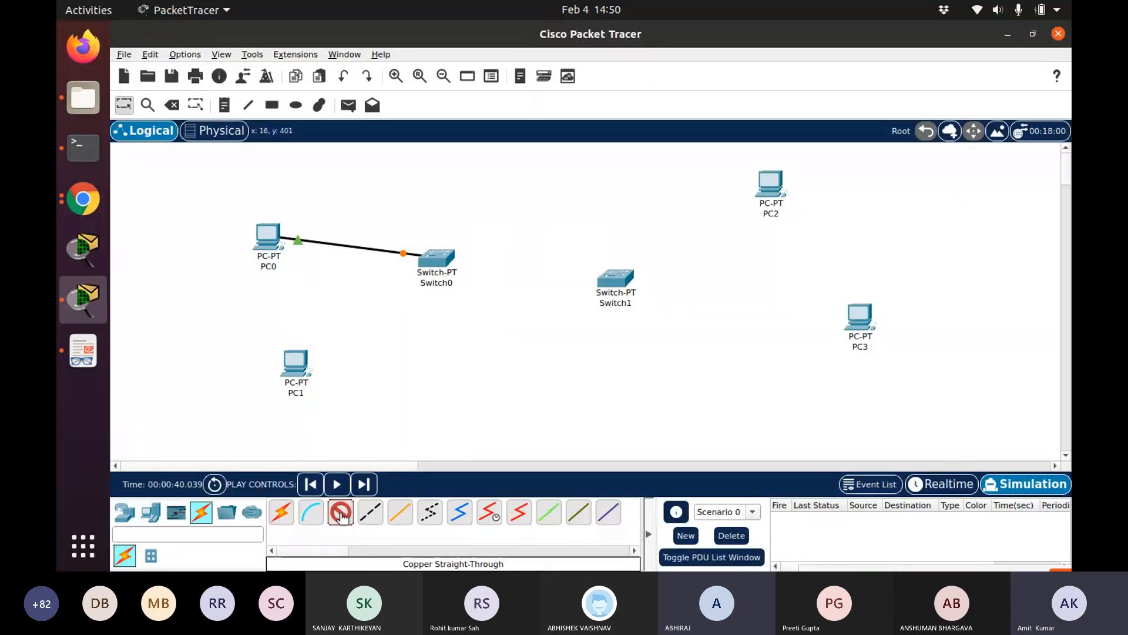
left_click(304, 377)
left_click(341, 385)
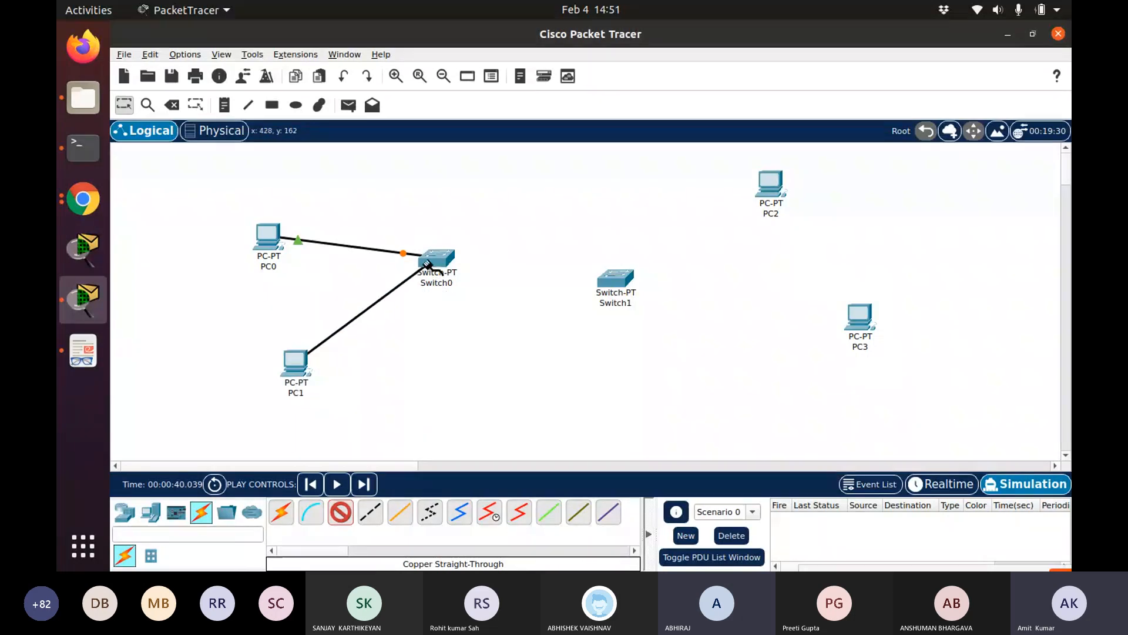
left_click(432, 267)
left_click(467, 302)
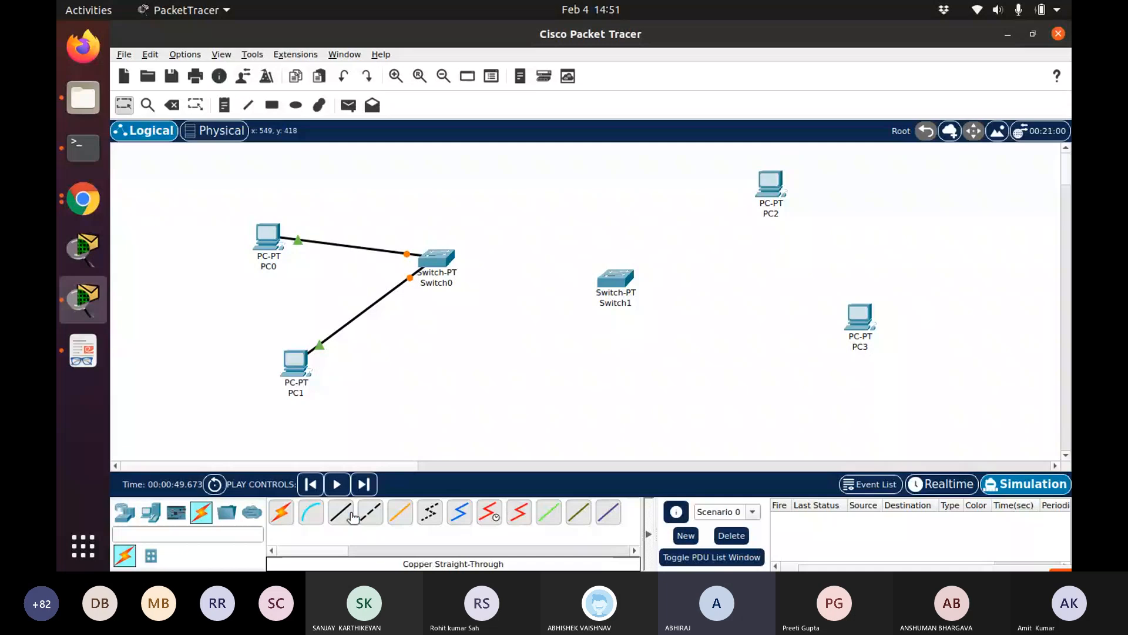
Connect PC2's FastEthernet0 port to Switch1 with a straight-through cable
left_click(350, 514)
left_click(772, 188)
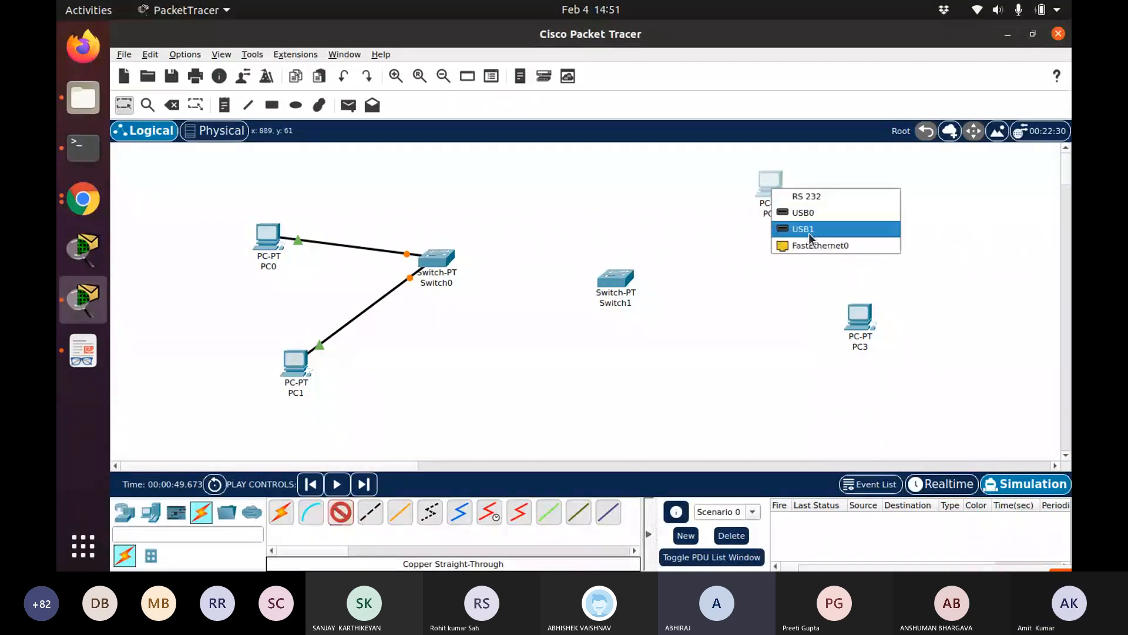
left_click(811, 244)
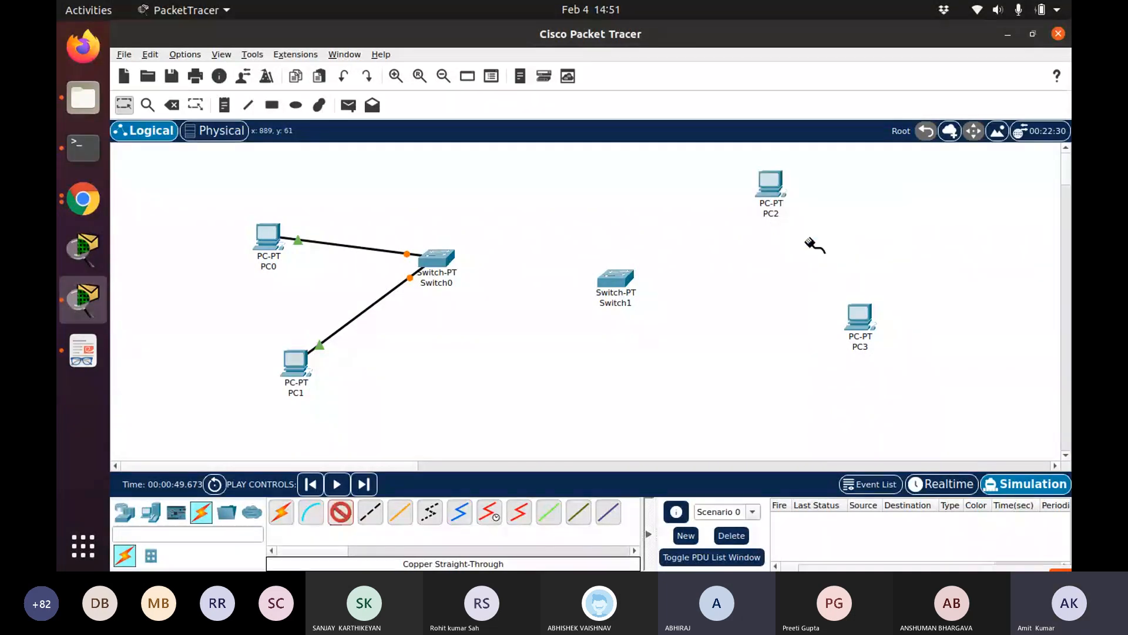
left_click(619, 276)
left_click(649, 300)
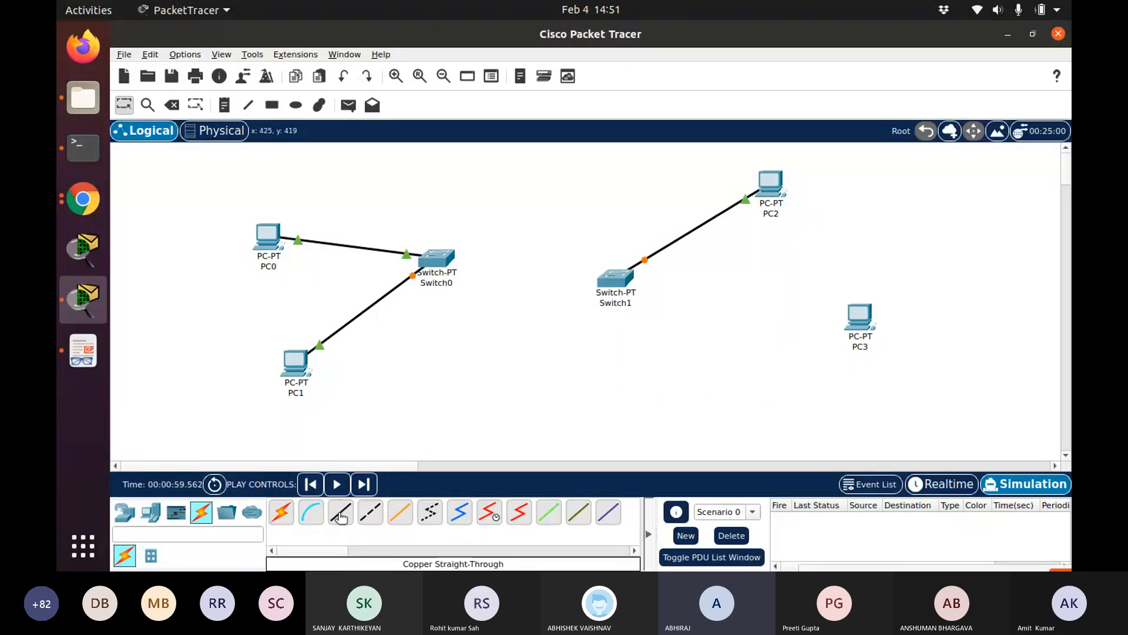
Connect PC3's FastEthernet0 to Switch1's FastEthernet1/1 with a straight-through cable
left_click(341, 517)
left_click(863, 317)
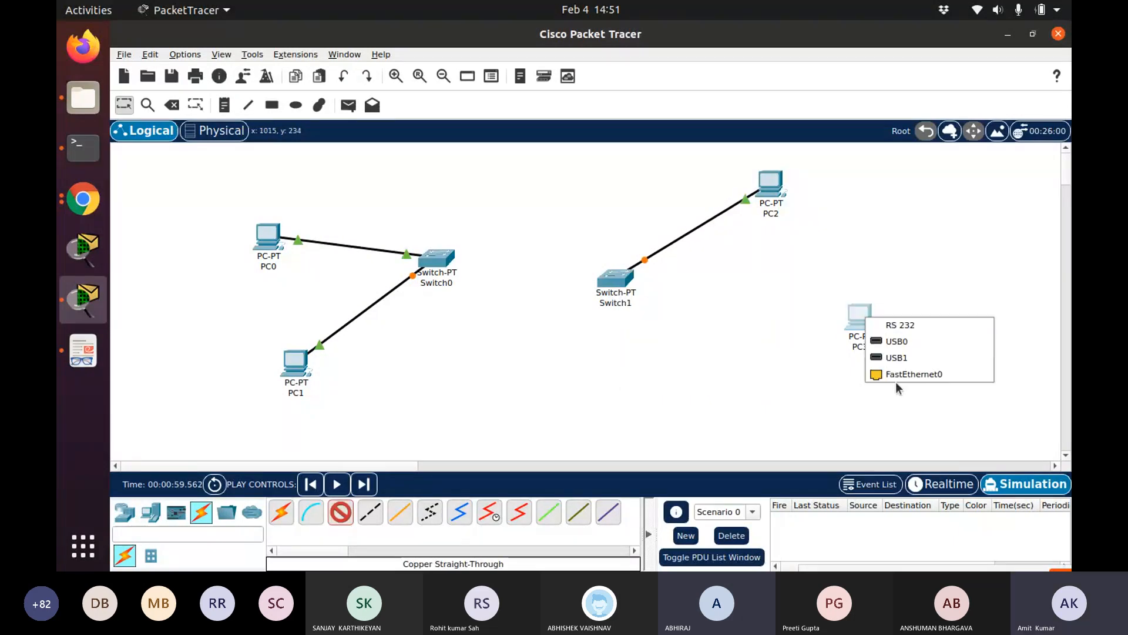
left_click(900, 375)
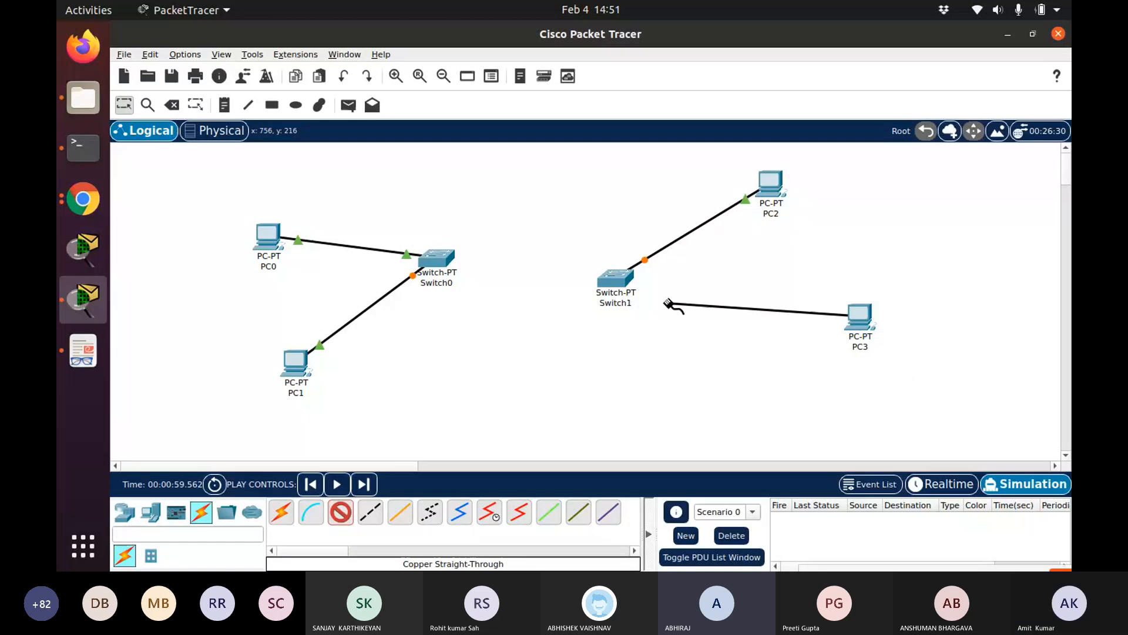
left_click(614, 278)
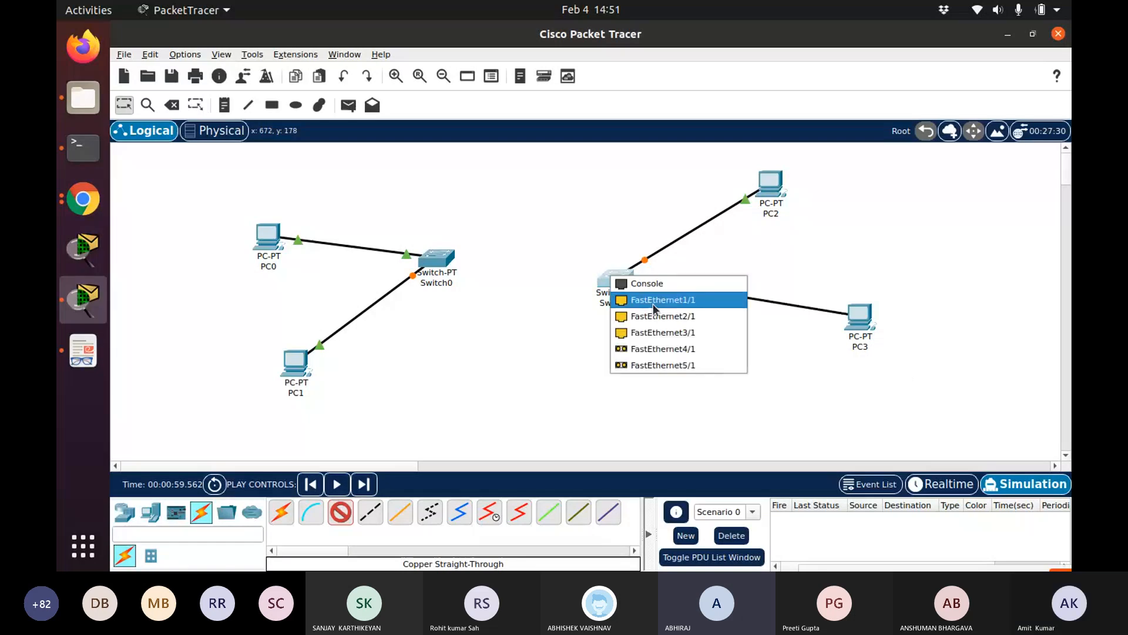
left_click(654, 301)
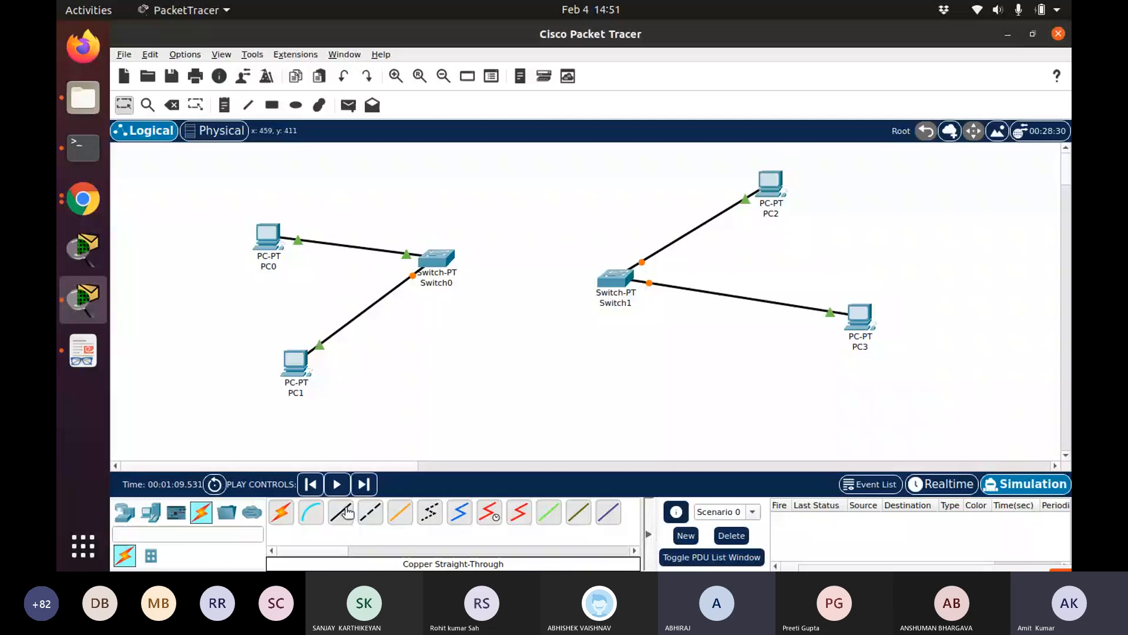
Move Switch1 slightly upward and link Switch0's FastEthernet2/1 to Switch1 with a Copper Cross-Over cable
left_click_drag(605, 284, 602, 270)
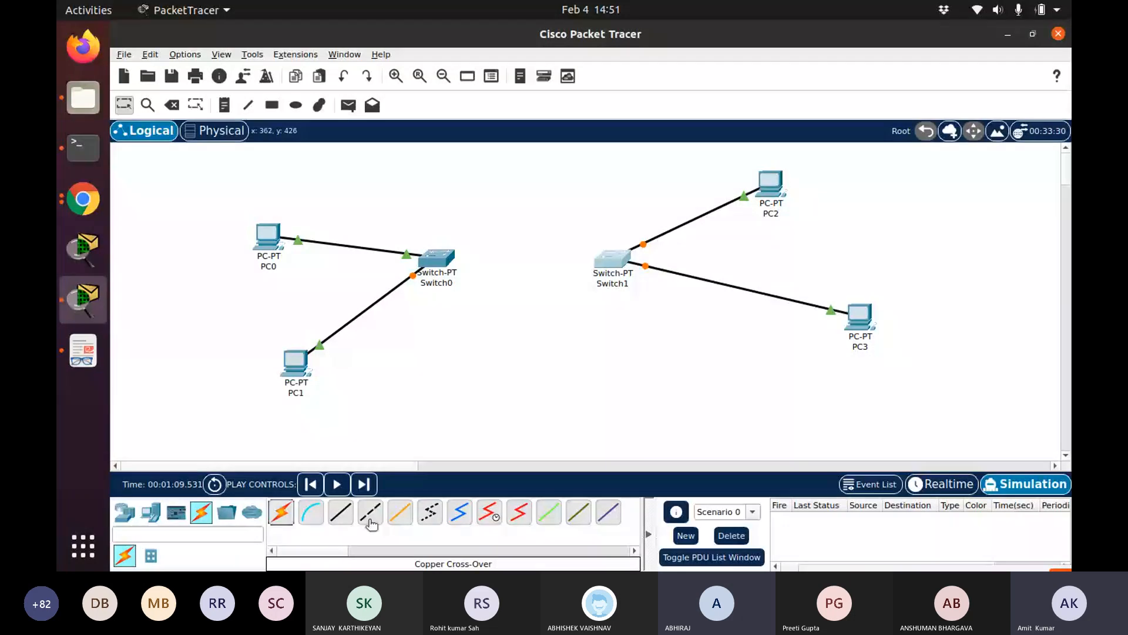
left_click(370, 523)
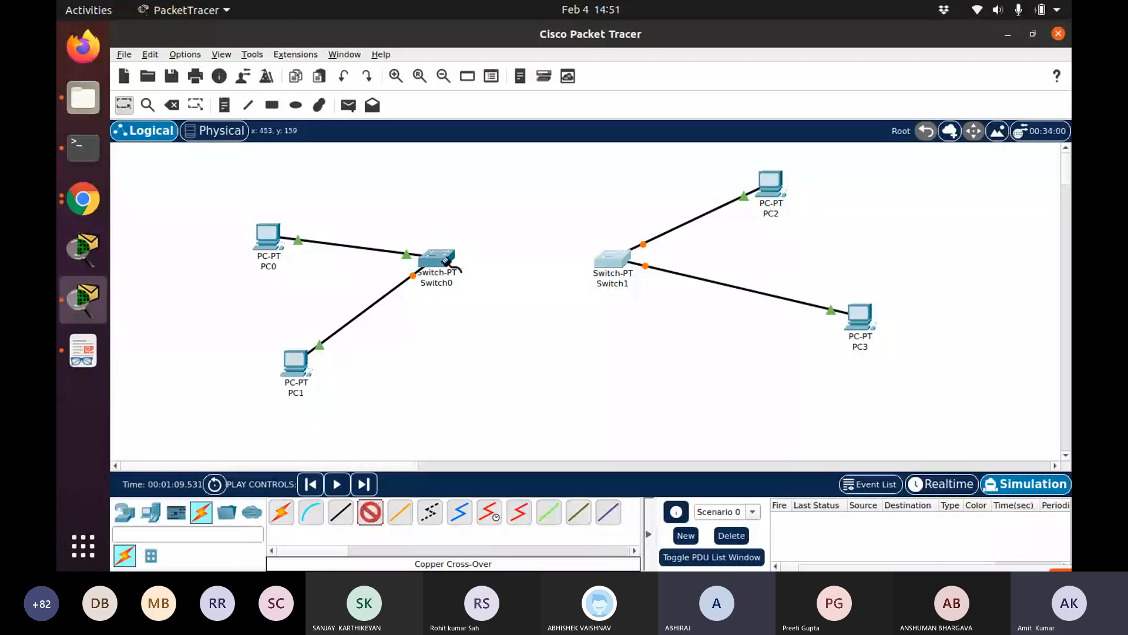
left_click(445, 258)
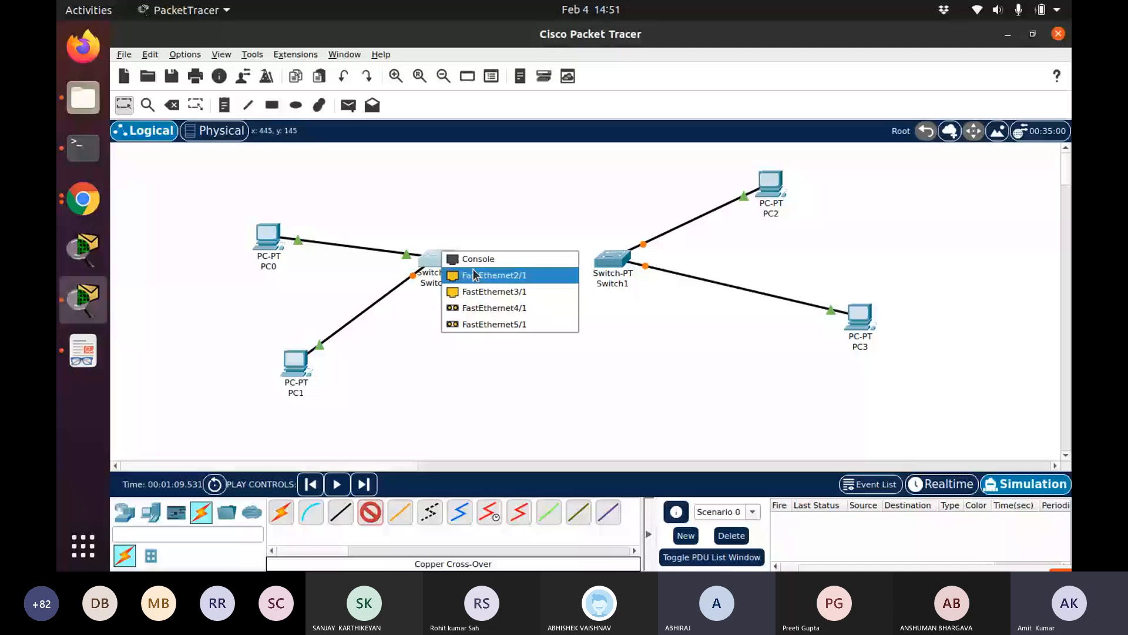
left_click(473, 273)
left_click(625, 257)
left_click(646, 281)
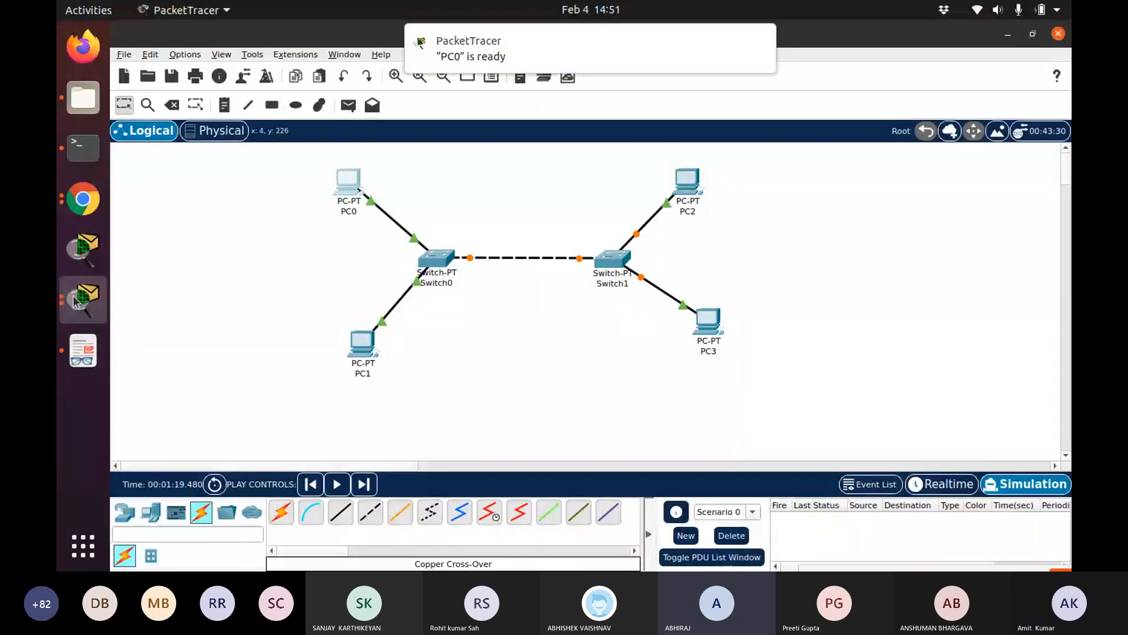
Open PC0's IP Configuration and enter an IPv4 address beginning 192.168
left_click(75, 301)
left_click(253, 312)
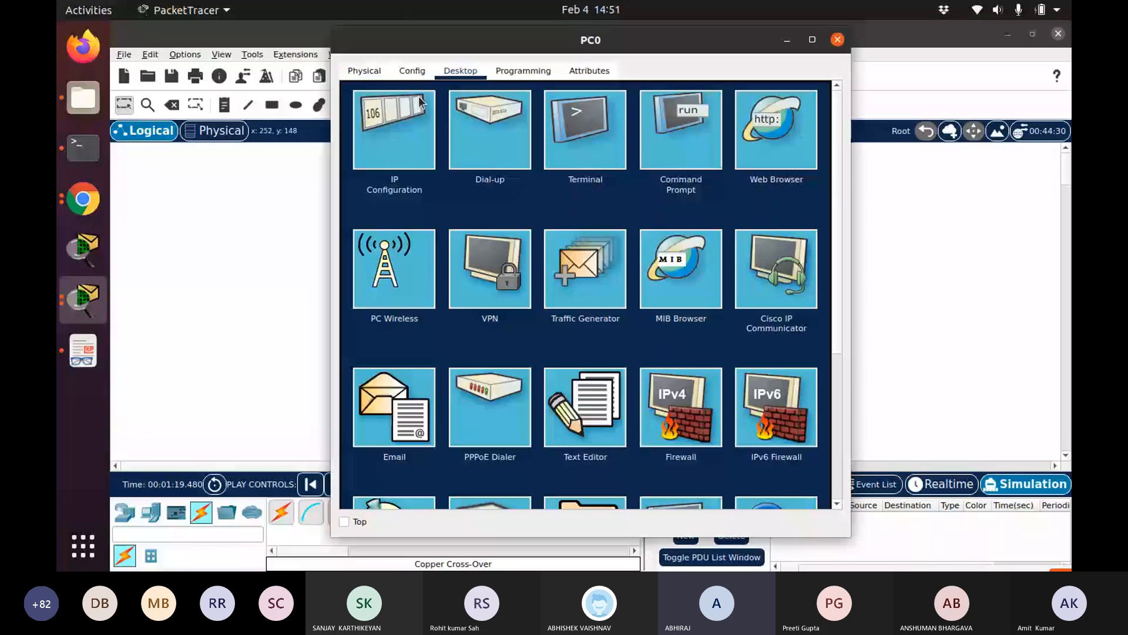
left_click(419, 105)
left_click(556, 180)
type("192.168")
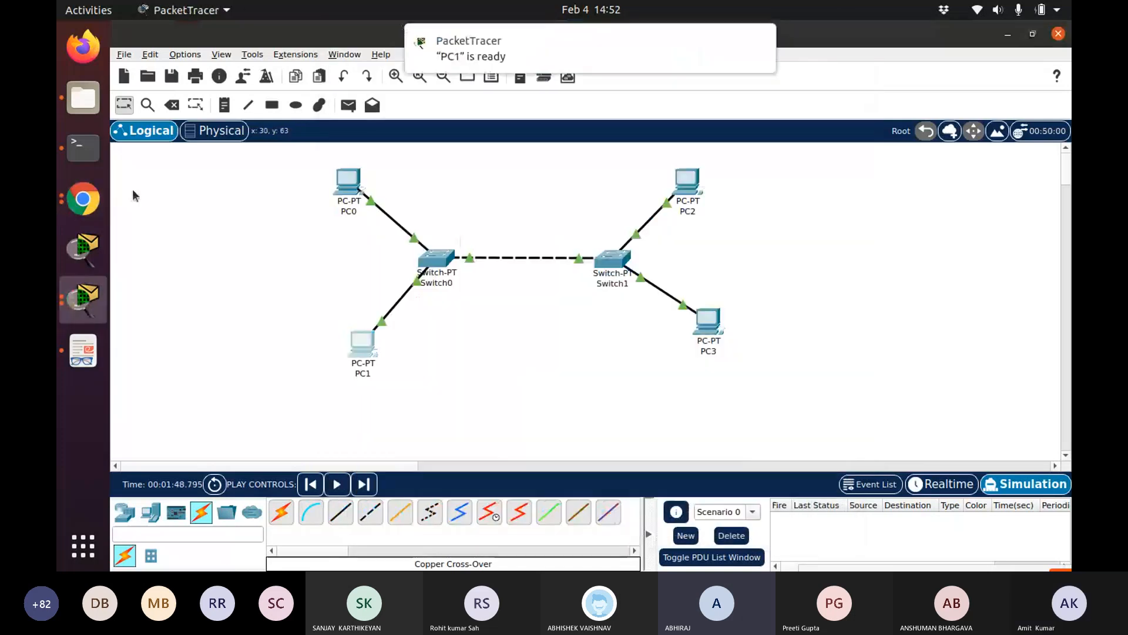
Open PC1's IP Configuration and enter an IPv4 address beginning 192.168
left_click(476, 69)
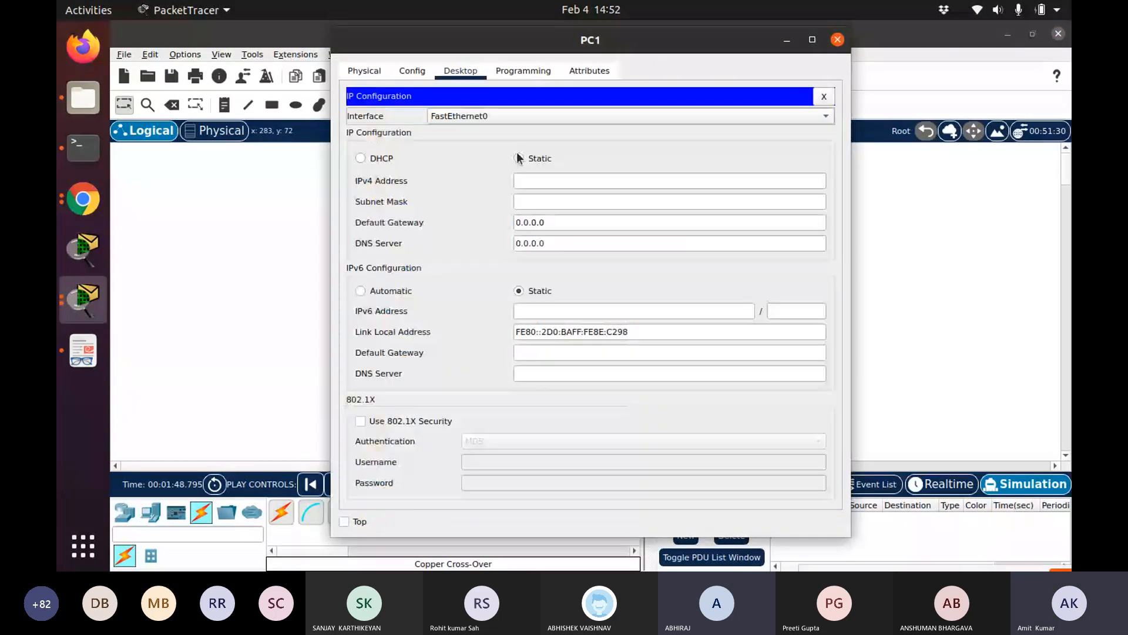
left_click(518, 158)
left_click(549, 180)
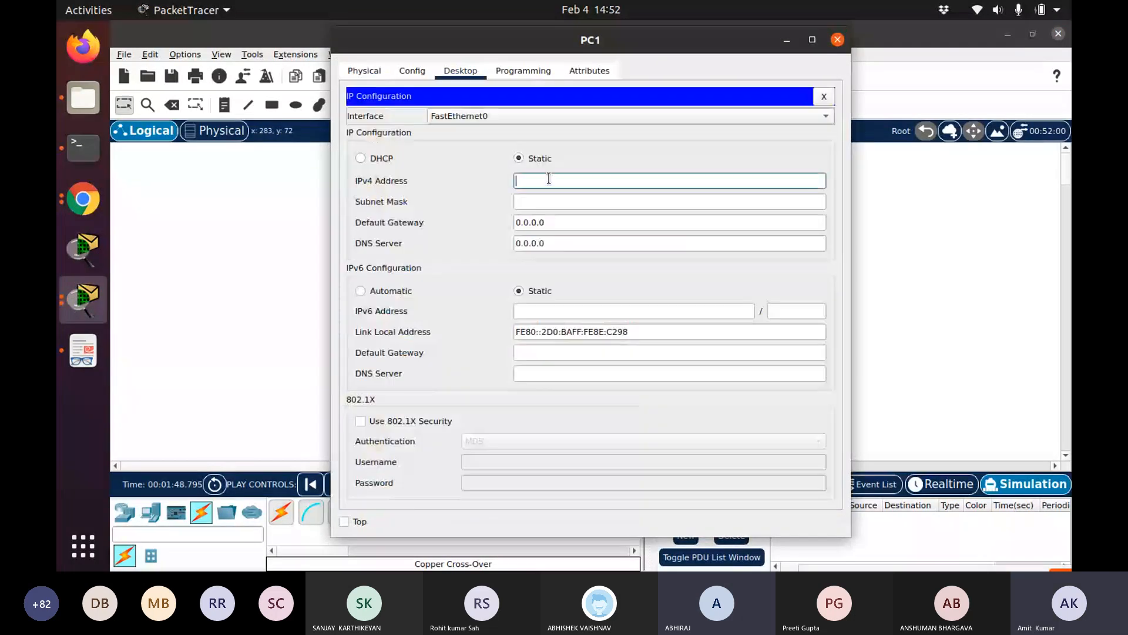
type("192.168")
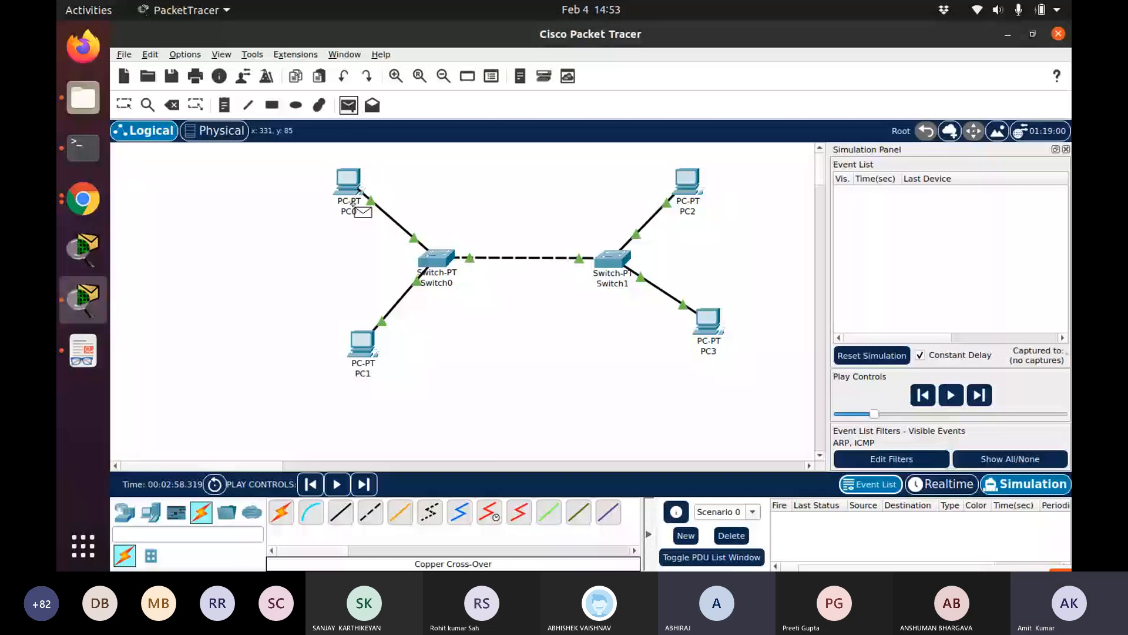
Send a simple PDU from PC0 to PC3 and start the simulation
left_click(708, 320)
left_click(978, 396)
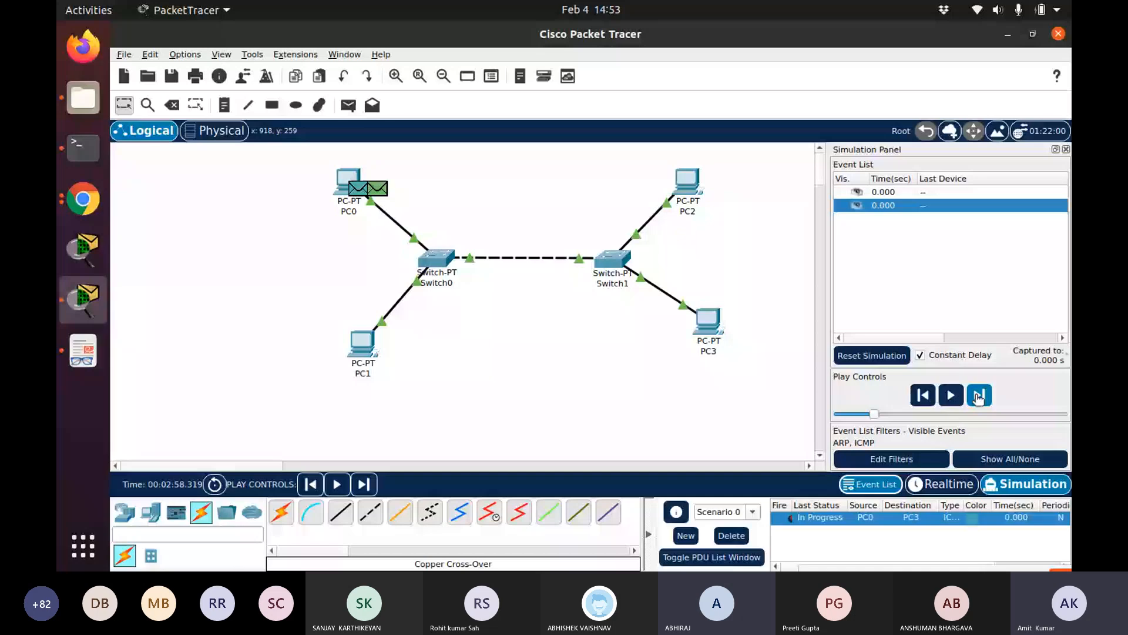
left_click(951, 400)
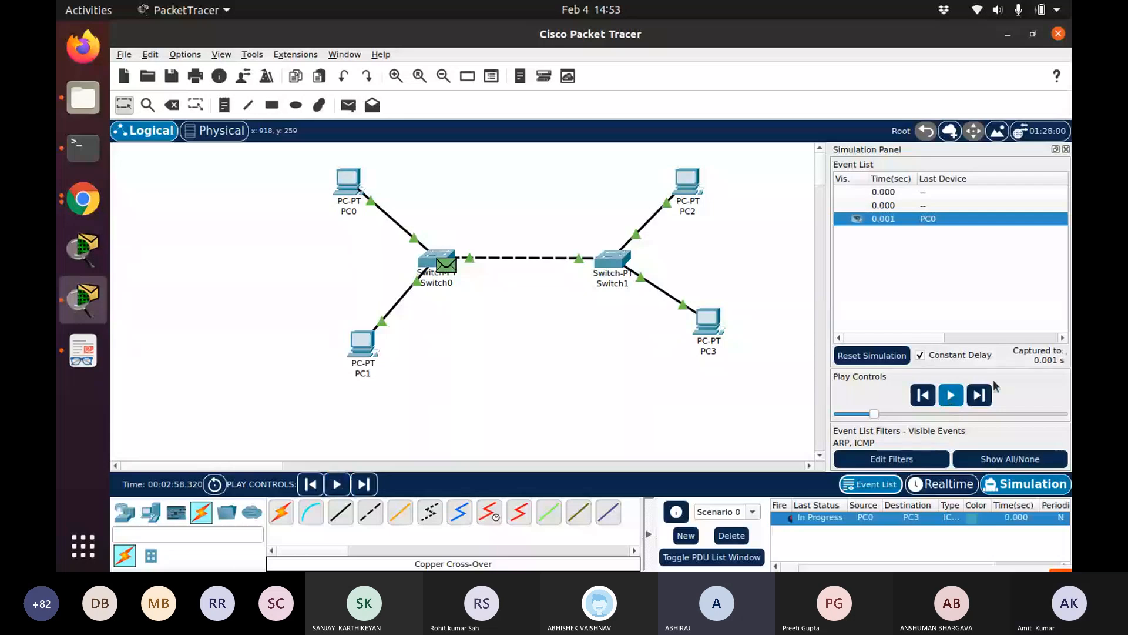
Step the simulation forward event by event to follow the ICMP packet between PC0 and PC3
left_click(981, 396)
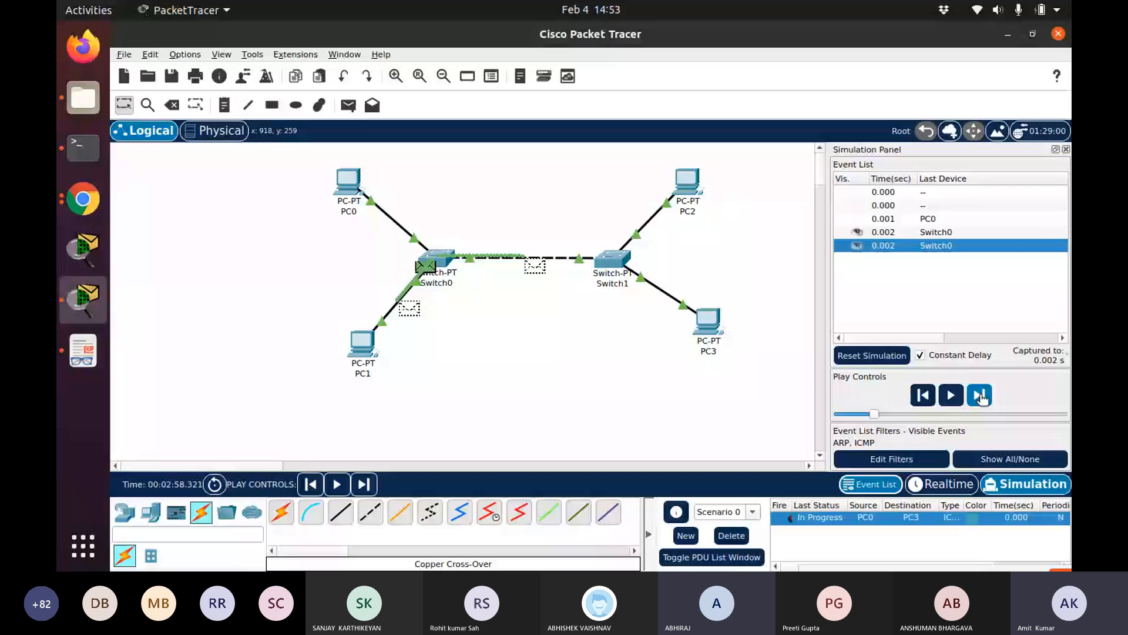
left_click(980, 396)
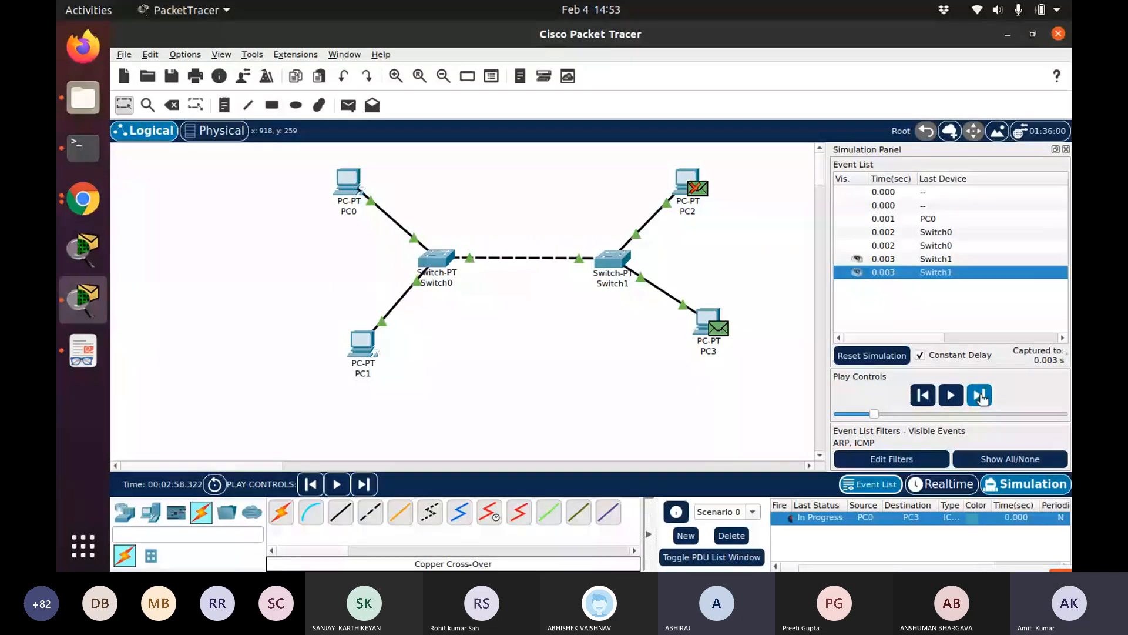
left_click(980, 395)
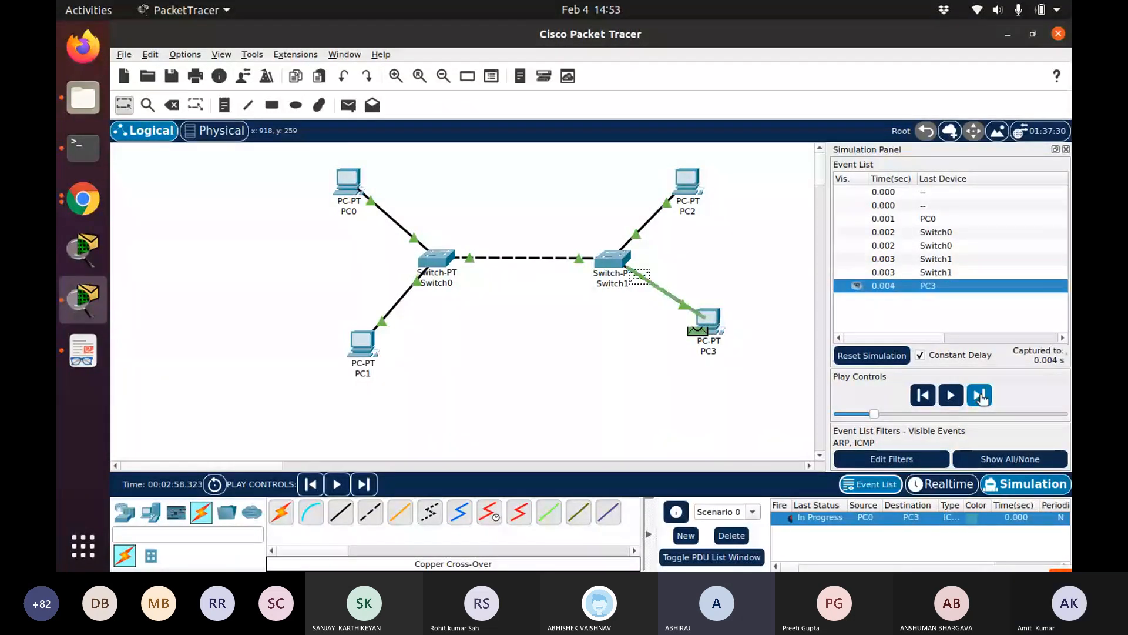
left_click(980, 396)
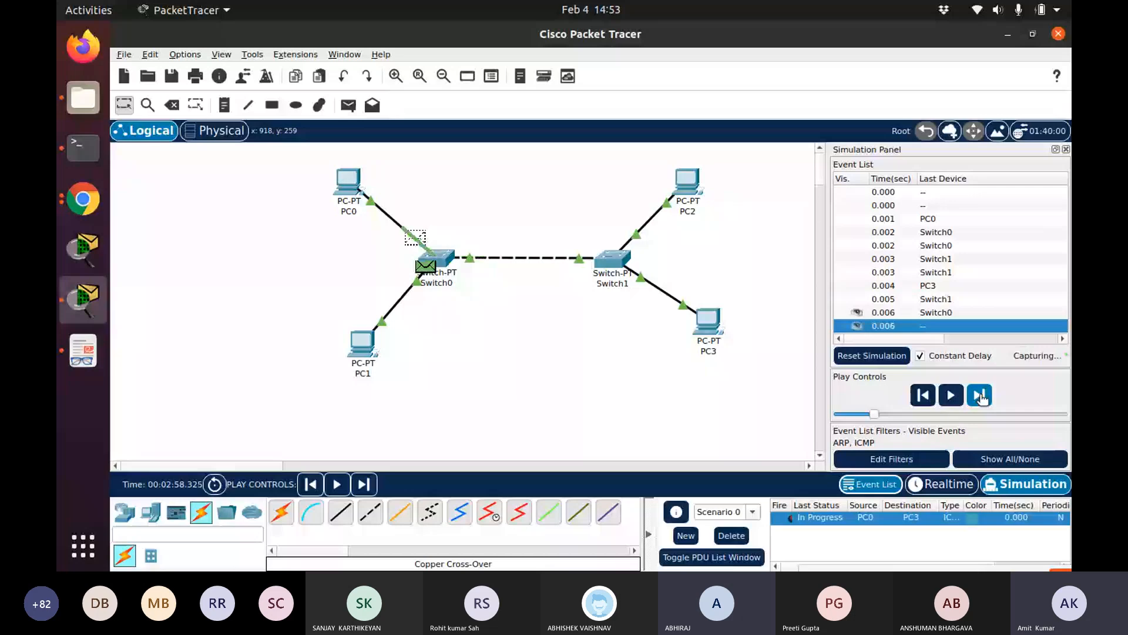
left_click(980, 395)
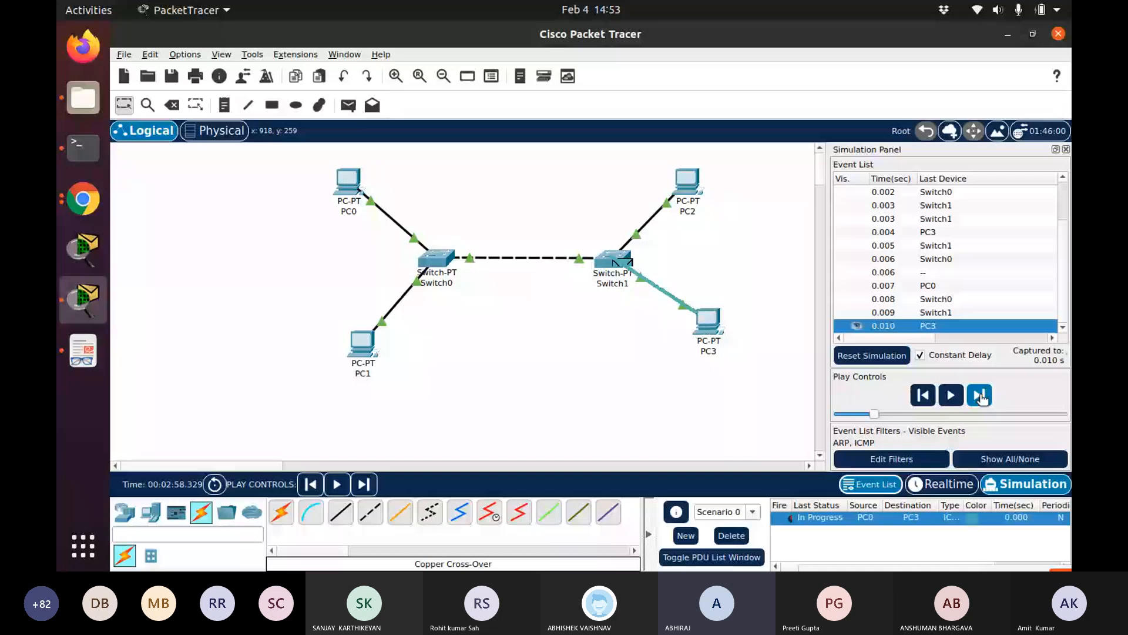
left_click(979, 395)
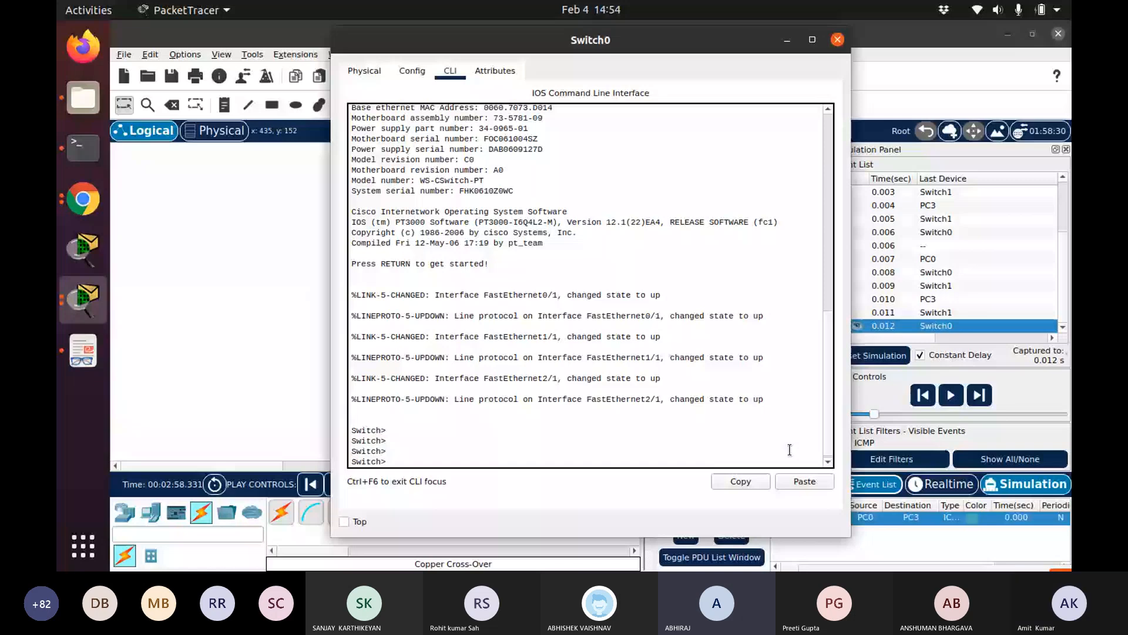
Try to run the MAC address table command in Switch0's CLI
key("Return")
key("Return")
type("show mac-addrs")
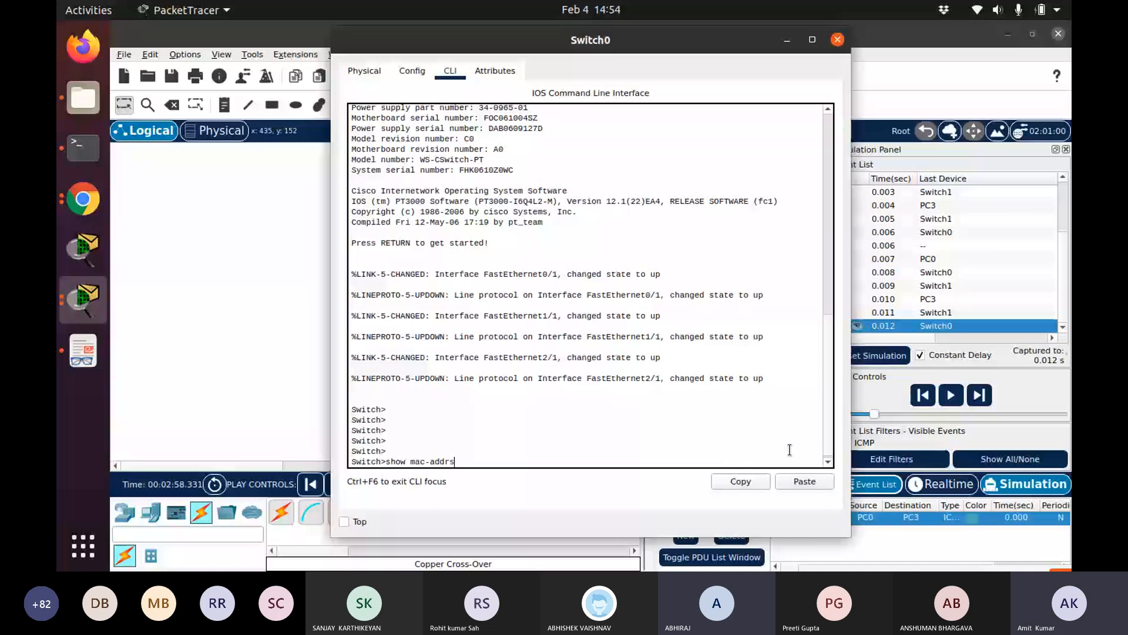
type("s-table")
key("Return")
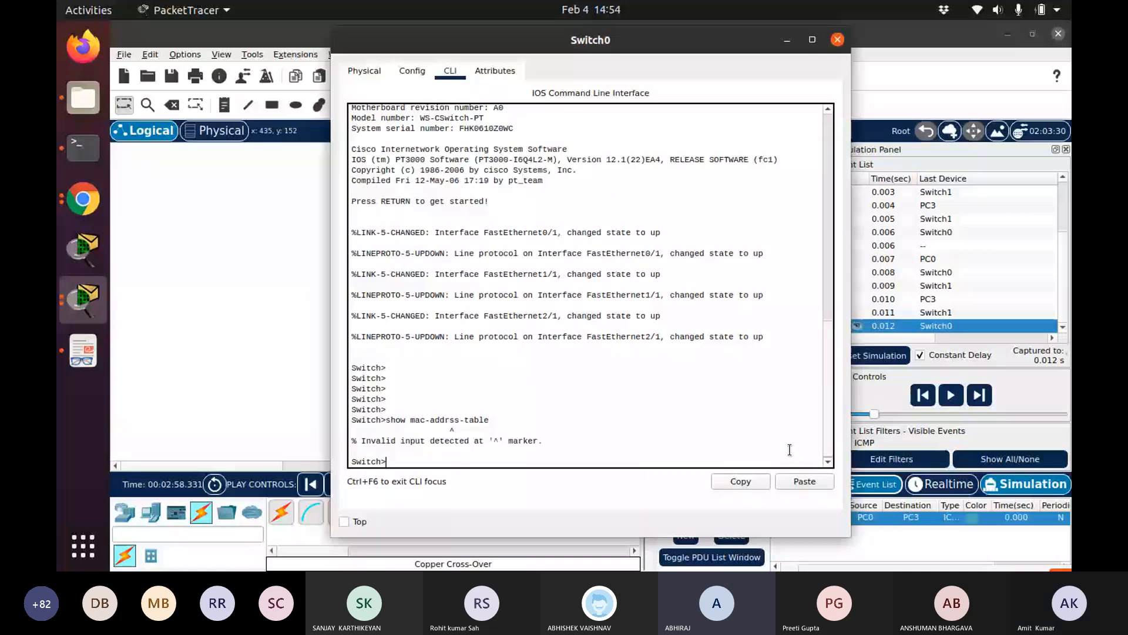
Run show mac-address-table in Switch0's CLI, then close the switch window
type("show mac-address-table")
key("Return")
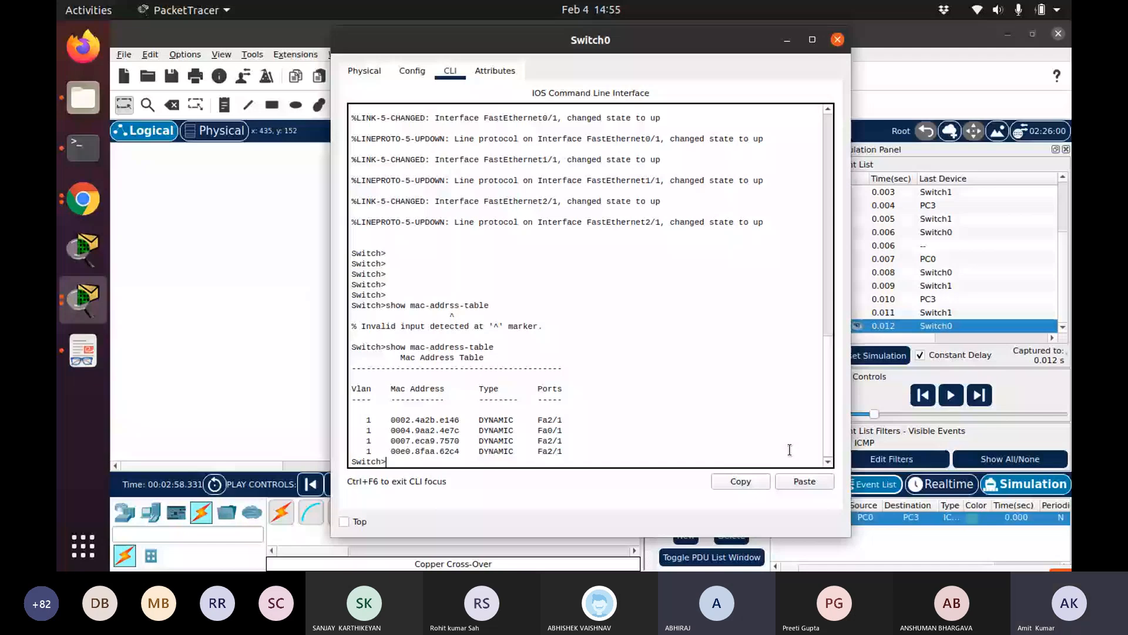
left_click(838, 40)
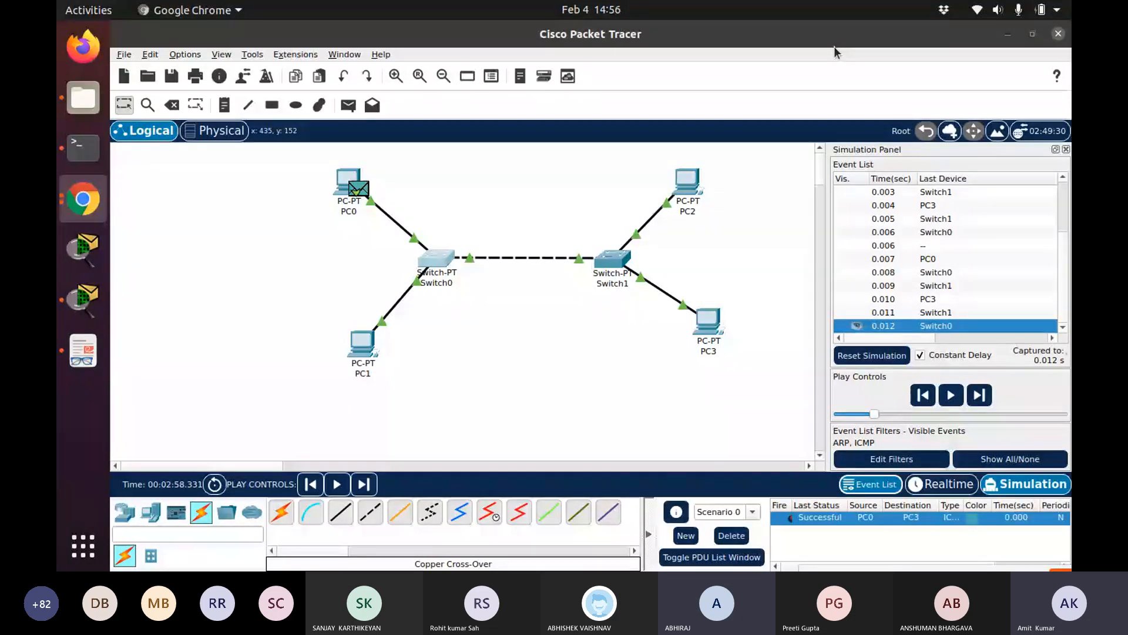
Place a note next to PC0 reading 192.168.1.2
mouse_move(359, 213)
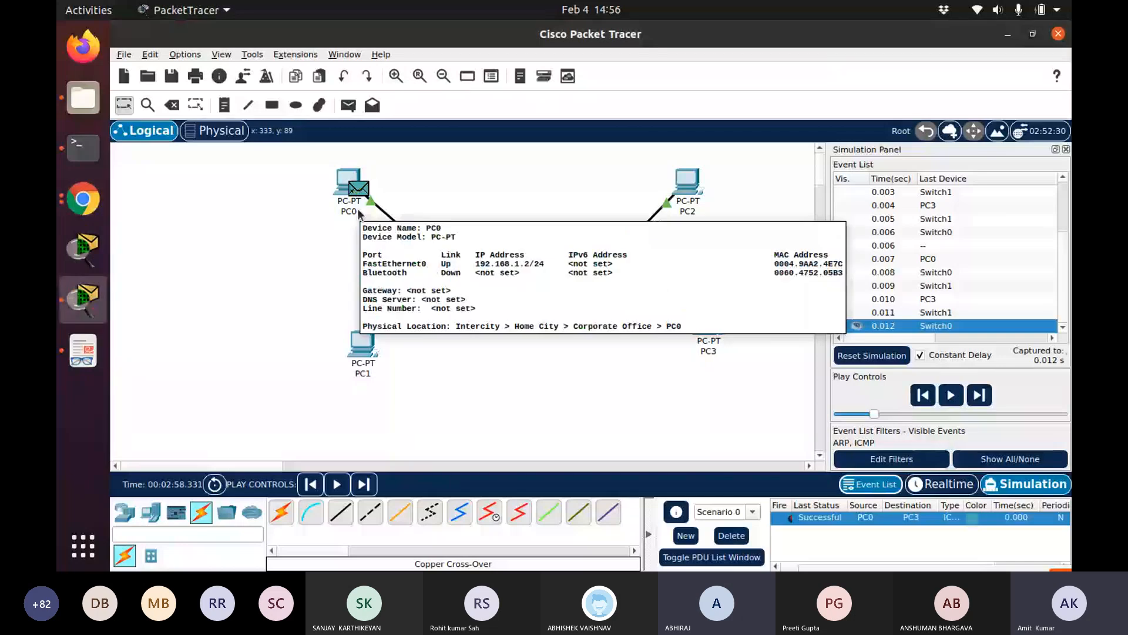
left_click(346, 211)
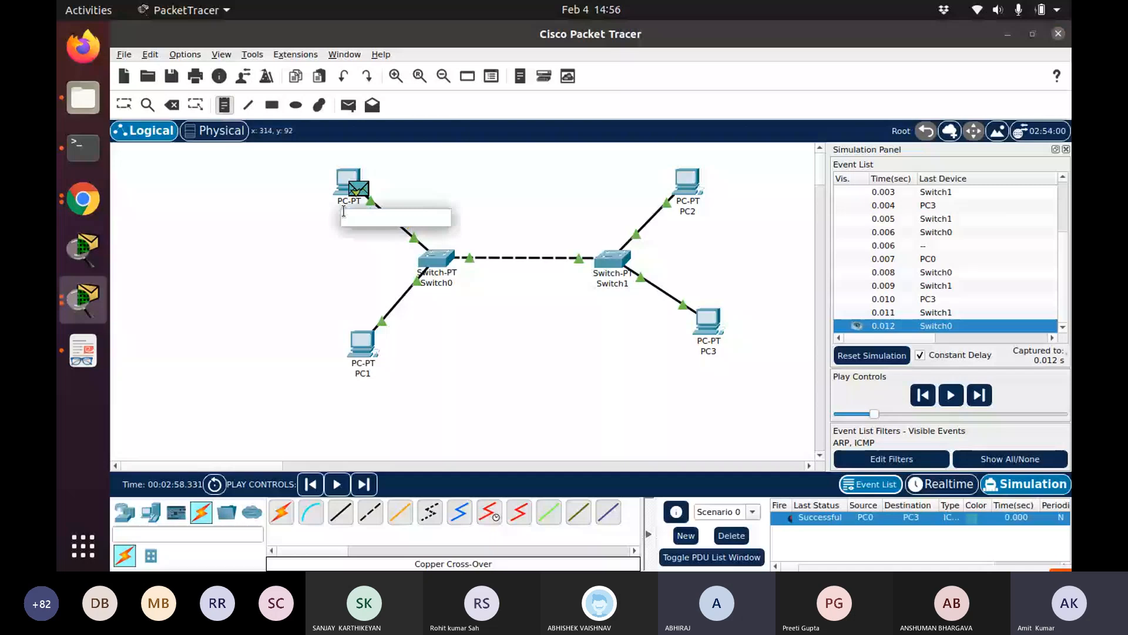
type("192.168.")
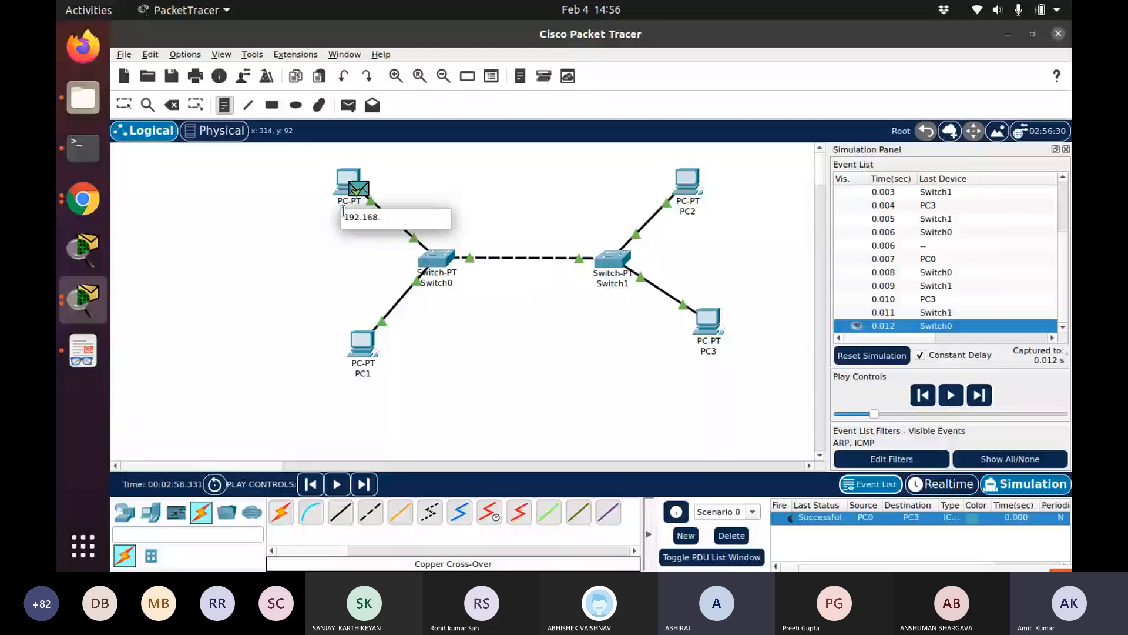
type("1.2")
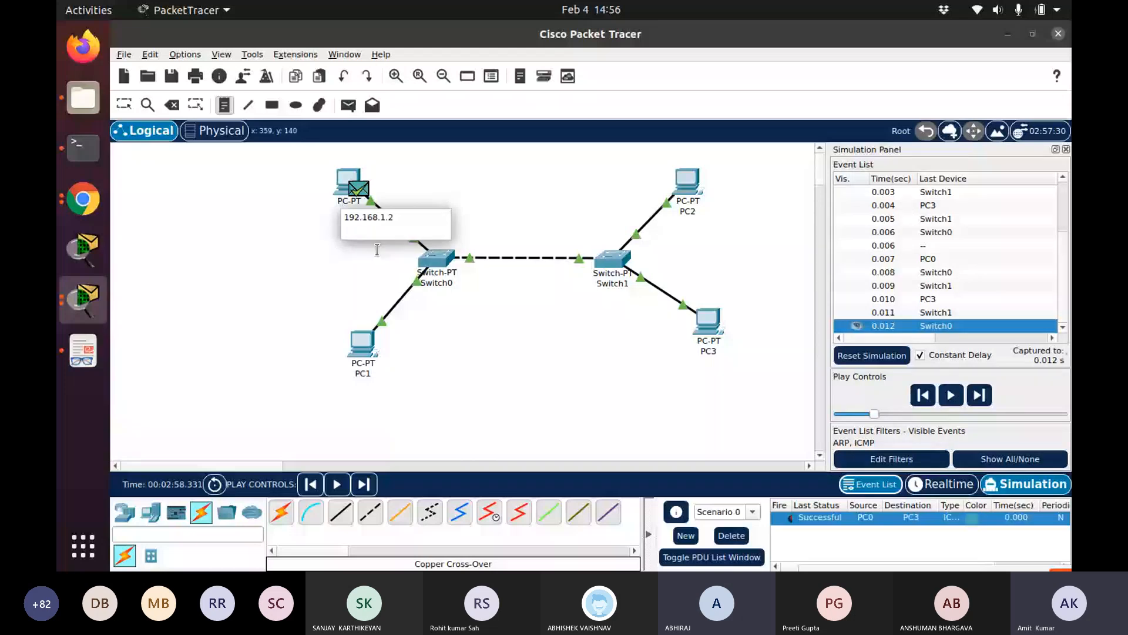
left_click(351, 215)
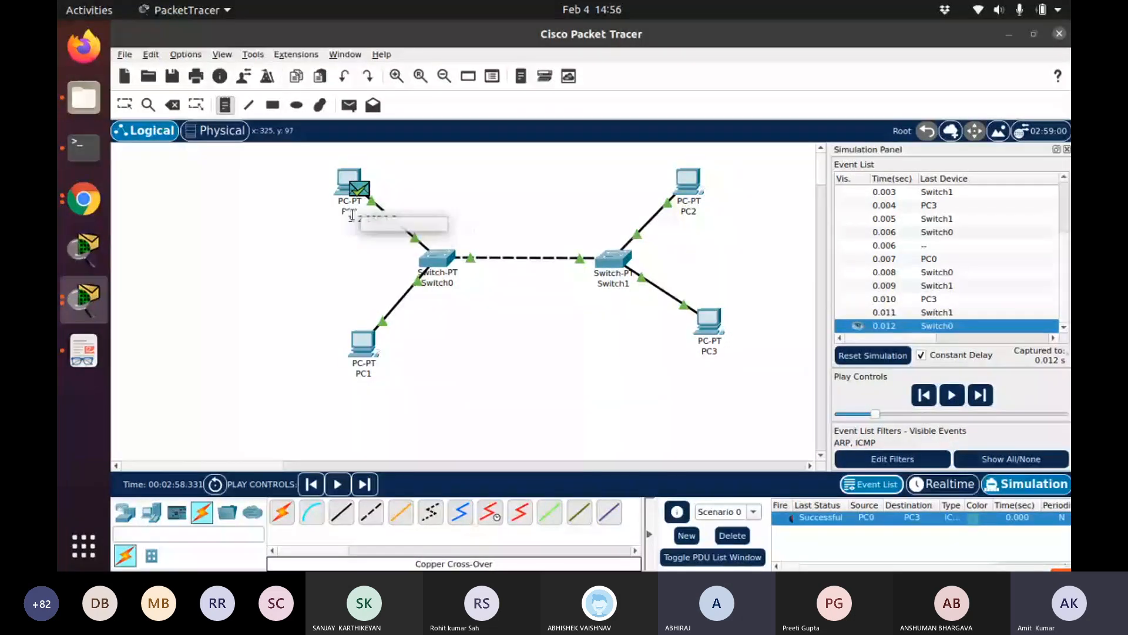
Place a note under PC1 reading 192.168.1.3 and leave the note tool
left_click(383, 273)
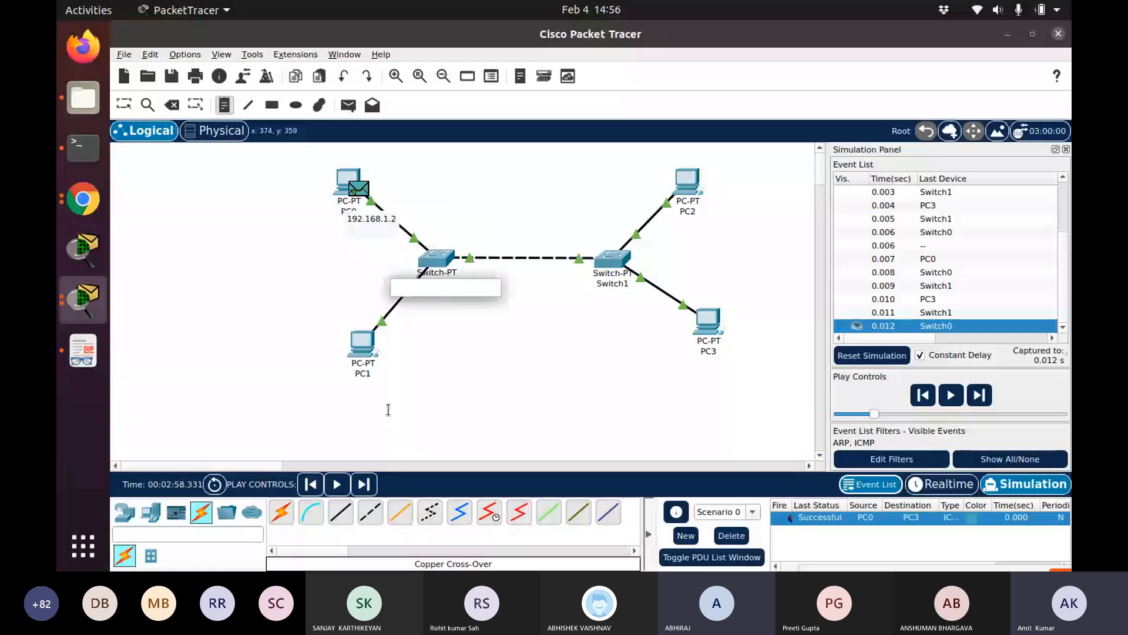
left_click(331, 375)
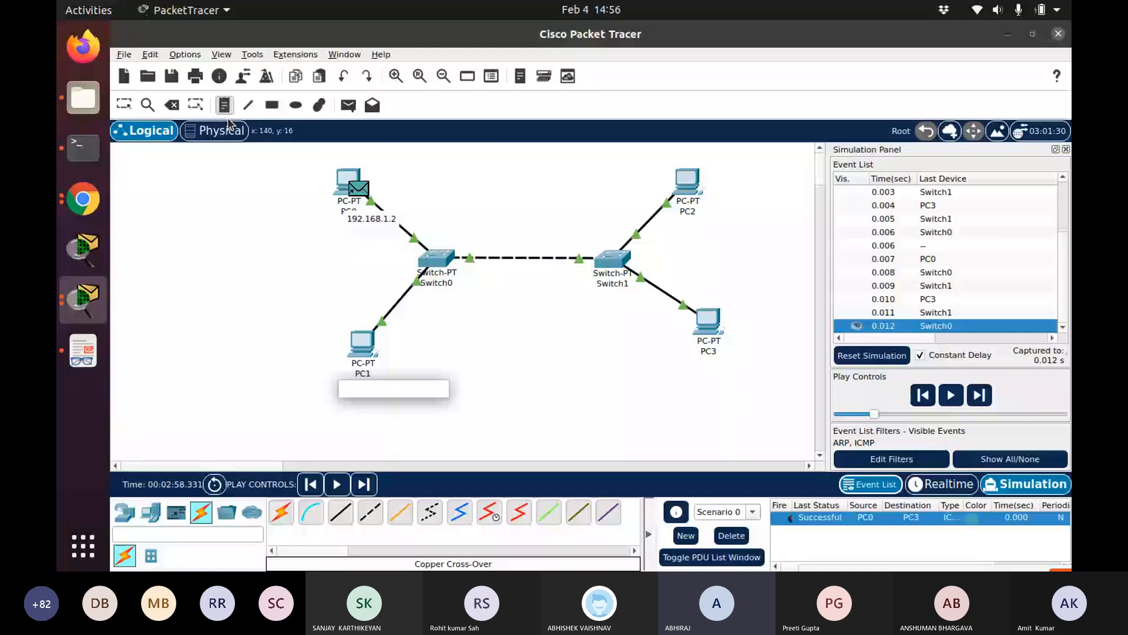
type("192.168.1.")
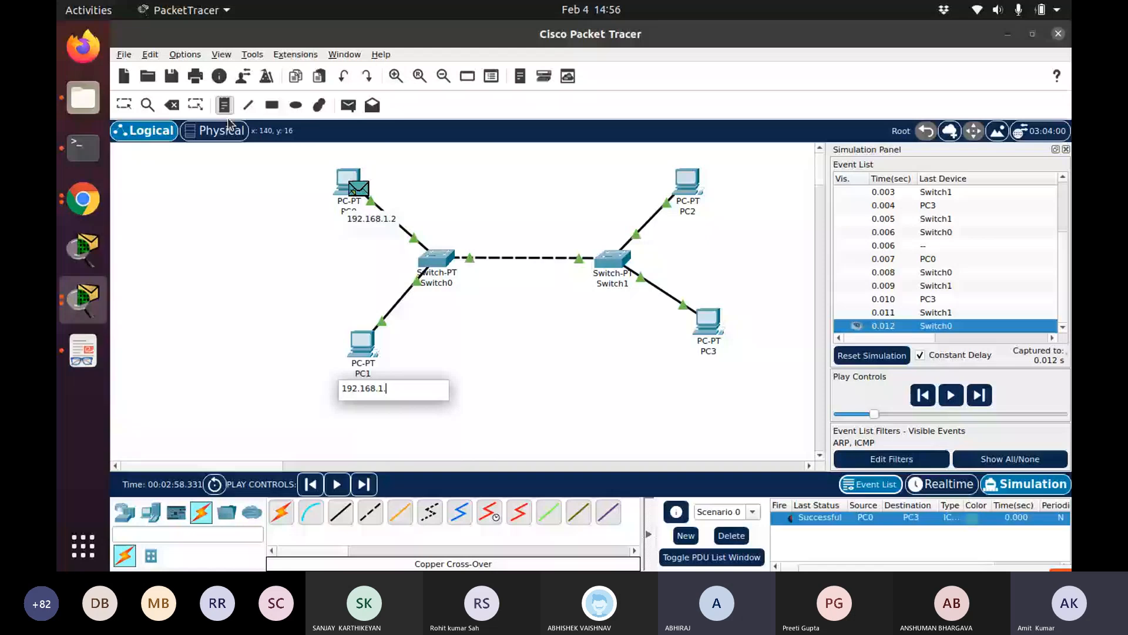
type("3")
left_click(511, 332)
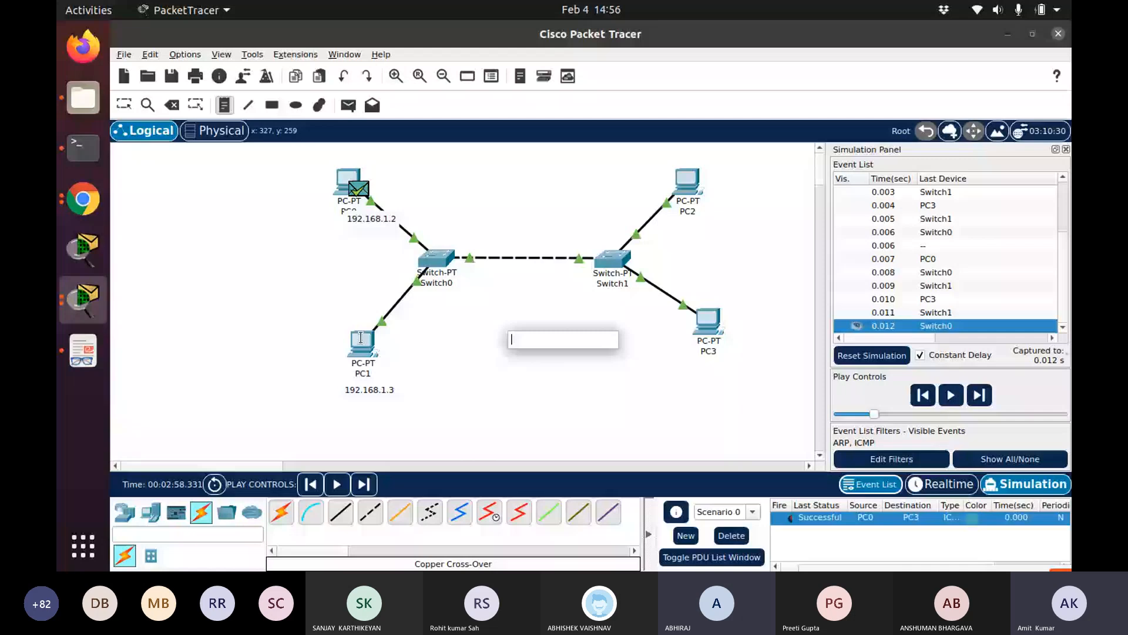
left_click(231, 103)
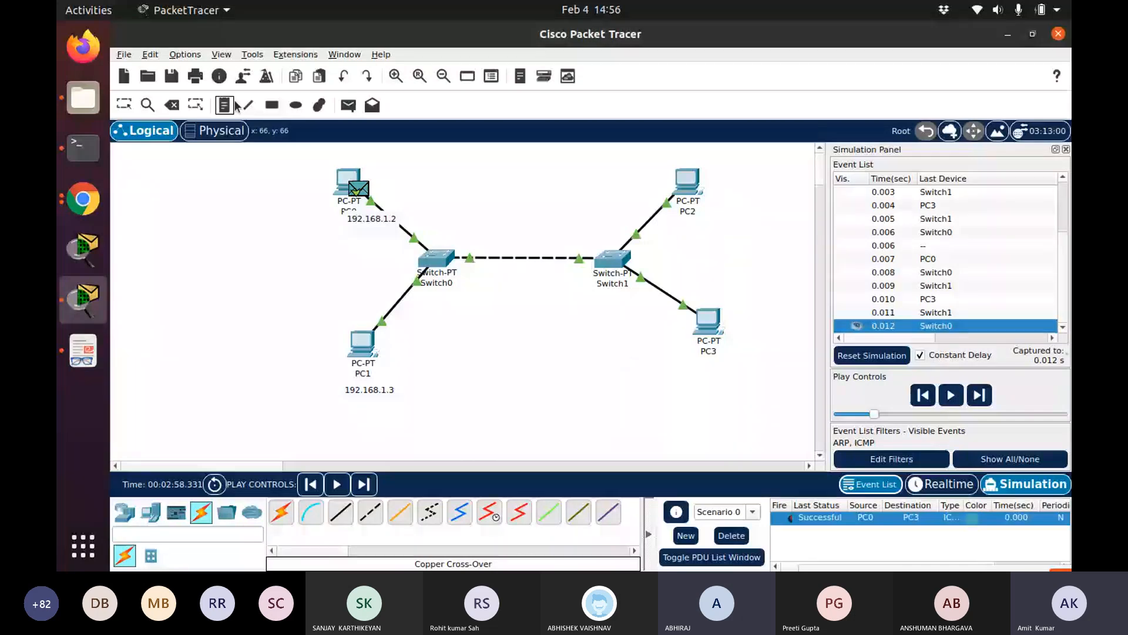
key("Escape")
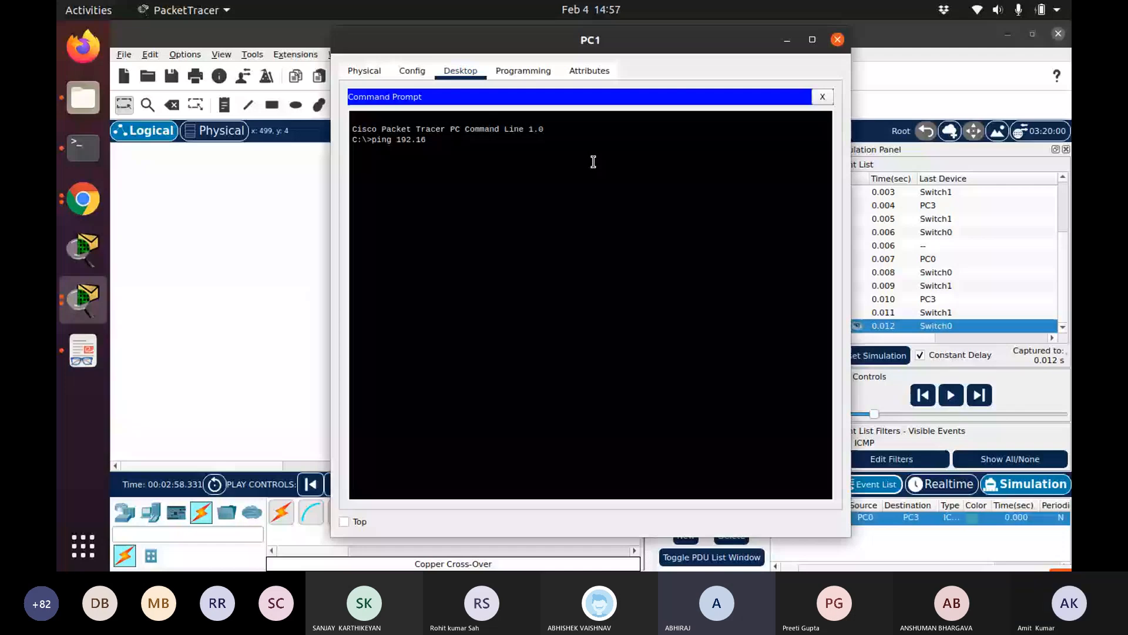
Ping 192.168.1.2 from PC1's command prompt and close the PC1 window
type("8.1.2")
key("Return")
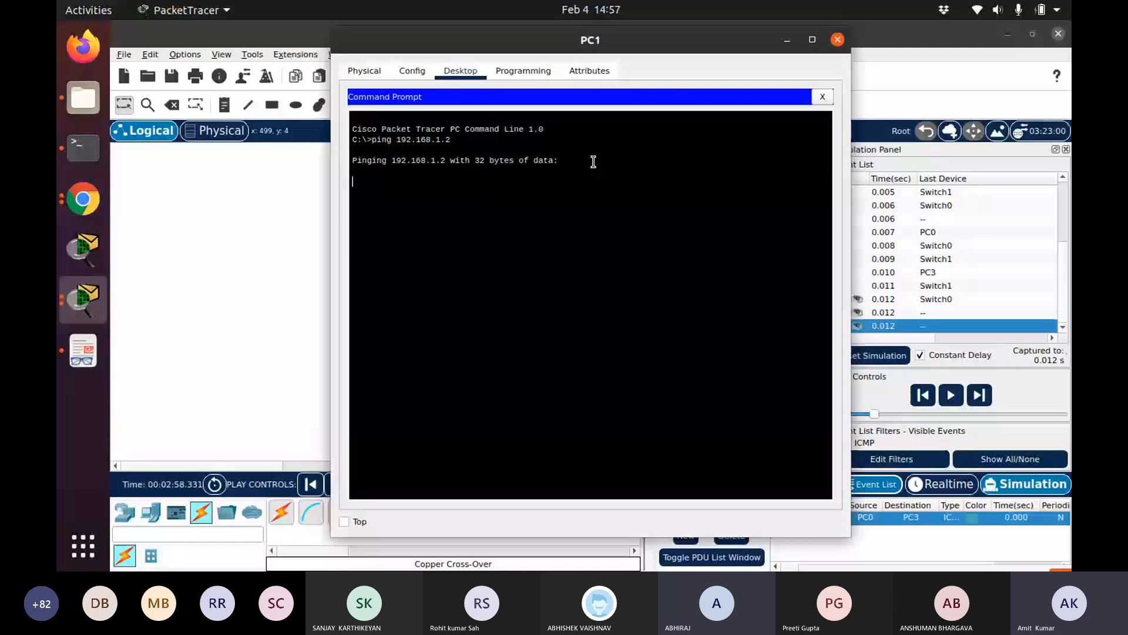
left_click(834, 42)
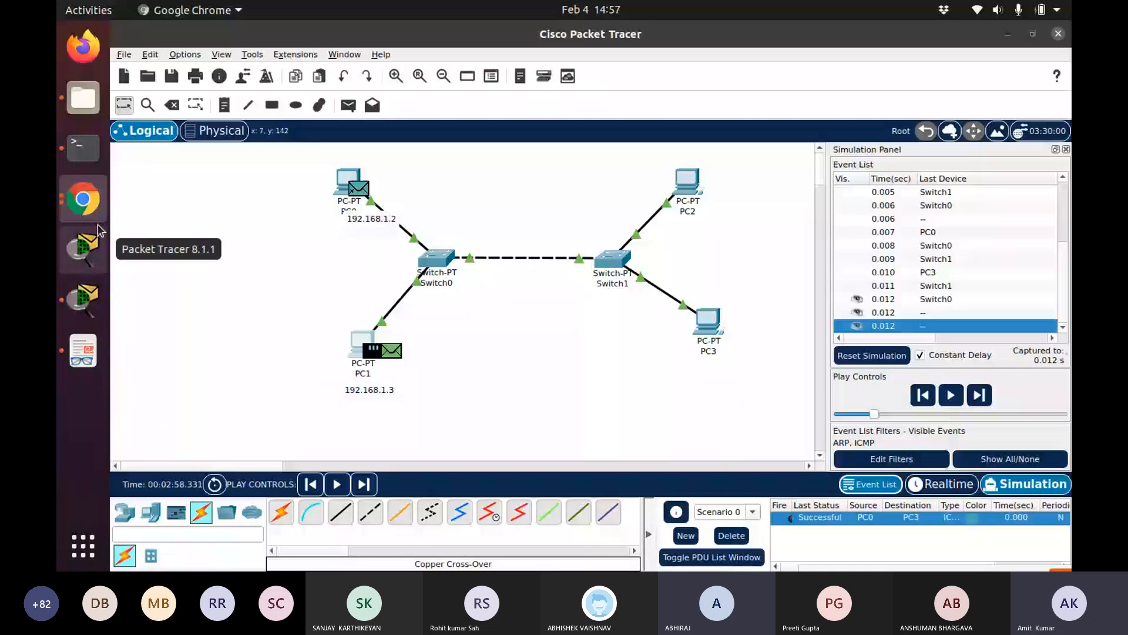
left_click(86, 203)
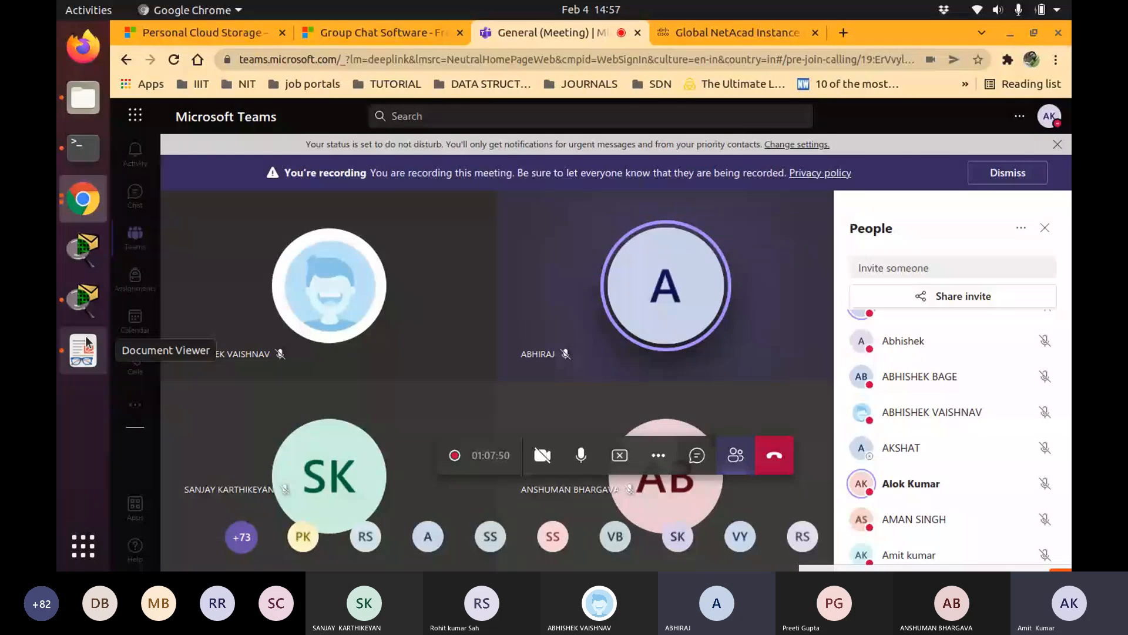
left_click(78, 296)
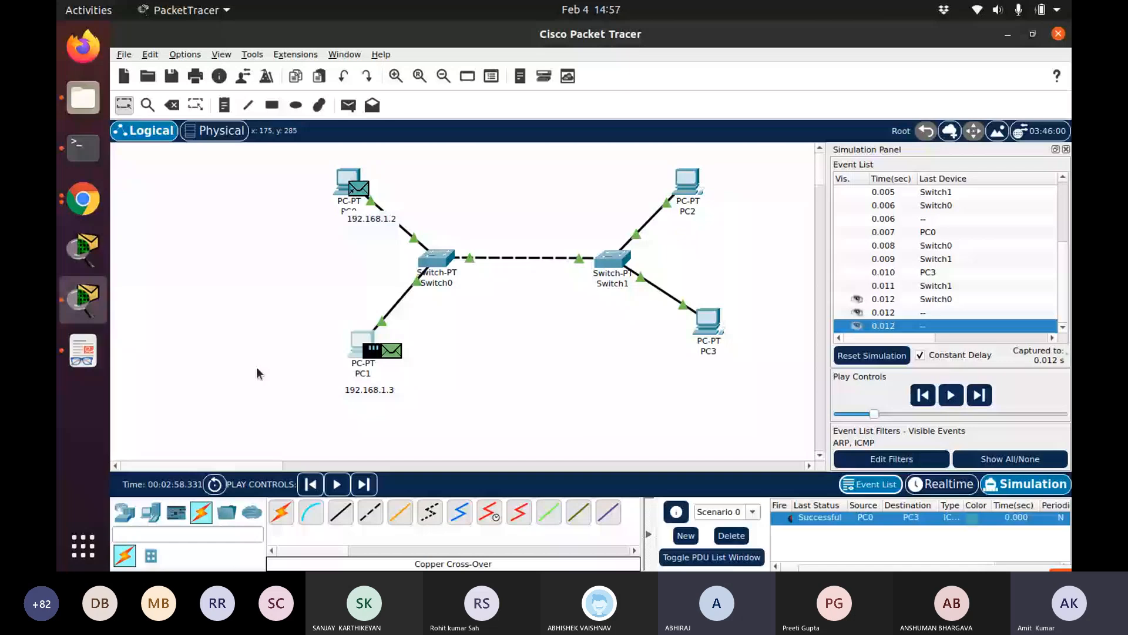
left_click(125, 512)
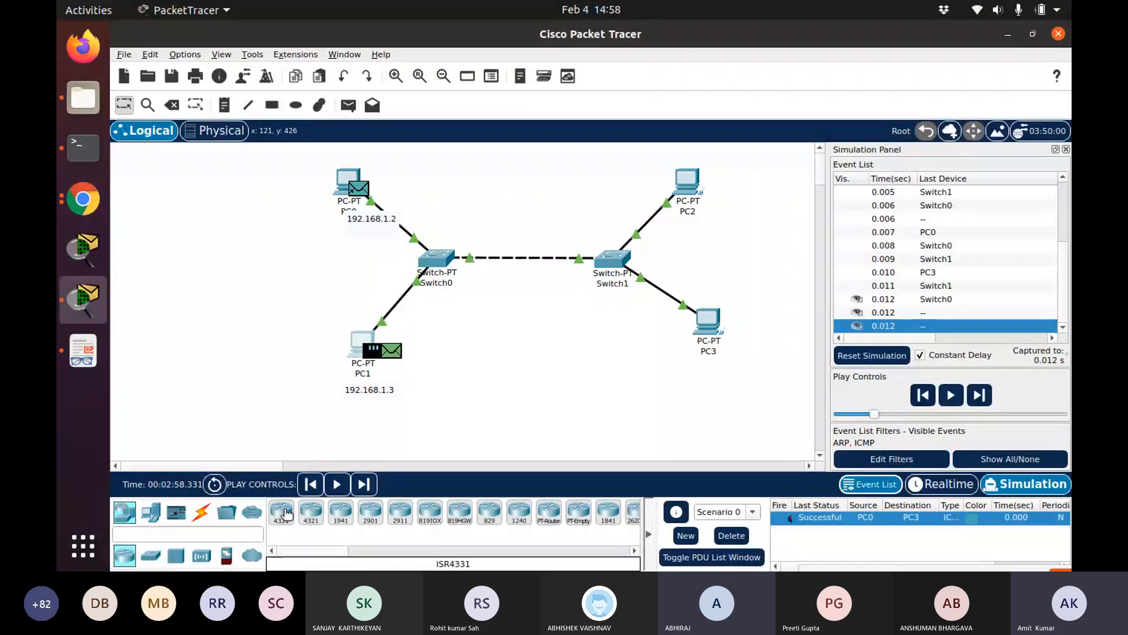
left_click(150, 555)
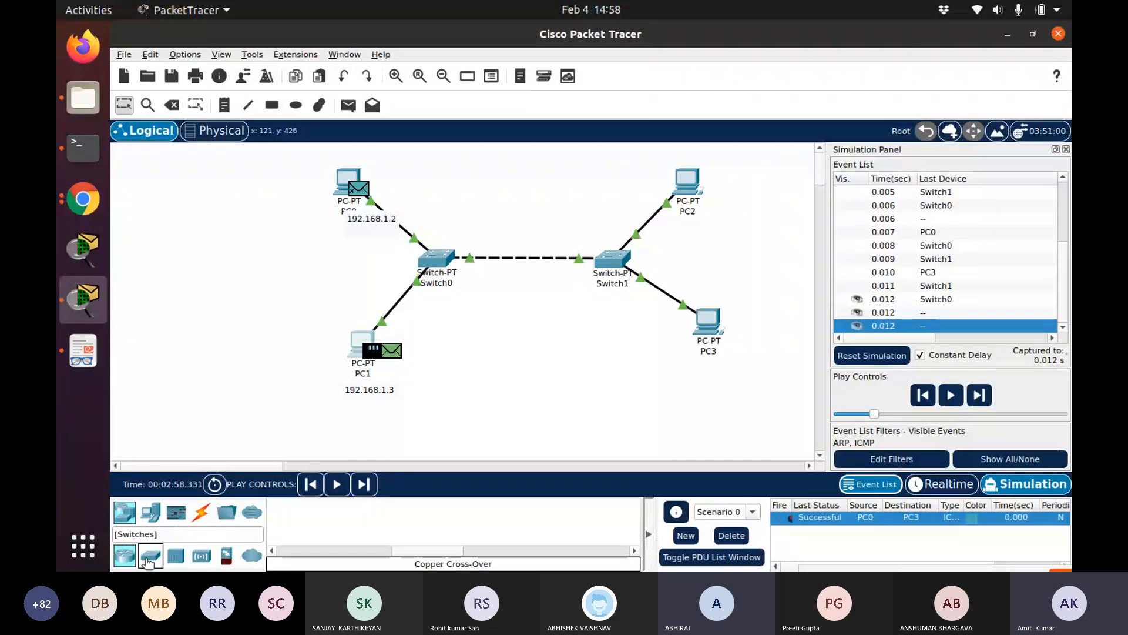
left_click(150, 513)
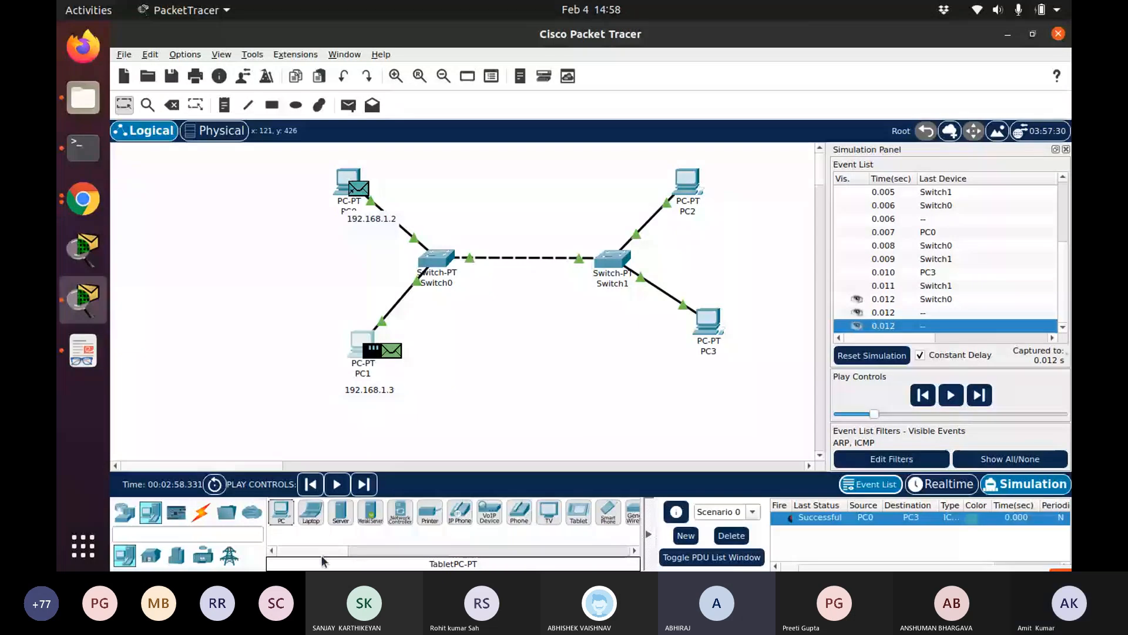
key("alt+Tab")
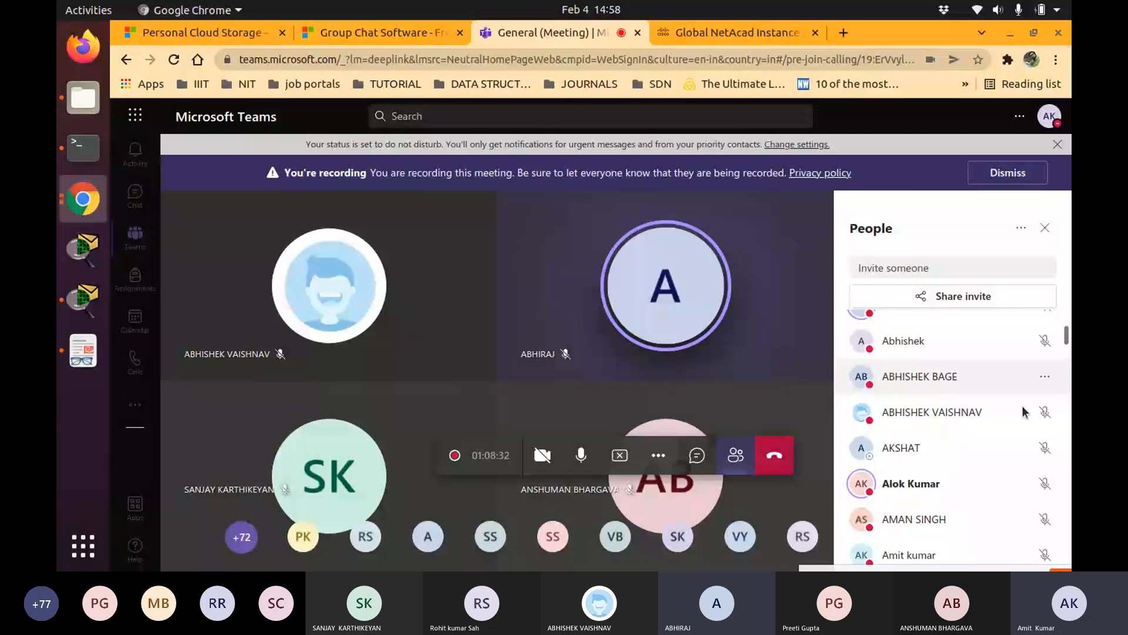
scroll(1012, 542, "up", 3)
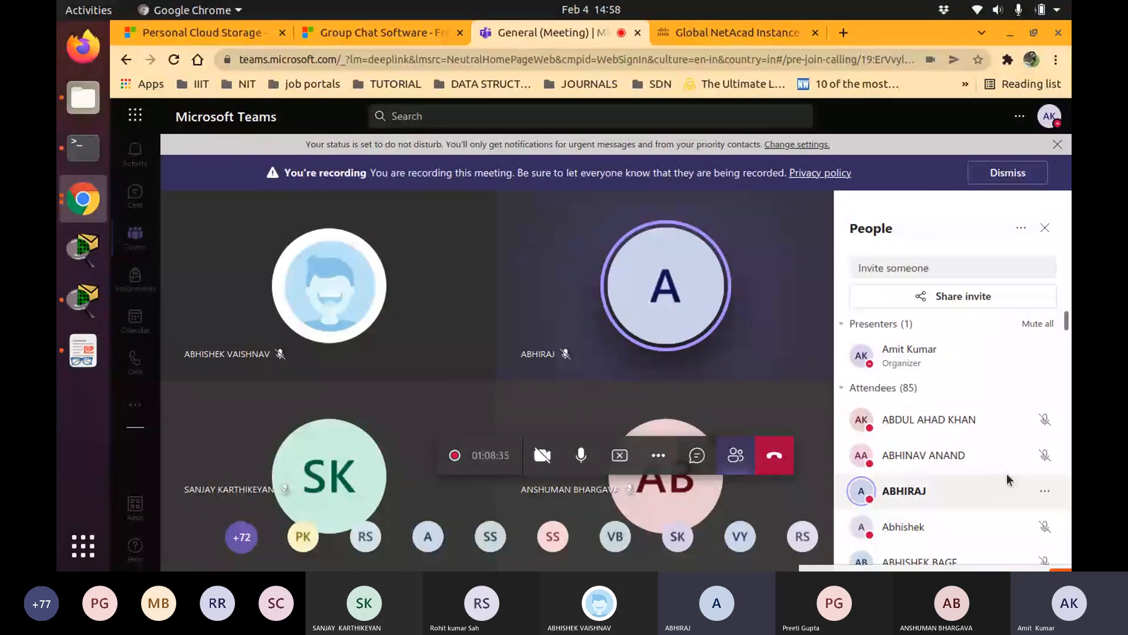